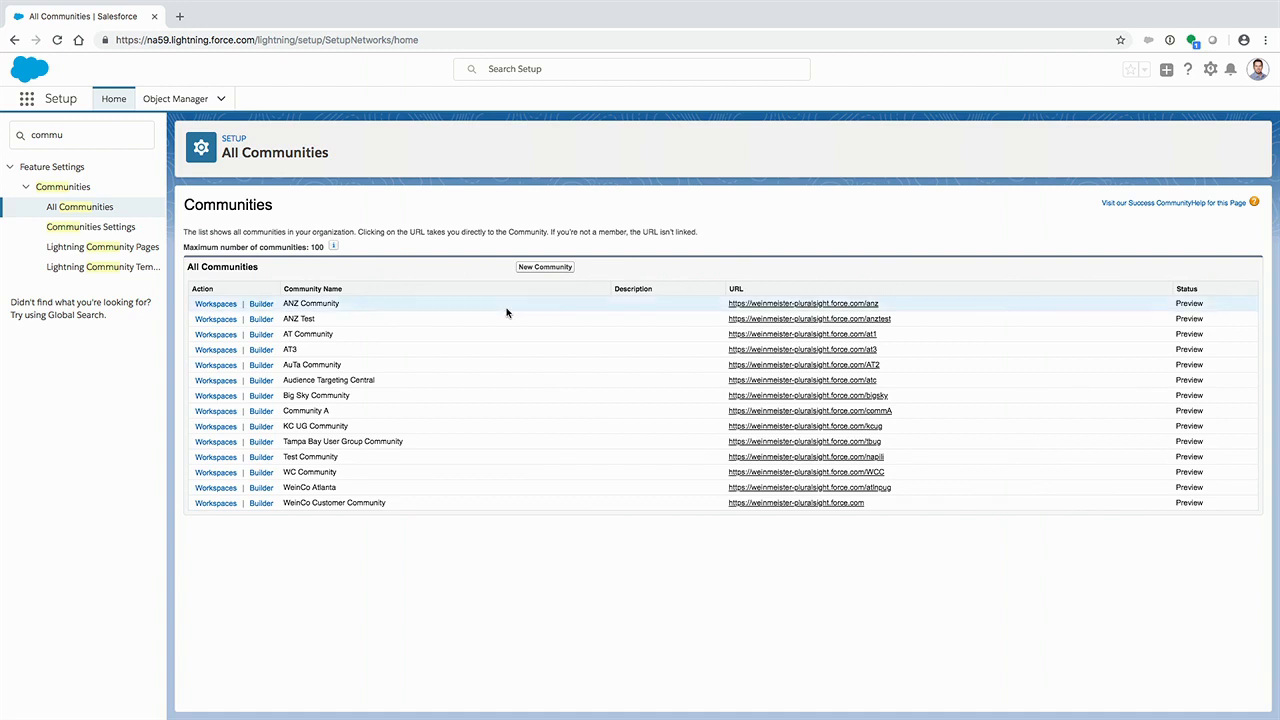
- Open the Audience Targeting Central community for editing and review its Home page content from the header to the activity feed
click(264, 383)
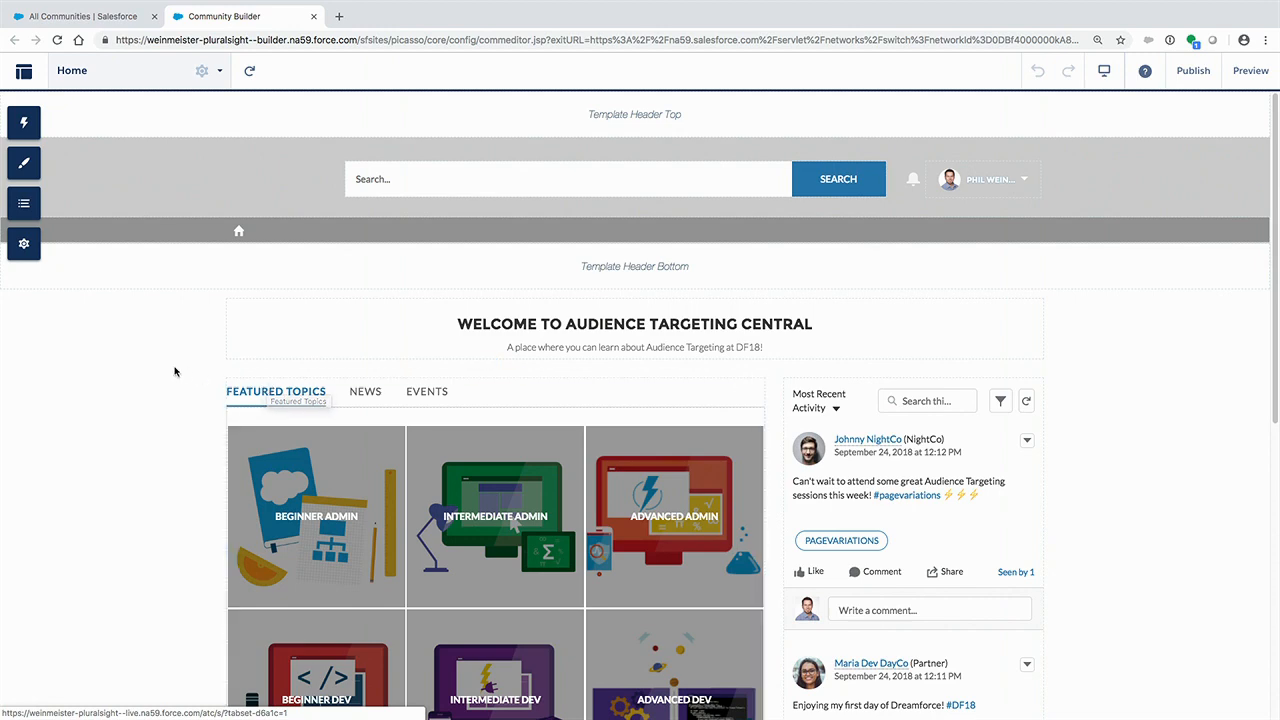
scroll(174, 370, down, 3)
scroll(174, 371, down, 5)
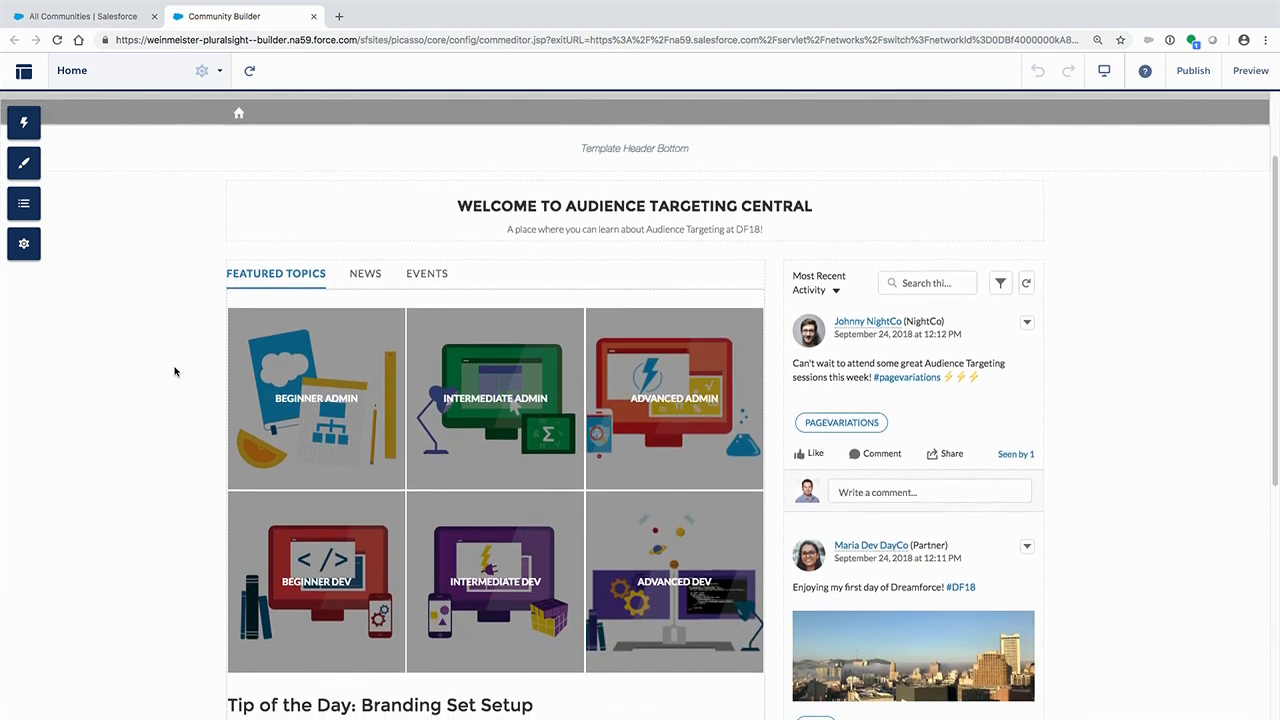
scroll(174, 371, up, 2)
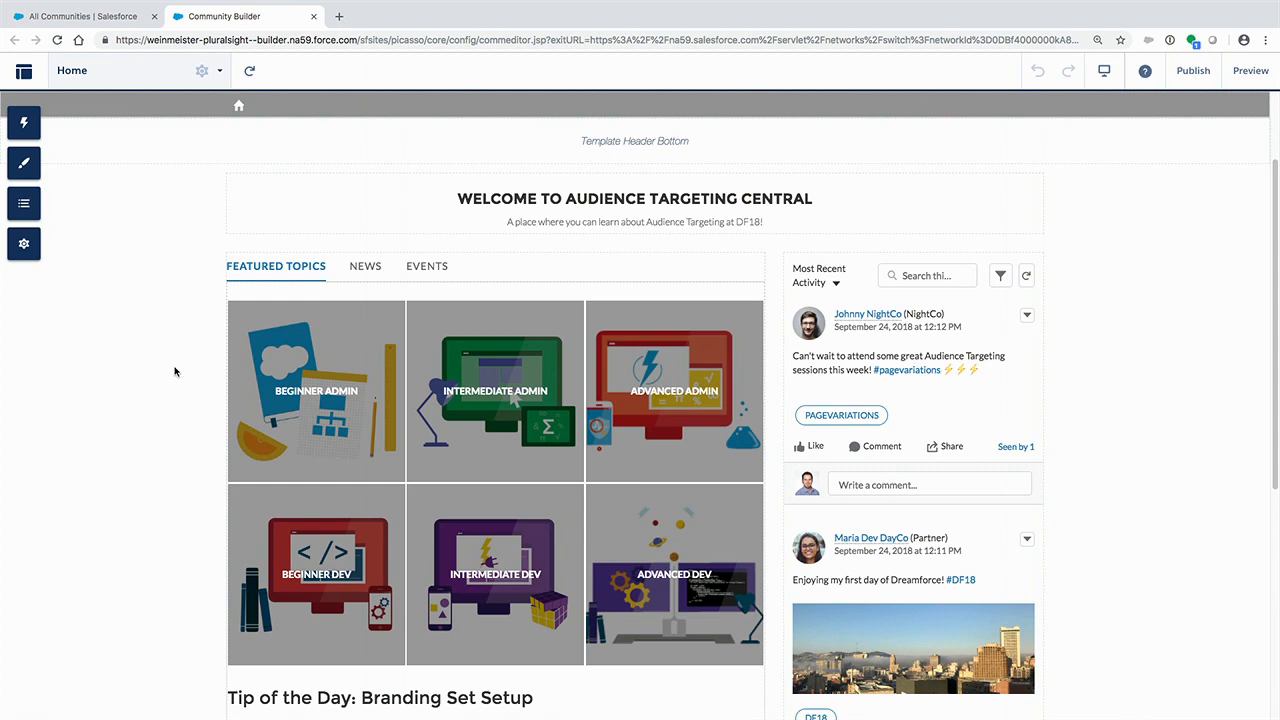
scroll(174, 371, up, 4)
scroll(174, 371, down, 4)
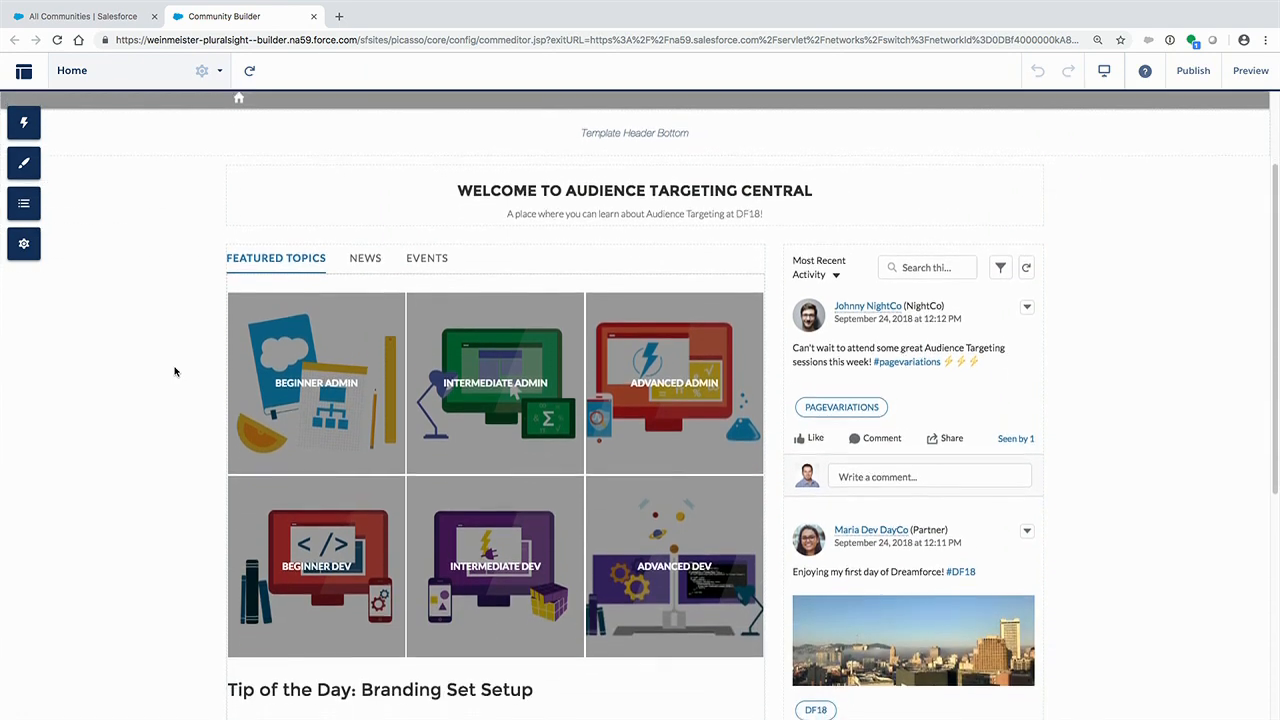
scroll(174, 371, down, 3)
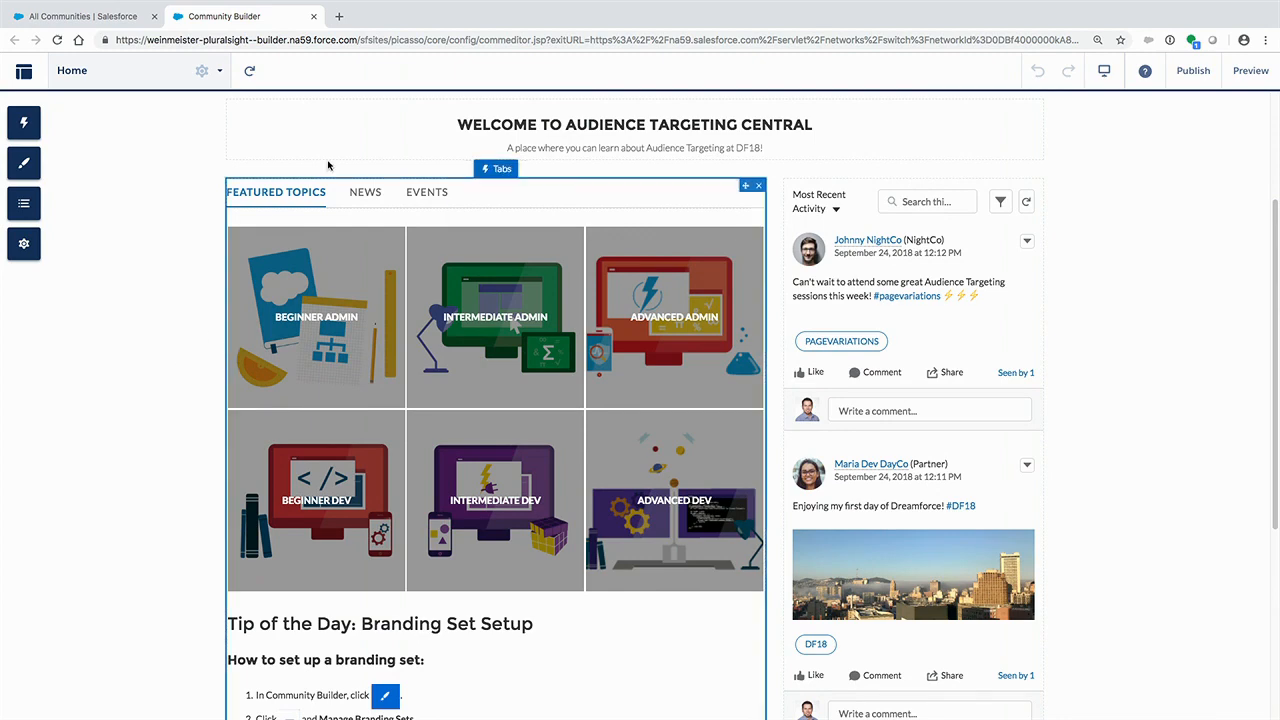
scroll(490, 140, down, 3)
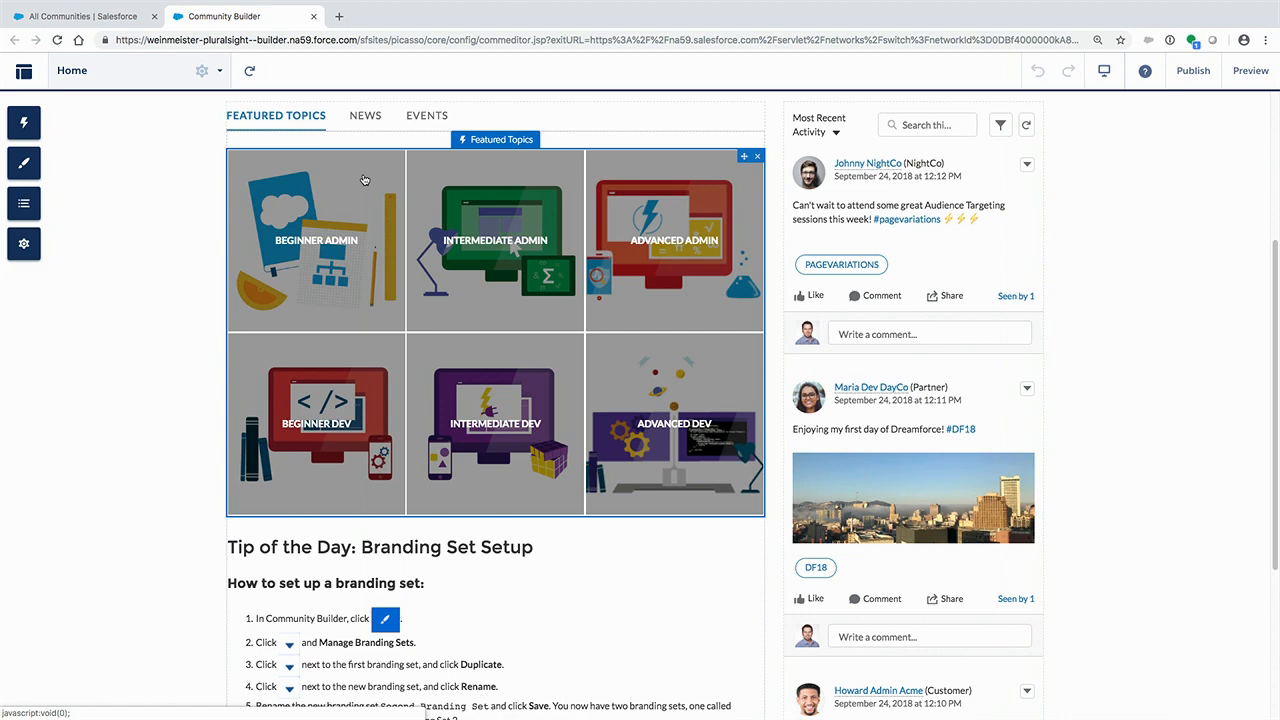
scroll(365, 180, down, 3)
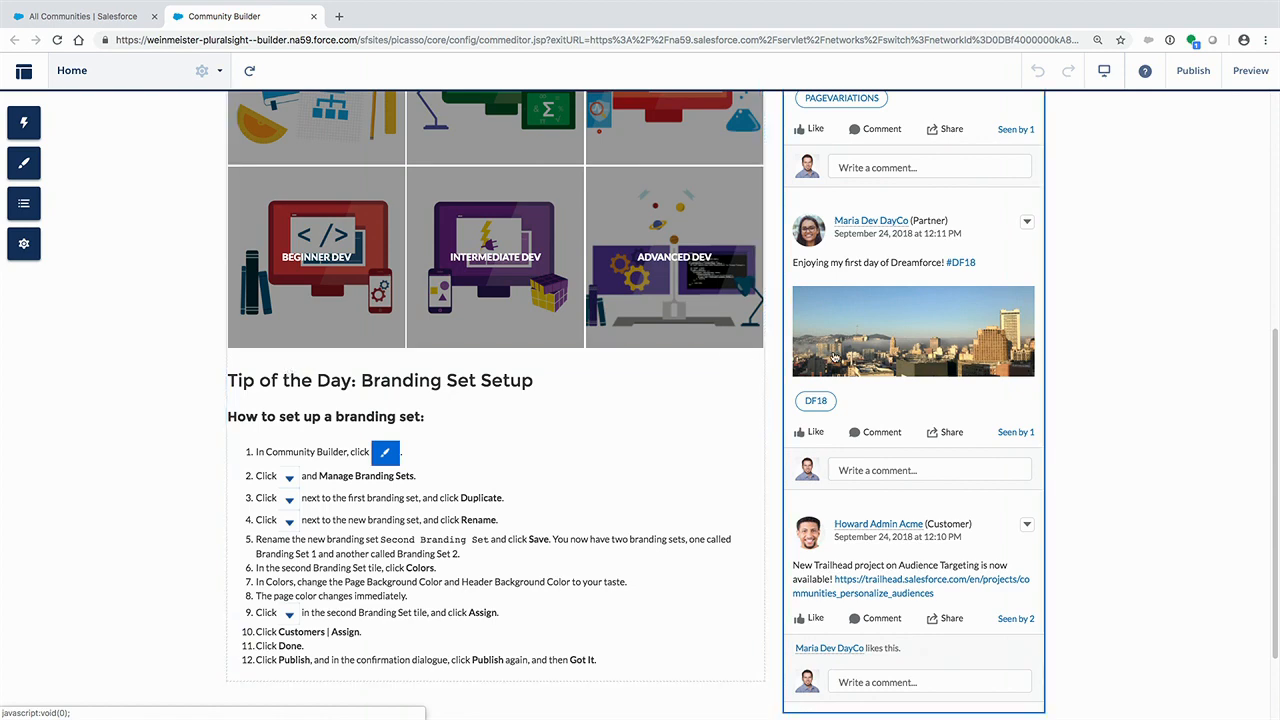
scroll(890, 400, up, 8)
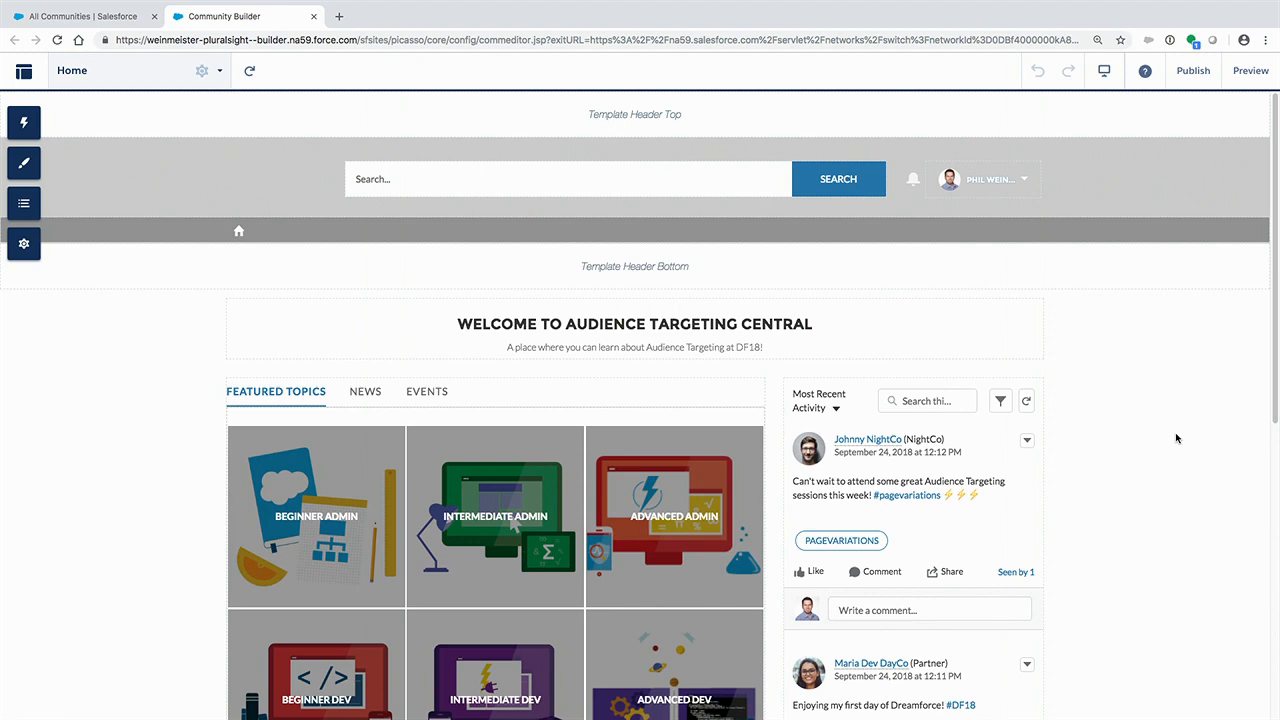
- Examine the community's developer settings for exporting a page, including the list of exportable pages, and close the settings
click(26, 252)
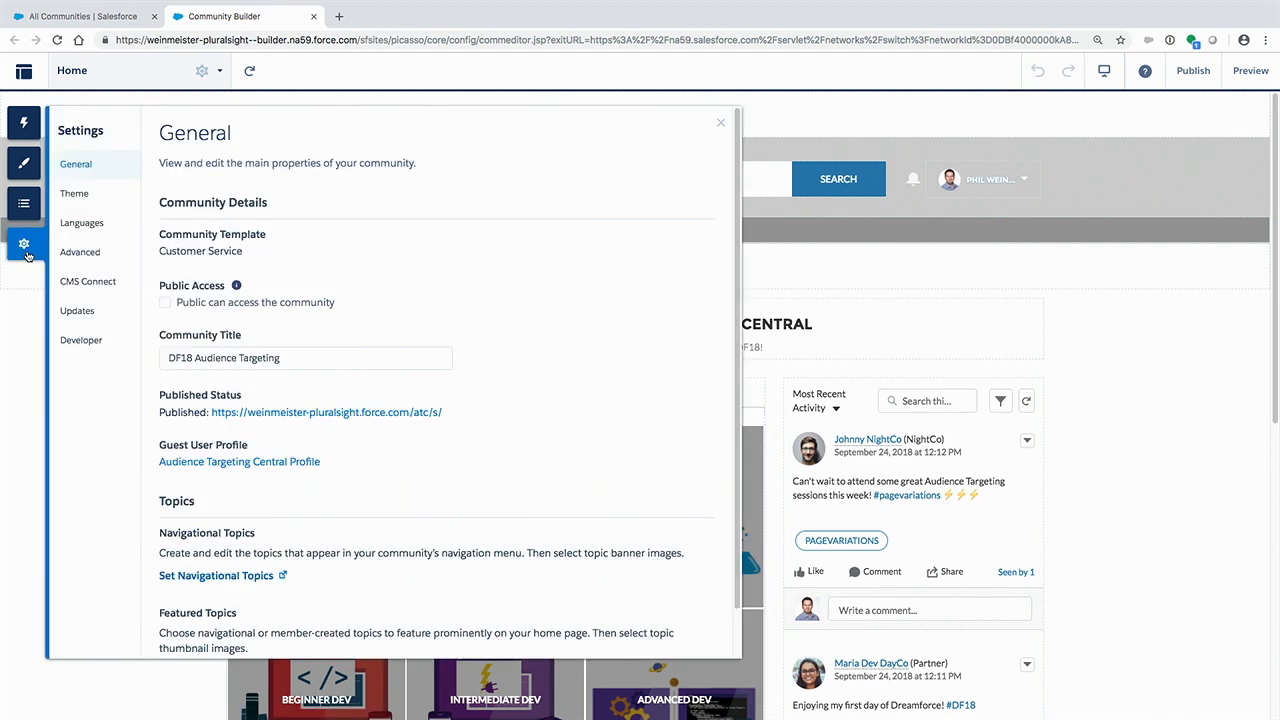
click(92, 339)
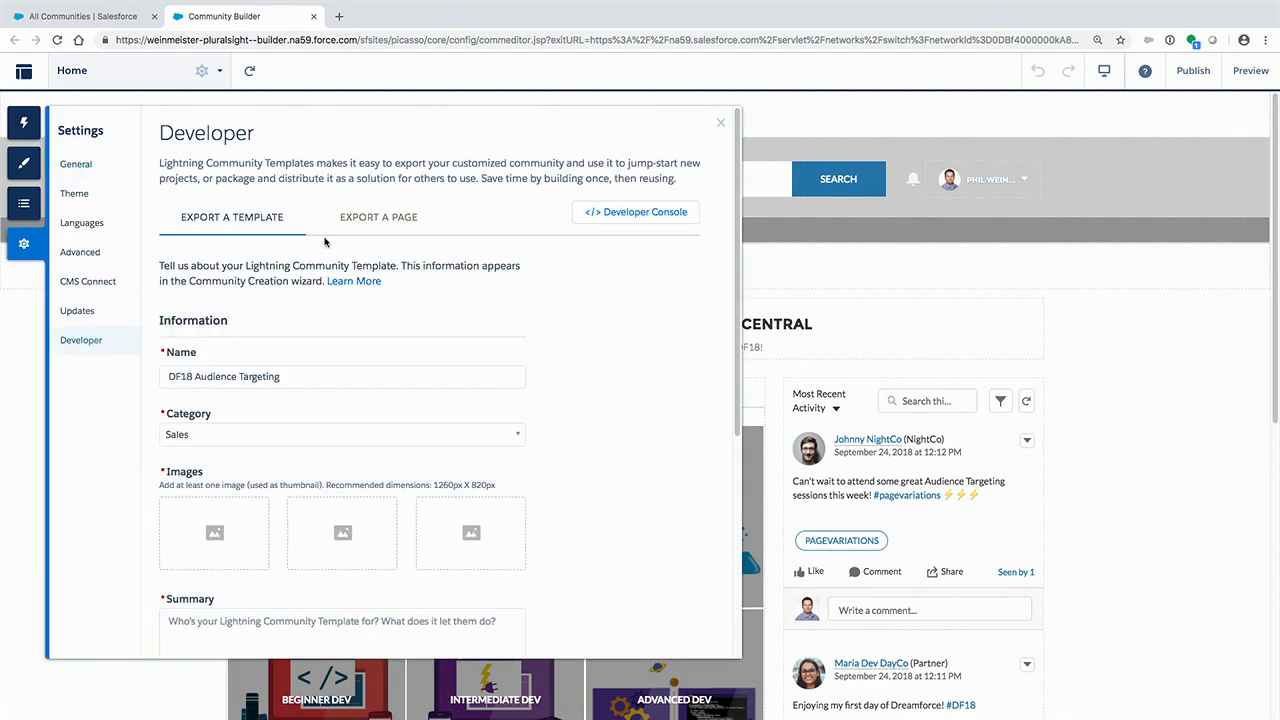
click(369, 218)
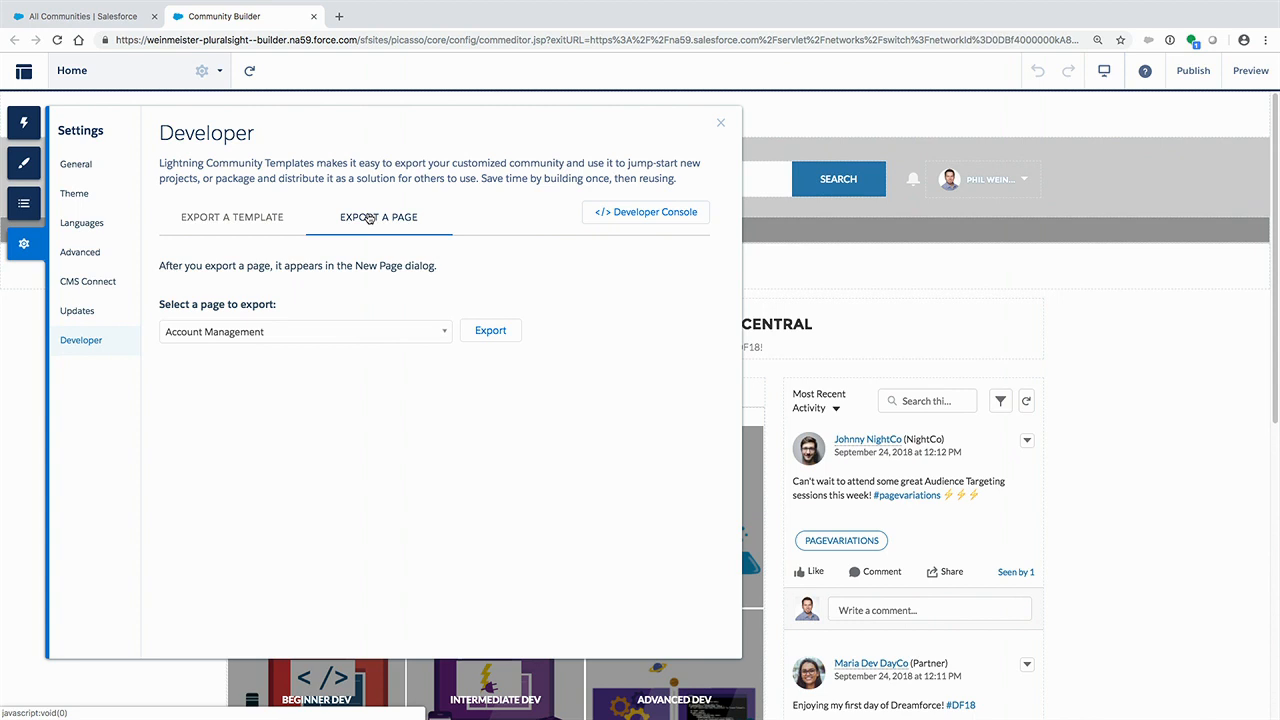
click(386, 331)
scroll(338, 464, down, 5)
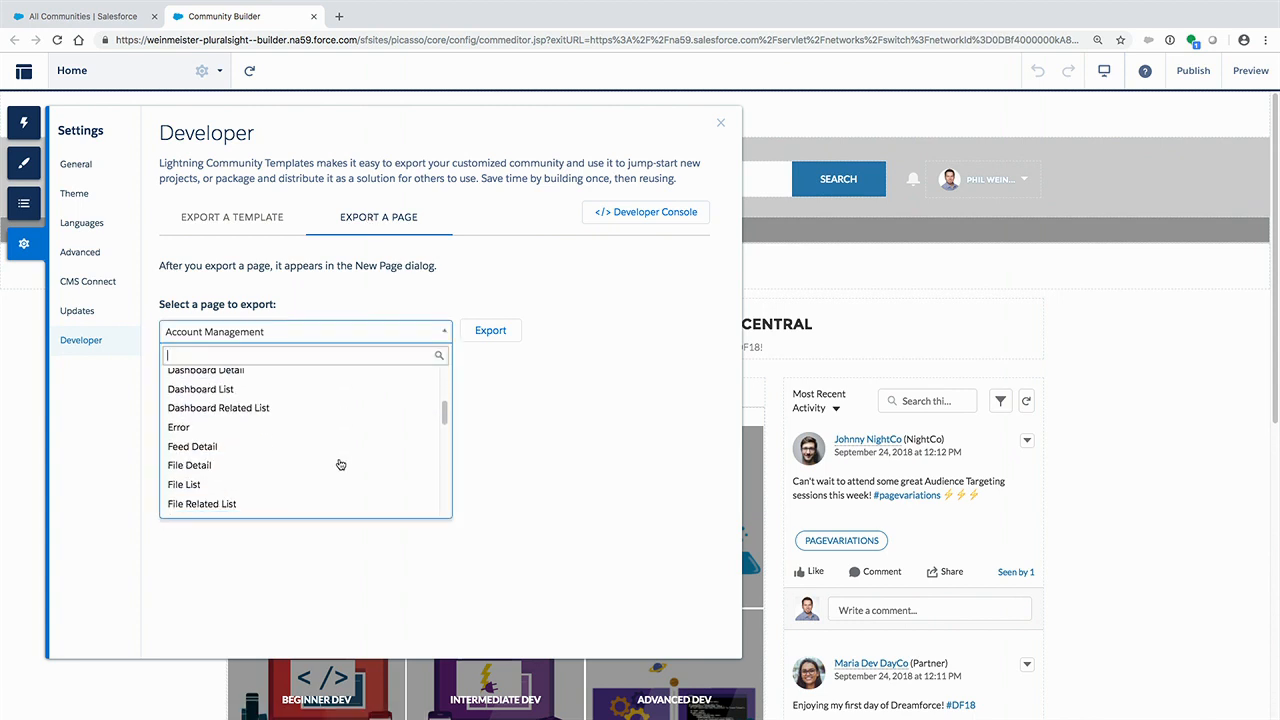
scroll(338, 464, down, 5)
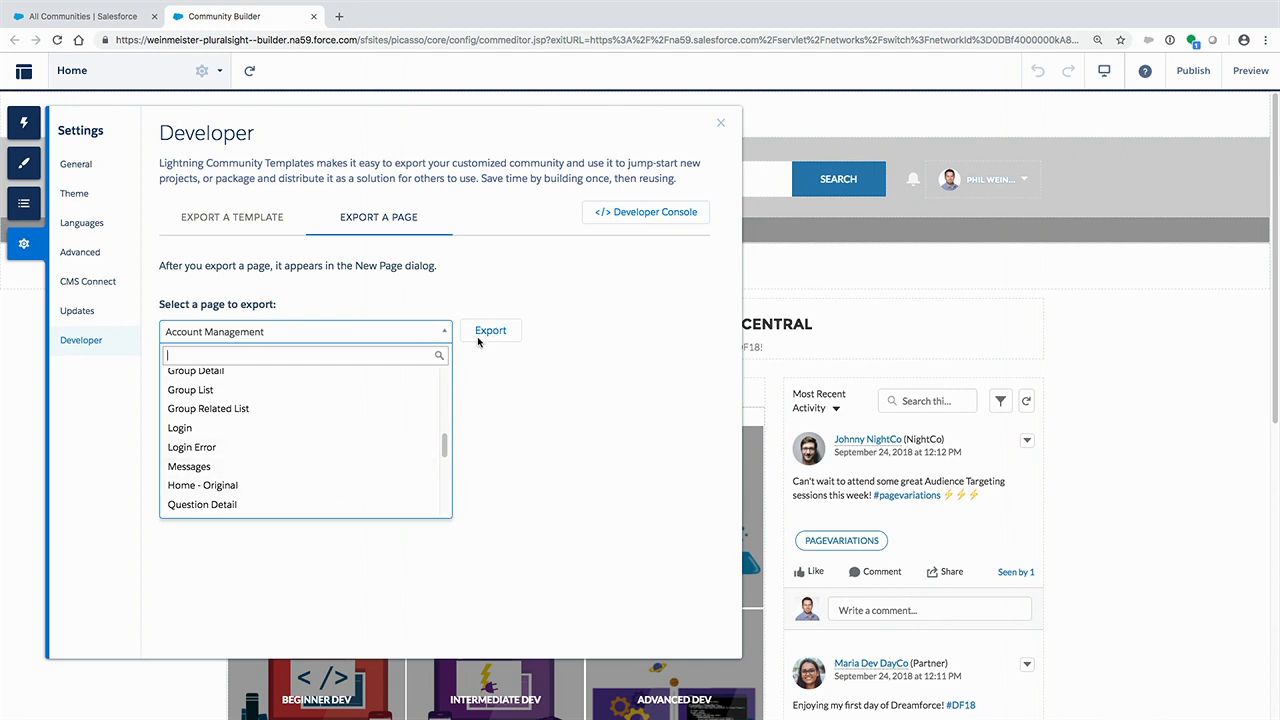
click(530, 405)
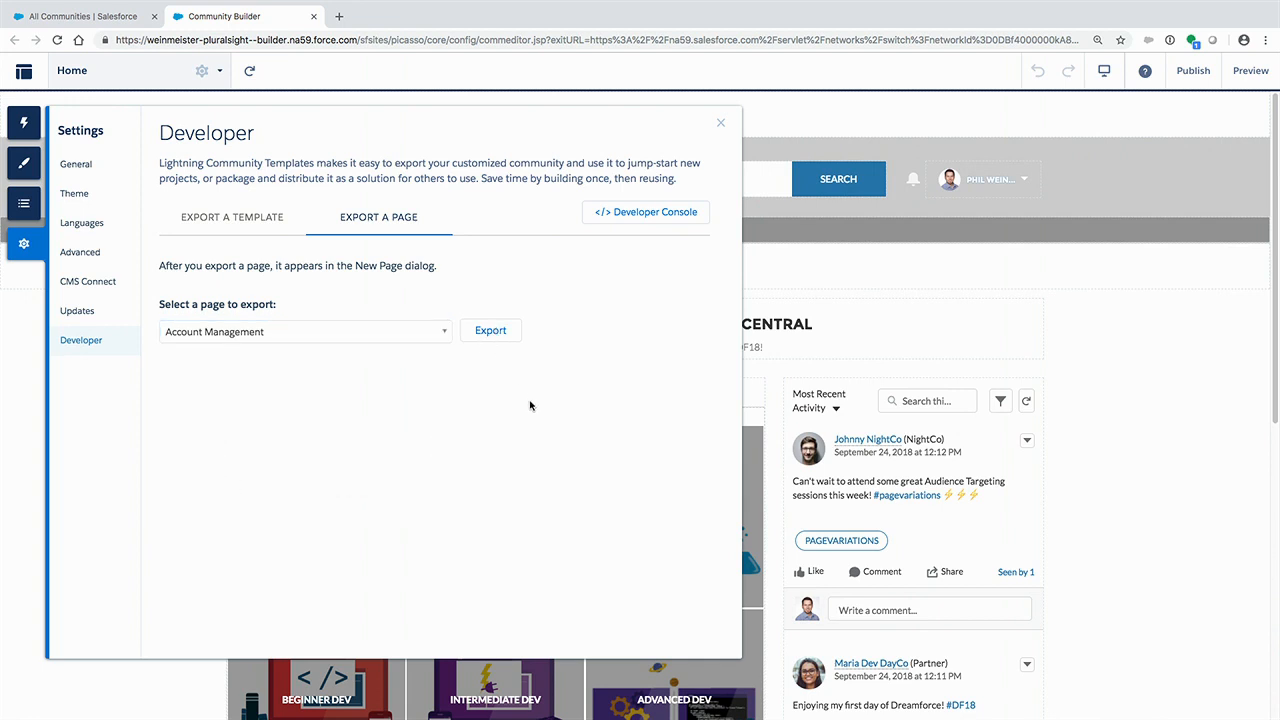
click(720, 124)
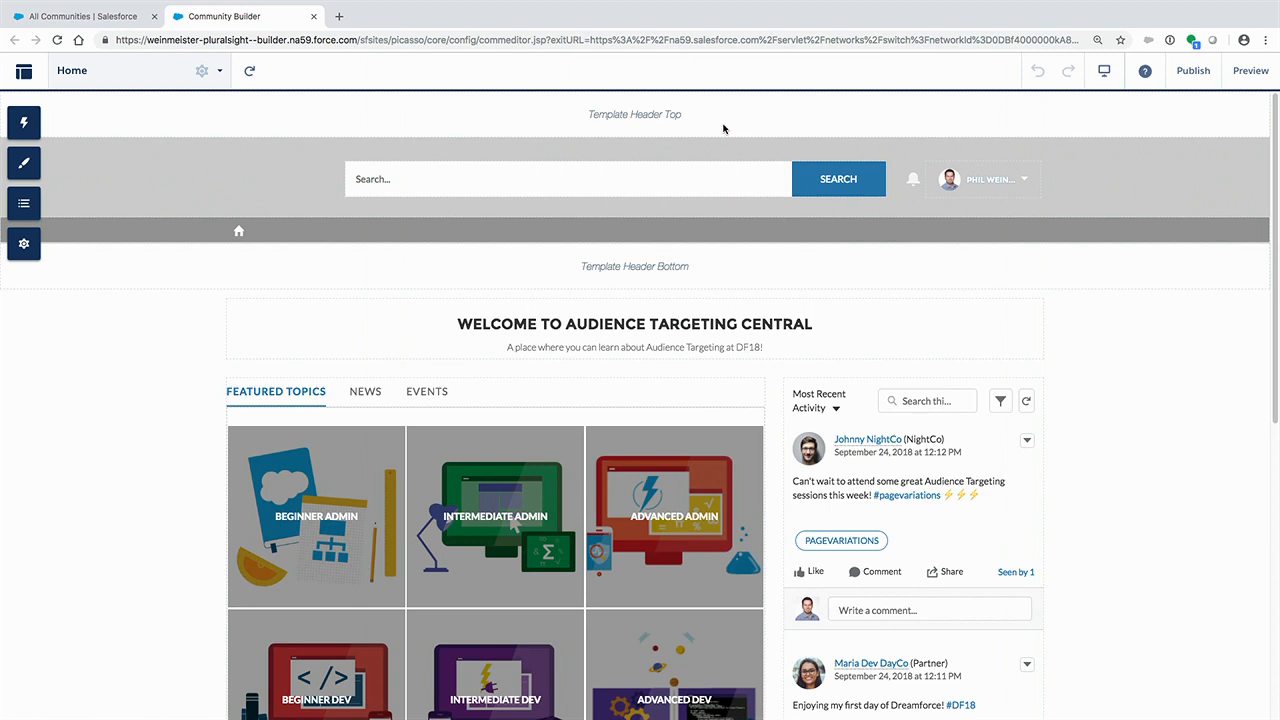
- Create a Home page variation named "New" based on the preconfigured Home_New page
click(220, 72)
click(218, 72)
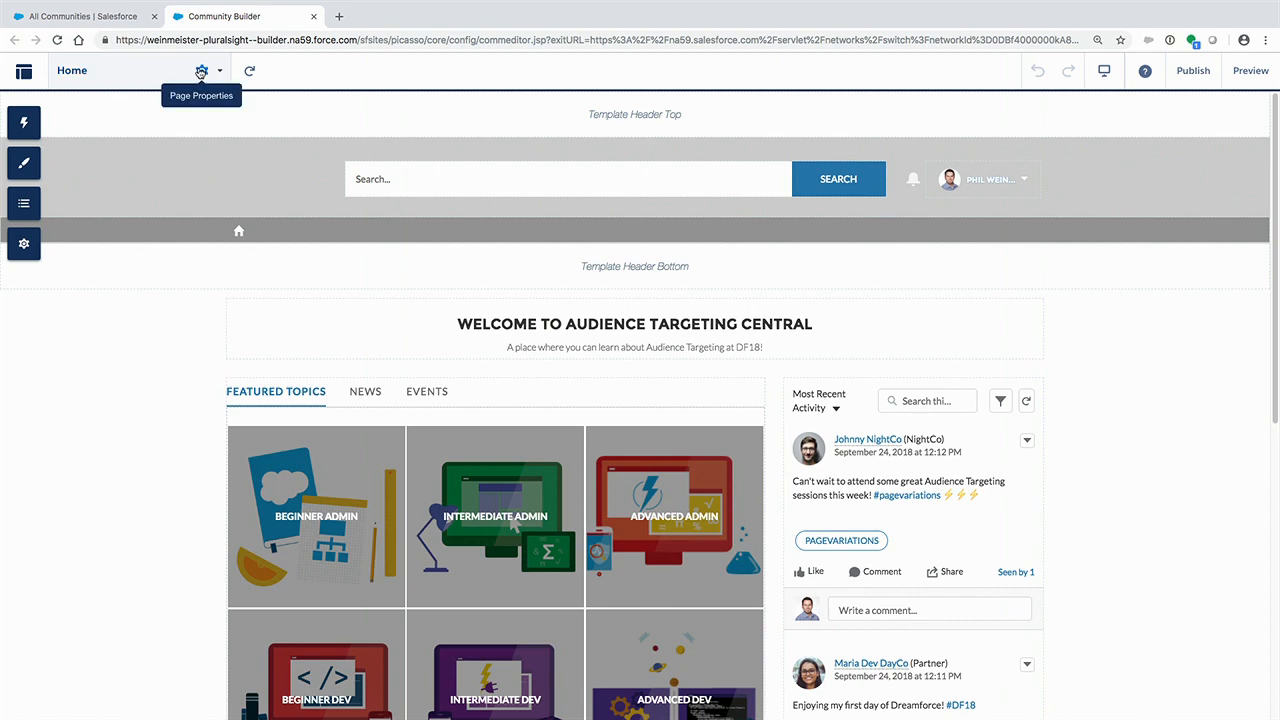
click(201, 72)
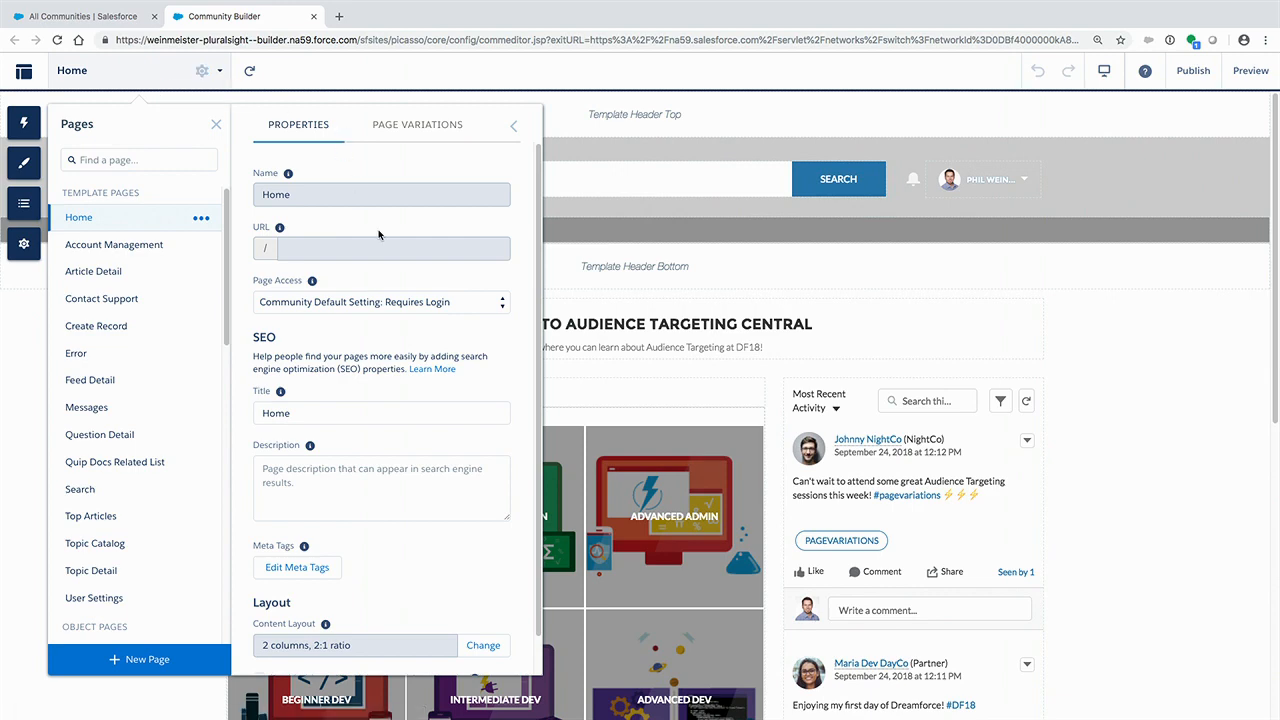
click(433, 126)
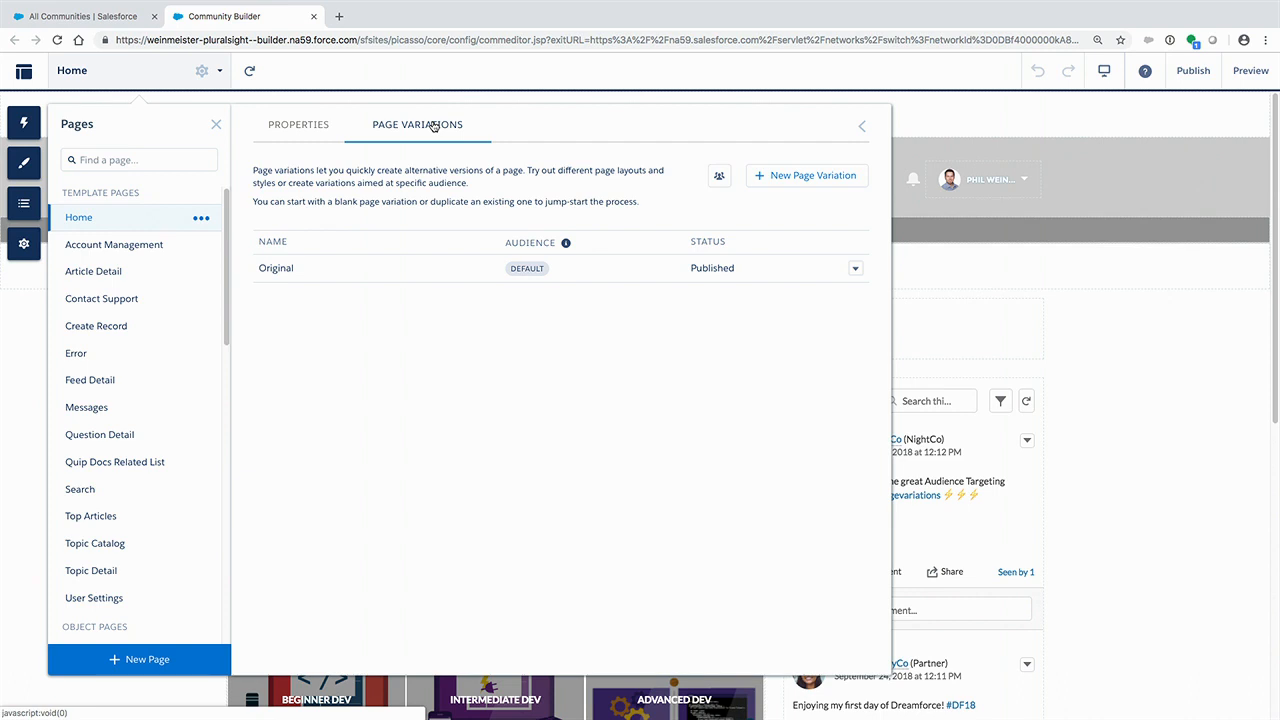
click(840, 176)
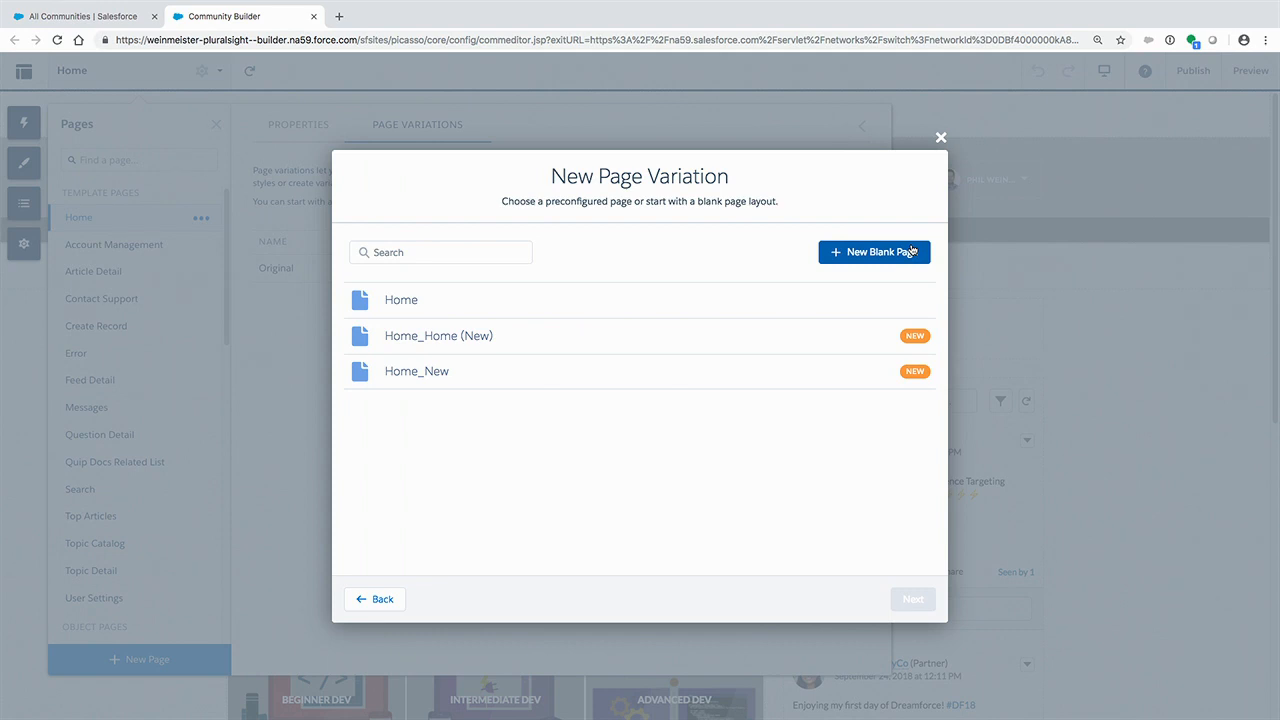
click(592, 376)
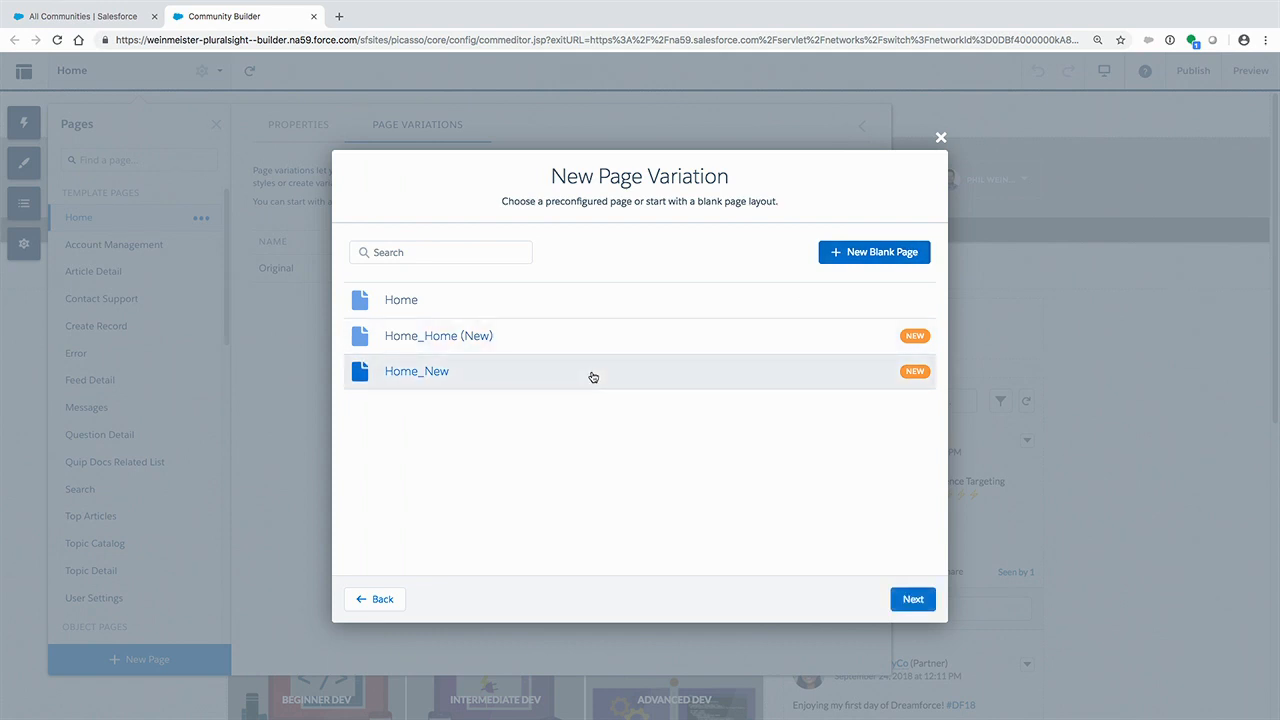
click(909, 598)
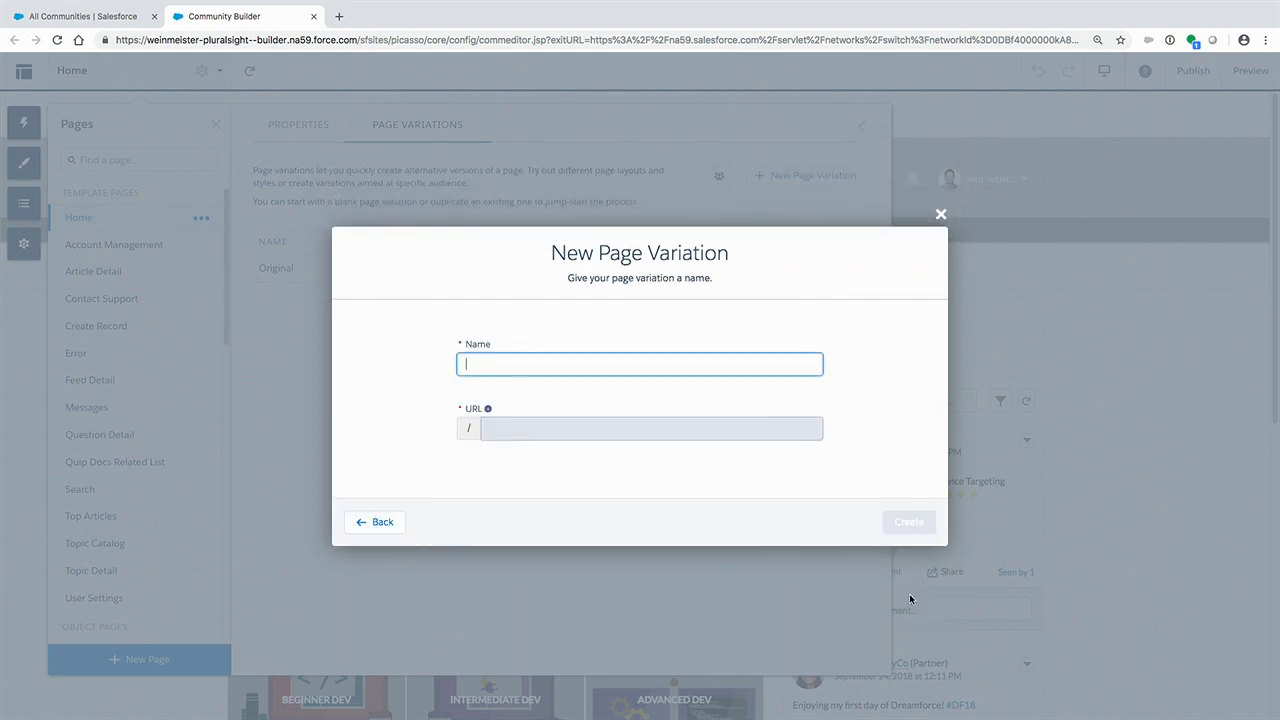
text(New)
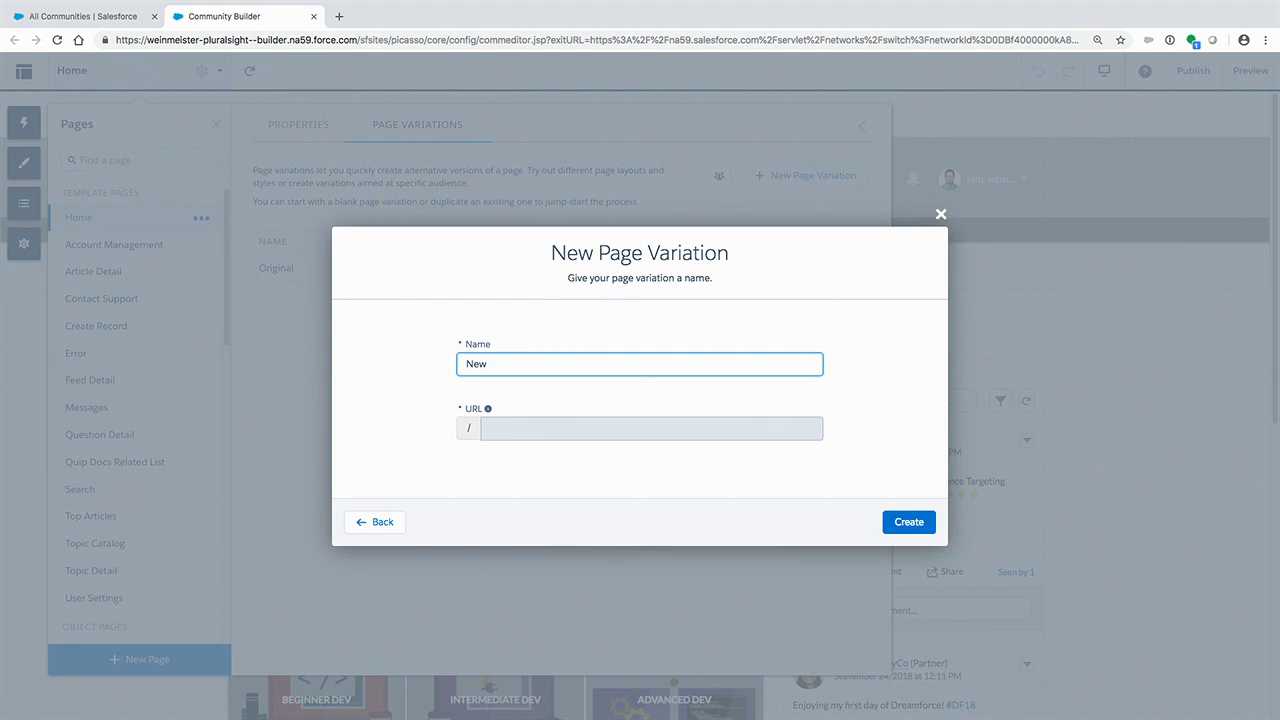
click(915, 522)
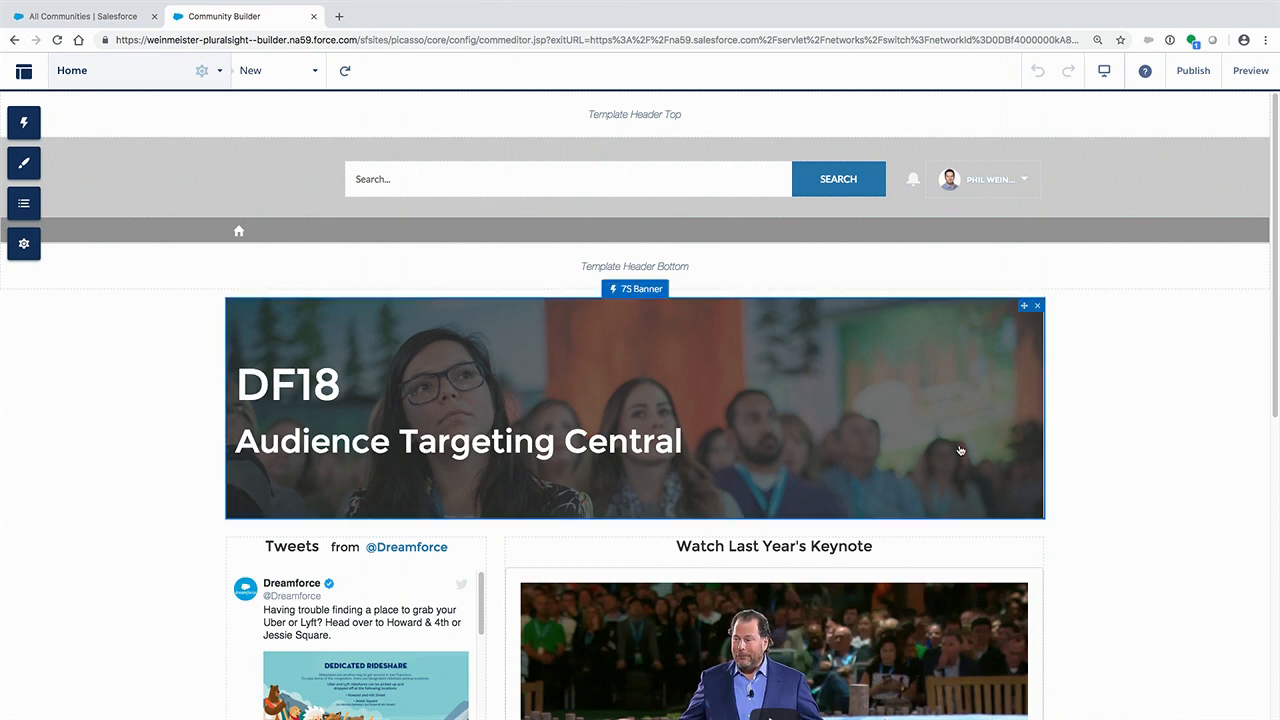
- Examine the new Home page variation's content, from its banner through the tweets and videos to the footer
scroll(960, 451, down, 1)
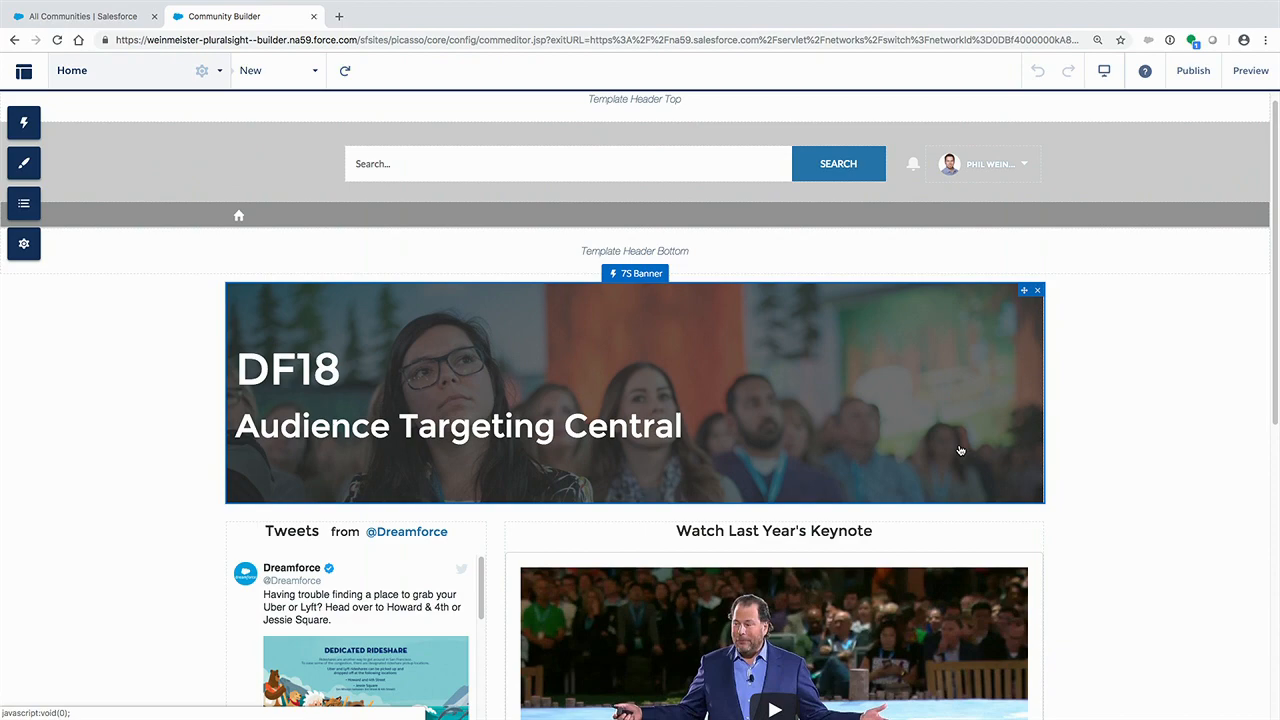
scroll(1175, 462, down, 5)
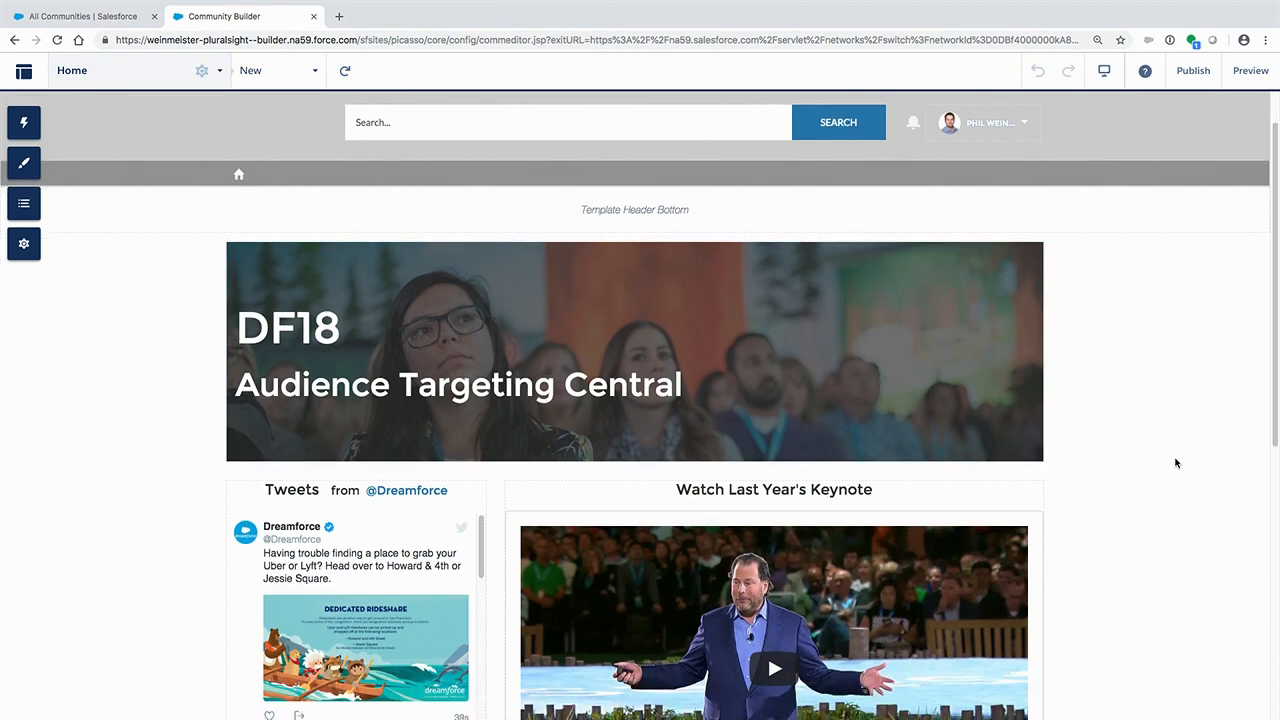
scroll(1175, 462, down, 3)
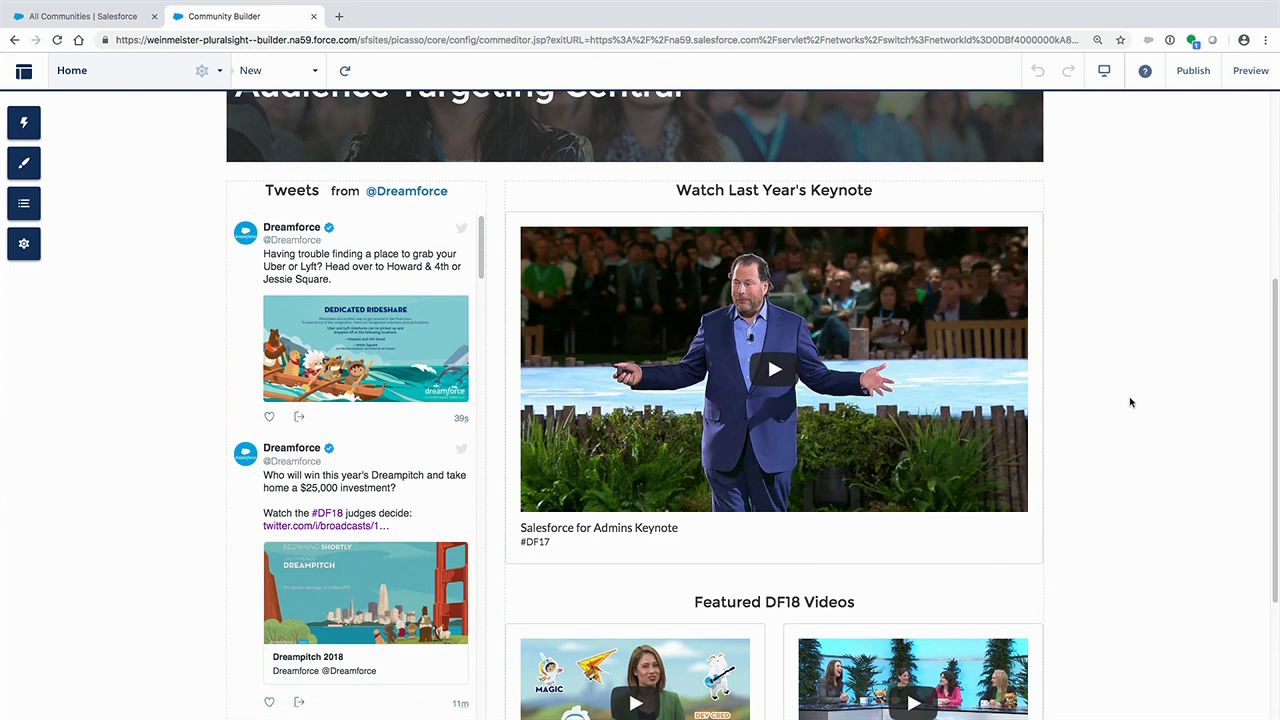
scroll(1131, 402, down, 2)
scroll(1131, 402, down, 1)
scroll(1131, 402, up, 2)
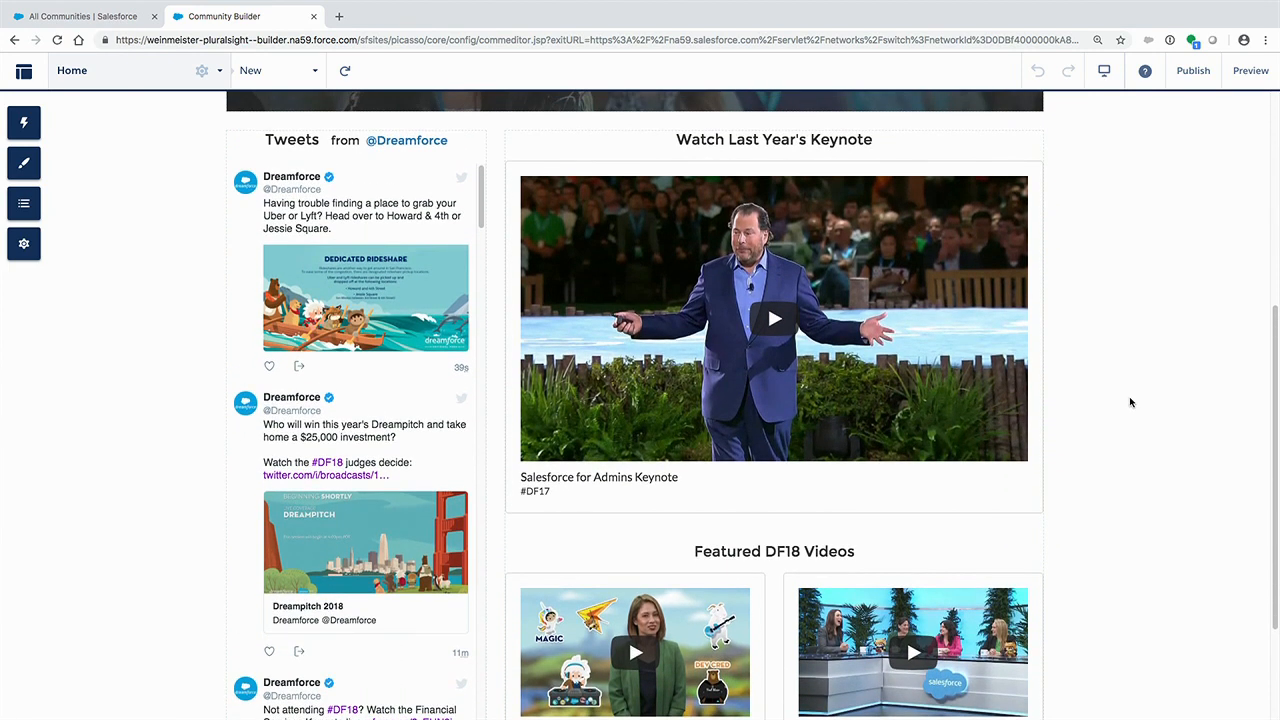
scroll(1131, 402, down, 3)
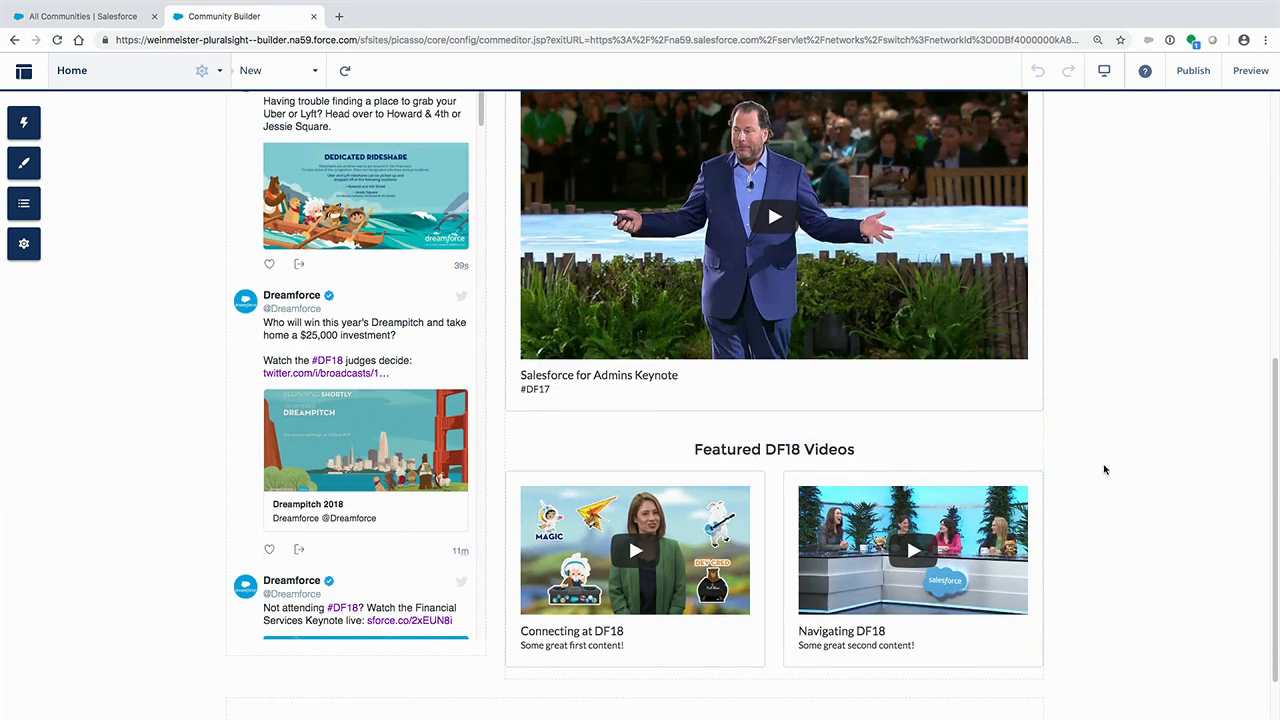
scroll(1104, 469, down, 2)
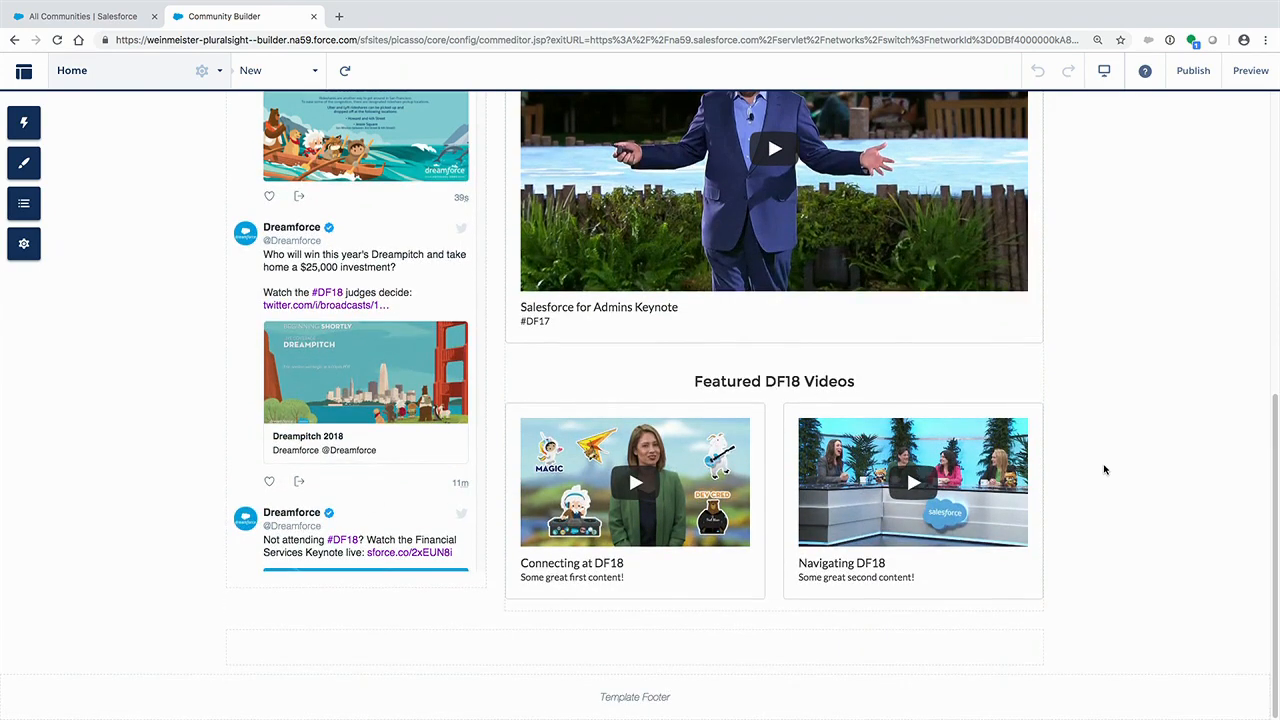
scroll(1104, 469, up, 10)
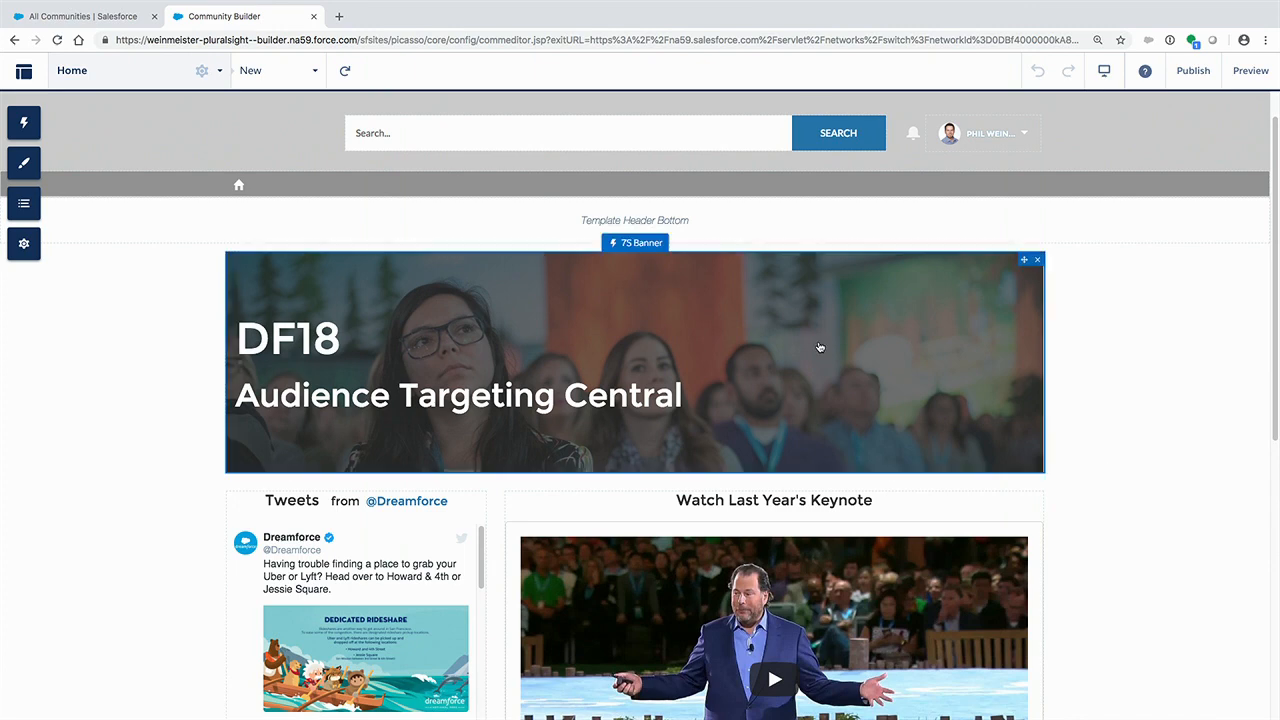
- Start a new audience from the Home page's variation settings and name it "New Home Page Preference"
click(216, 75)
click(203, 72)
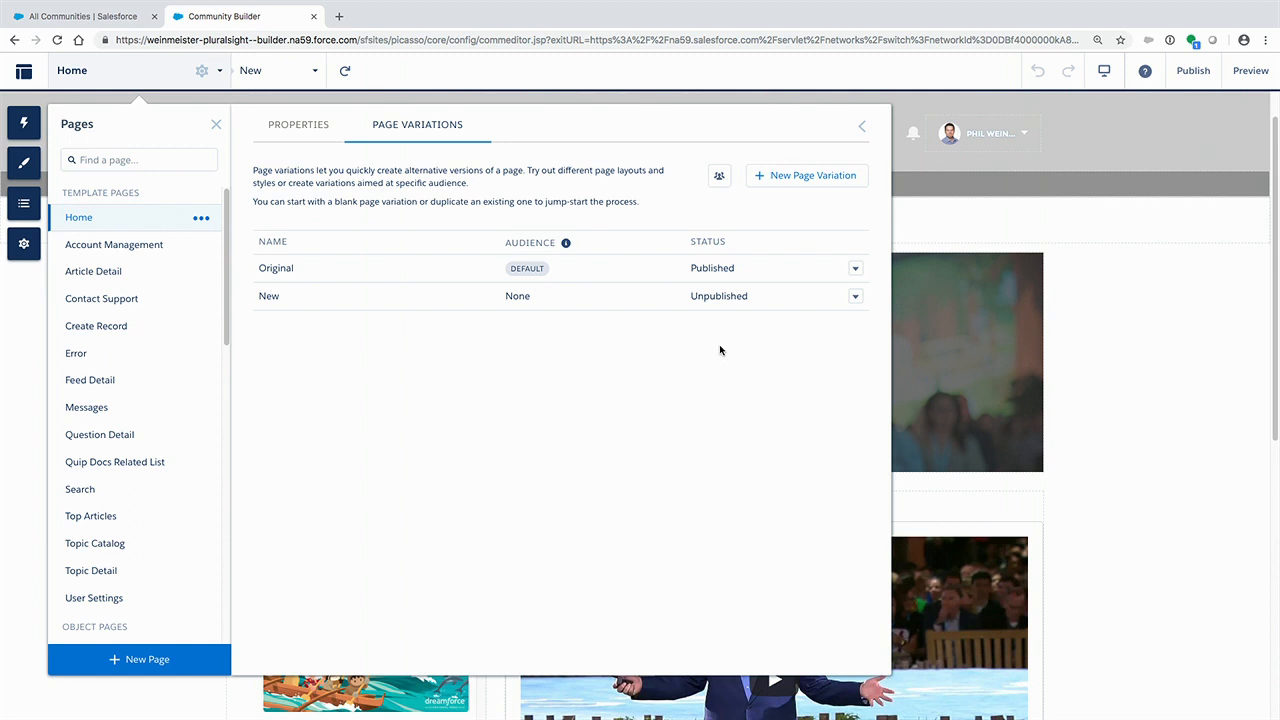
click(718, 186)
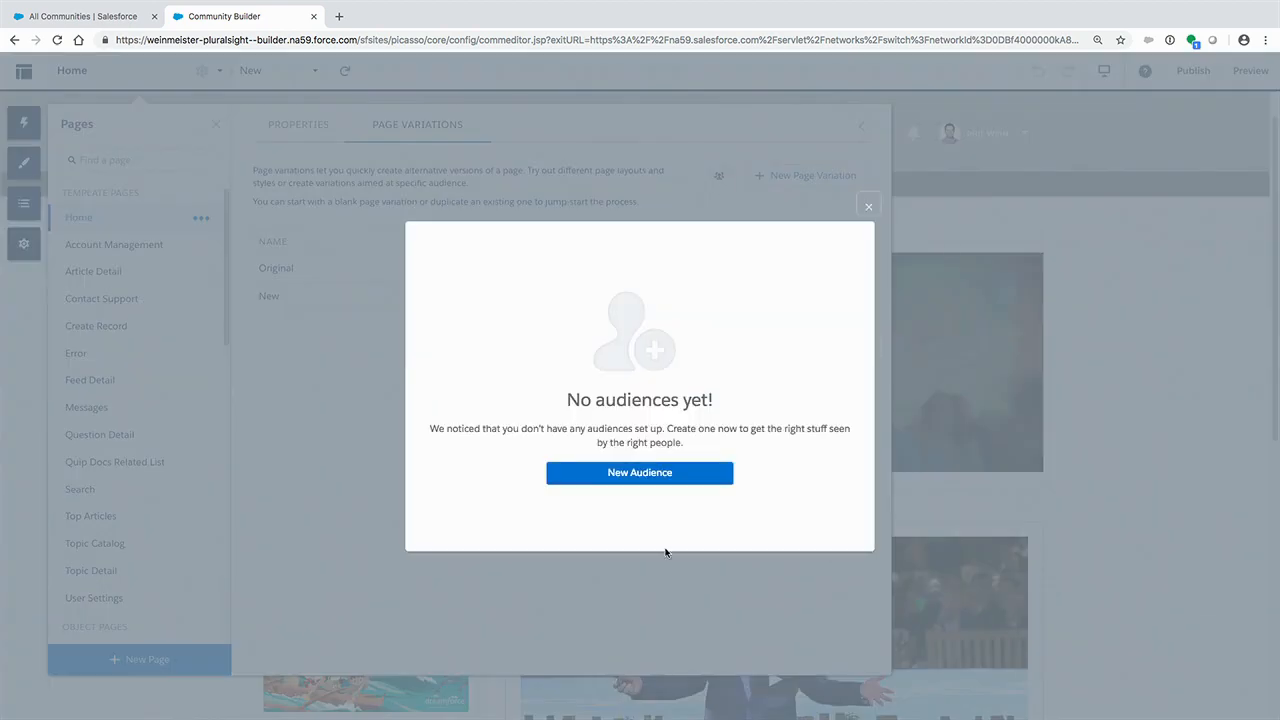
click(667, 477)
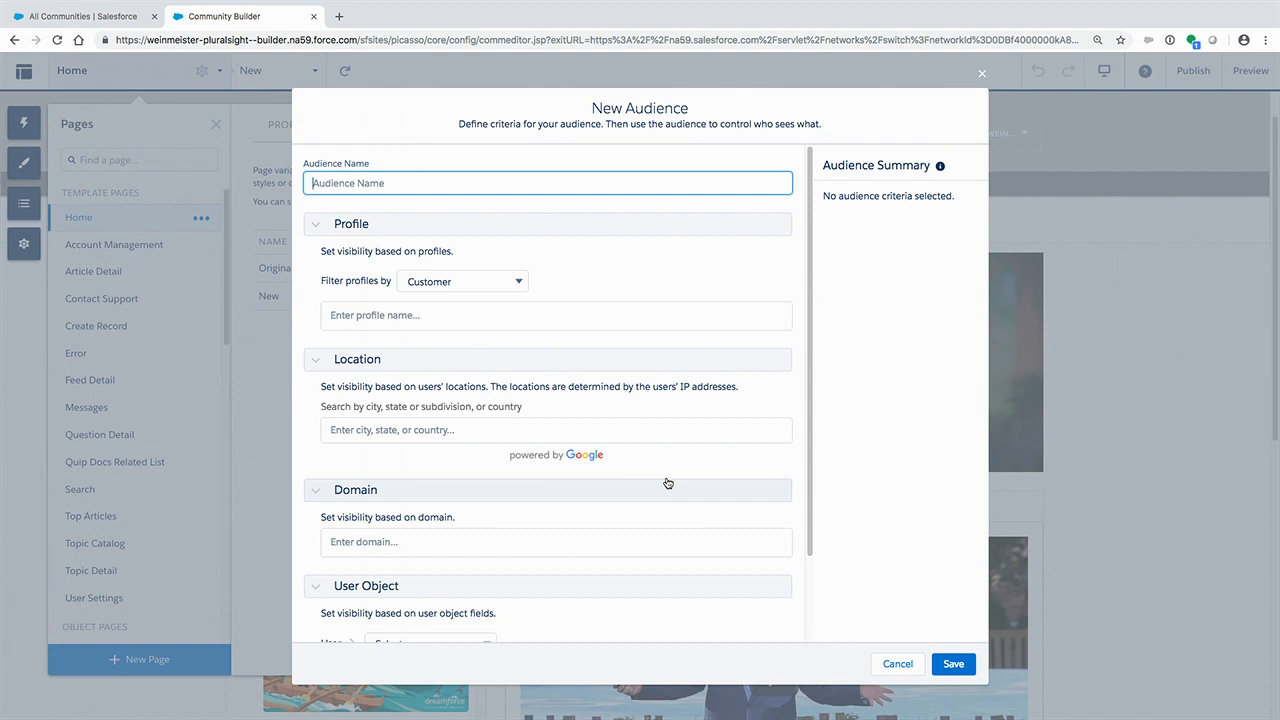
text(New Home Page Prefreerence)
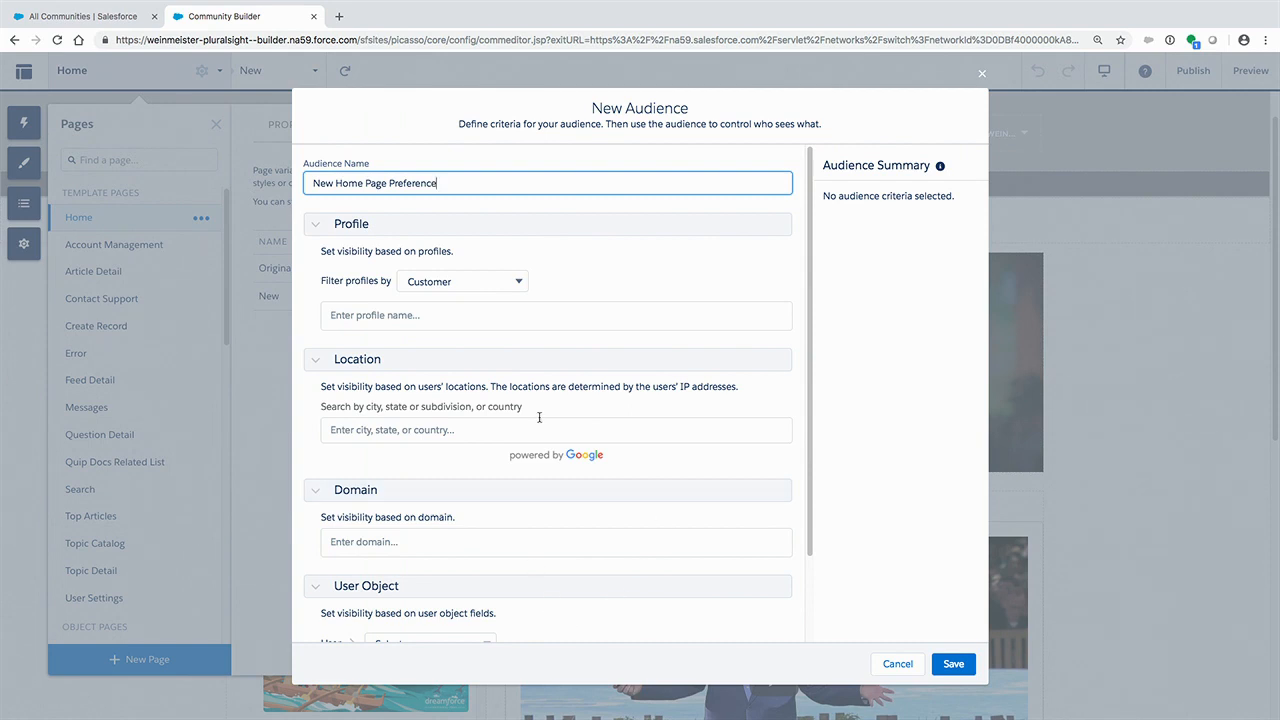
- Define the audience by the User field Home Page Preference with the value New, save it and finish managing audiences
scroll(539, 417, down, 2)
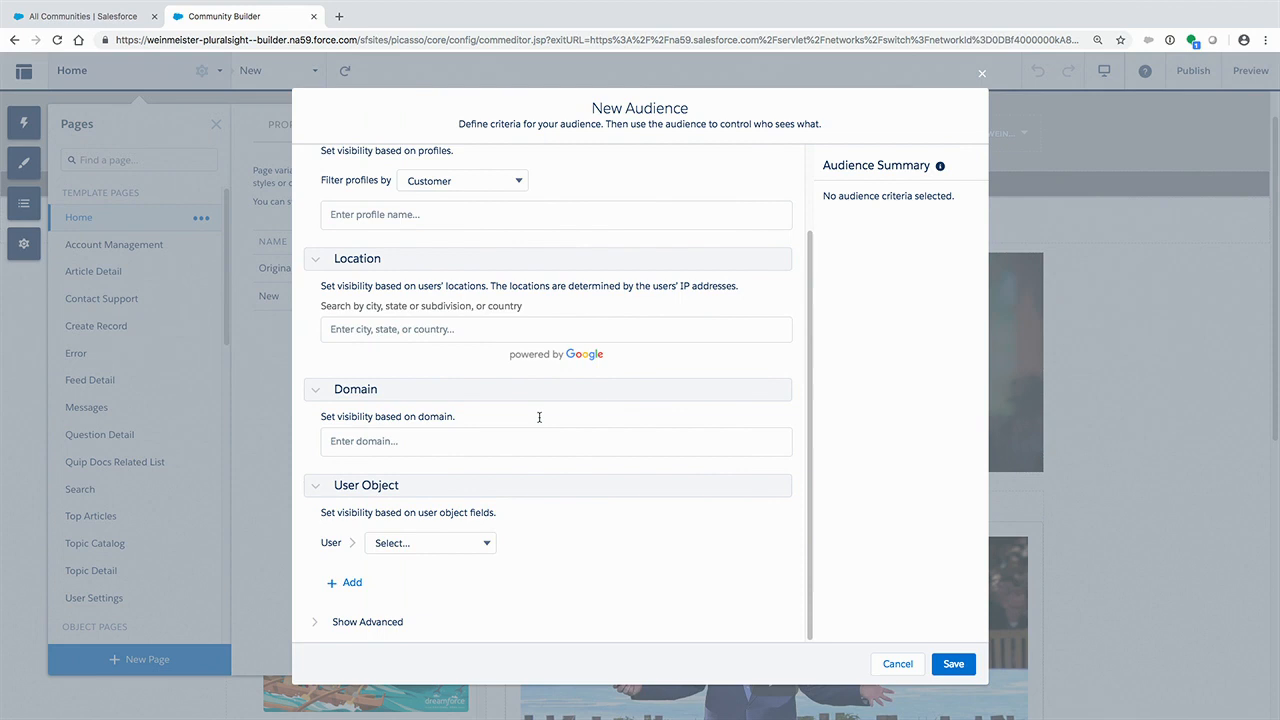
click(487, 546)
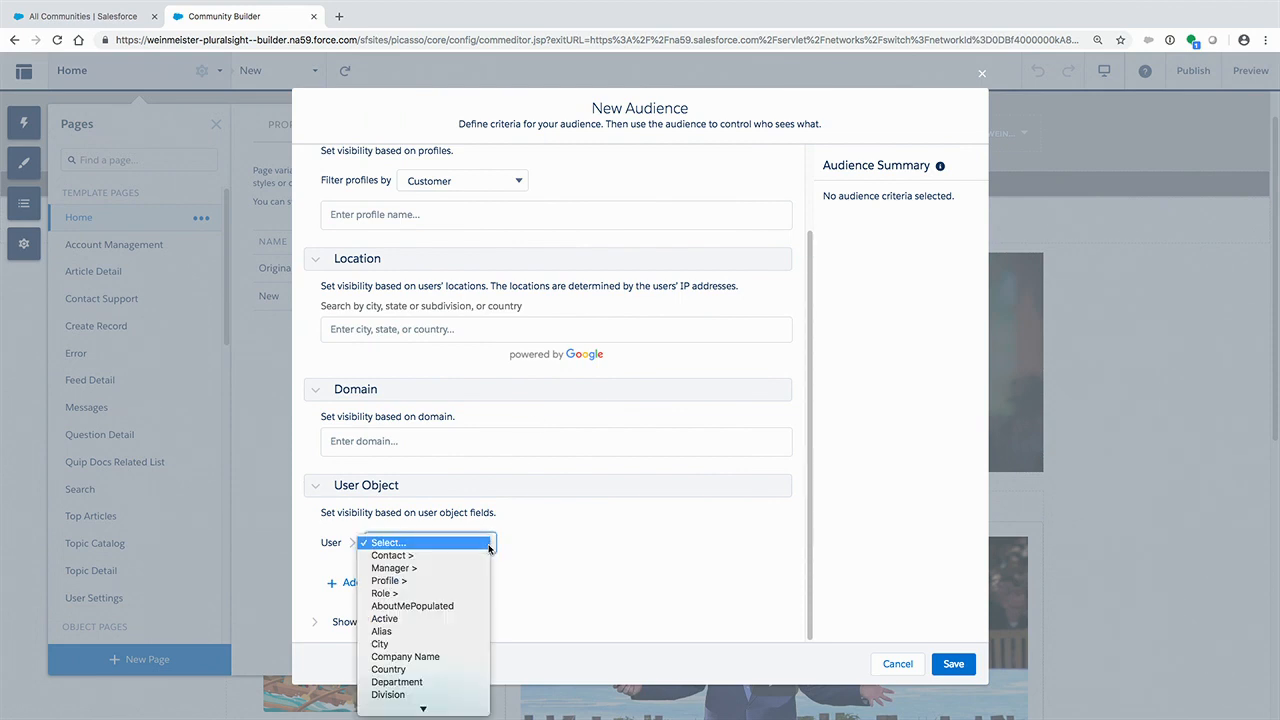
scroll(452, 590, down, 5)
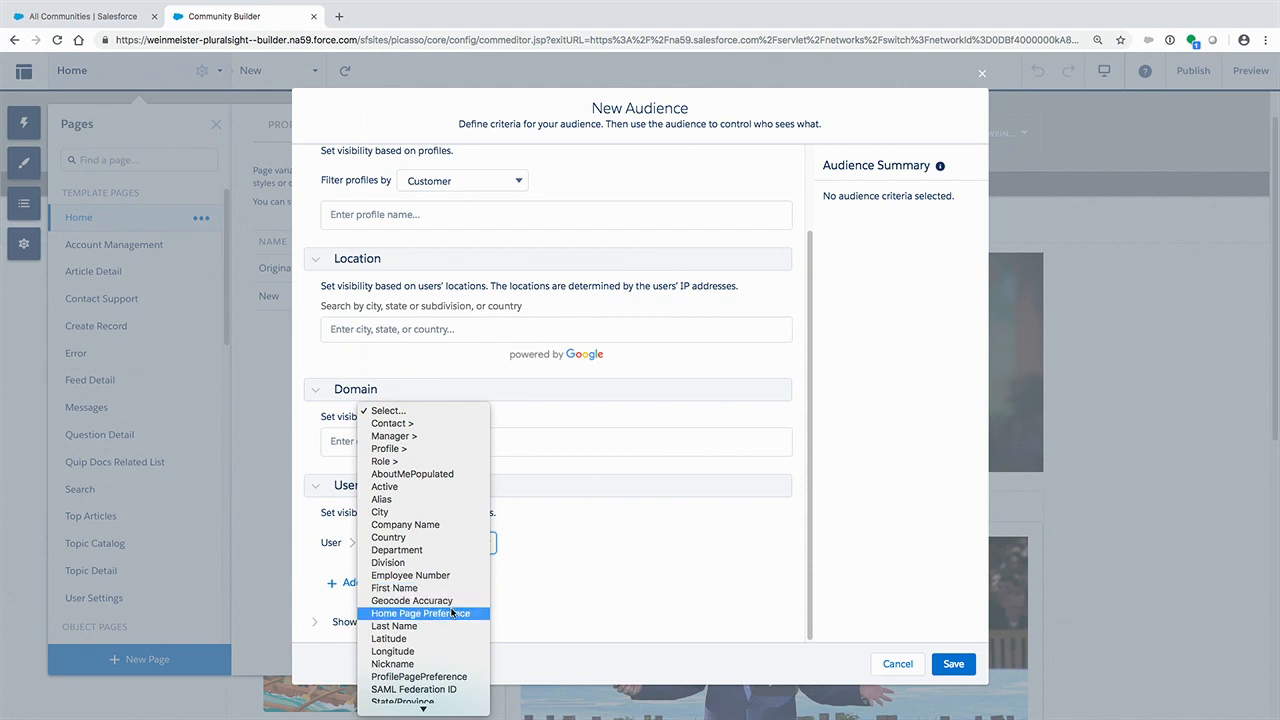
click(452, 613)
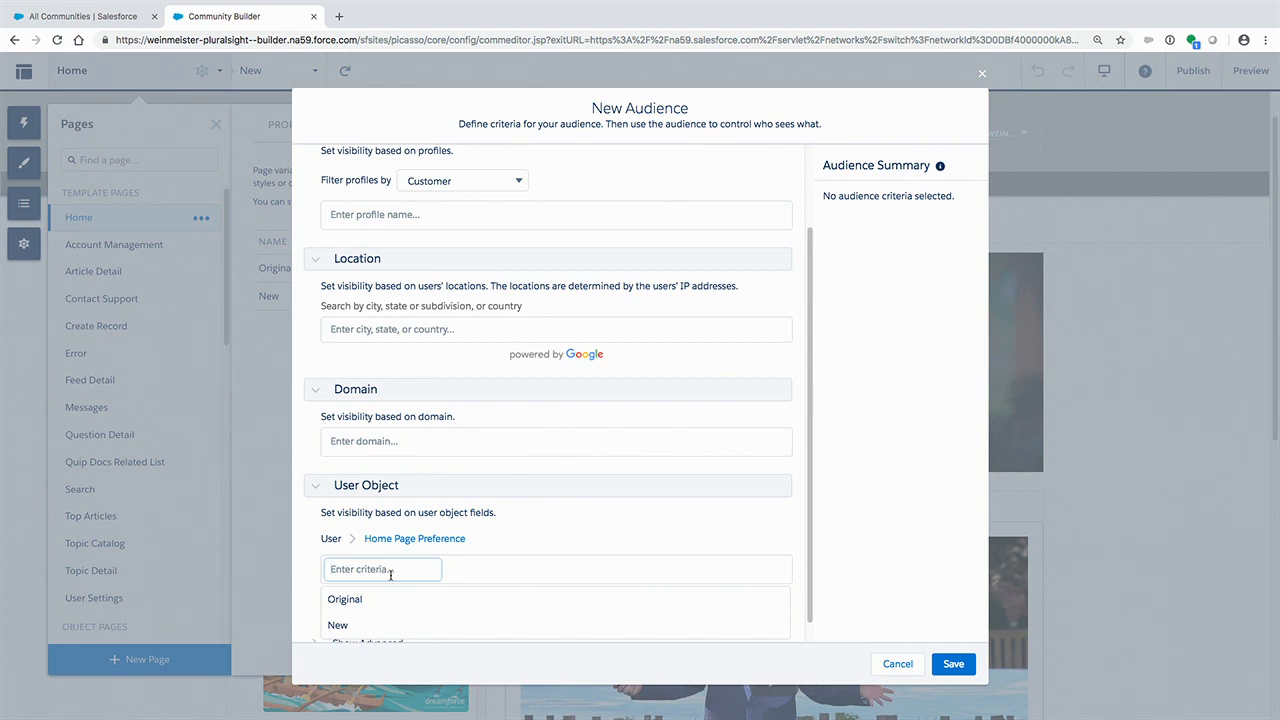
click(363, 628)
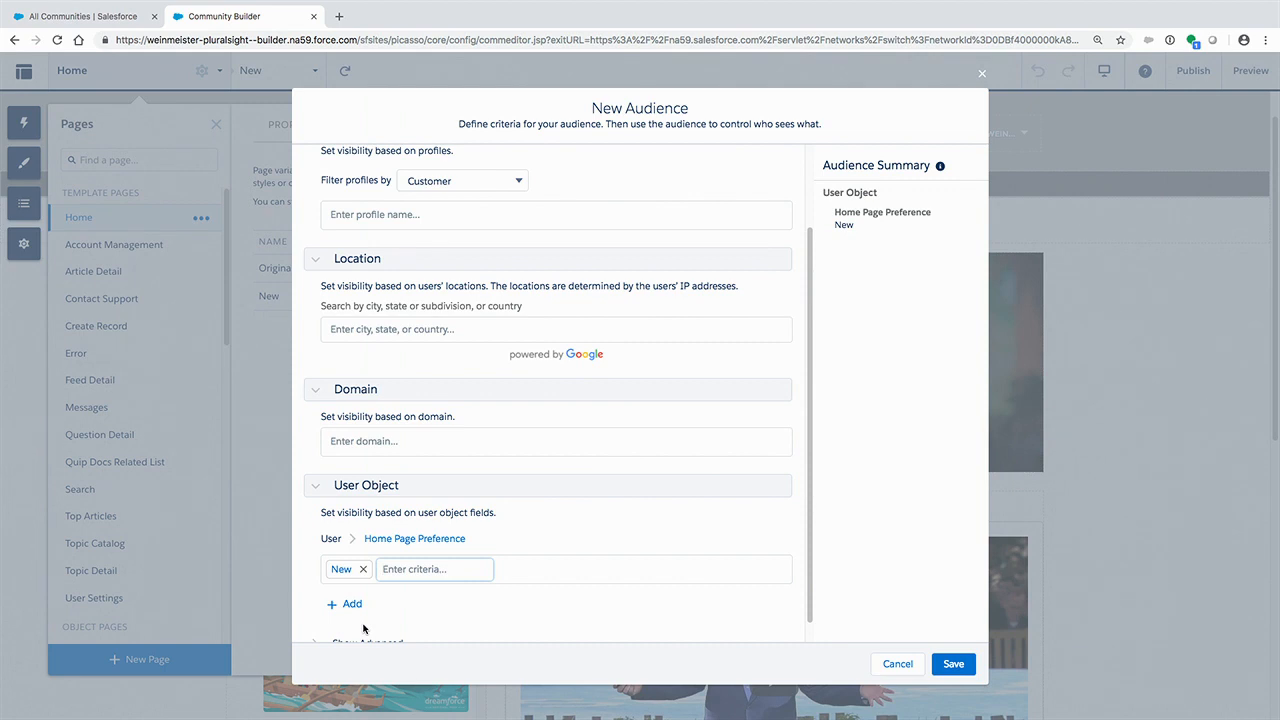
scroll(413, 611, down, 1)
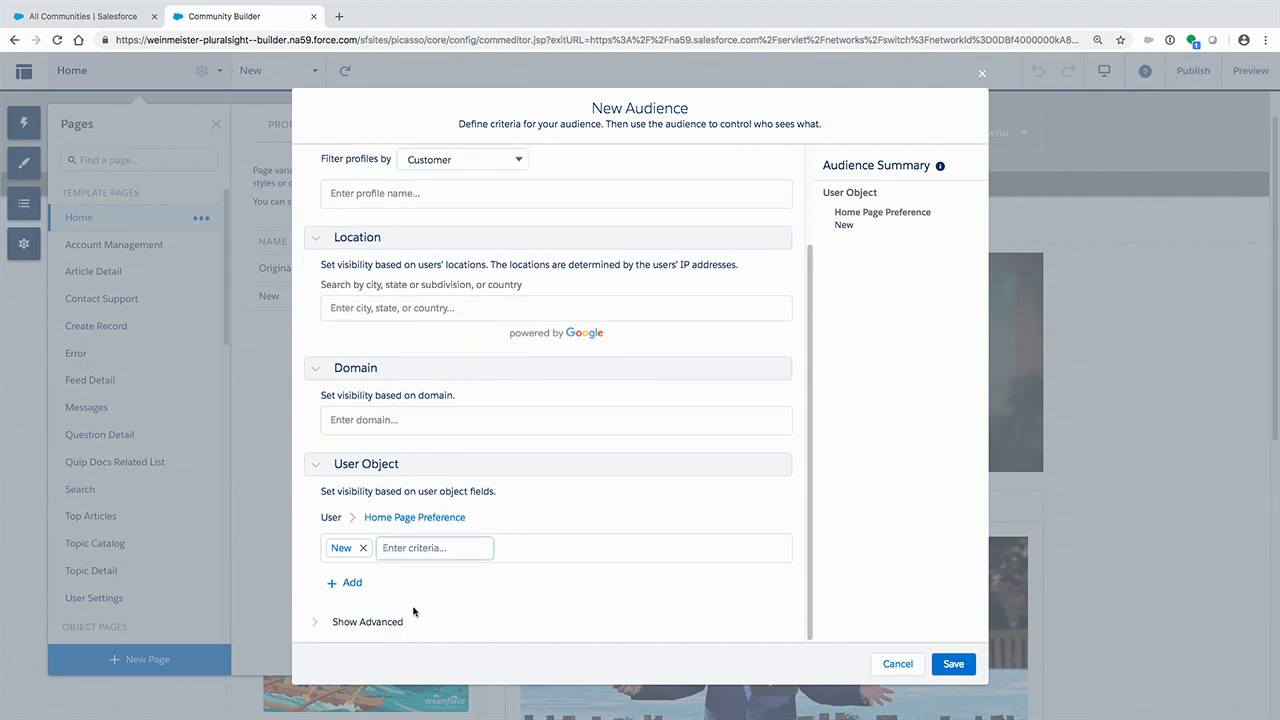
click(952, 664)
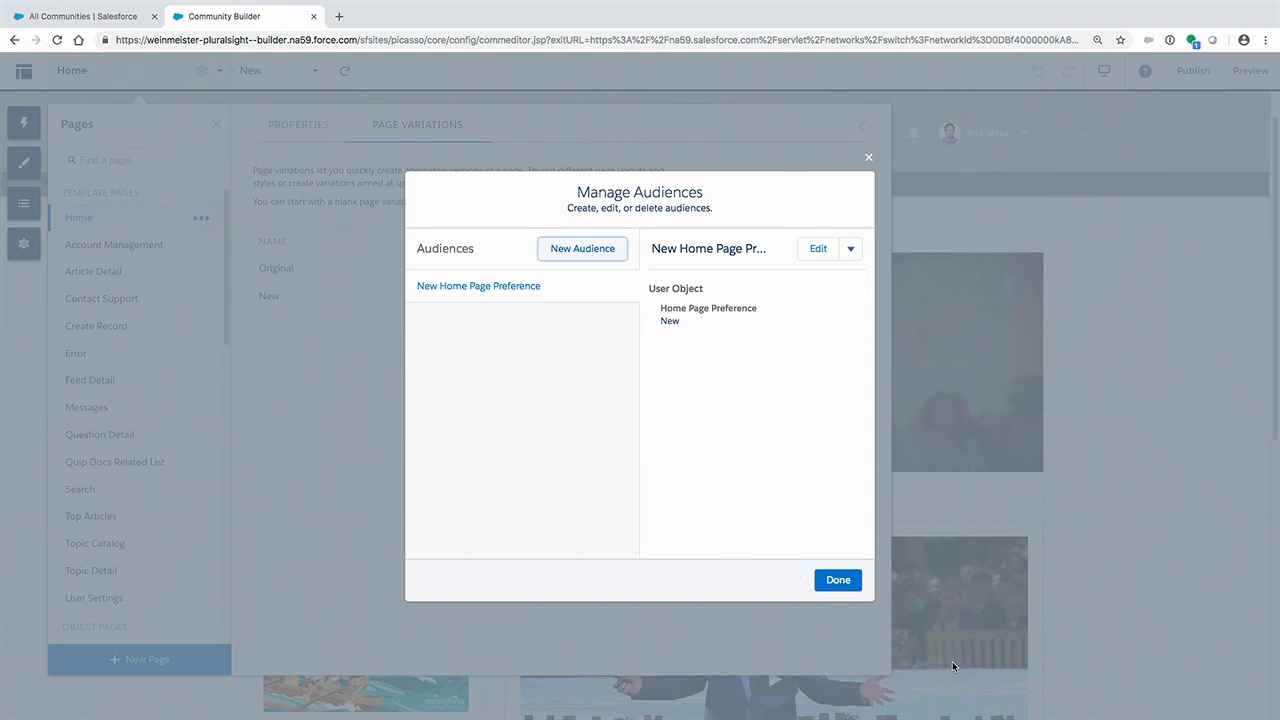
click(839, 584)
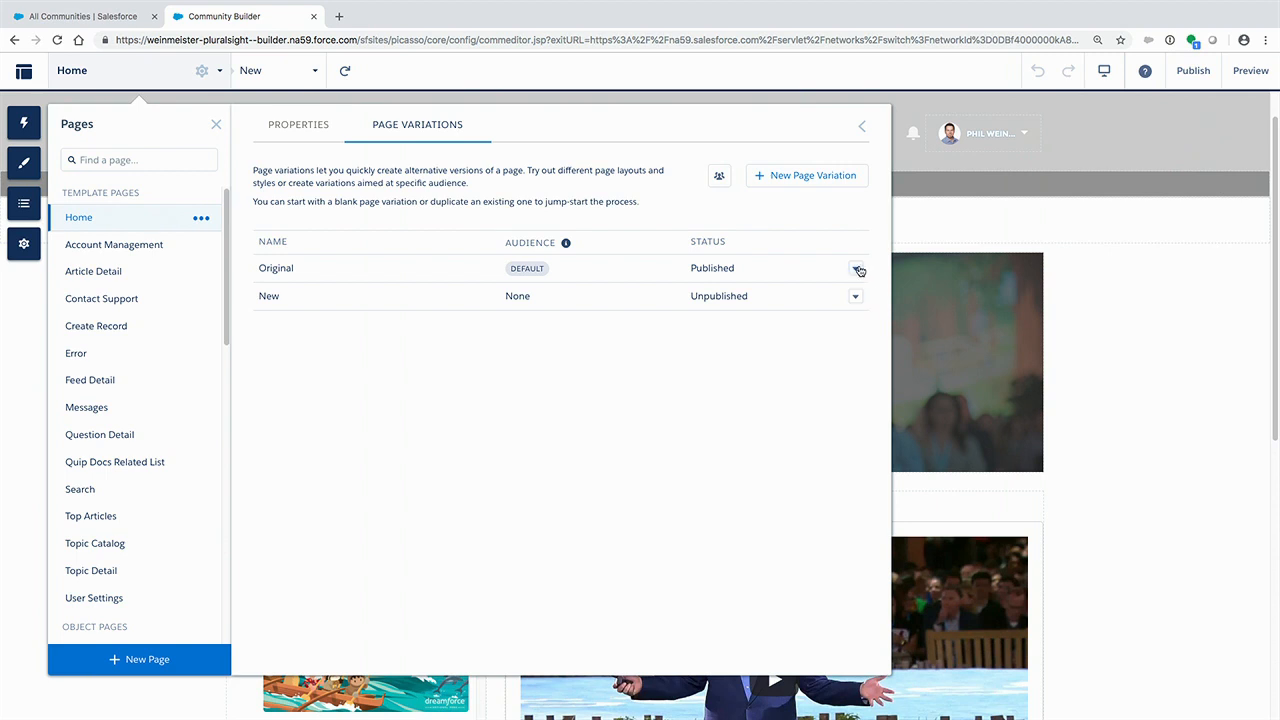
- Assign the New Home Page Preference audience to the New page variation and close the page settings
click(856, 298)
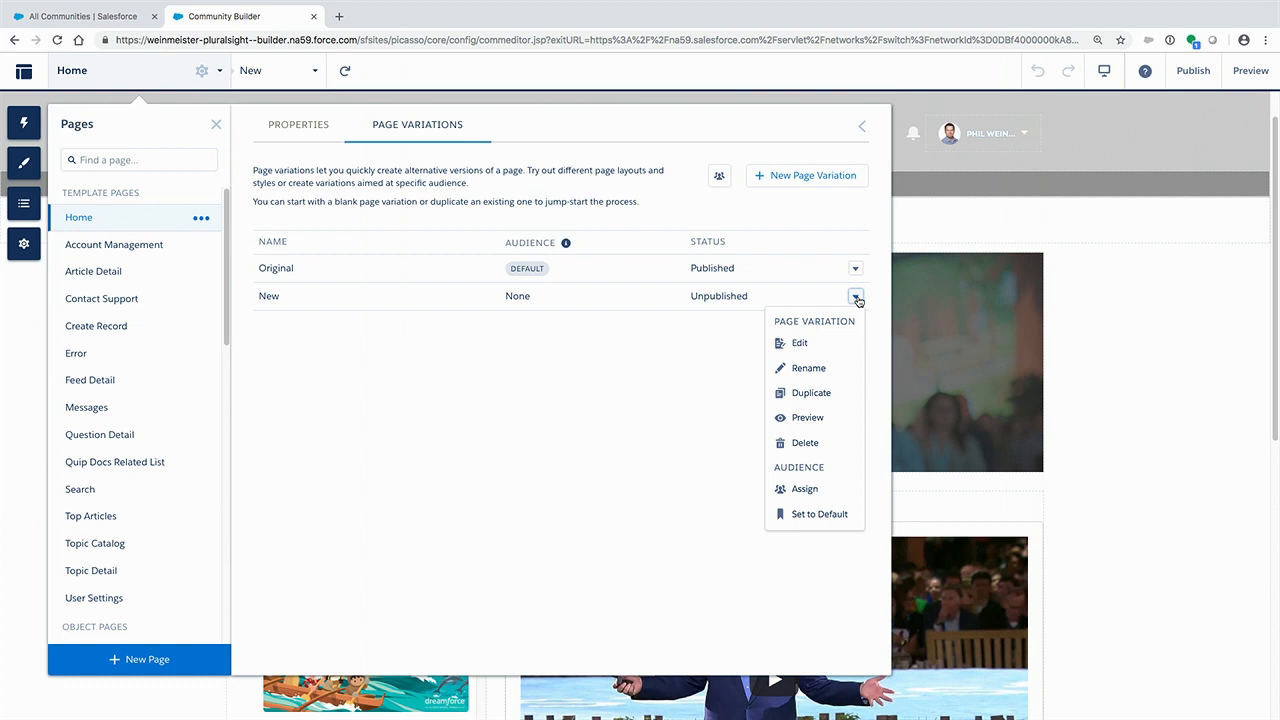
click(805, 489)
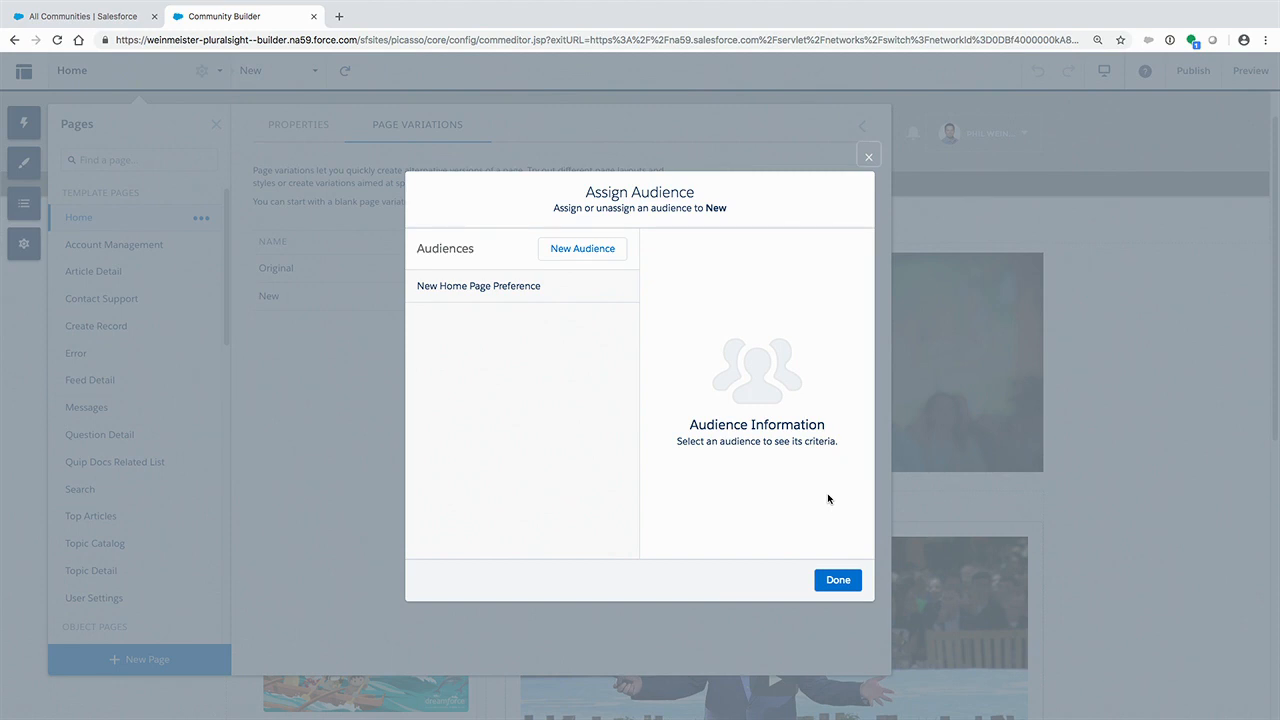
click(509, 293)
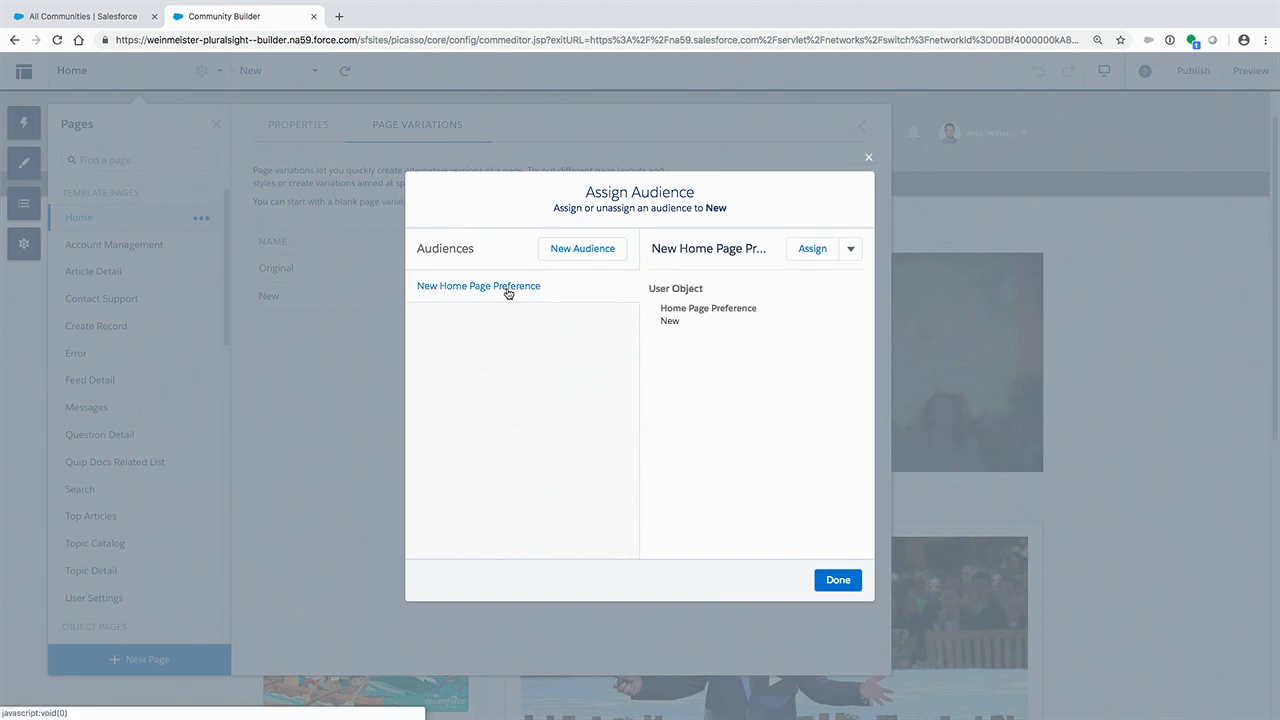
click(812, 249)
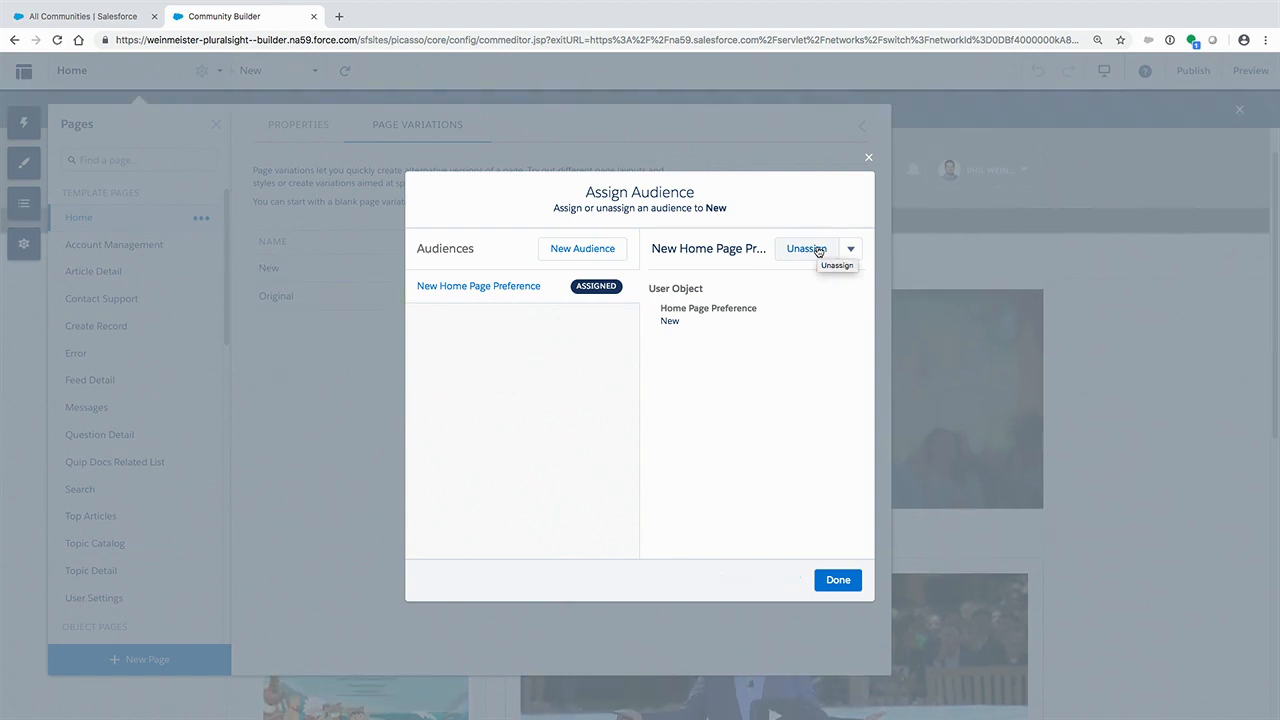
click(849, 581)
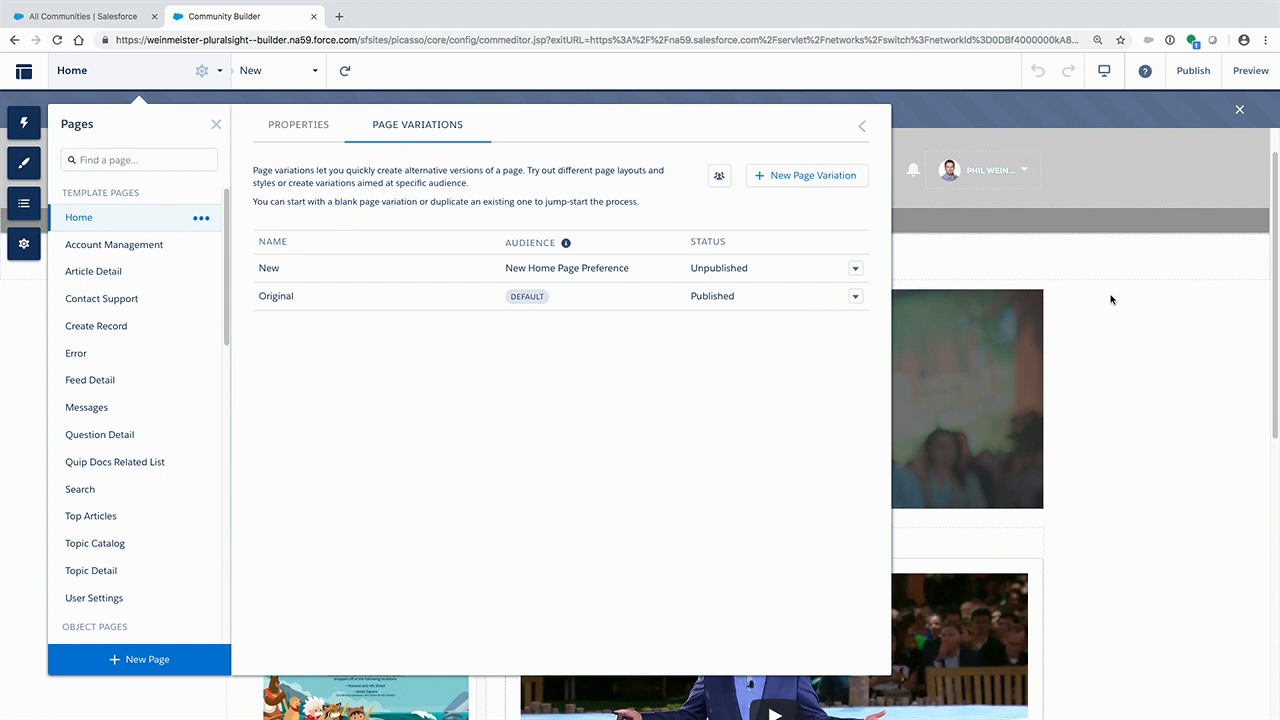
click(1121, 338)
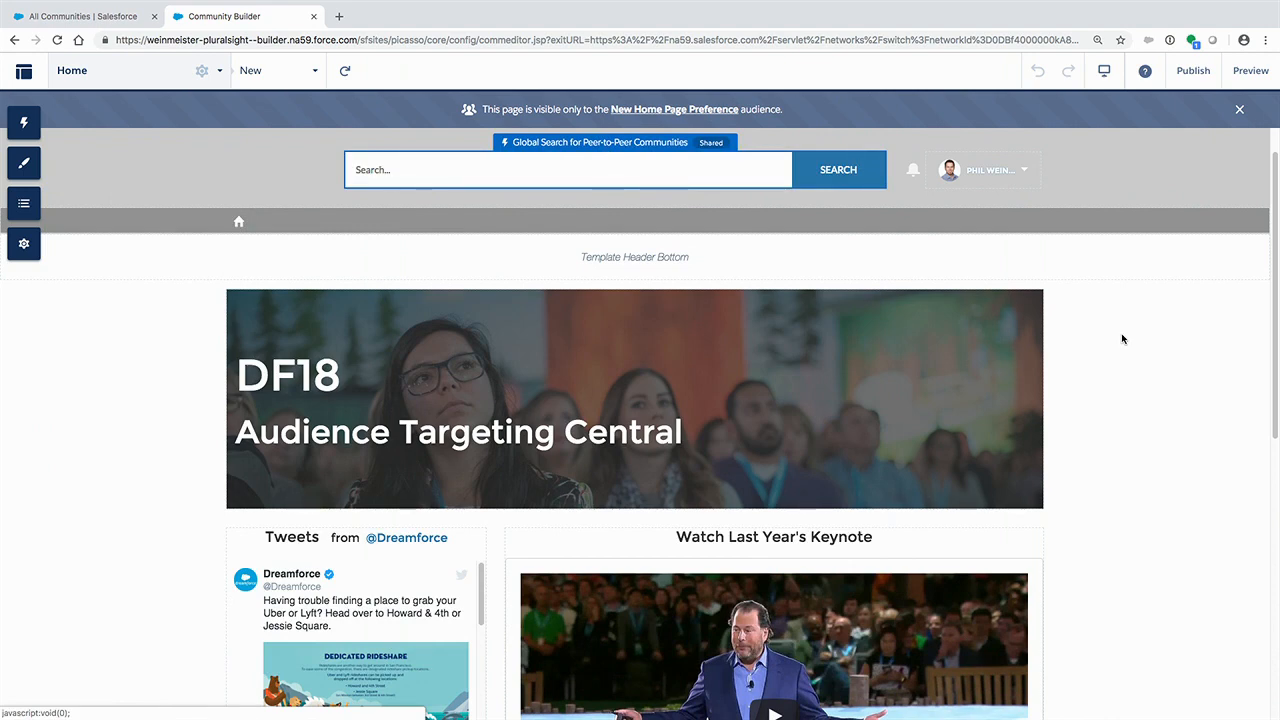
- Find the 7S Video Gallery component by searching for "video" and add it between the keynote video and the Featured DF18 Videos section
scroll(1131, 457, down, 2)
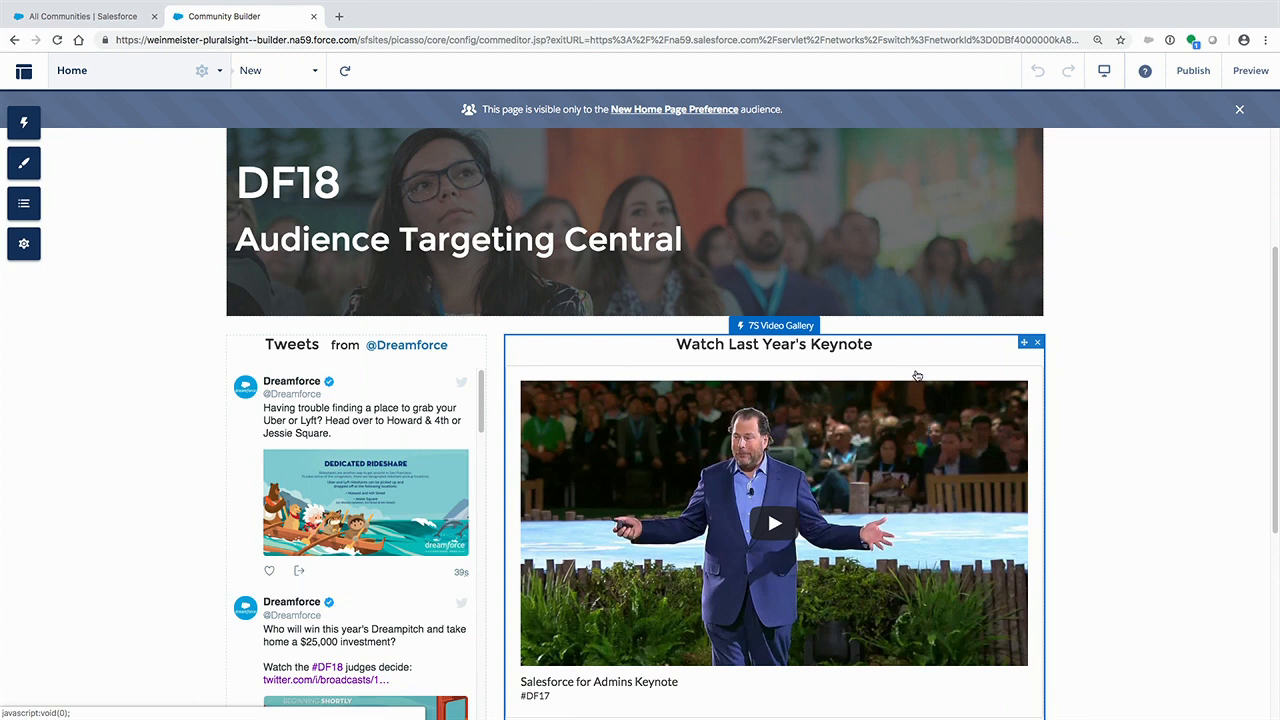
scroll(917, 375, down, 1)
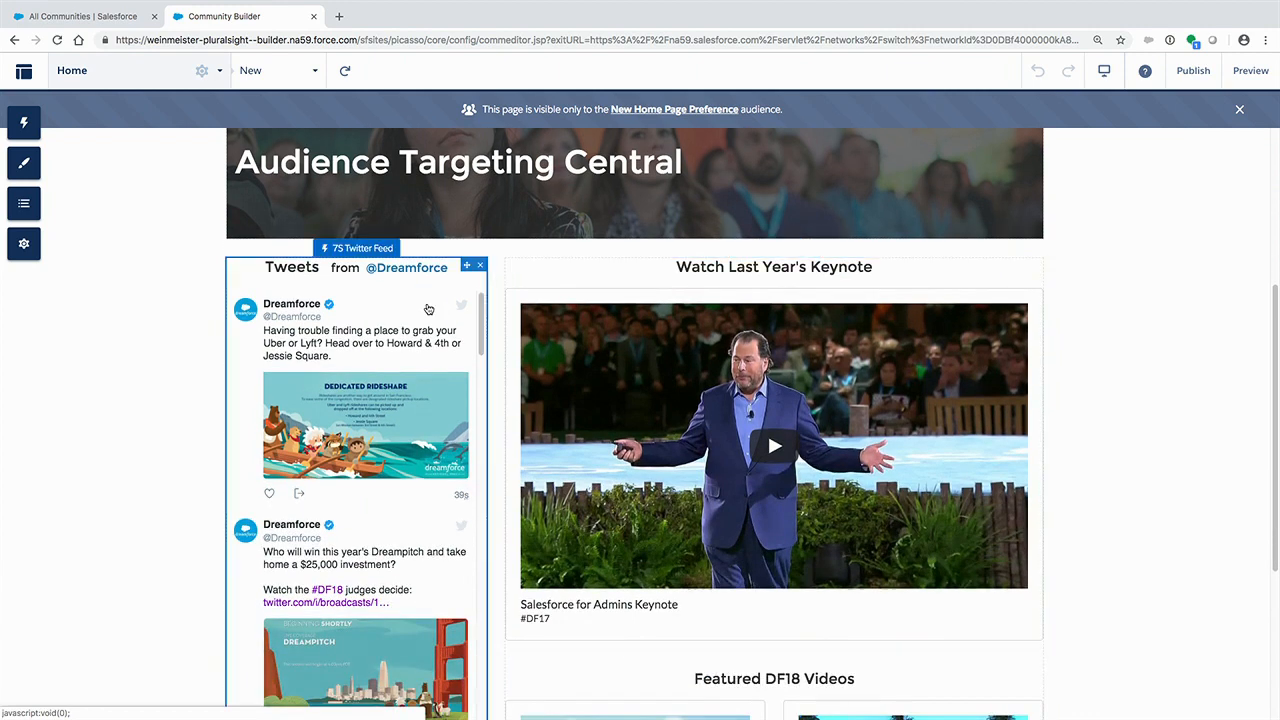
click(27, 134)
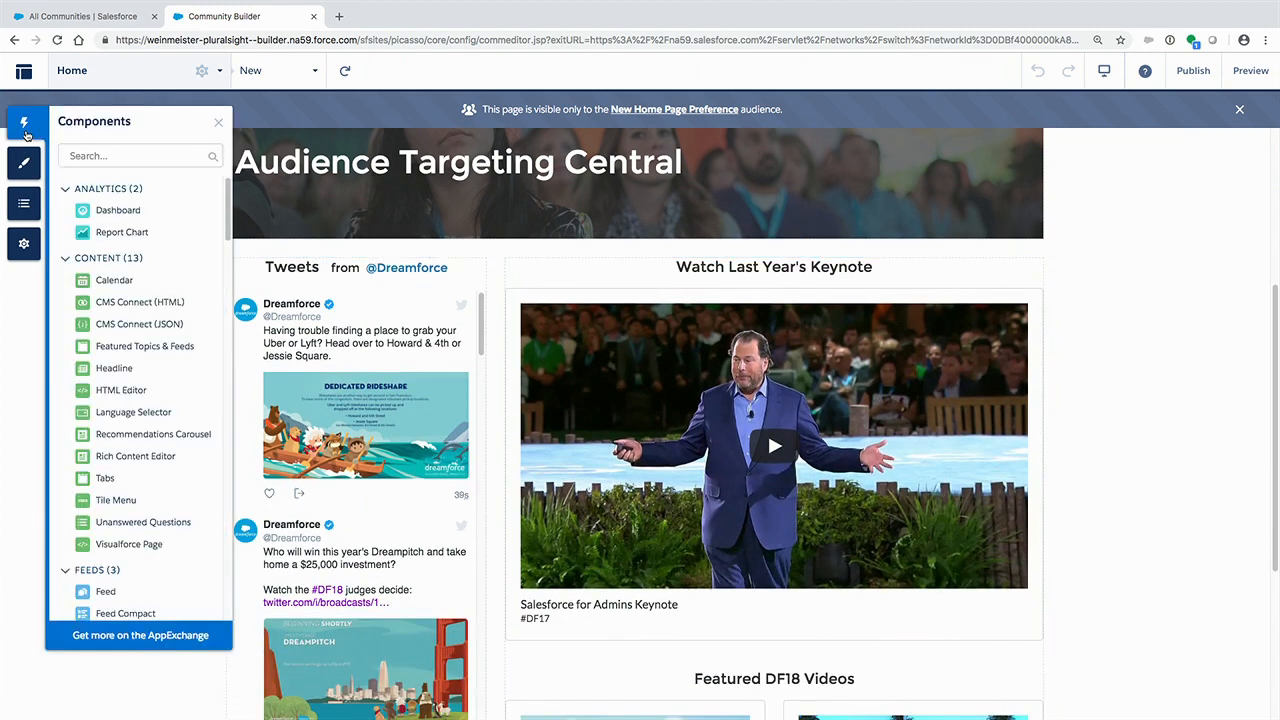
scroll(128, 234, down, 5)
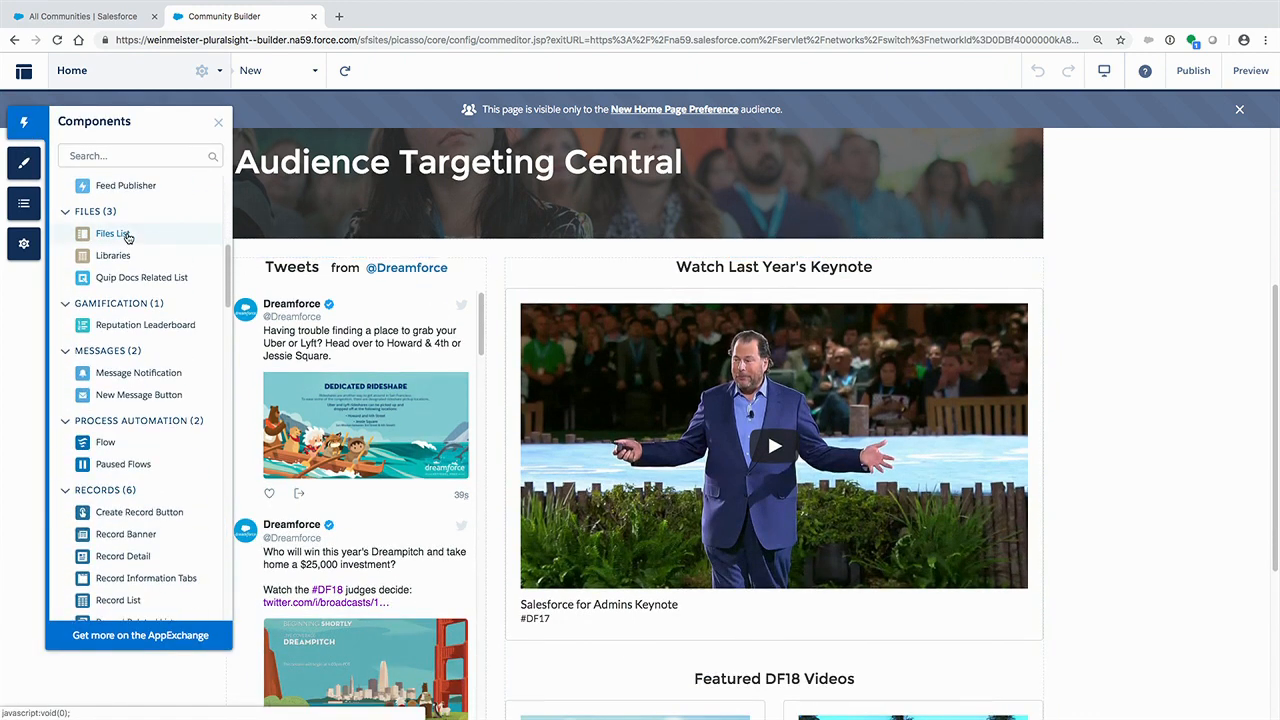
click(120, 155)
text(vid)
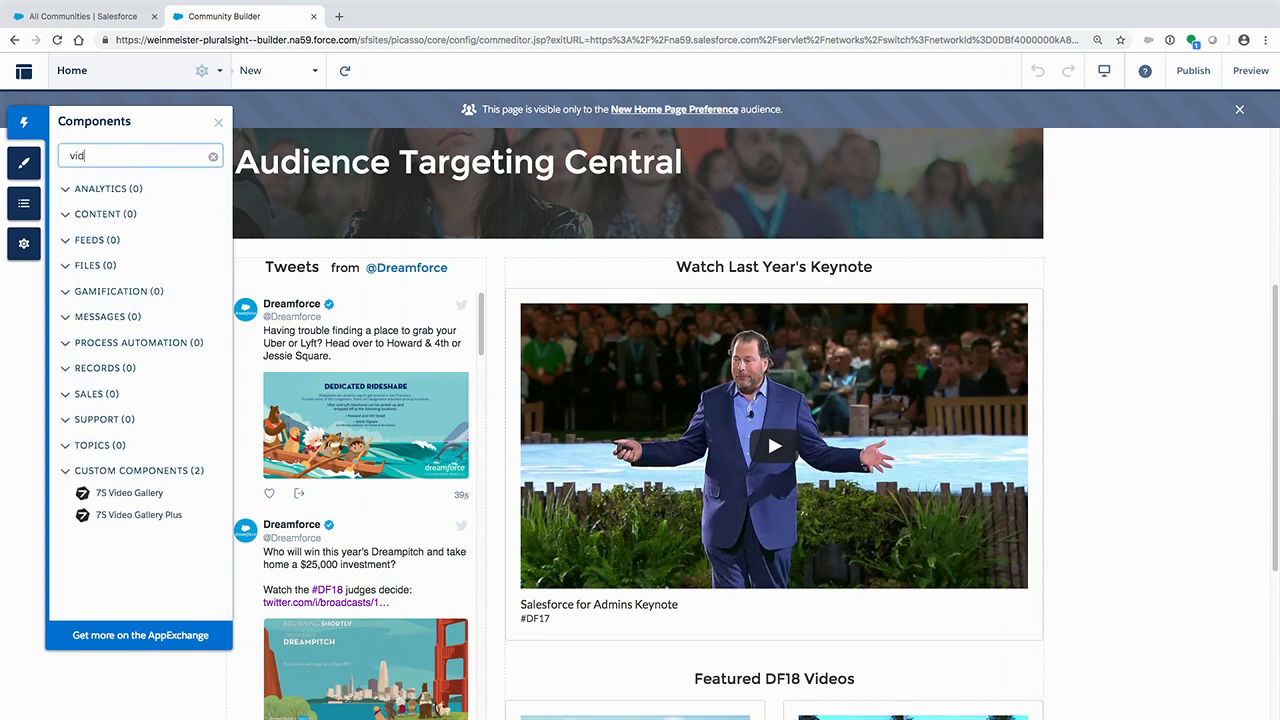
text(eo)
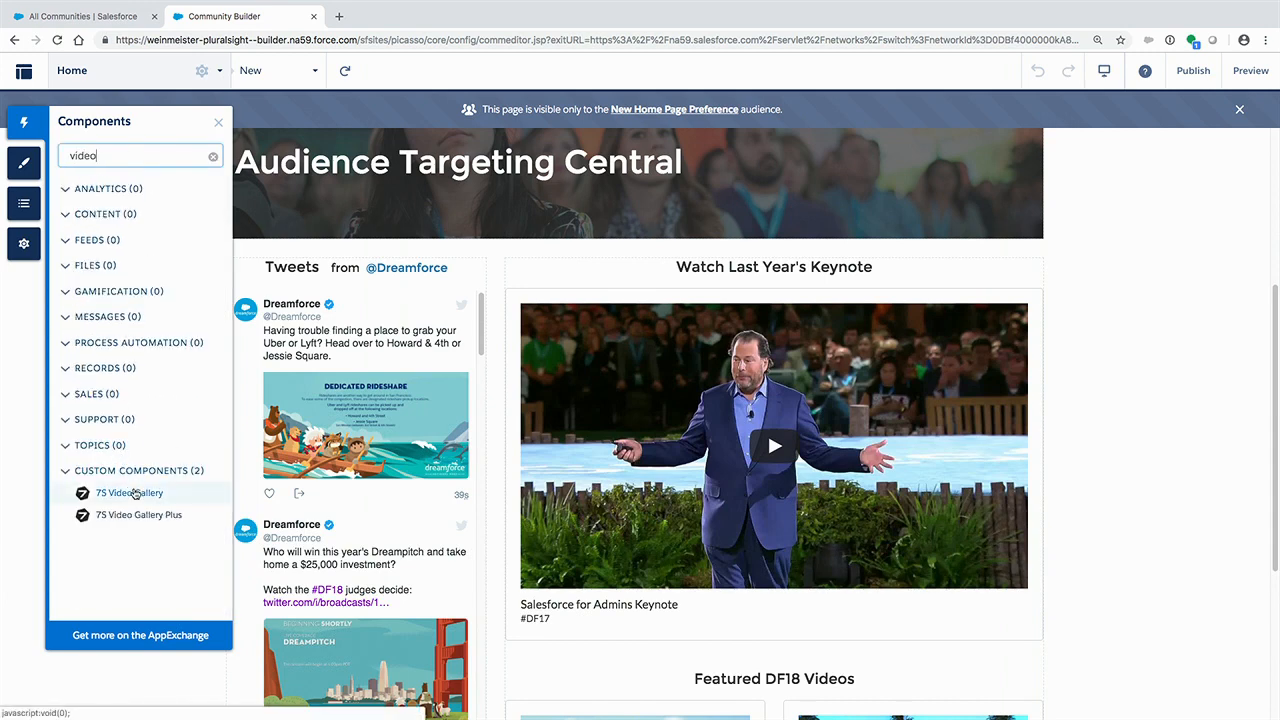
drag(135, 493, 576, 583)
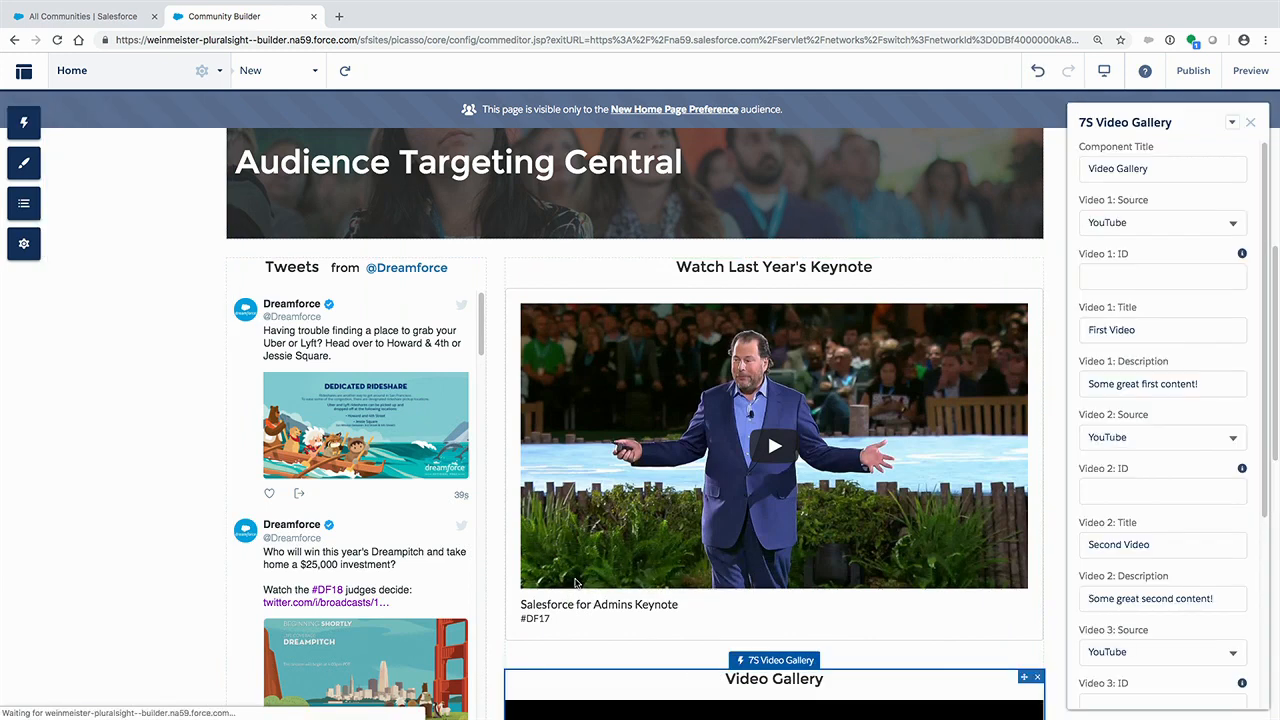
scroll(576, 583, down, 3)
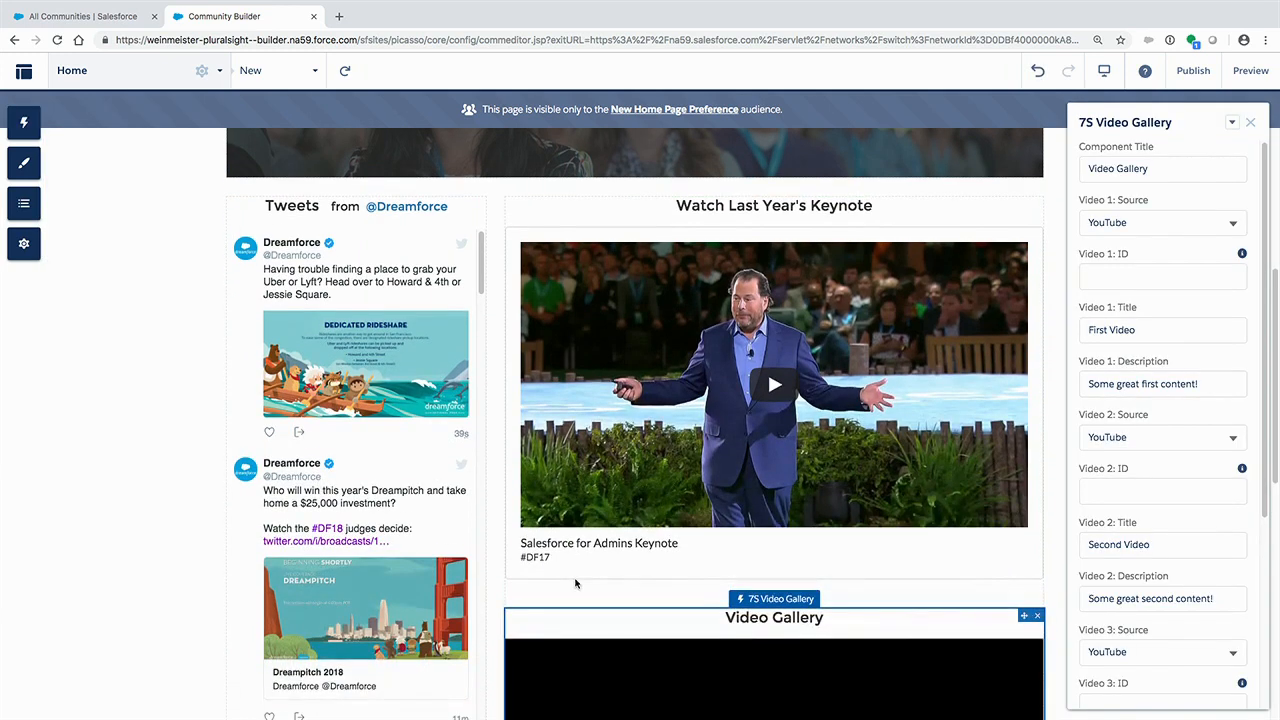
scroll(576, 584, down, 4)
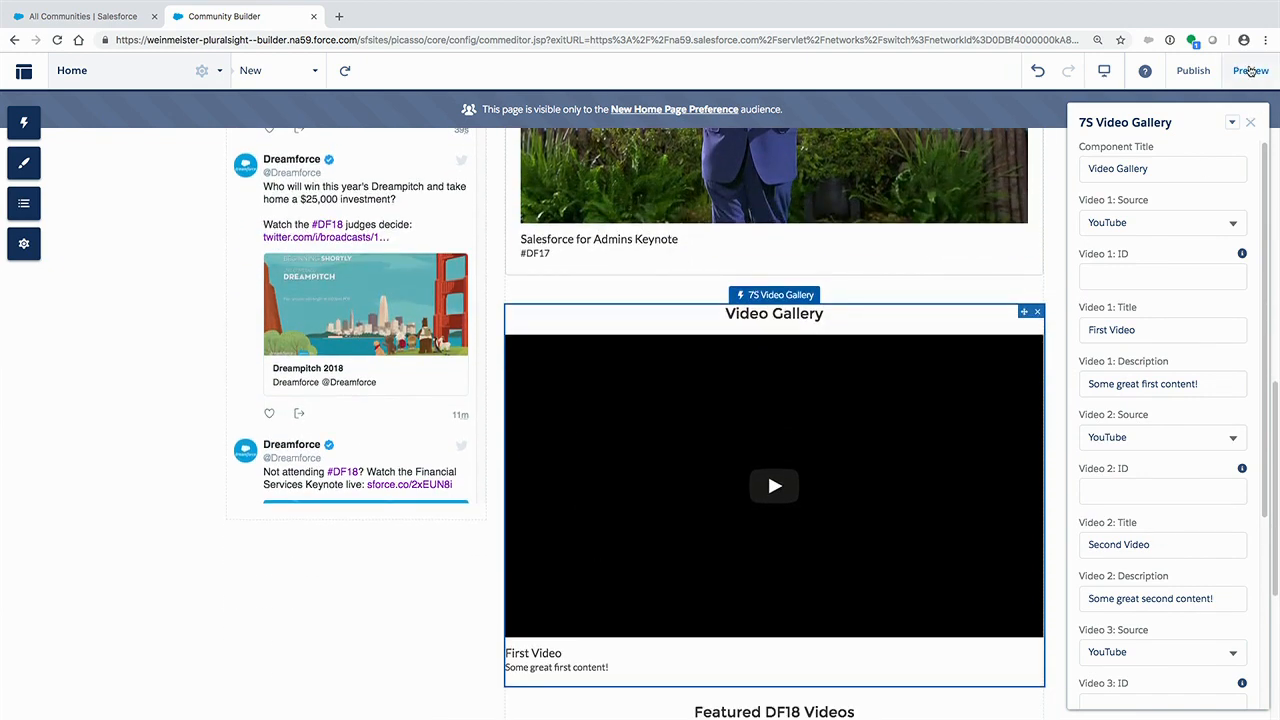
- Preview the page, copy the Admin video ID YUOC_5Mt-So from the hidden text below the featured videos, and return to the builder
click(1250, 71)
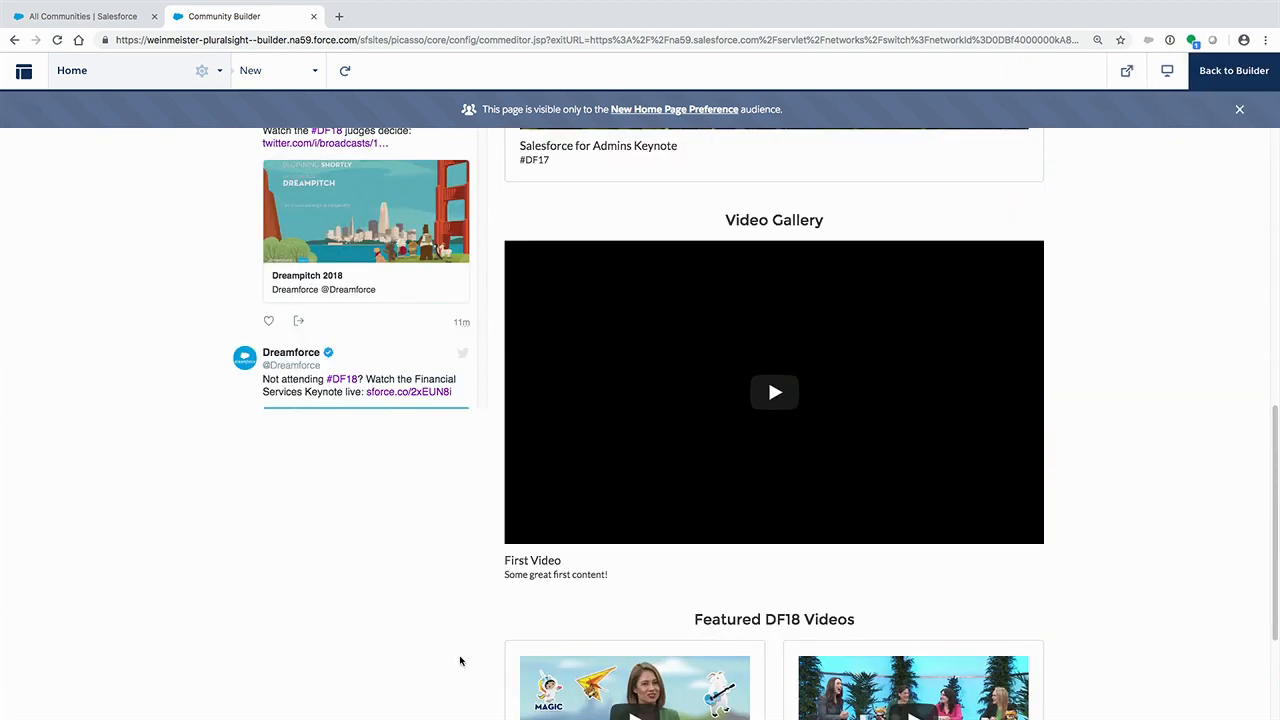
scroll(458, 660, down, 4)
drag(378, 700, 257, 651)
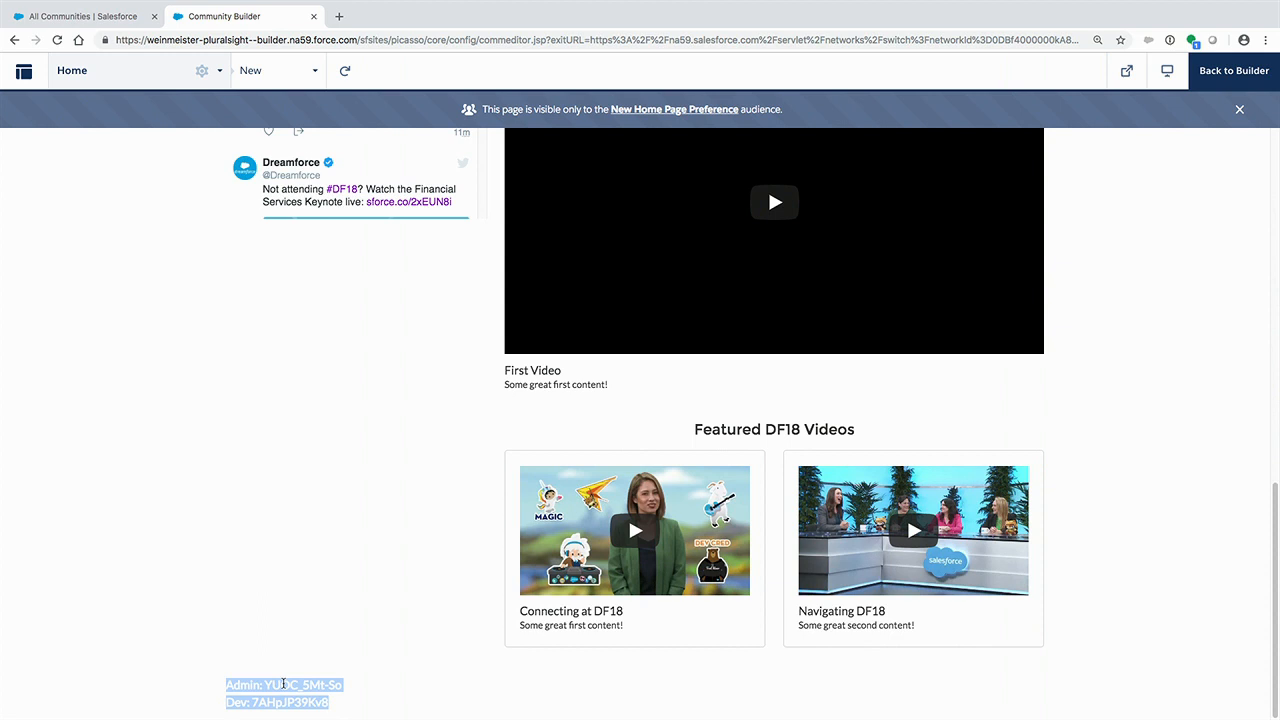
click(284, 685)
click(337, 689)
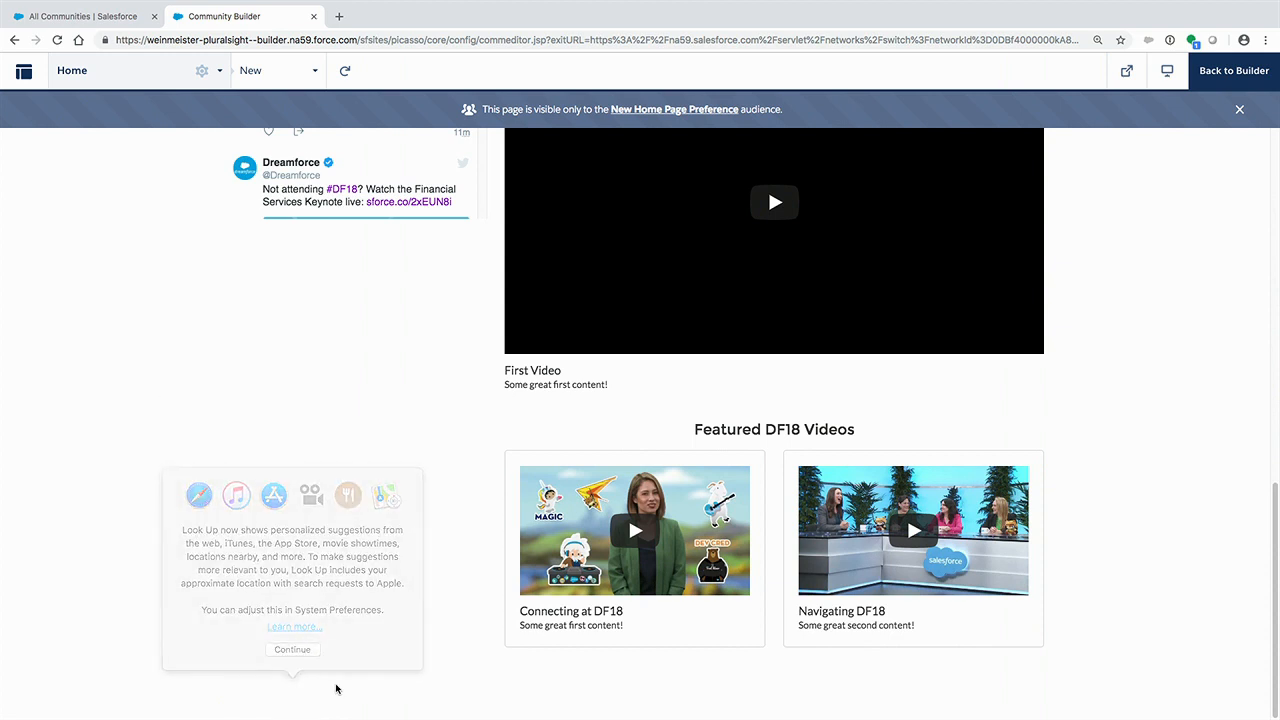
drag(345, 688, 258, 685)
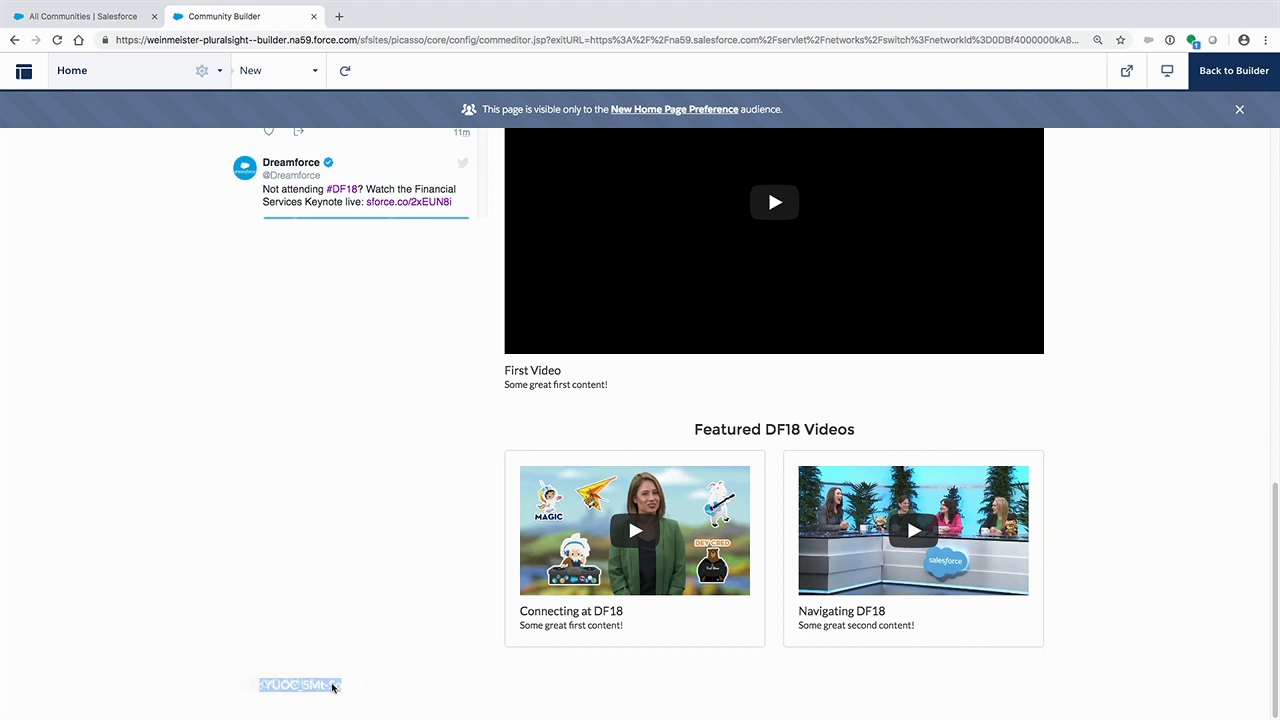
click(375, 688)
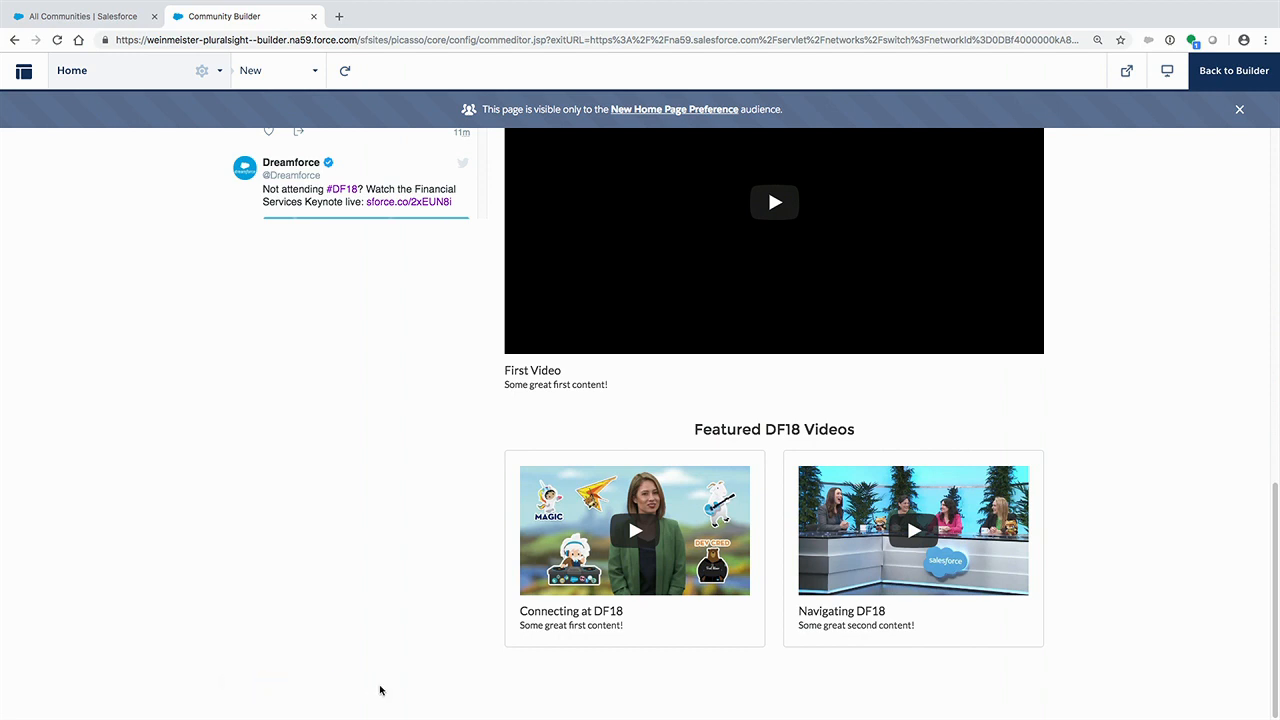
drag(343, 686, 264, 684)
key(ctrl+c)
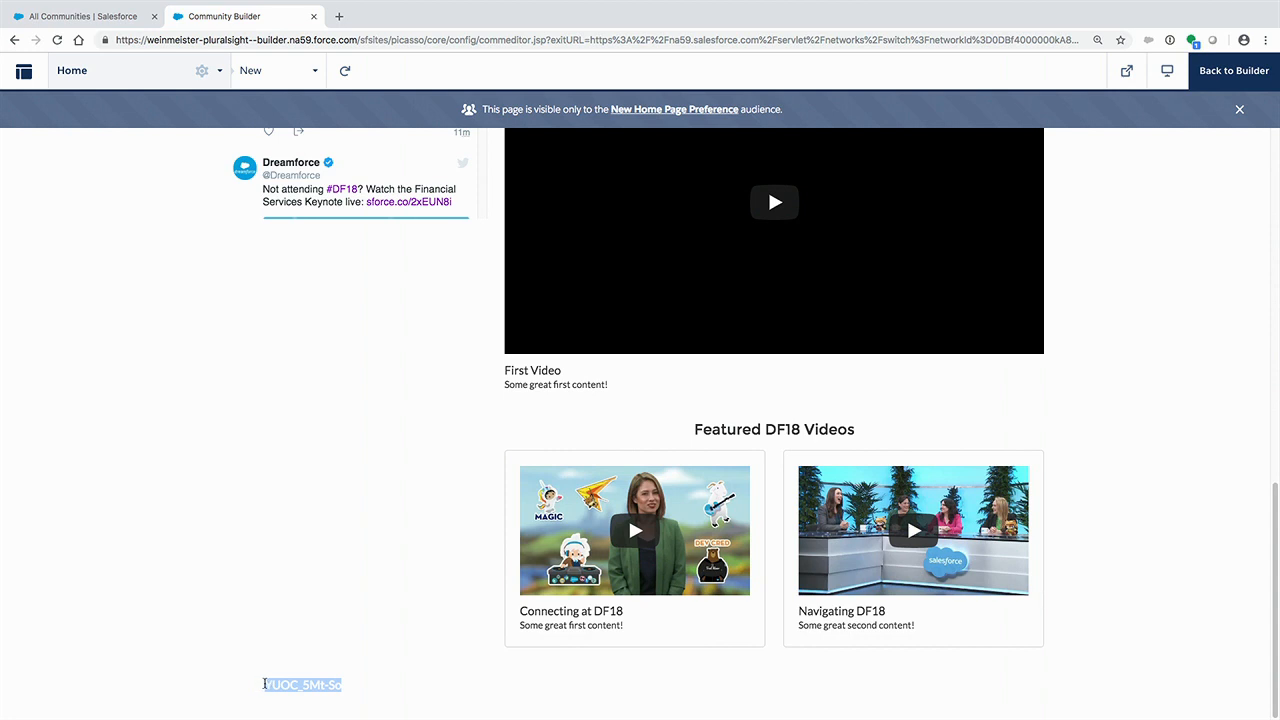
click(491, 694)
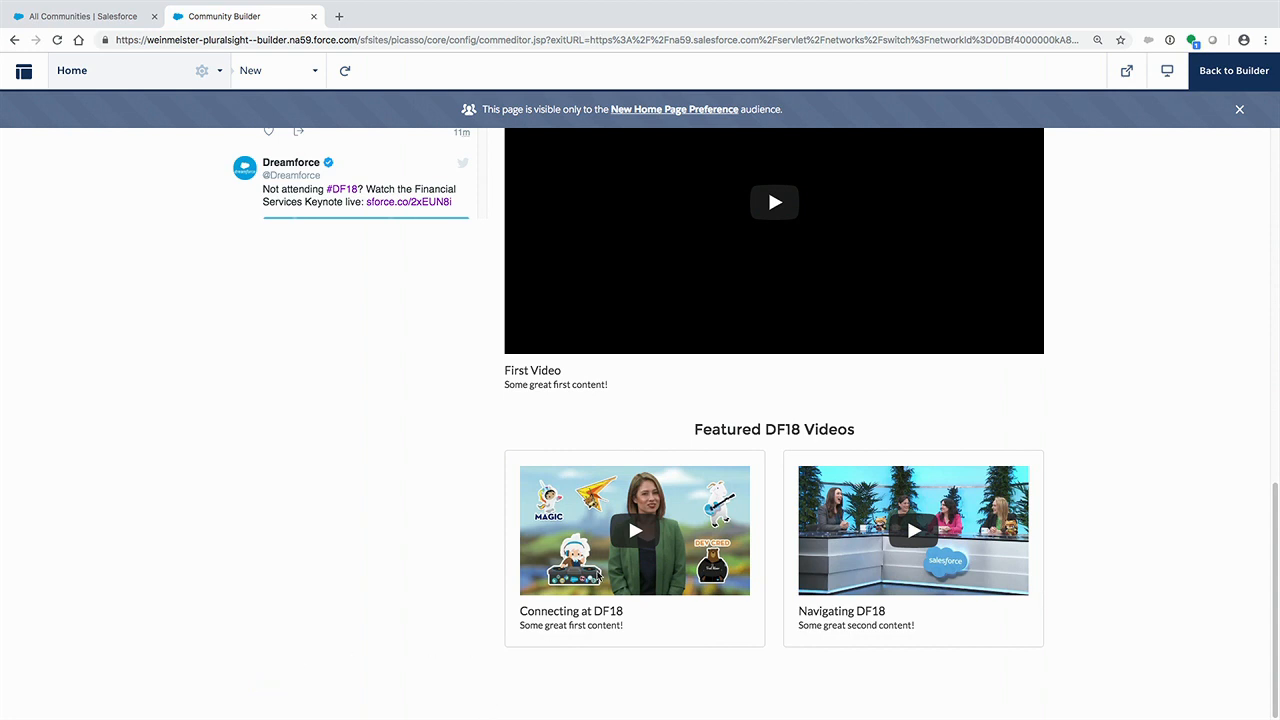
scroll(600, 540, up, 2)
click(1234, 70)
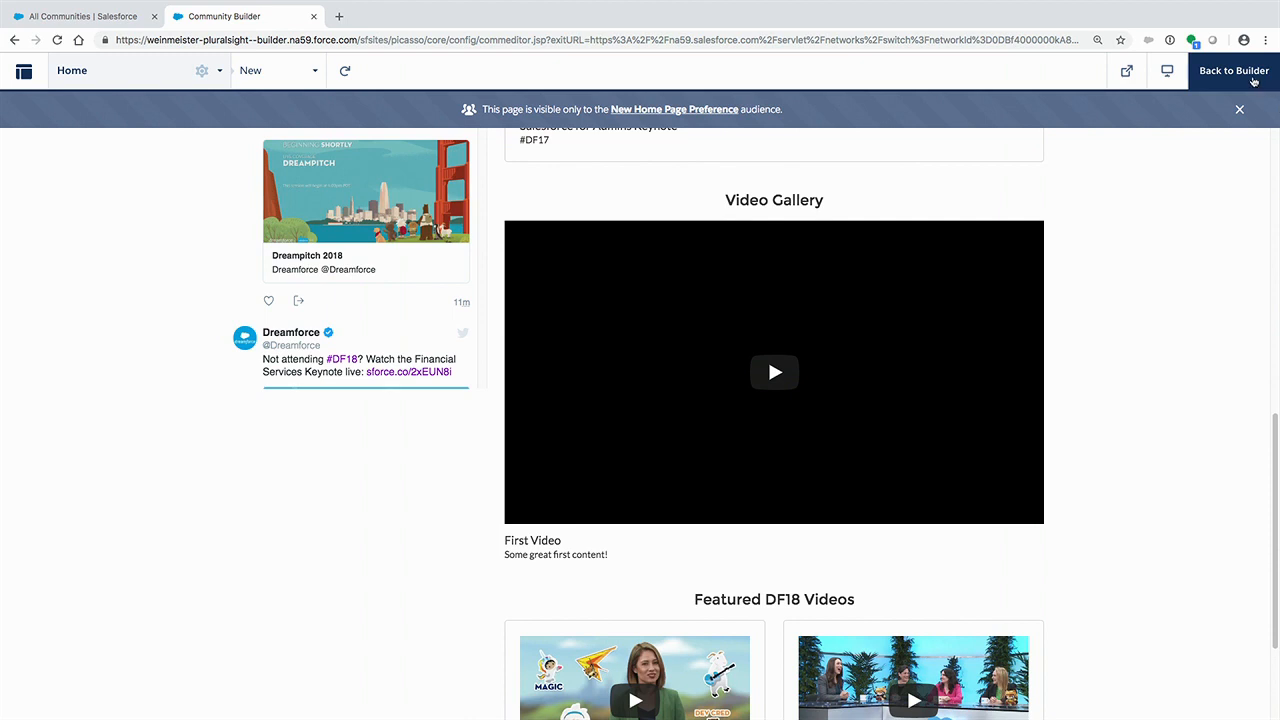
- Paste the copied Admin video ID YUOC_5Mt-So as the Video 1 ID of the new Video Gallery component
click(837, 296)
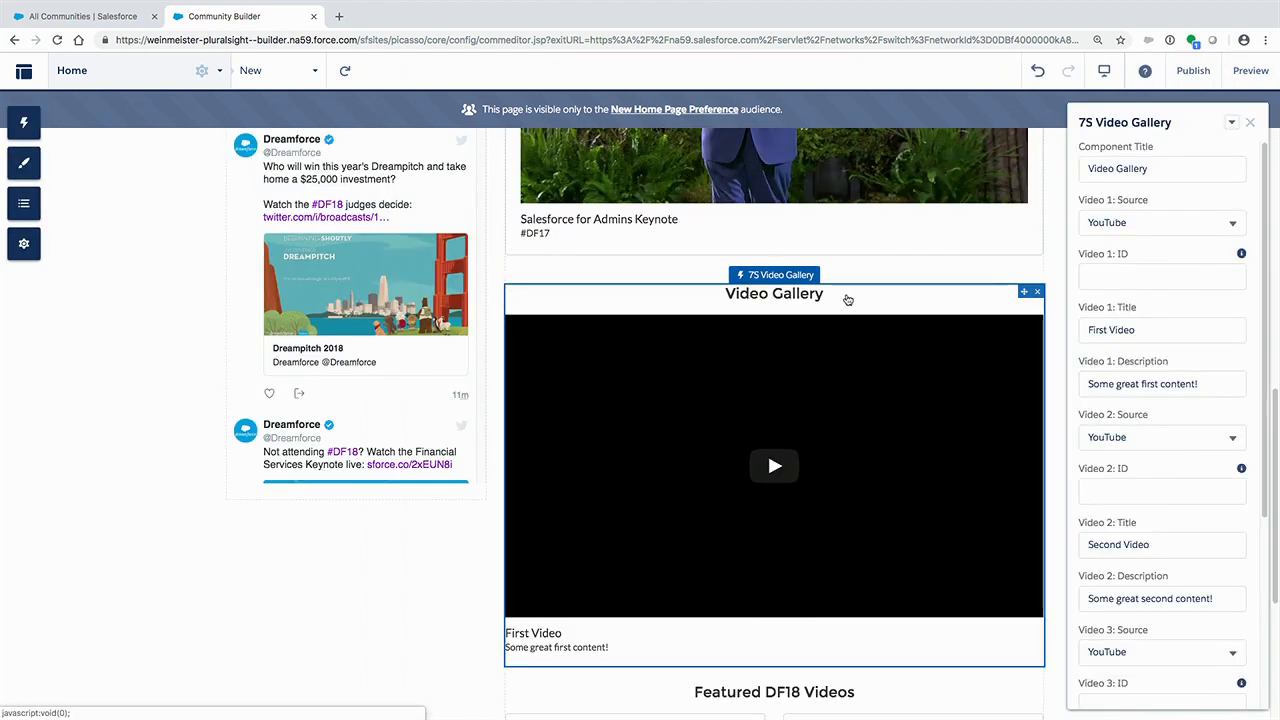
click(1149, 278)
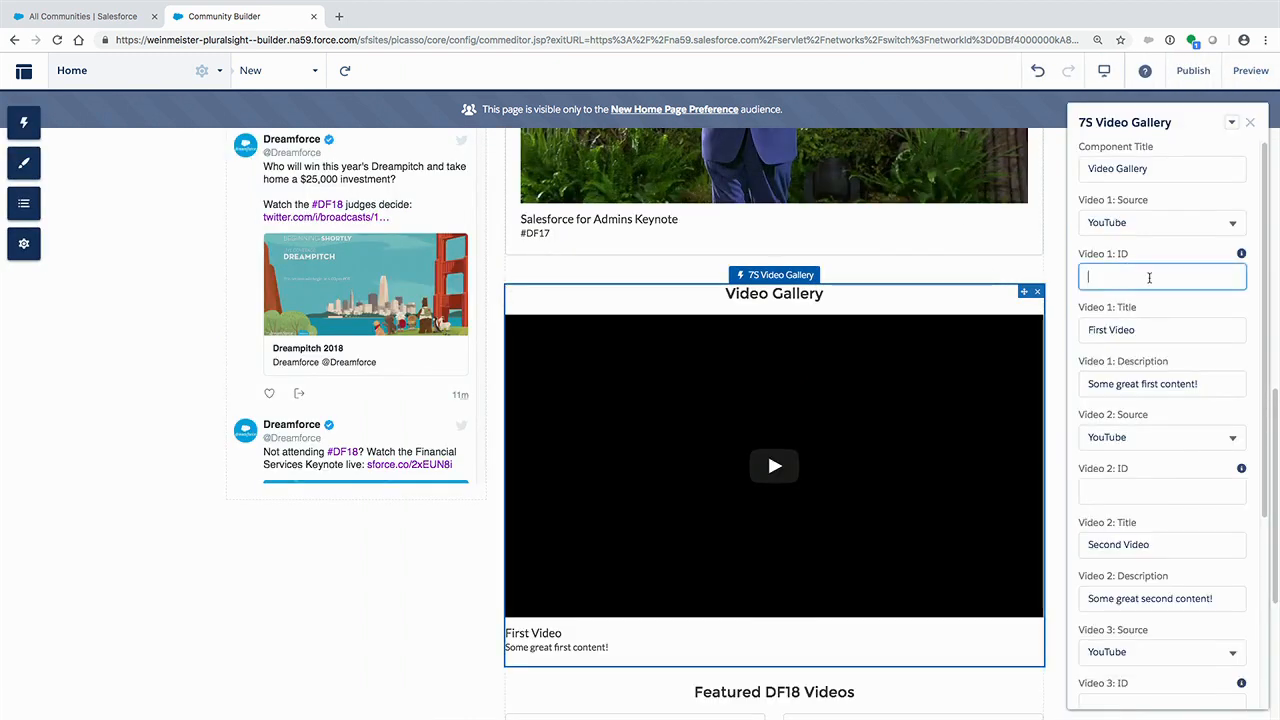
key(ctrl+v)
- Set the new gallery's Video 1 title to "Watch Last Year's Admin Keynote" and clear the Video 1 description
click(1158, 333)
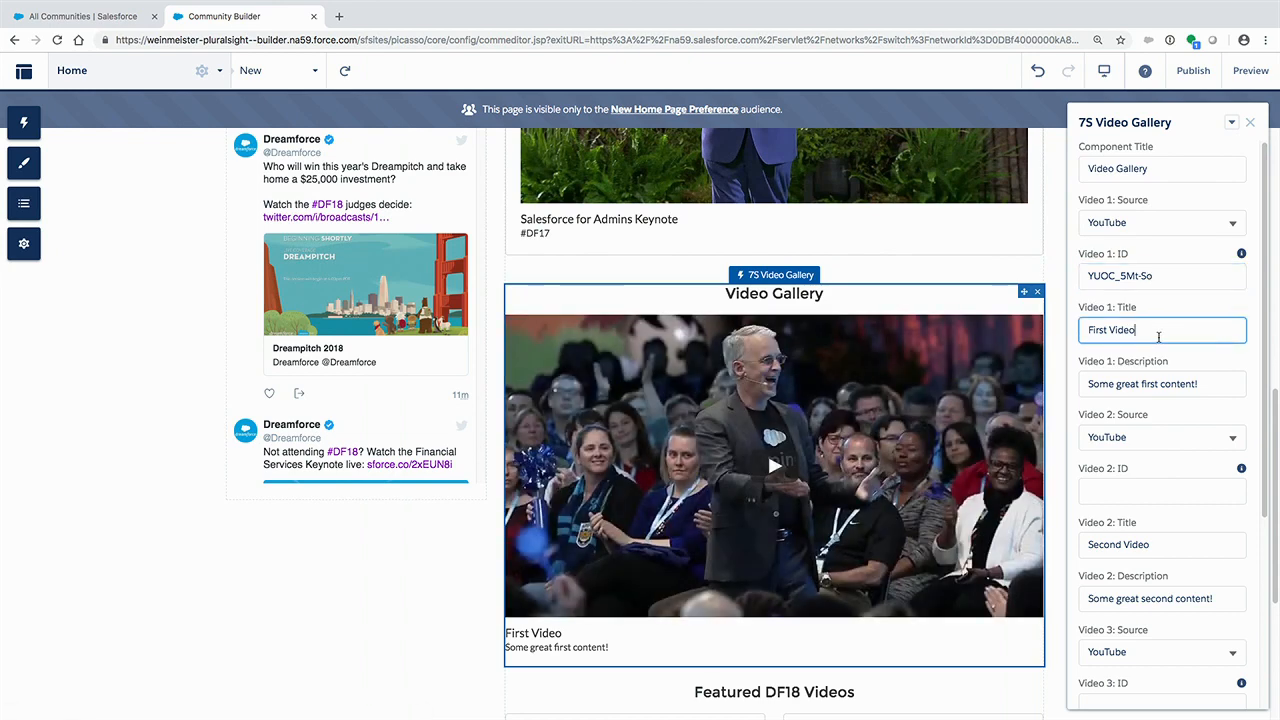
drag(1158, 336, 1080, 322)
scroll(980, 290, up, 2)
scroll(980, 285, down, 3)
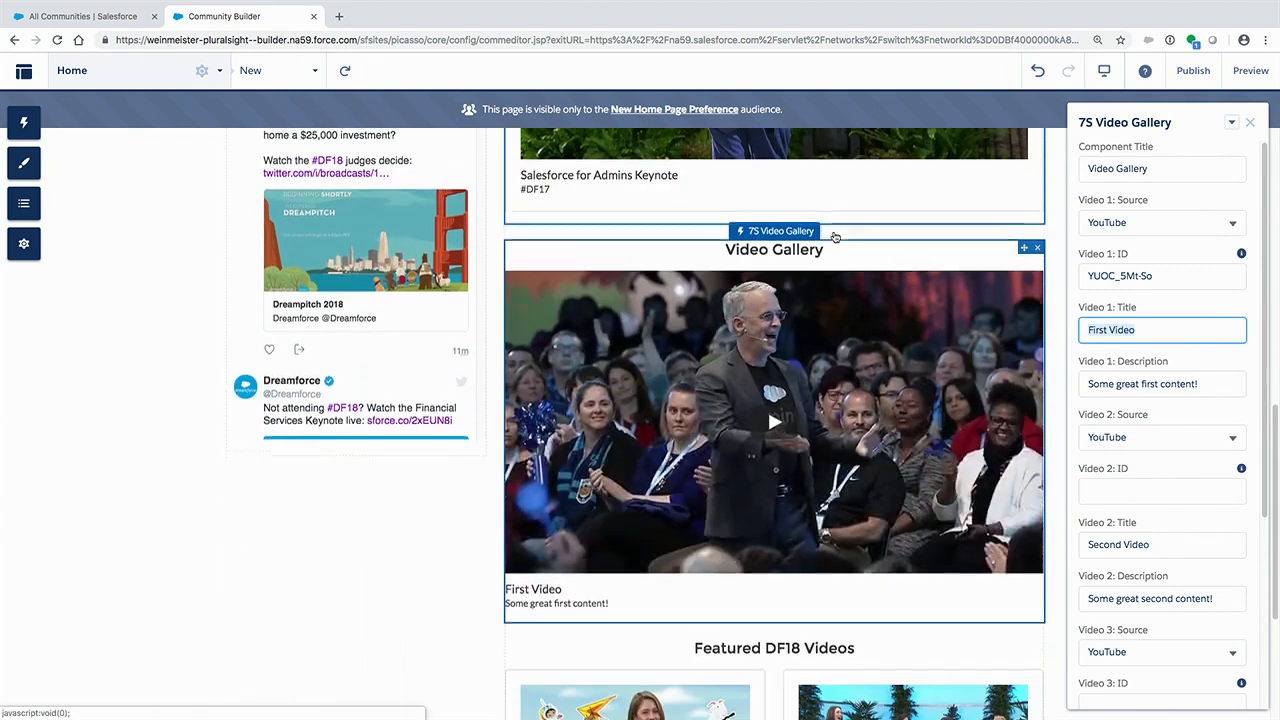
text(Wat)
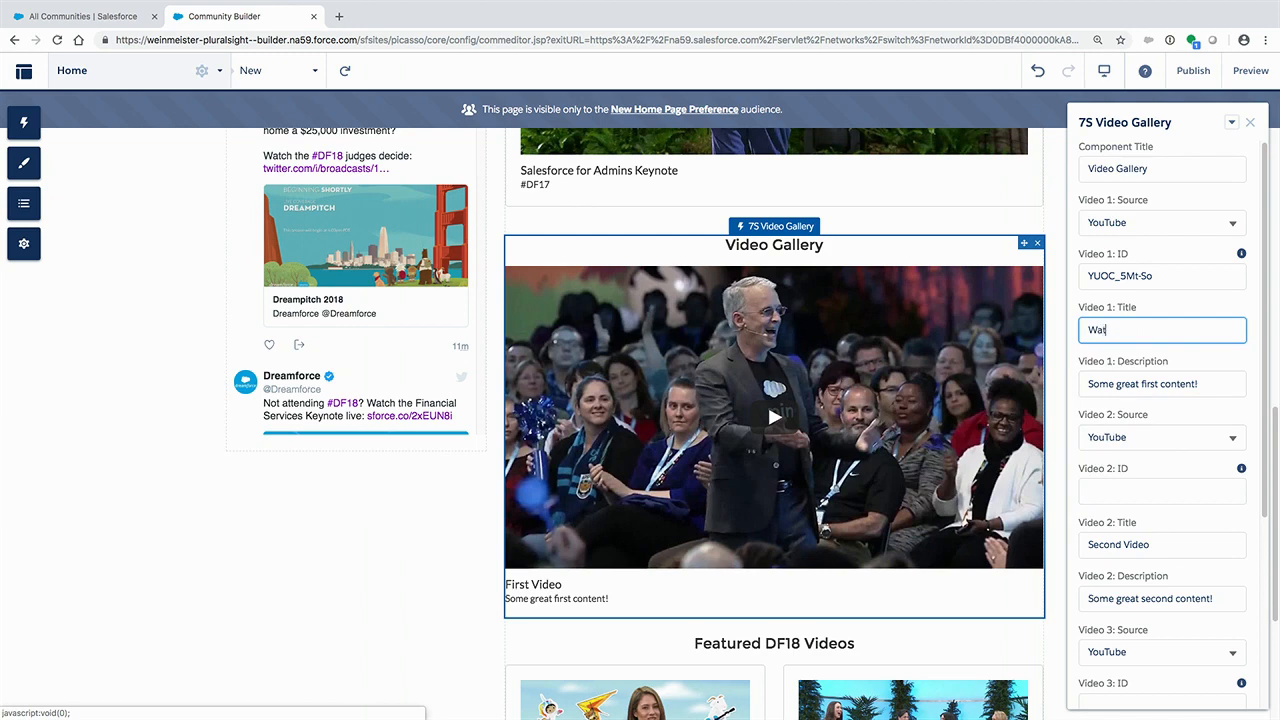
text(ch Last Year's Admin Keynote)
click(1176, 377)
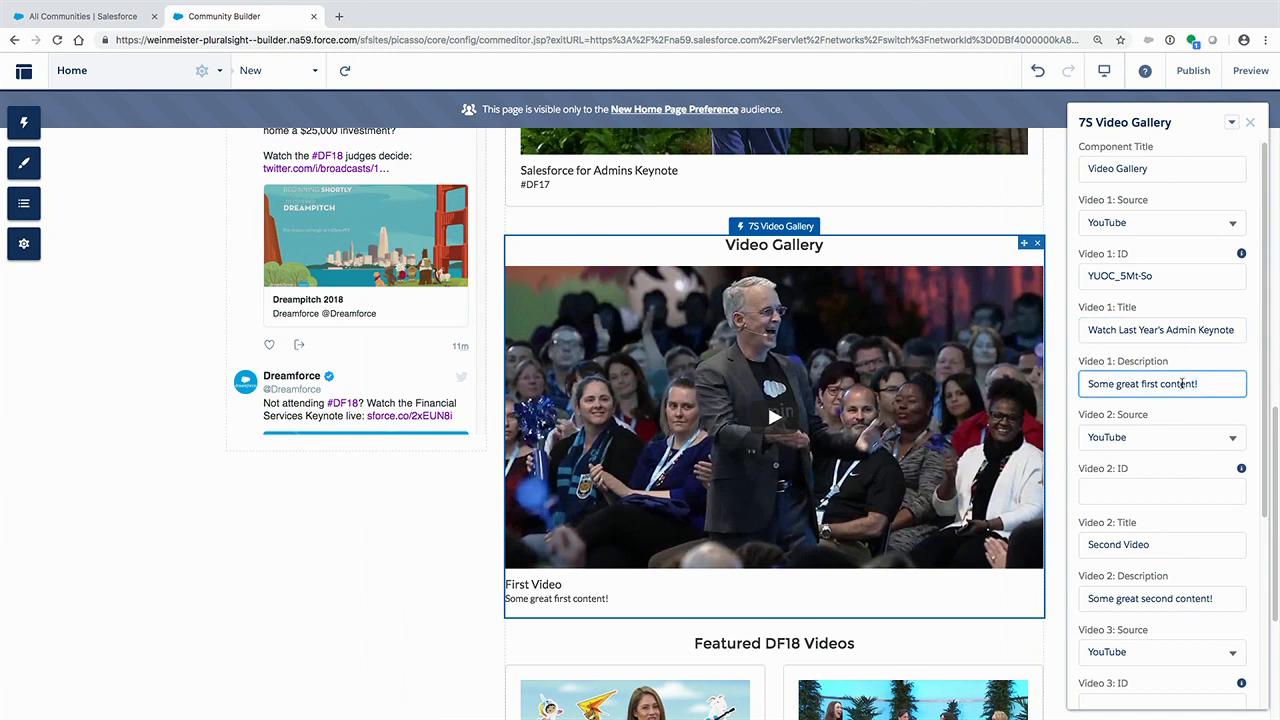
key(ctrl+a)
key(BackSpace)
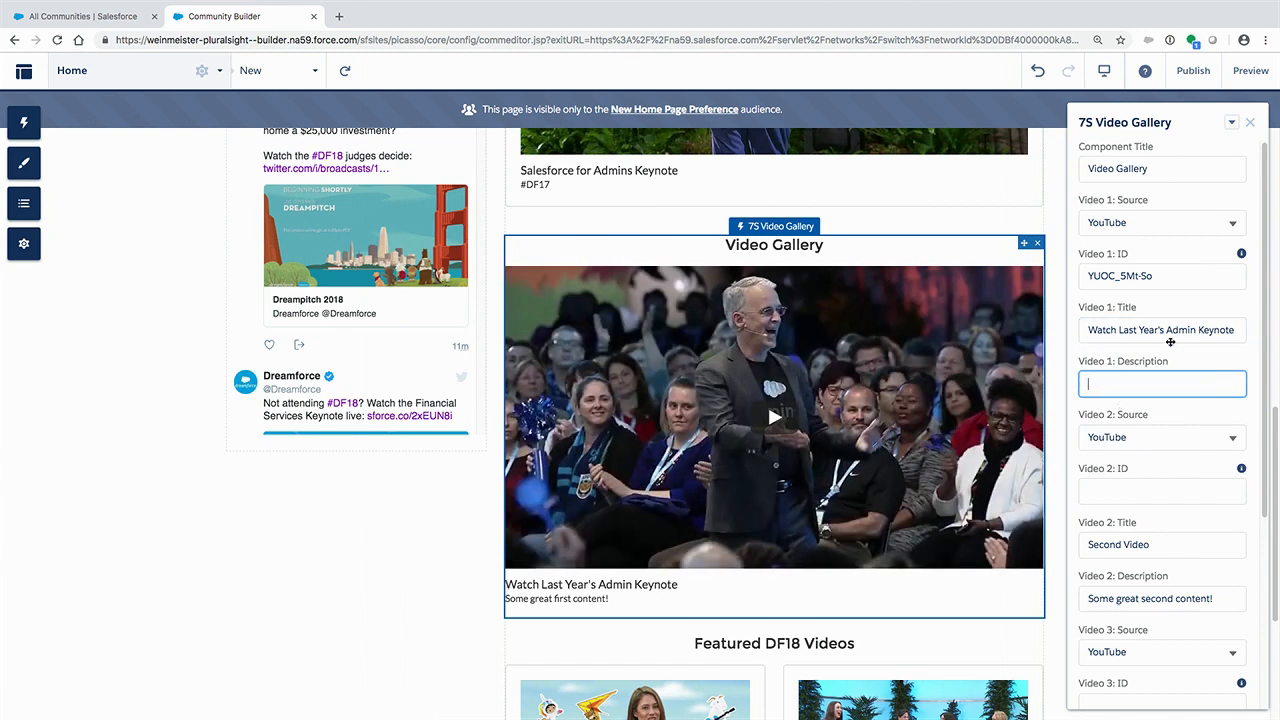
click(1161, 275)
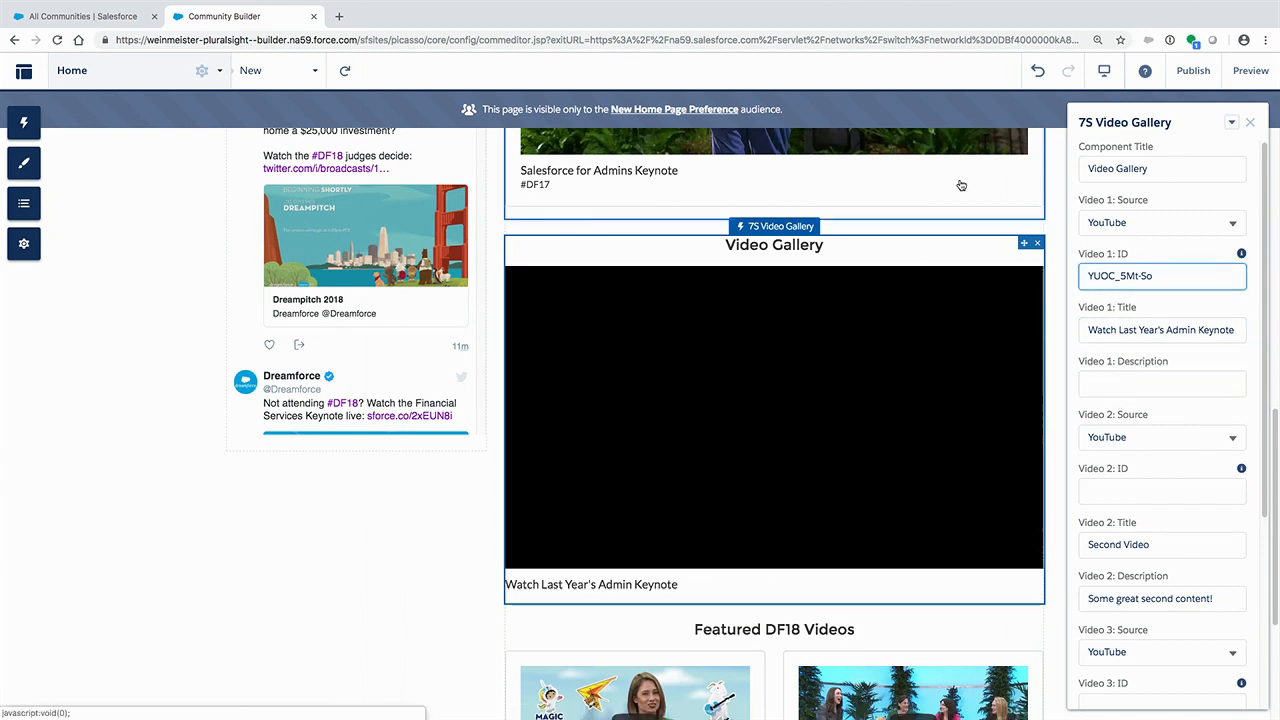
- Change the Video 1 title of the Watch Last Year's Keynote gallery to "Main Keynote" and close its properties
click(838, 176)
click(1163, 333)
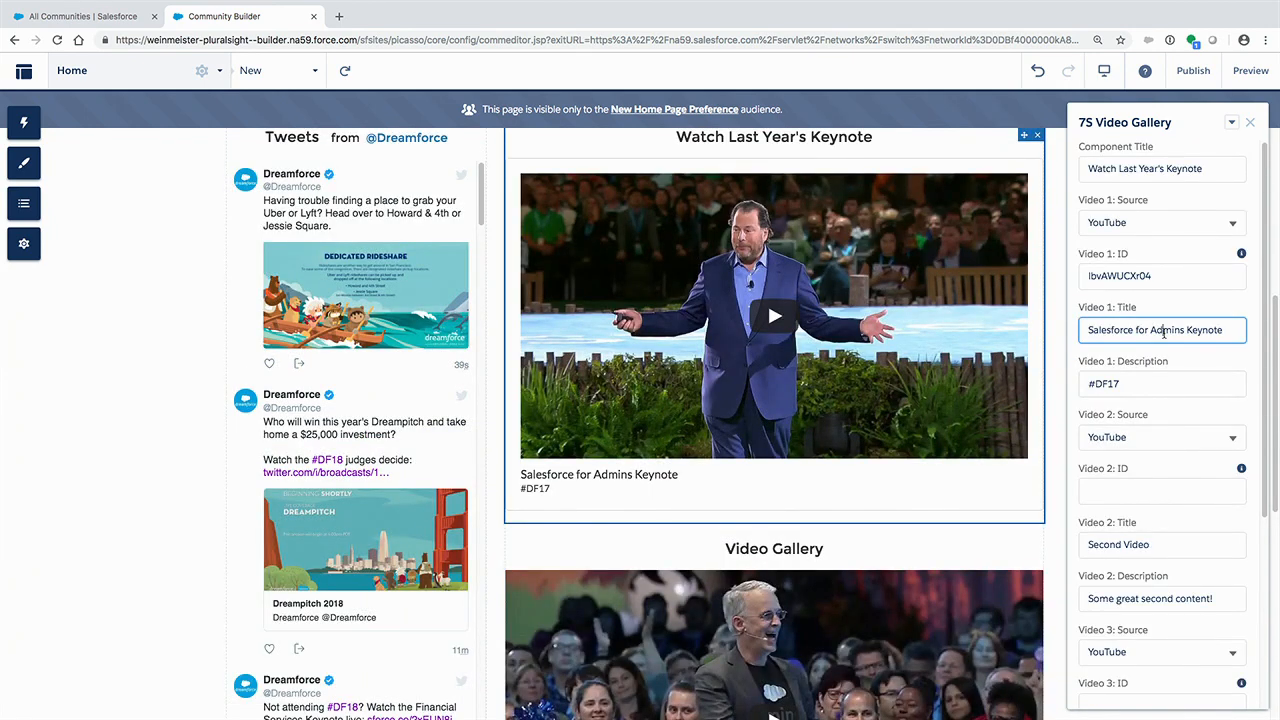
double_click(1163, 333)
drag(1163, 333, 1088, 333)
text(Main)
click(1251, 125)
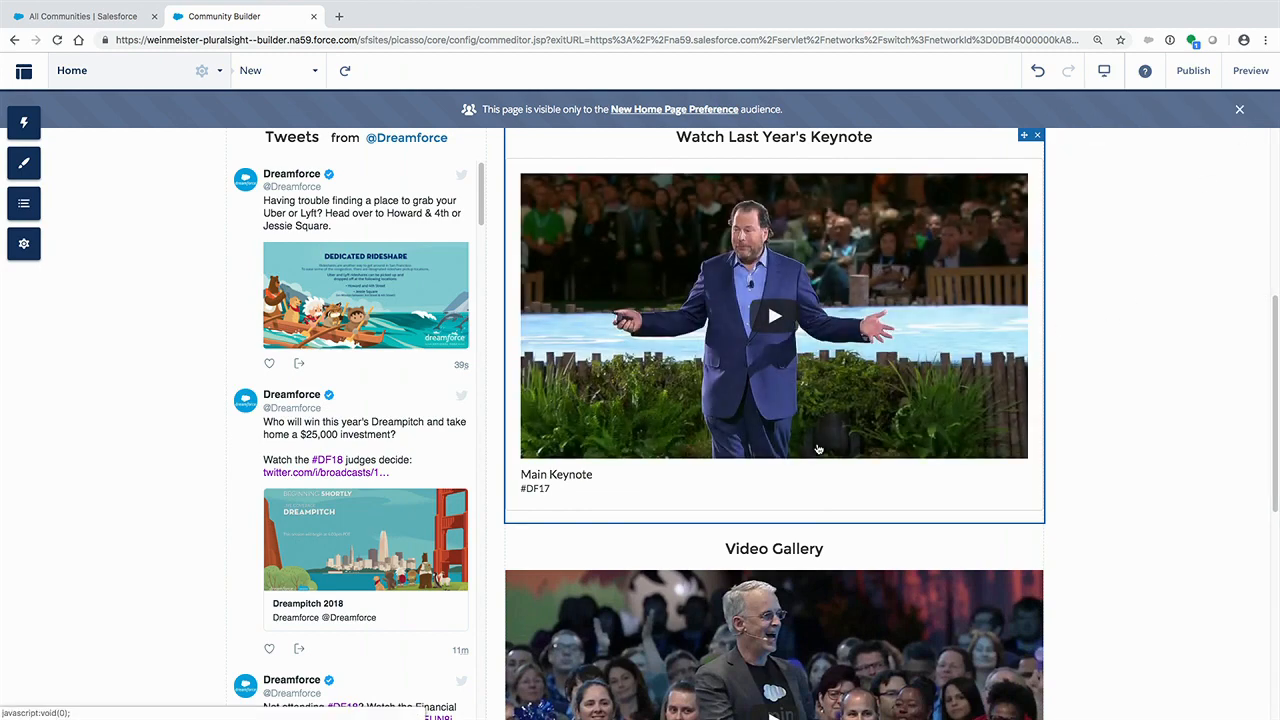
- Copy the Video 1 title "Watch Last Year's Admin Keynote" of the new gallery into its component title
click(851, 553)
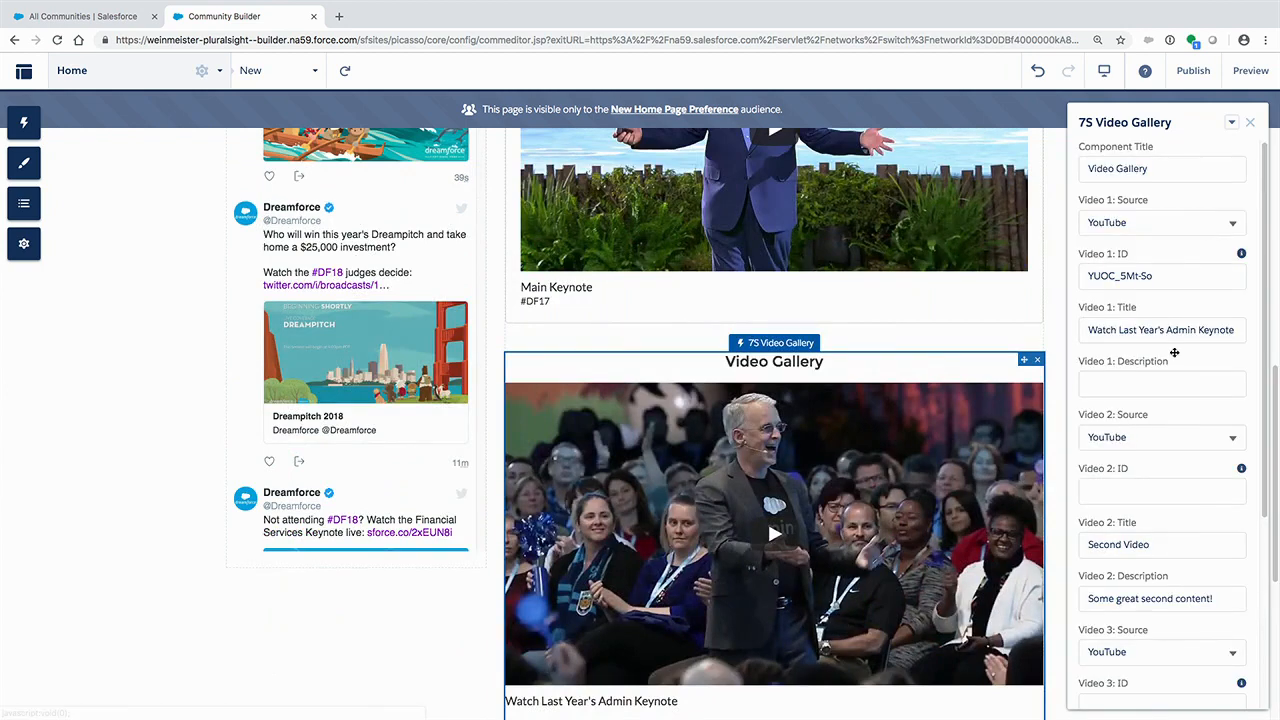
scroll(1143, 337, down, 1)
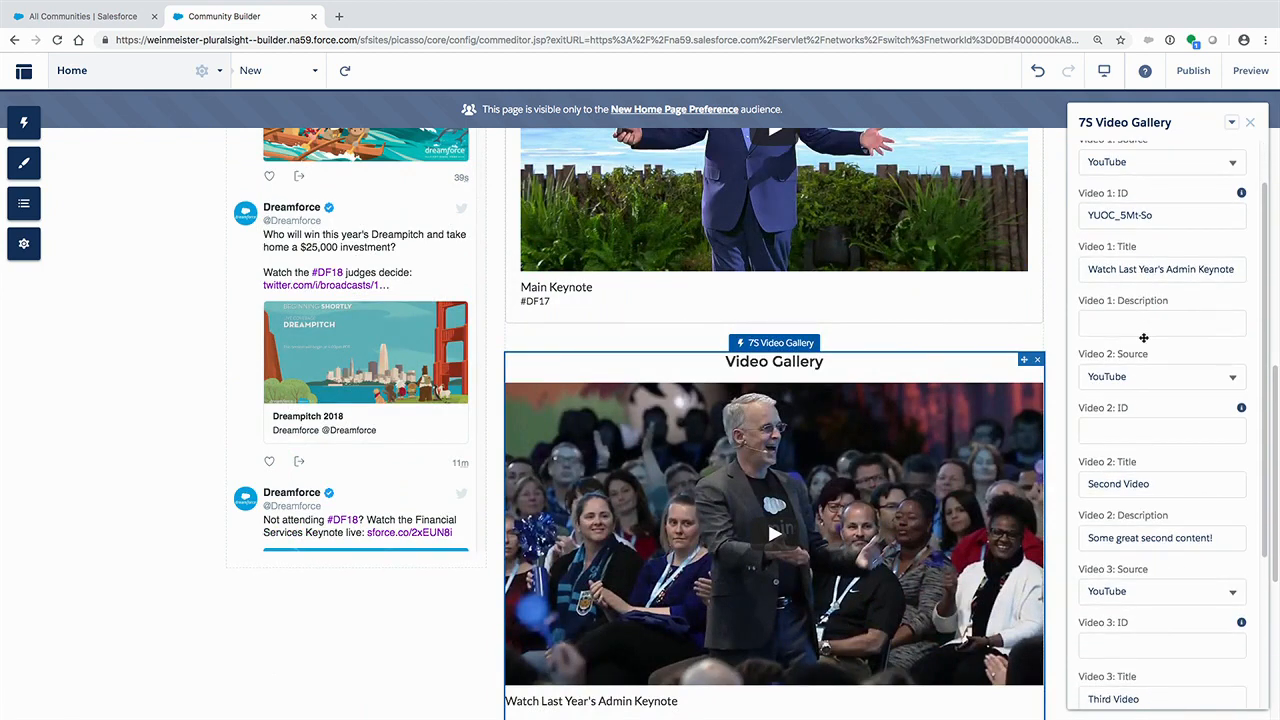
click(1109, 267)
key(ctrl+a)
key(ctrl+c)
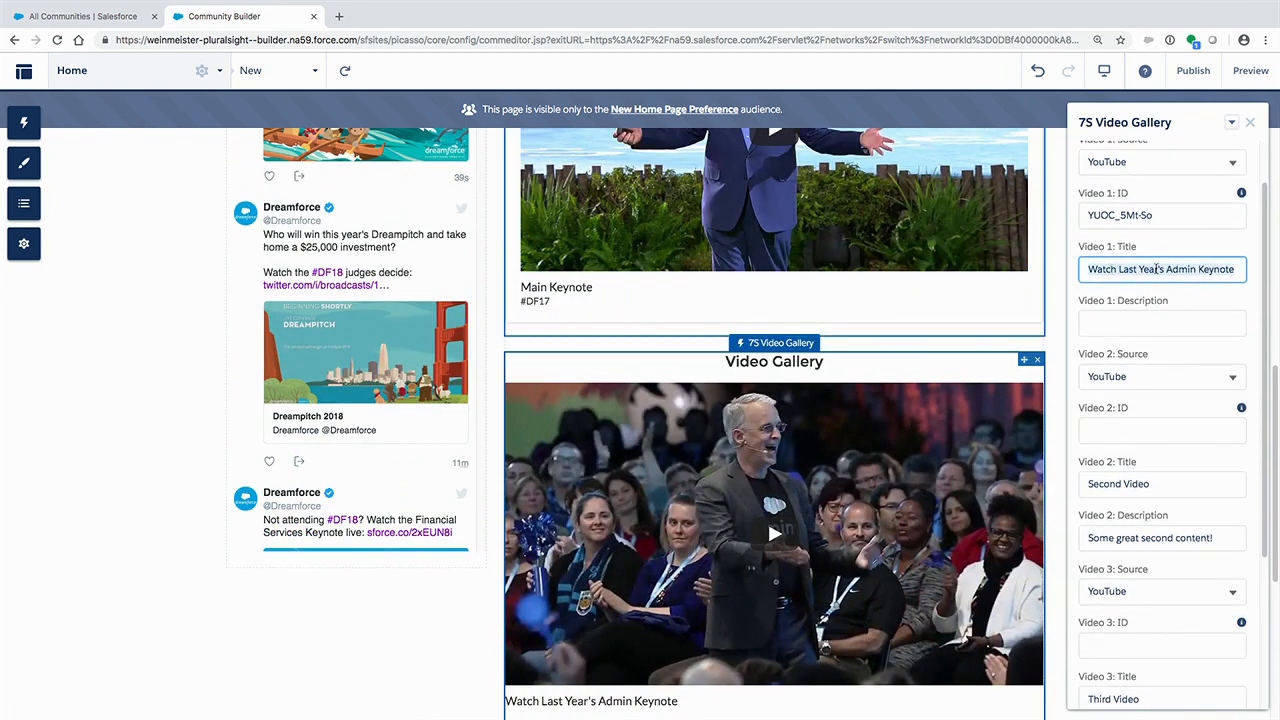
scroll(1157, 268, up, 1)
click(1165, 167)
key(ctrl+a)
key(ctrl+v)
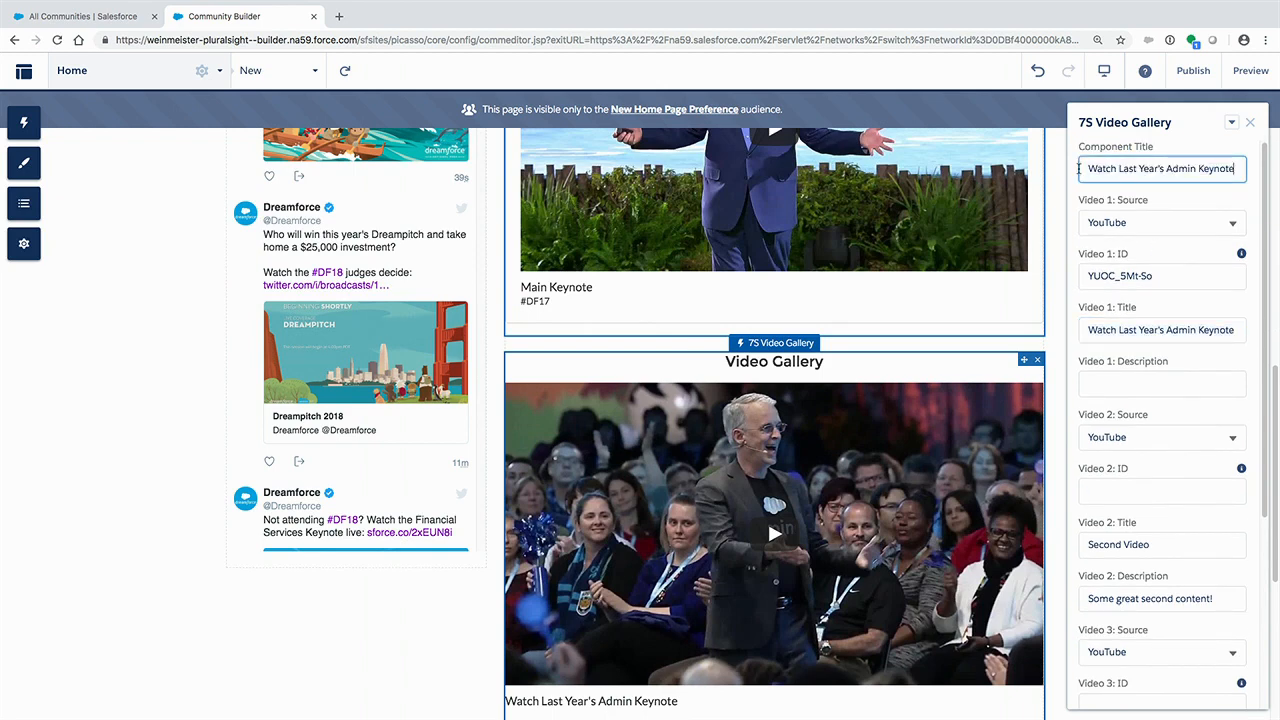
- Set the Admin Keynote gallery's Video 1 title to "#DF17" and close its properties
click(1149, 329)
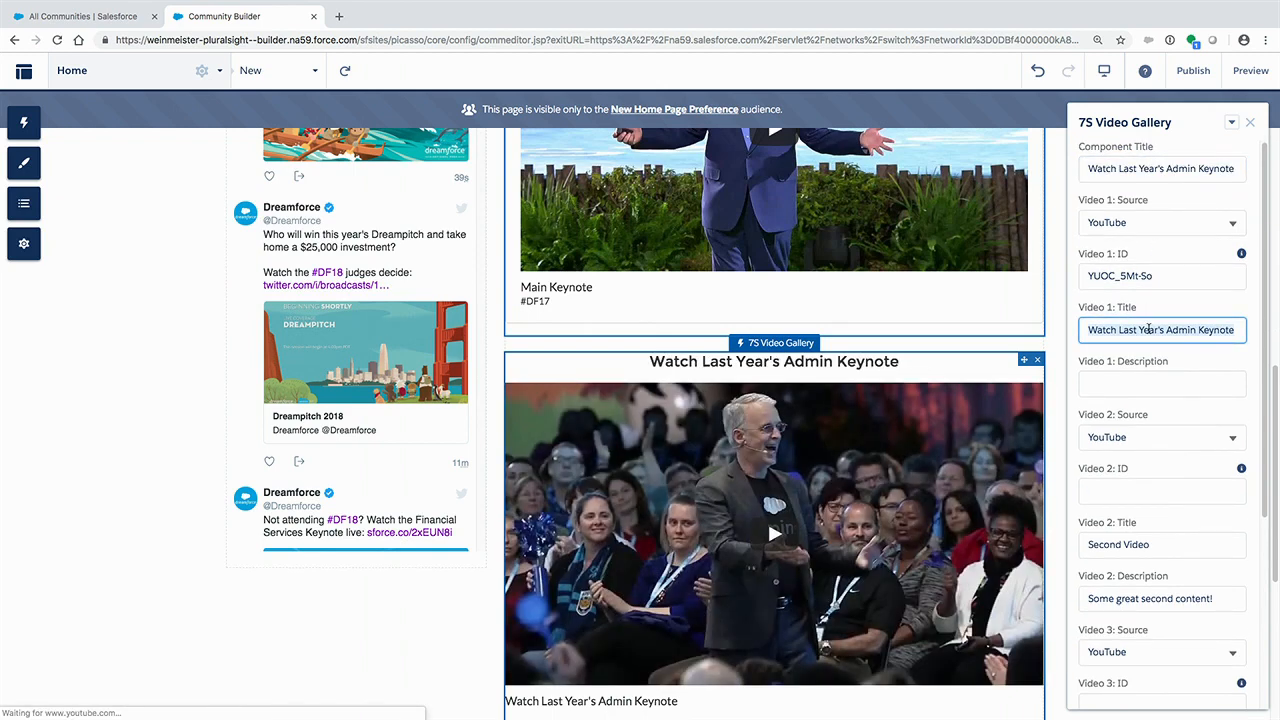
text(#DF17)
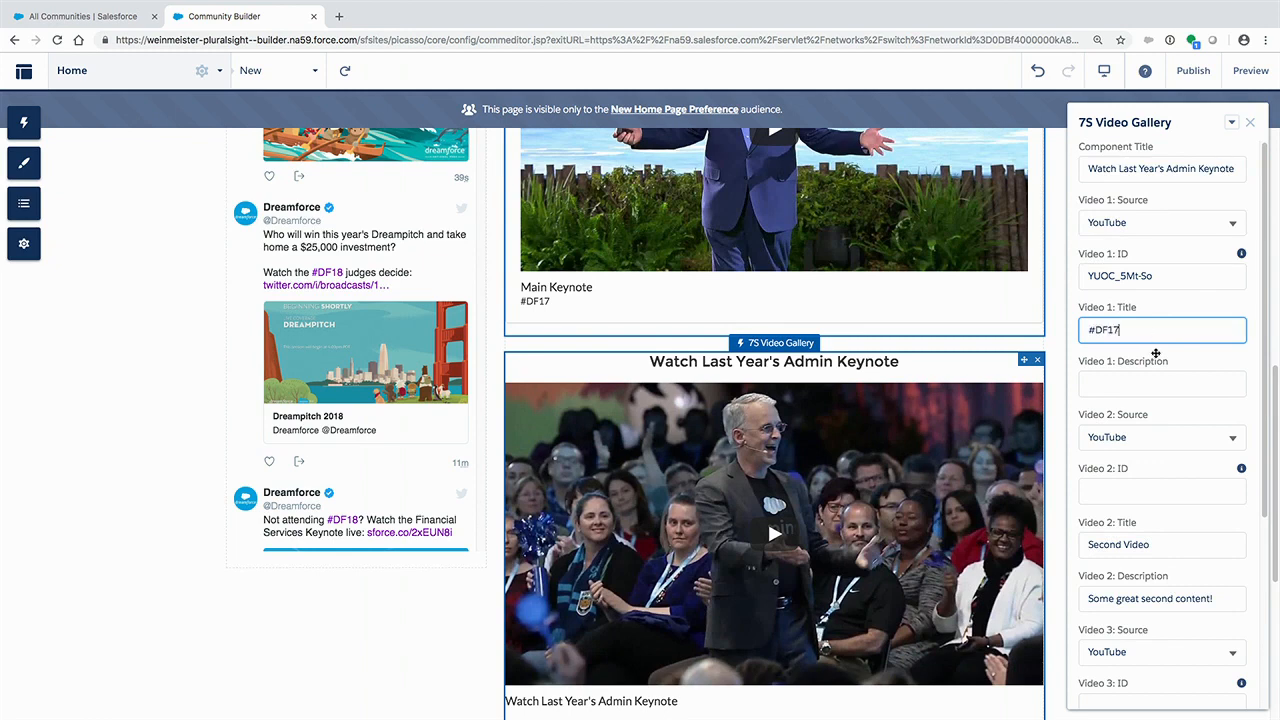
click(1162, 382)
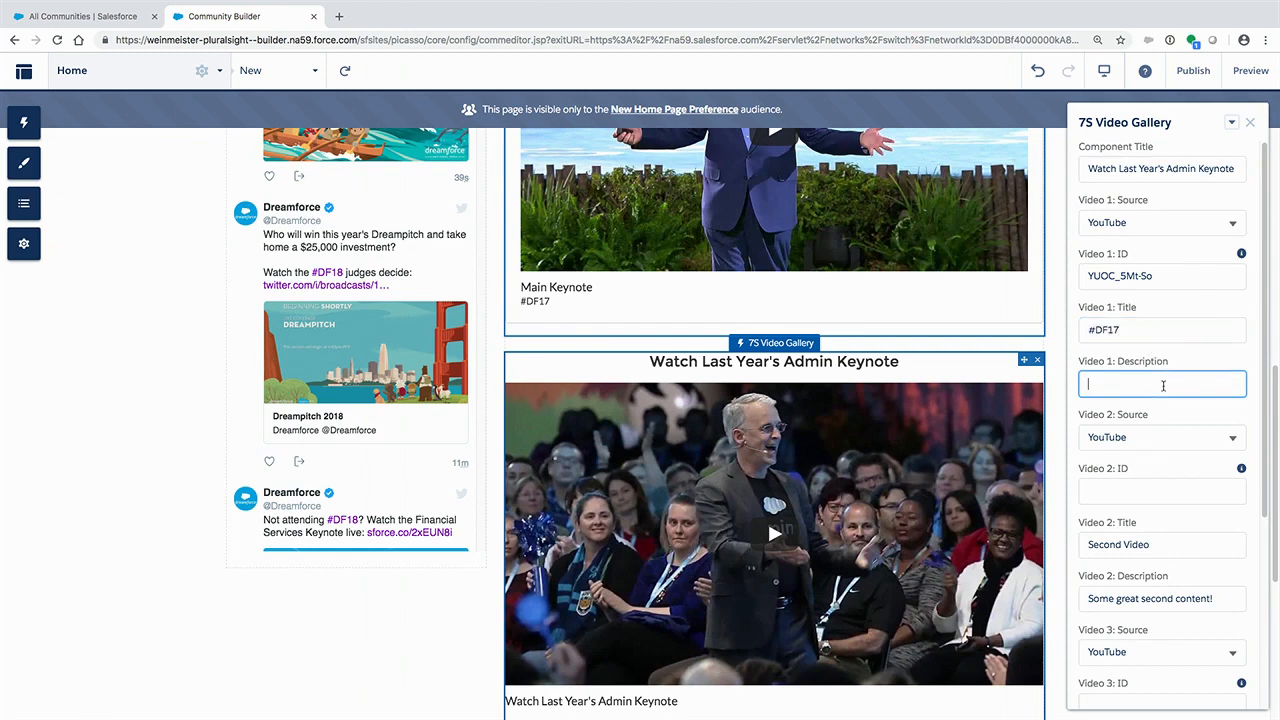
click(1249, 123)
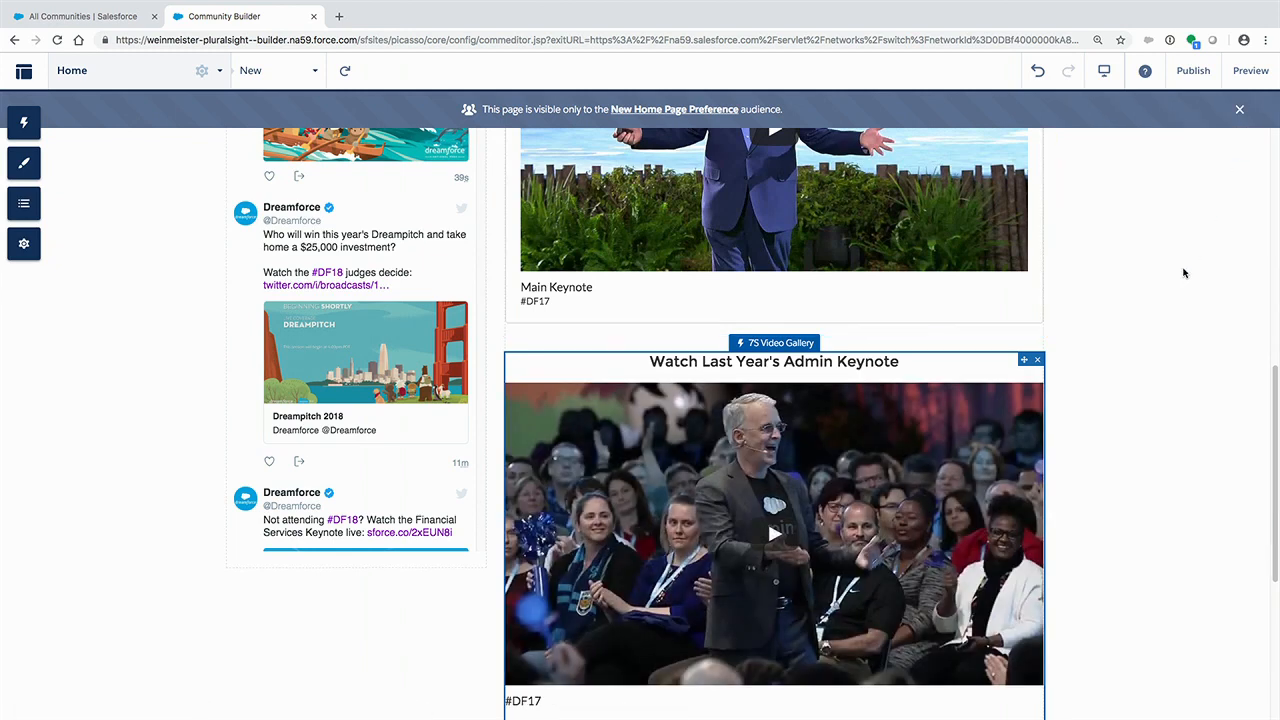
- Add another 7S Video Gallery component between the Admin Keynote gallery and the Featured DF18 Videos section
scroll(918, 457, up, 3)
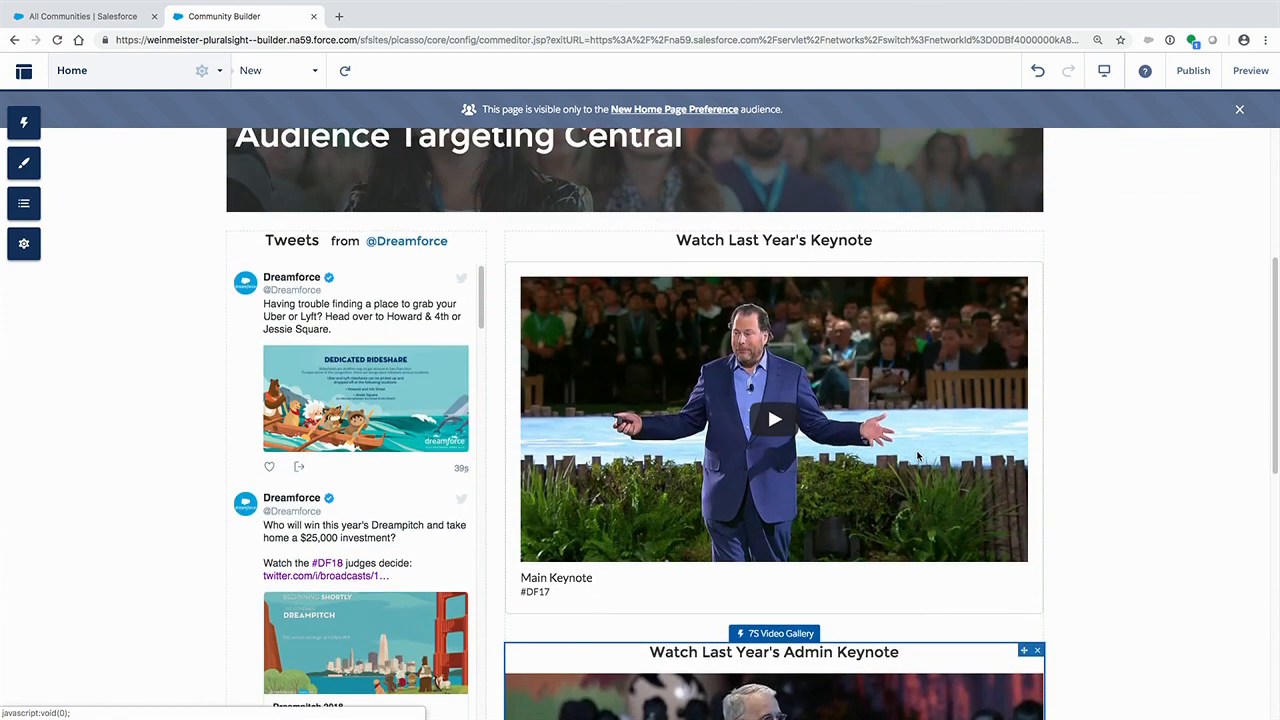
scroll(918, 457, down, 5)
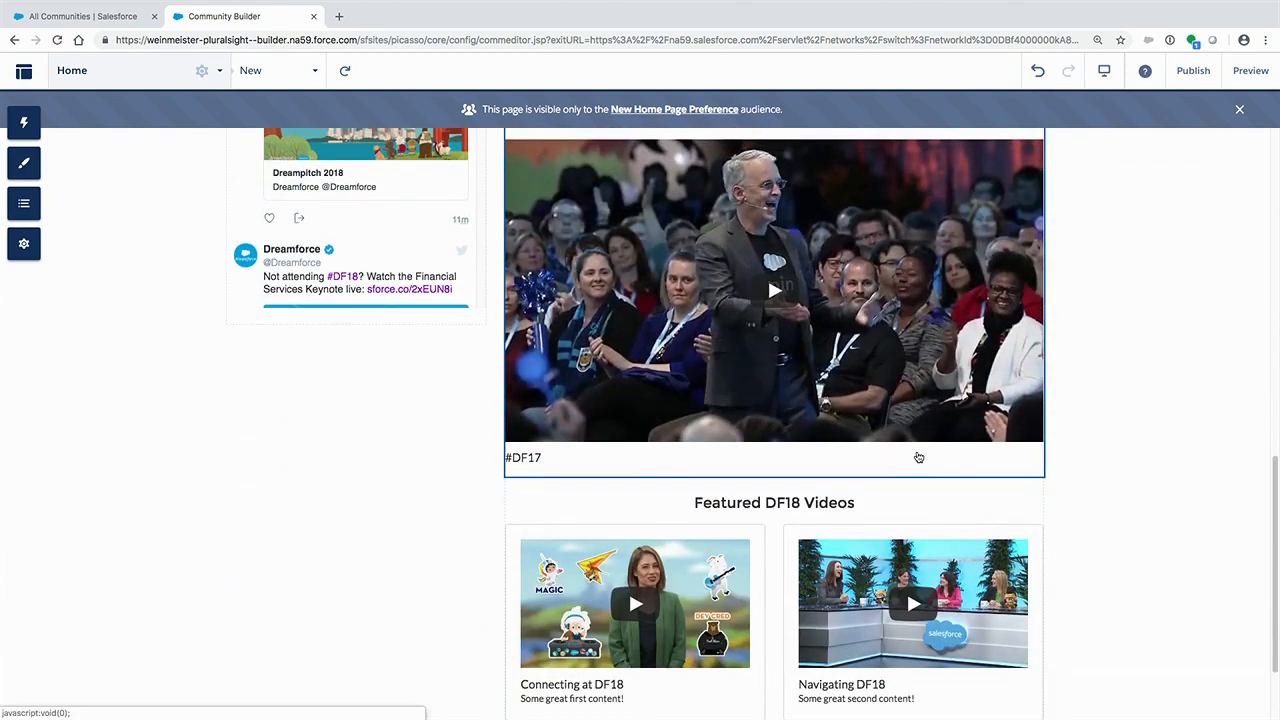
click(38, 122)
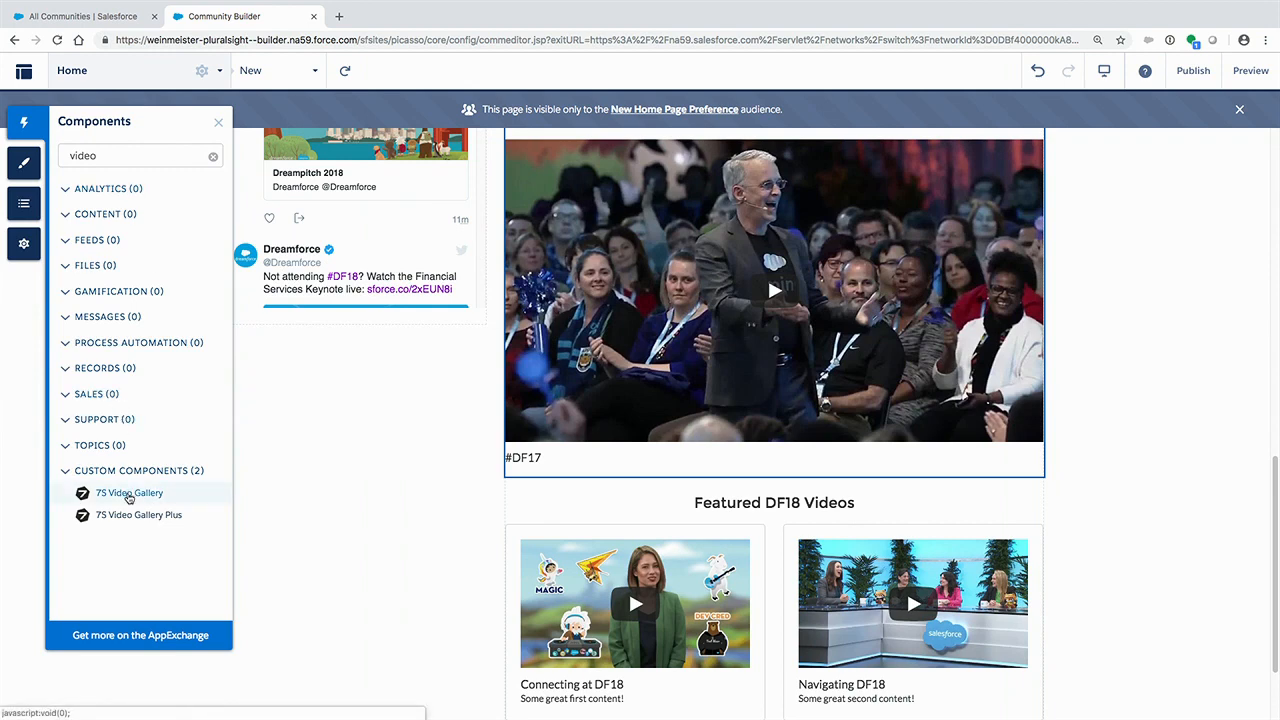
drag(128, 496, 606, 422)
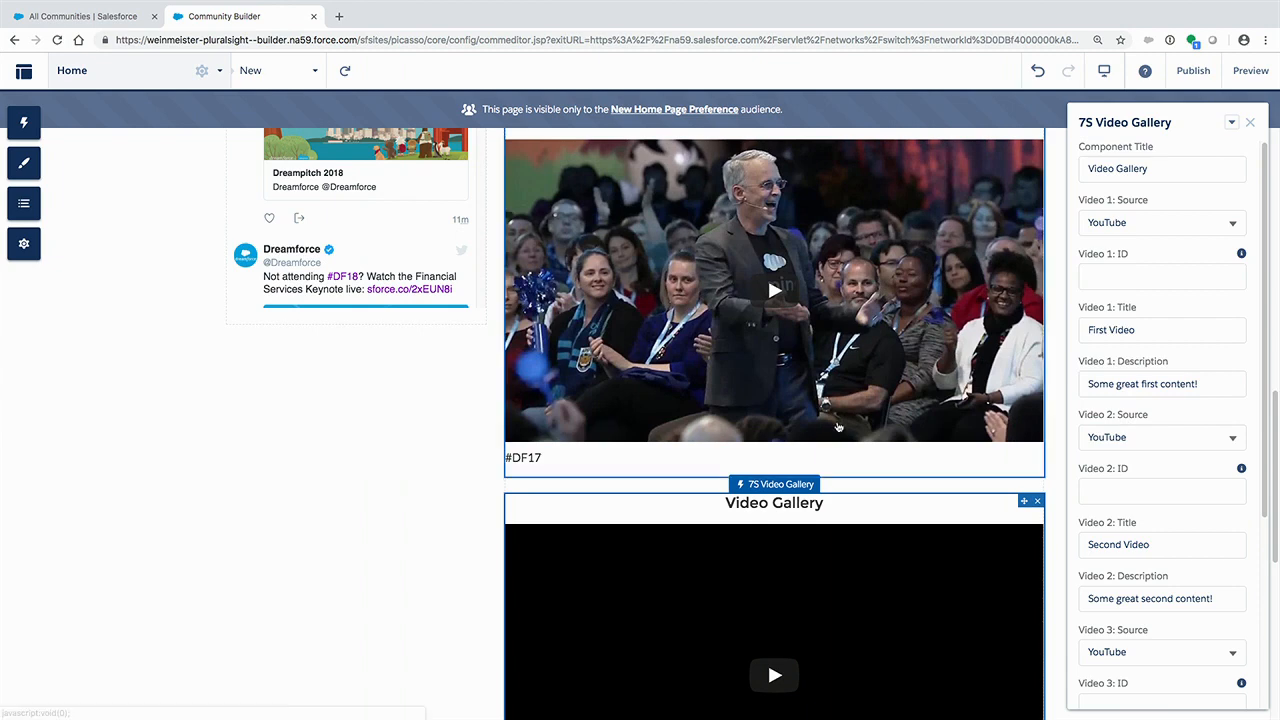
- Set the added gallery's component title to "Watch Last Year's Dev Keynote"
click(1159, 162)
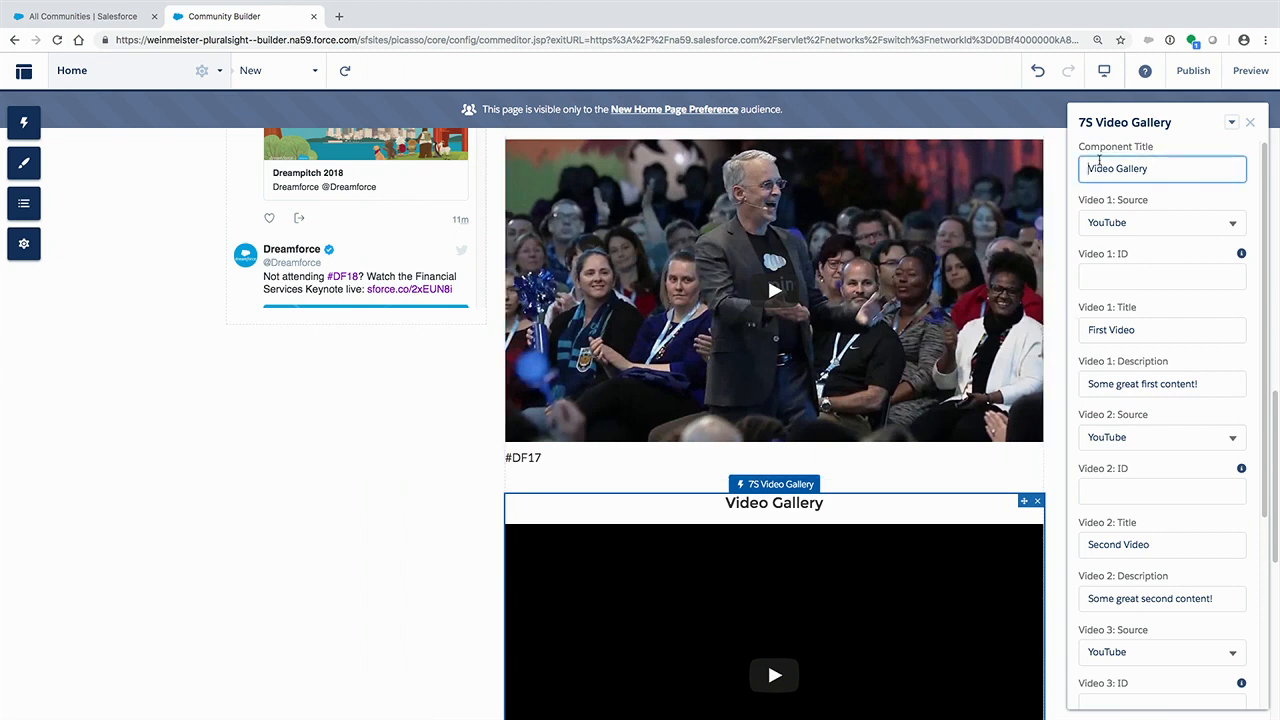
key(super+a)
text(Watch Last Year)
text('s Dev Kn)
text(t)
text(te)
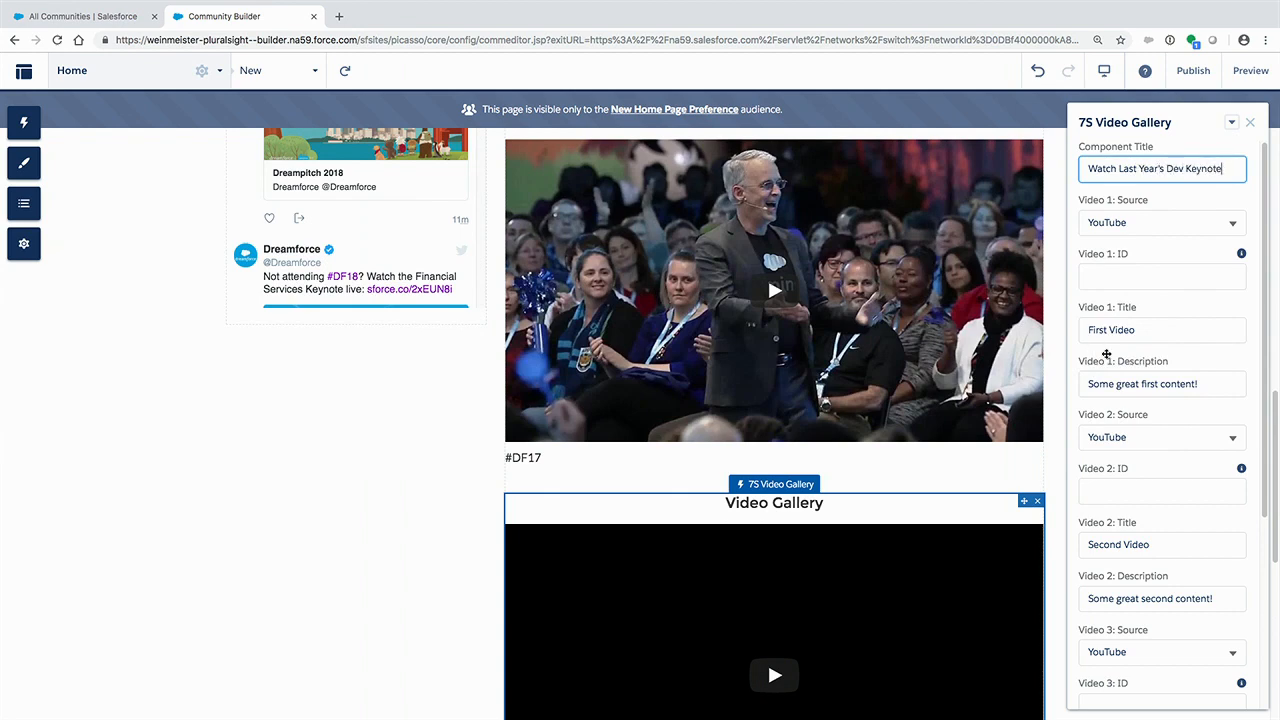
- Set the Dev Keynote gallery's Video 1 title to "#DF17", clear the Video 1 description and close its properties
click(1151, 340)
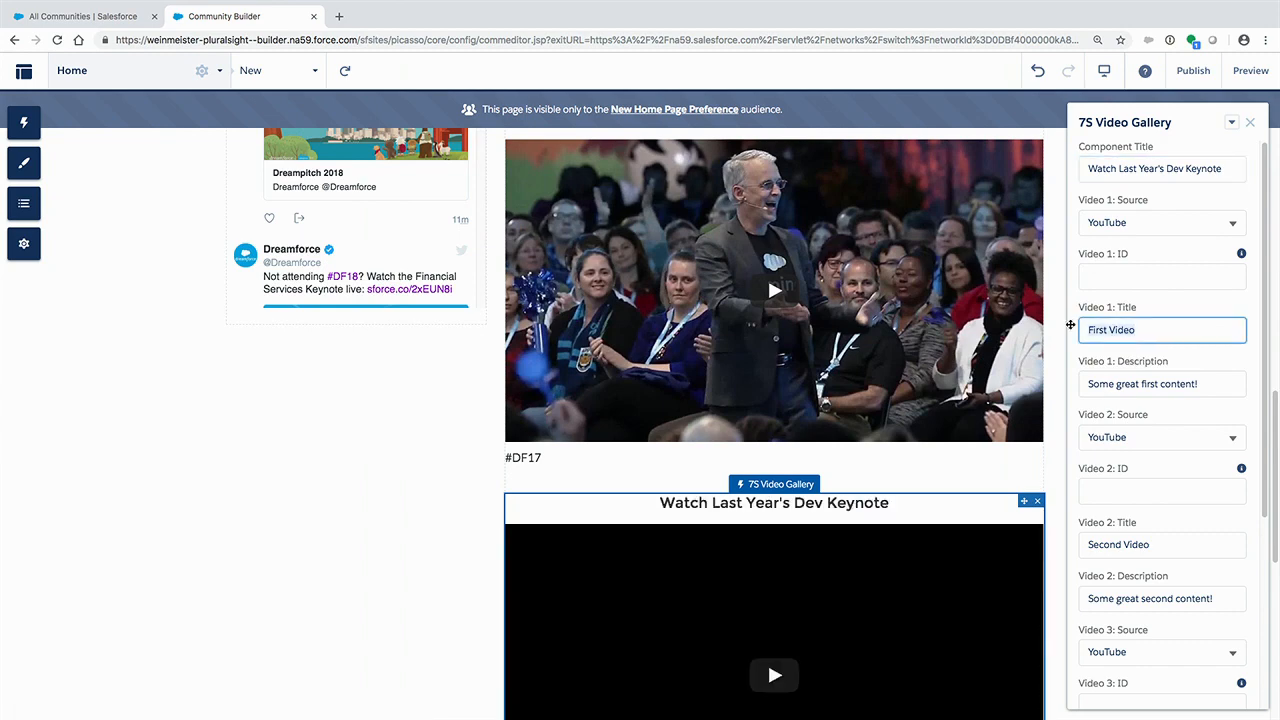
text(#DF17)
triple_click(1200, 382)
key(BackSpace)
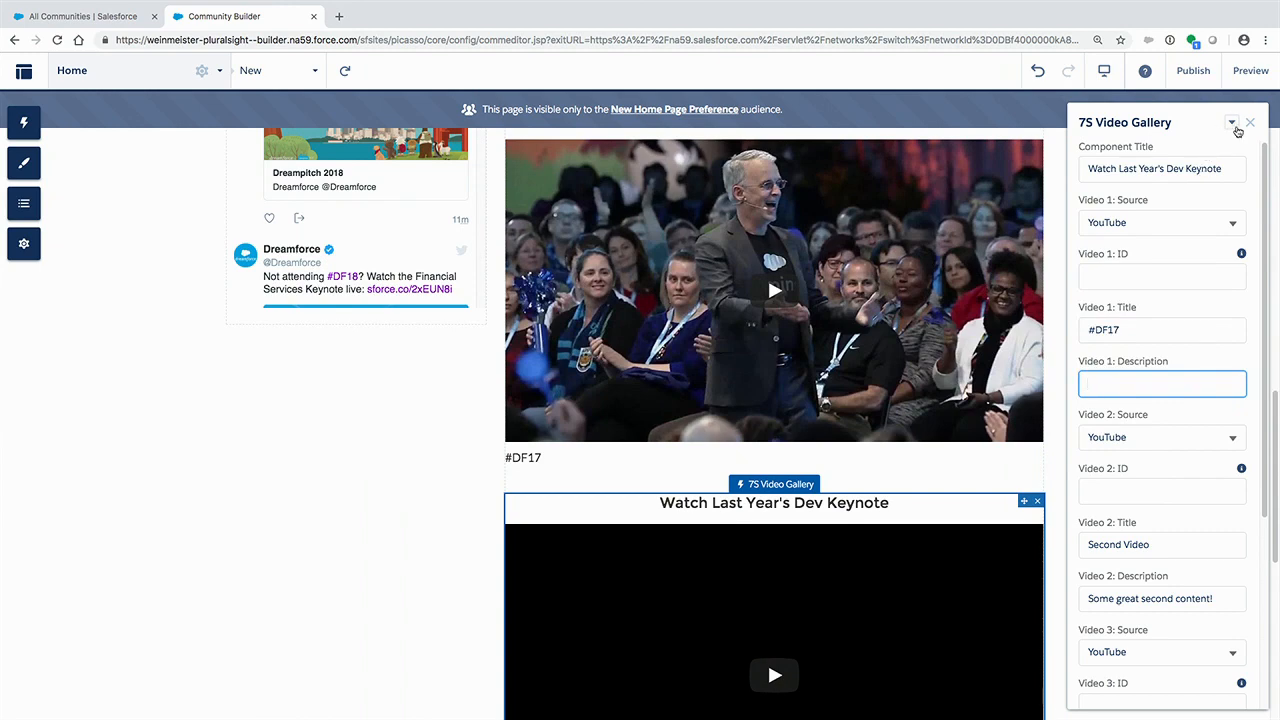
click(1250, 122)
- Preview the page, copy the Dev video ID 7AHpJP39Kv8 from the hidden text below the featured videos, and return to the builder
click(1250, 70)
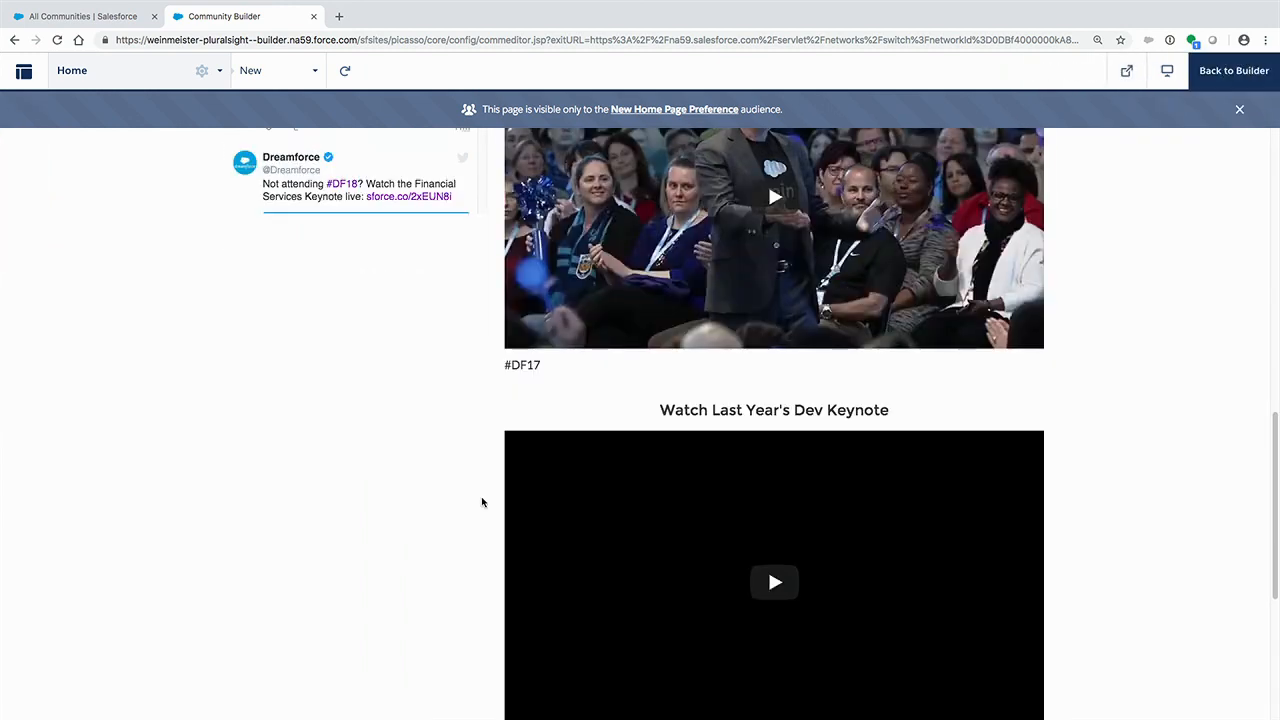
scroll(480, 500, down, 4)
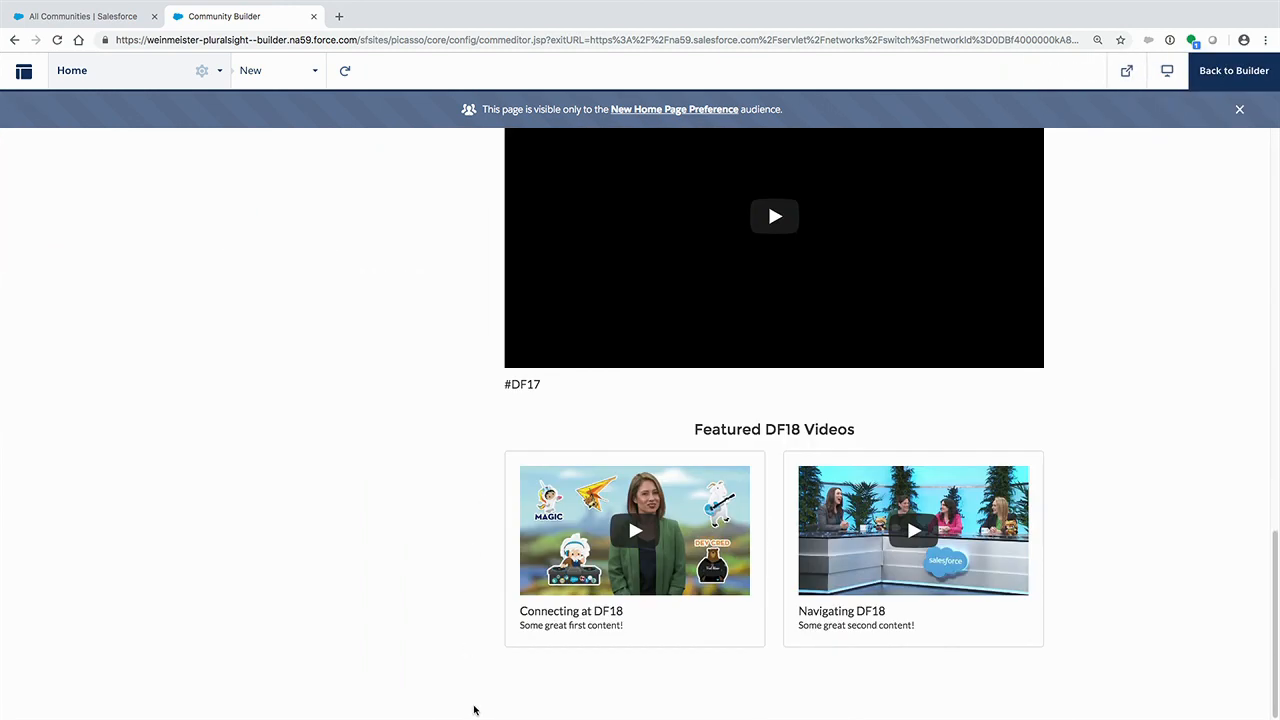
drag(474, 708, 259, 688)
double_click(272, 703)
key(ctrl+c)
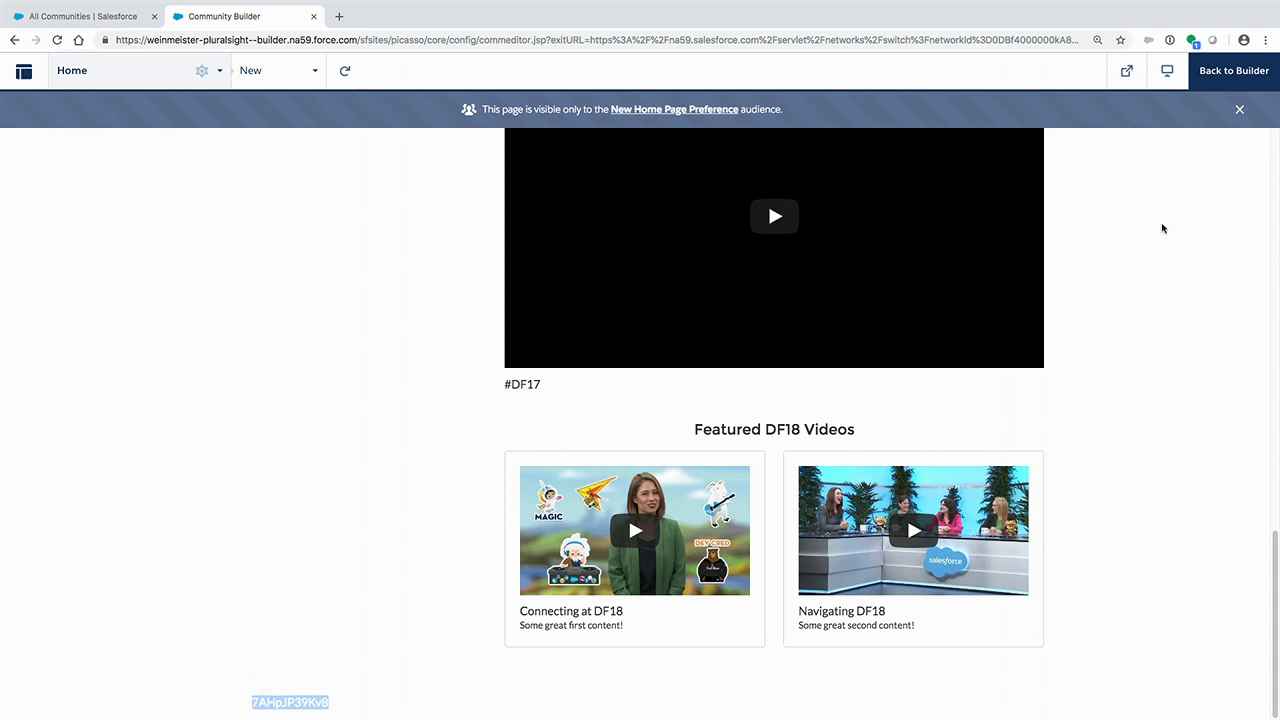
click(1225, 88)
- Paste 7AHpJP39Kv8 as the Dev Keynote gallery's Video 1 ID, close its properties and review the page's keynote galleries
click(943, 260)
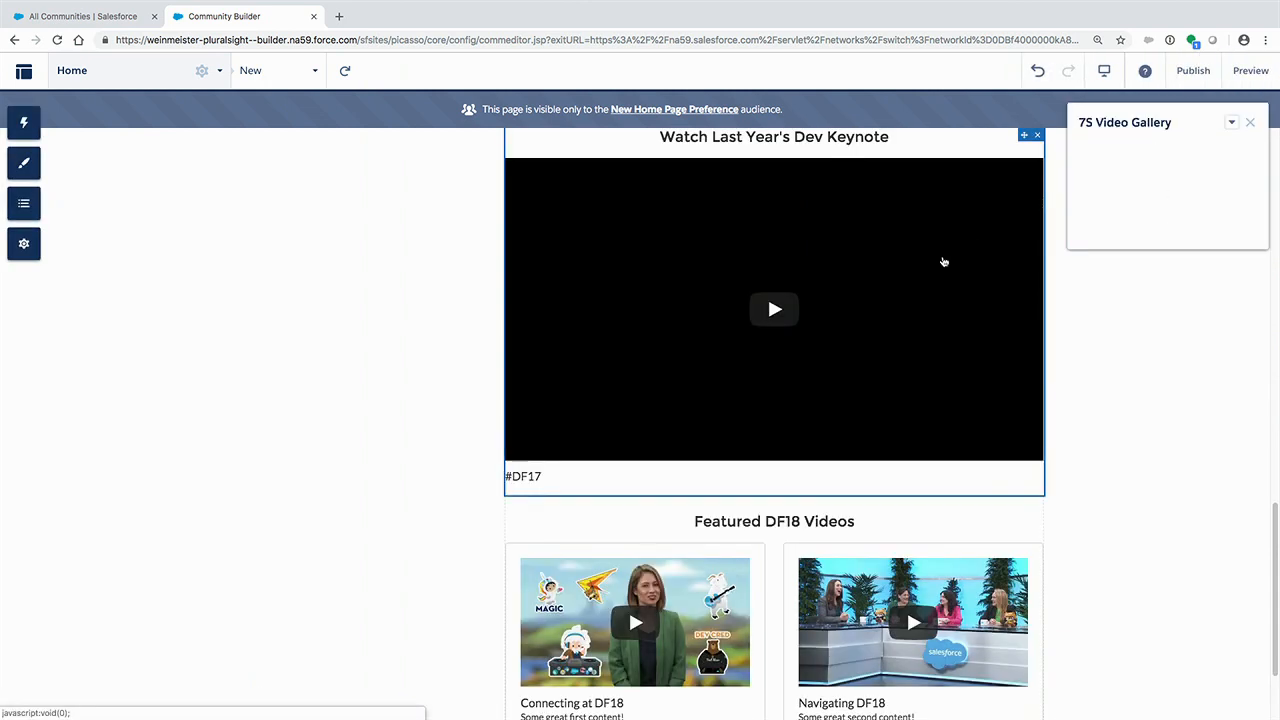
click(1177, 276)
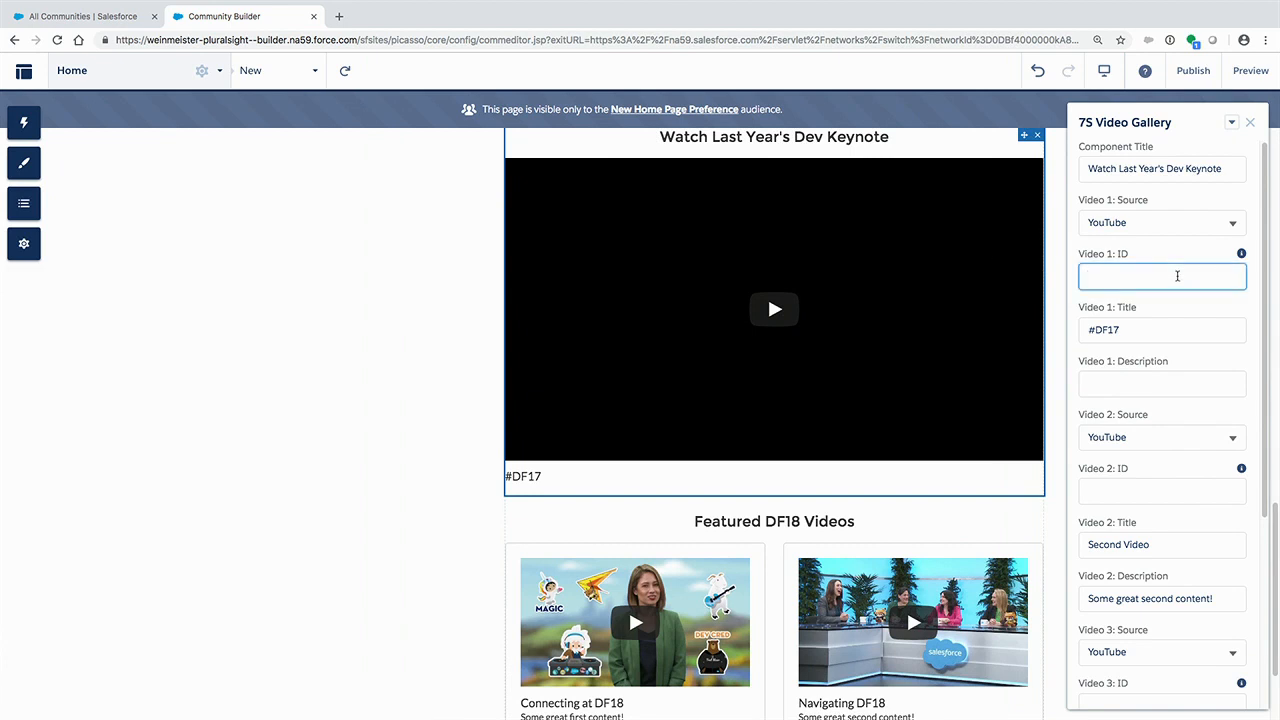
key(ctrl+v)
click(1198, 335)
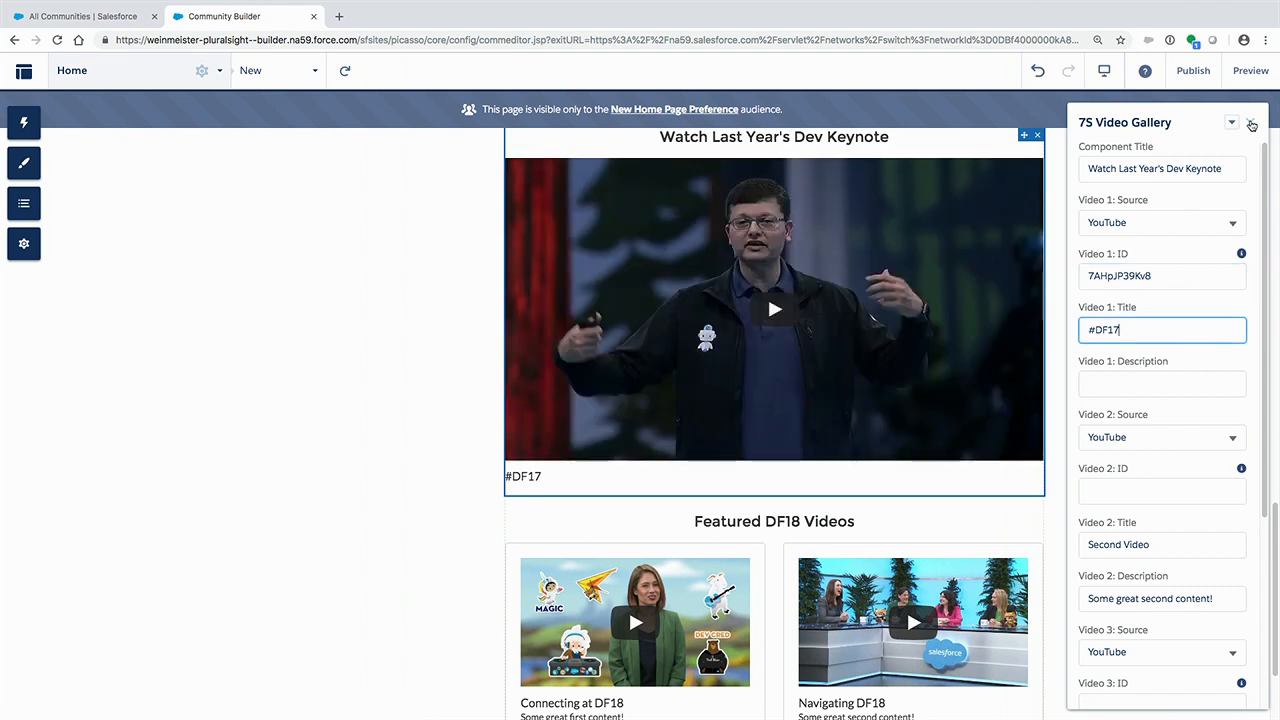
click(1251, 123)
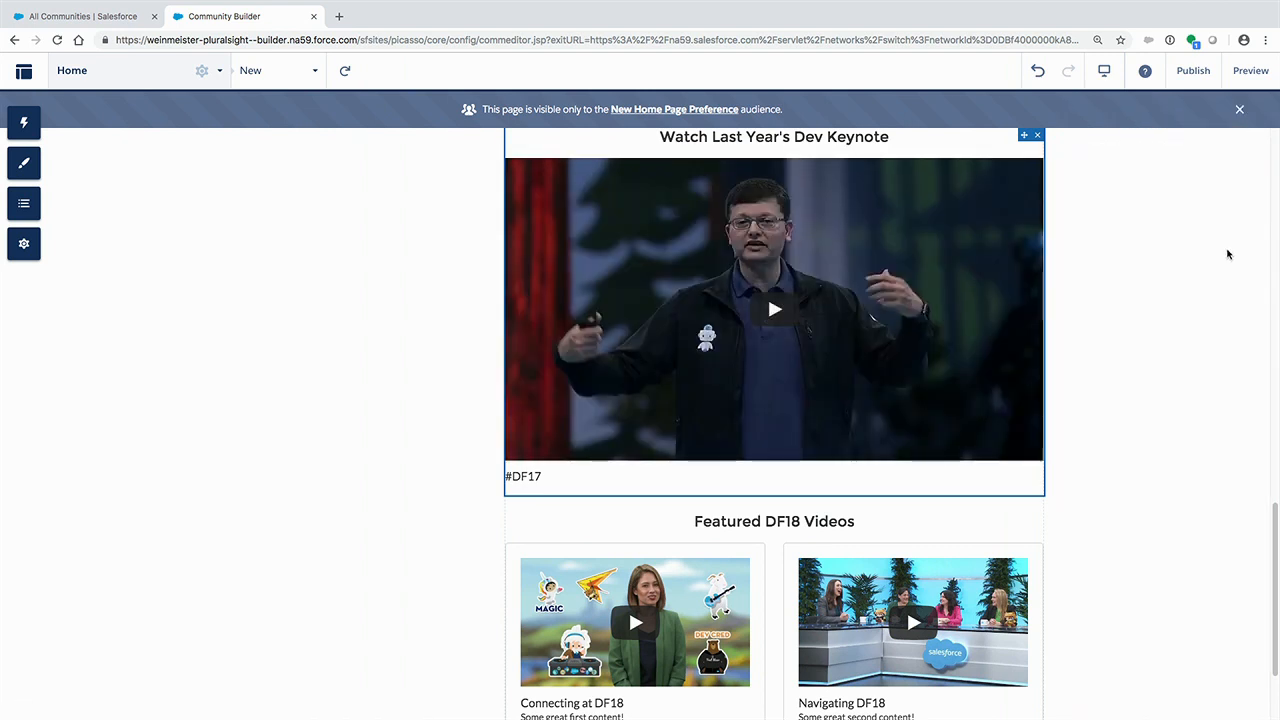
scroll(1228, 254, up, 10)
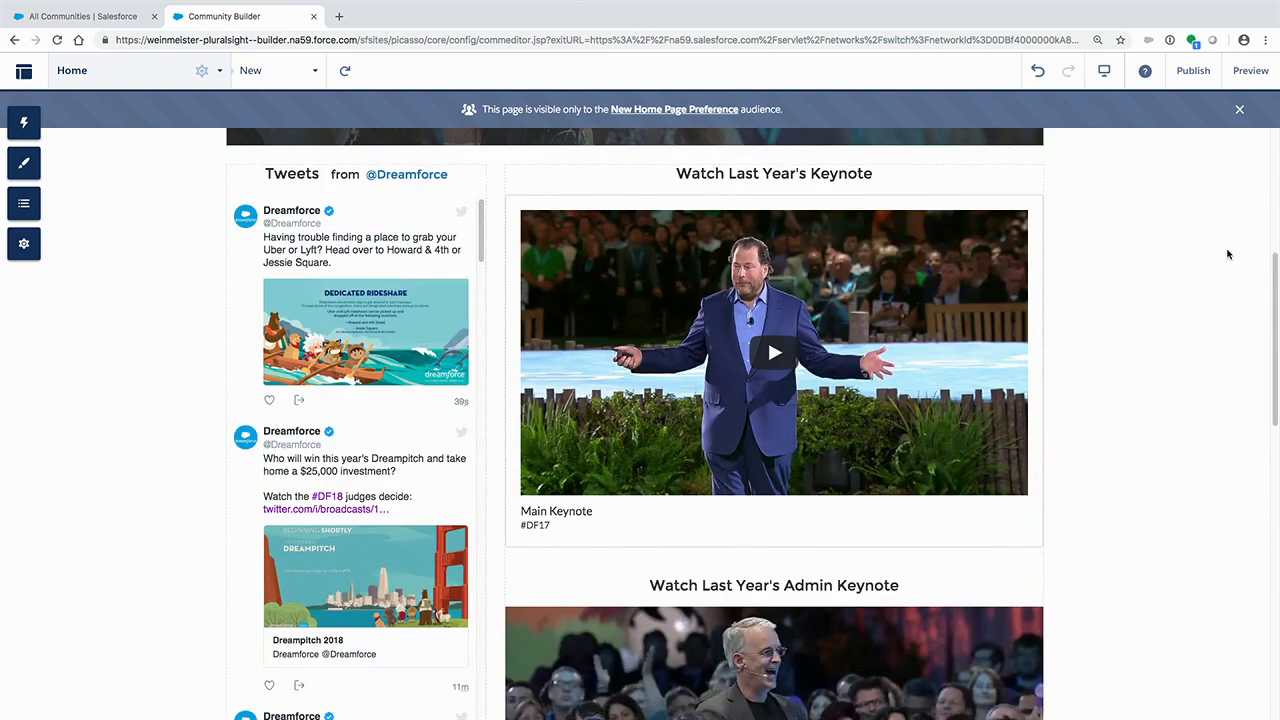
scroll(1228, 254, down, 6)
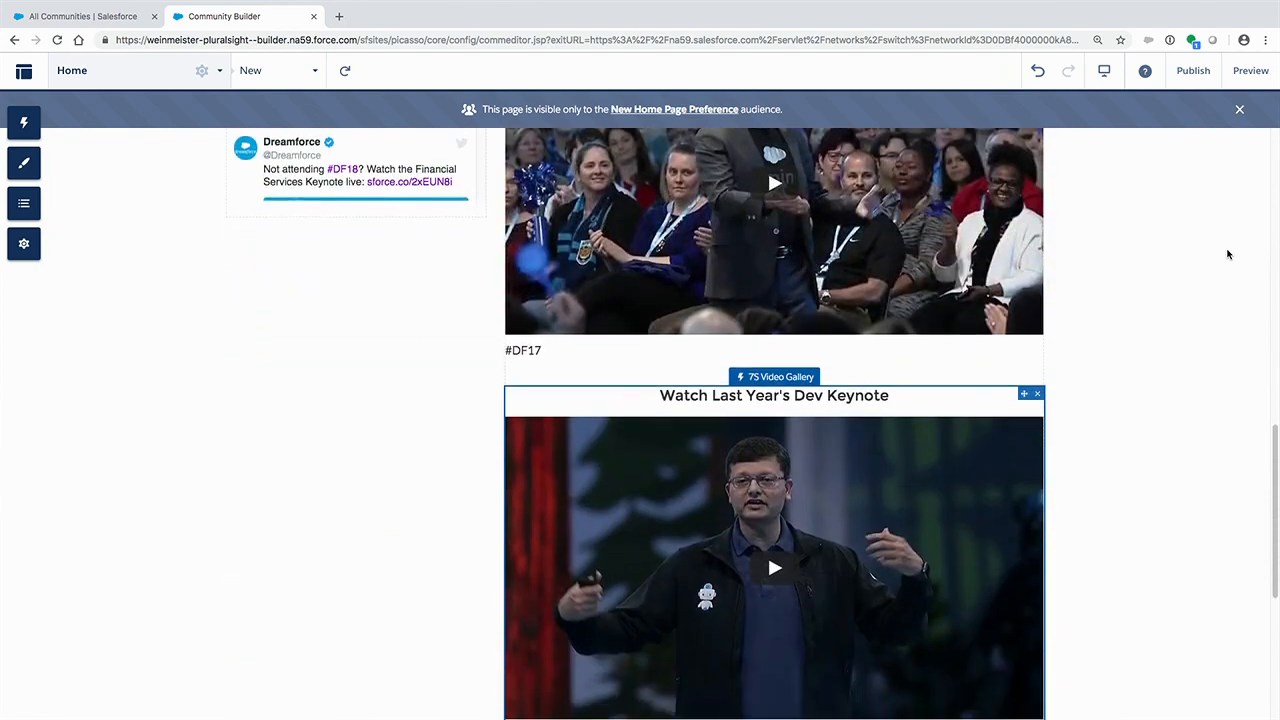
- Start a new audience named "Admins" from the audience assignment of the Admin Keynote video gallery
scroll(1228, 254, up, 10)
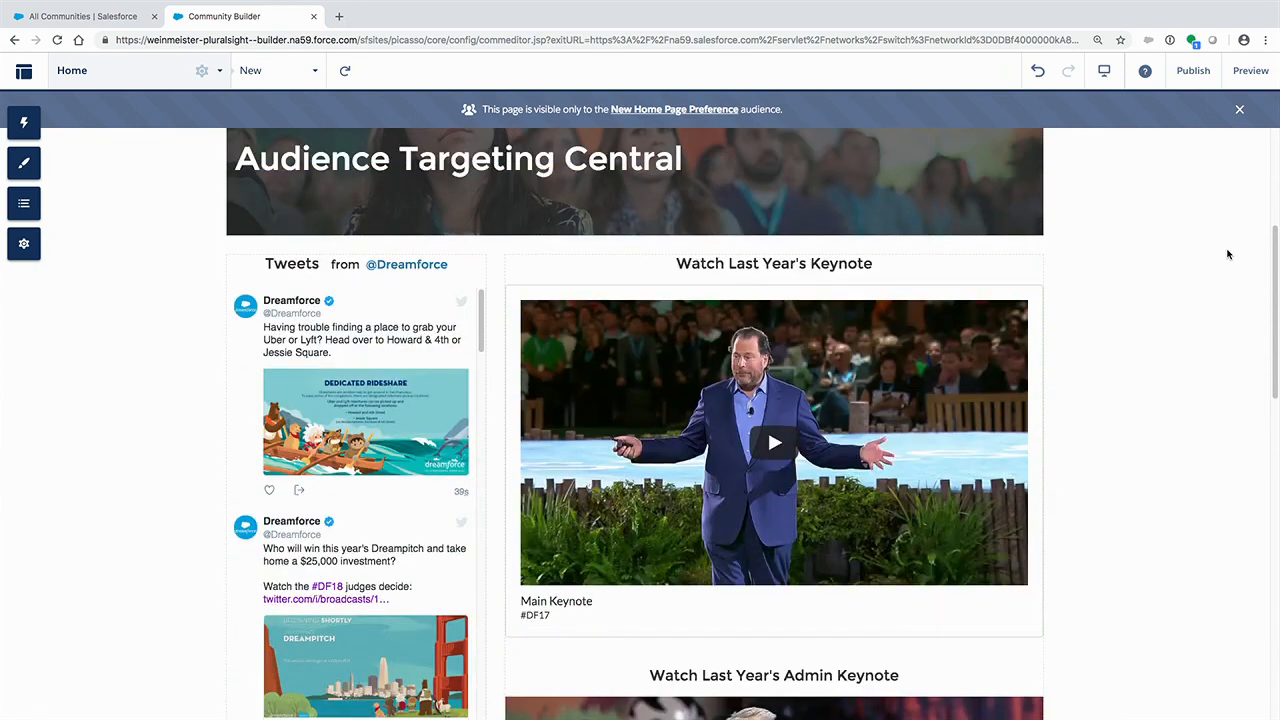
click(1004, 333)
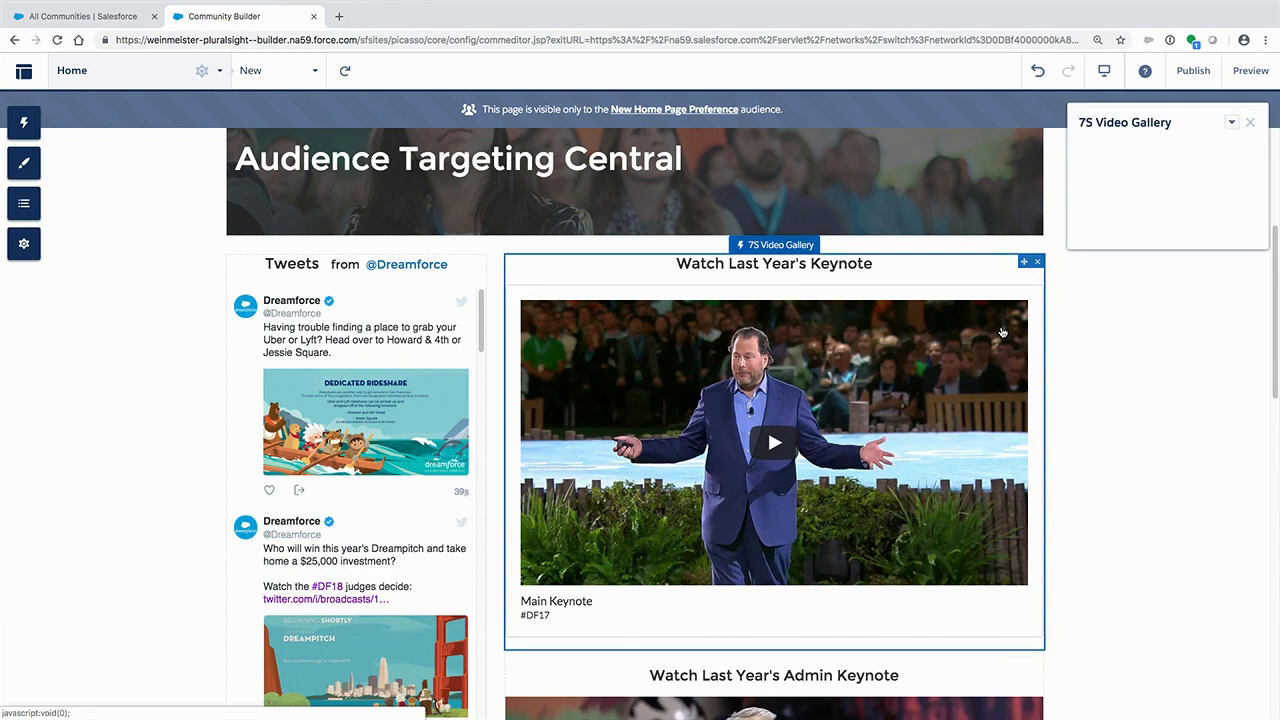
scroll(993, 418, down, 2)
click(988, 480)
scroll(985, 531, down, 1)
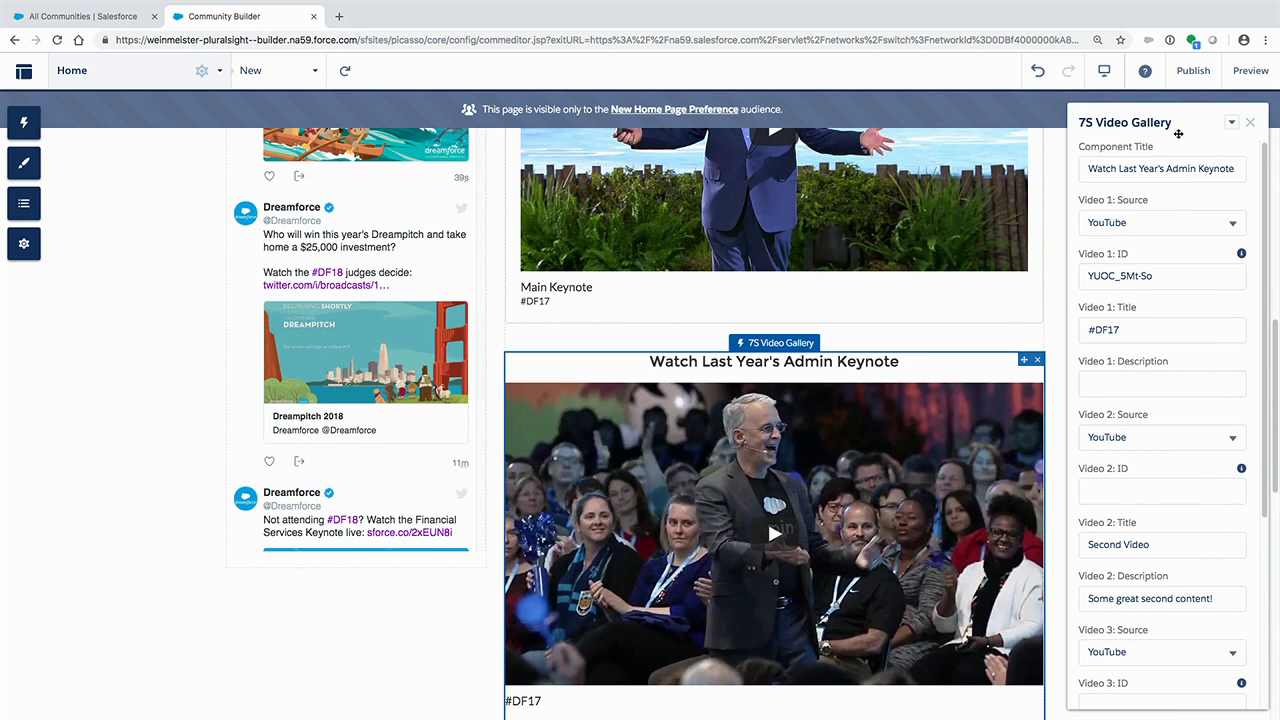
click(1232, 122)
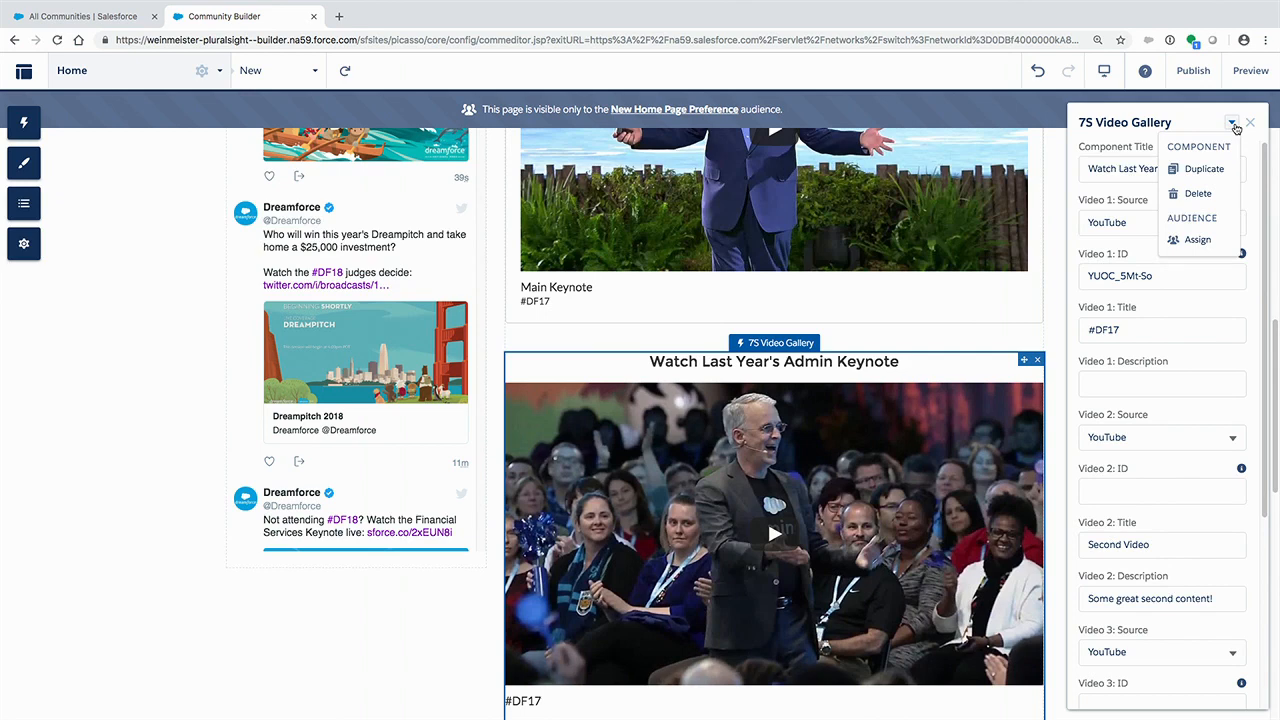
click(1185, 243)
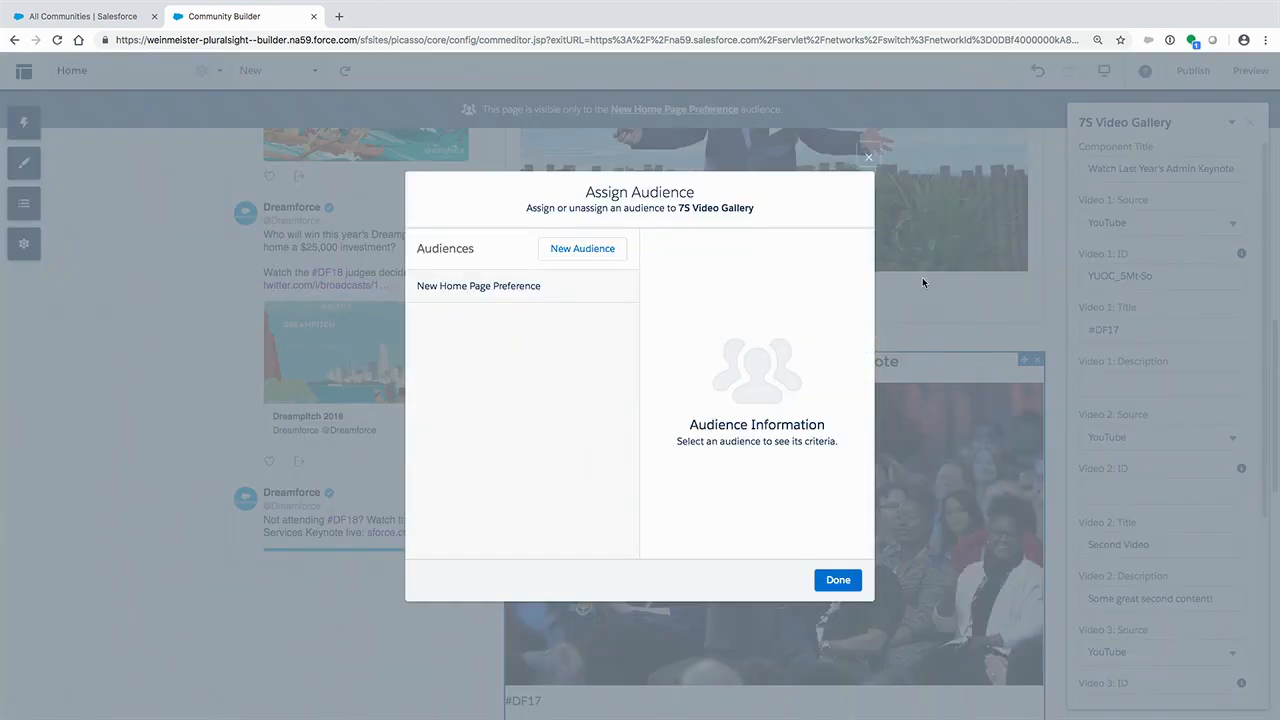
click(561, 256)
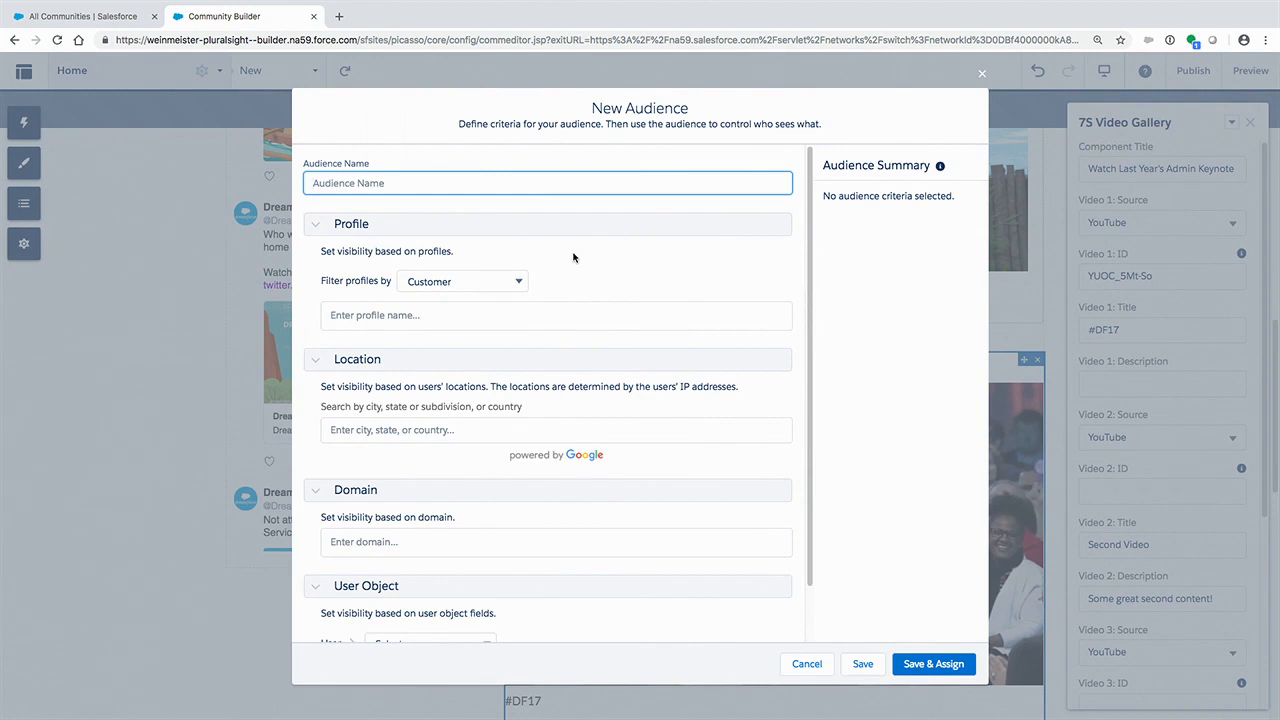
text(Admins)
- Add the User Title criteria "Admin" and "Administrator" to the Admins audience, then save and assign it to the Admin Keynote gallery
scroll(655, 375, down, 2)
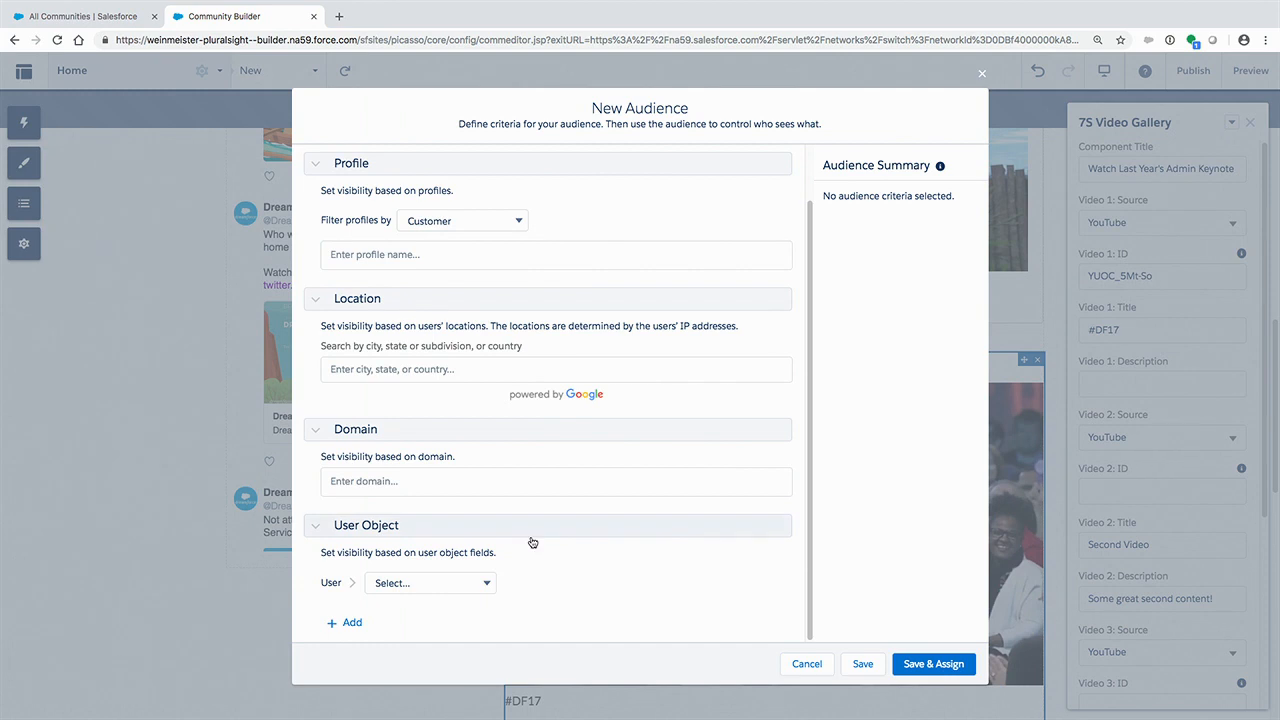
click(467, 588)
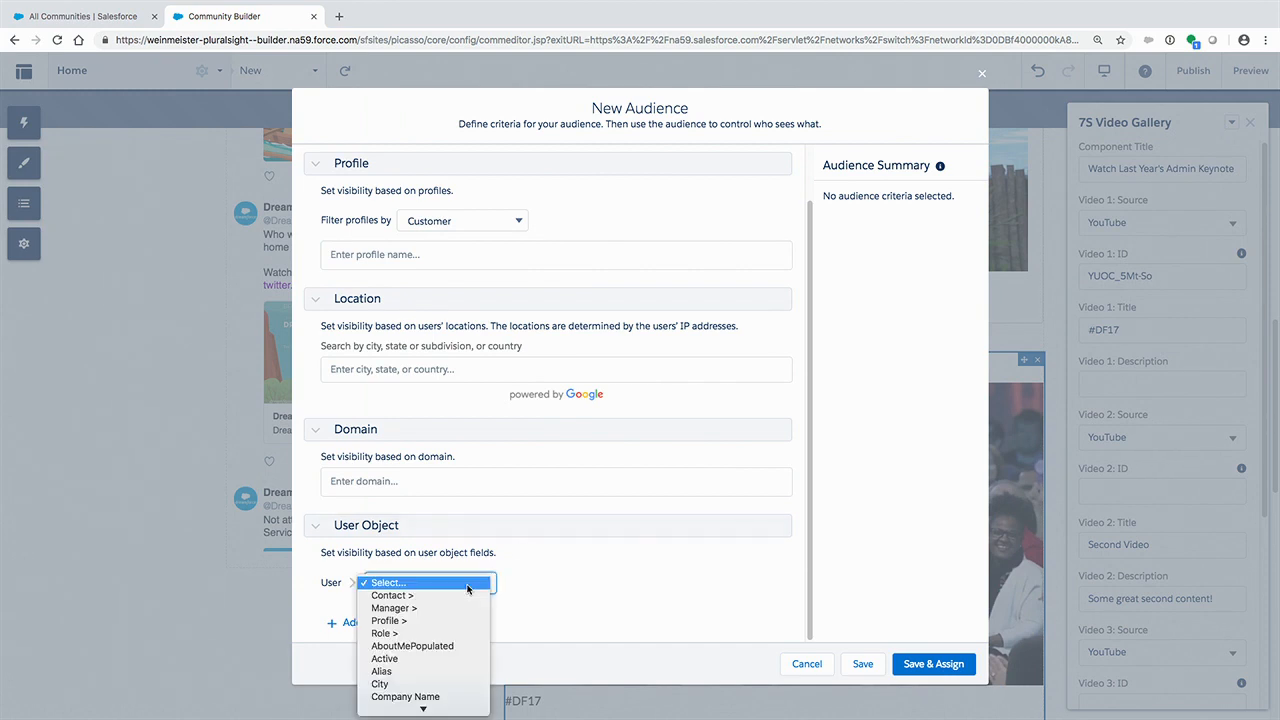
scroll(467, 588, down, 5)
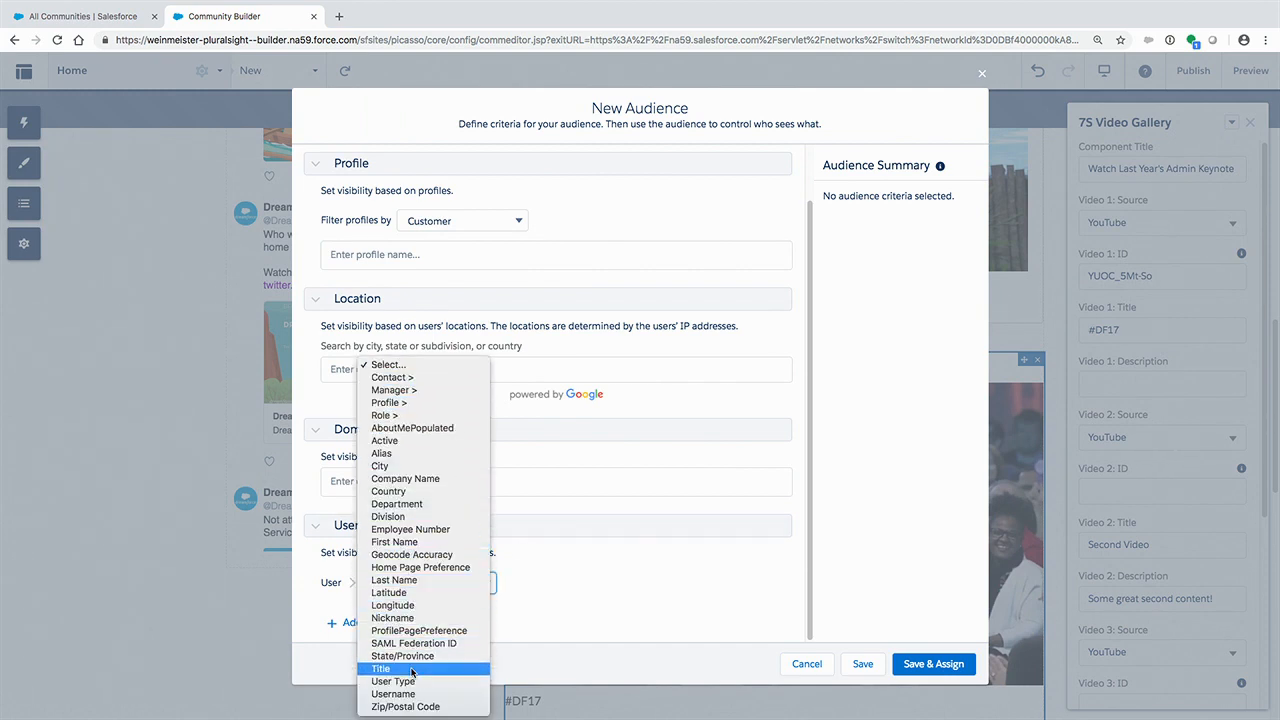
click(412, 669)
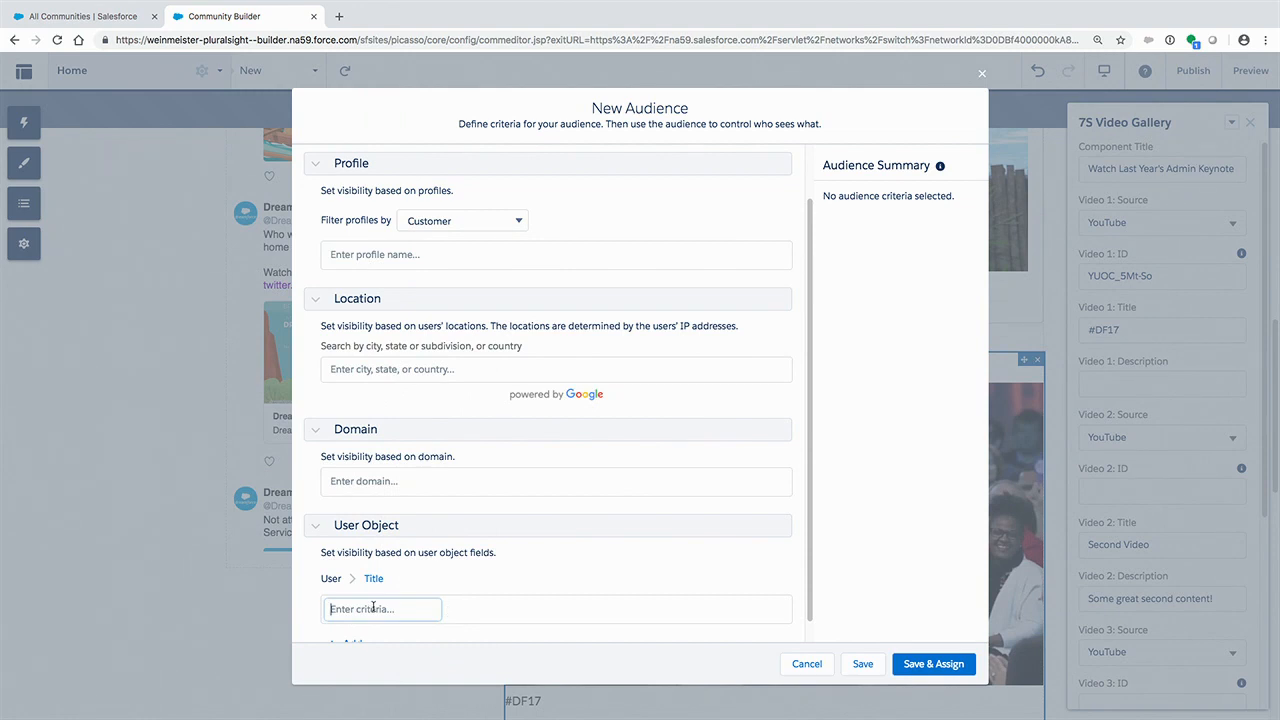
text(Admin)
key(Return)
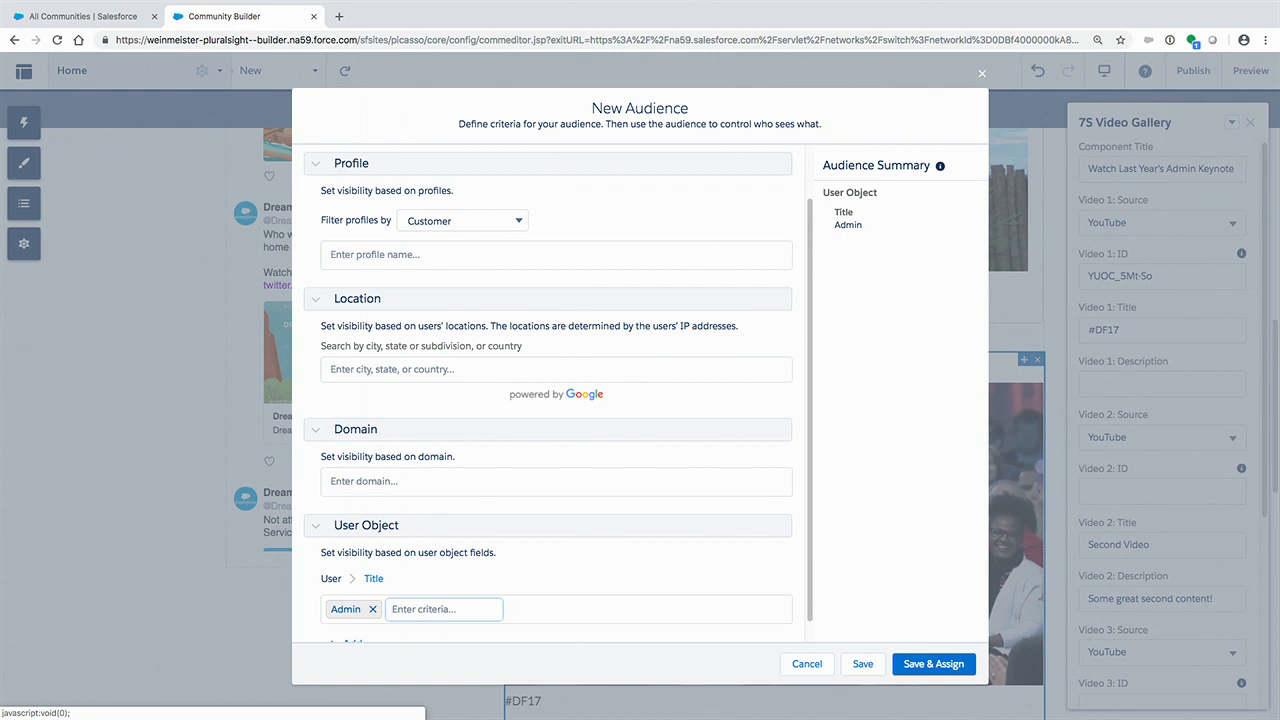
text(Administrator)
key(Return)
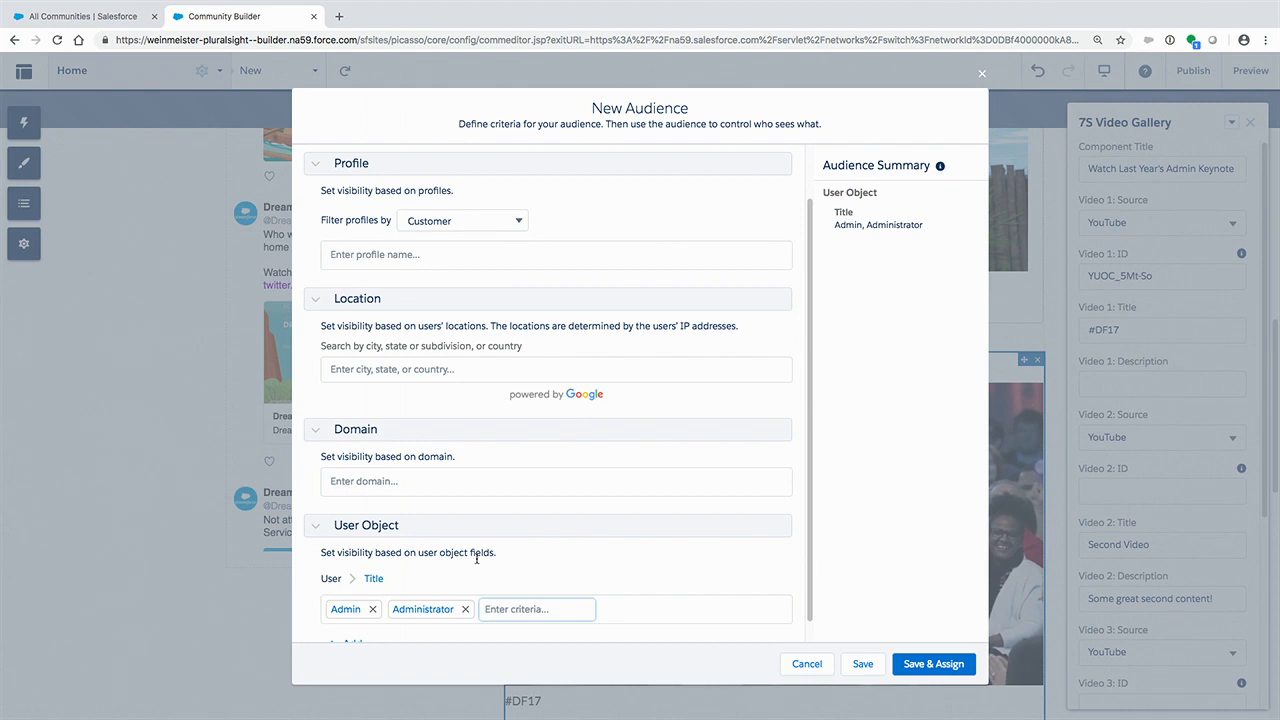
scroll(476, 560, down, 1)
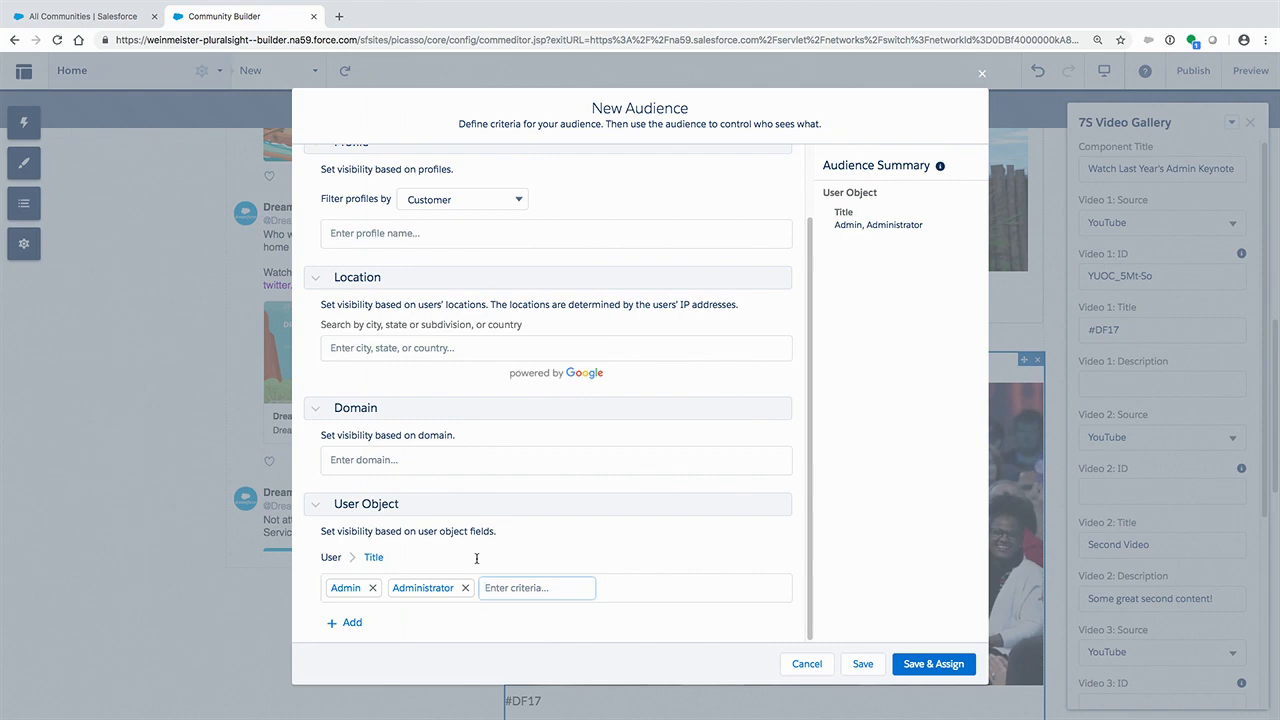
click(929, 664)
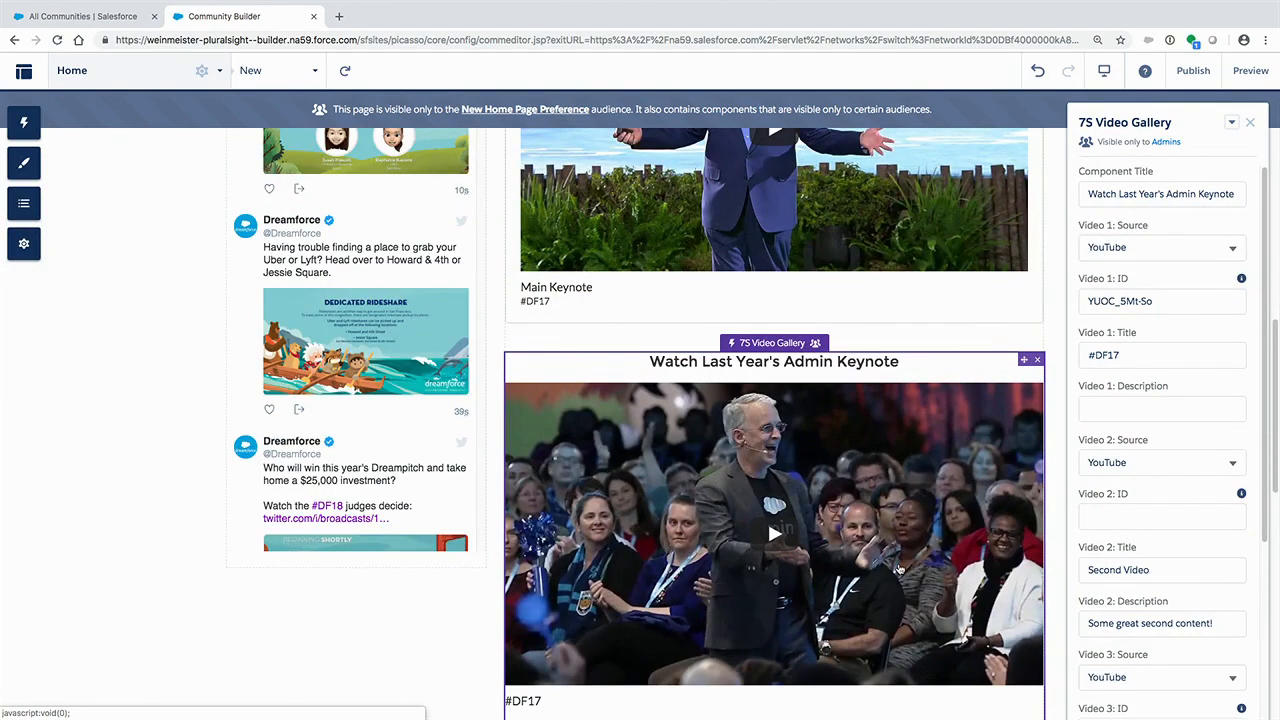
- Start a new audience named "Devs" from the audience assignment of the Dev Keynote video gallery
scroll(905, 570, down, 3)
click(940, 492)
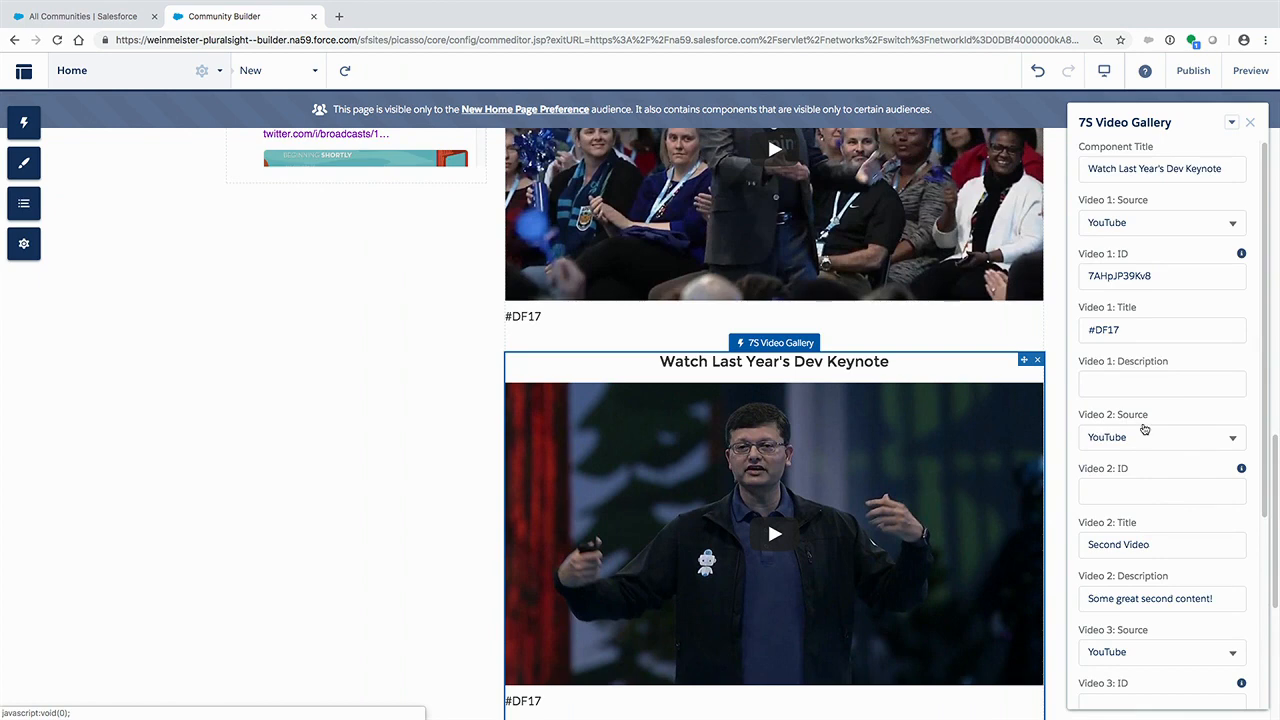
click(1231, 122)
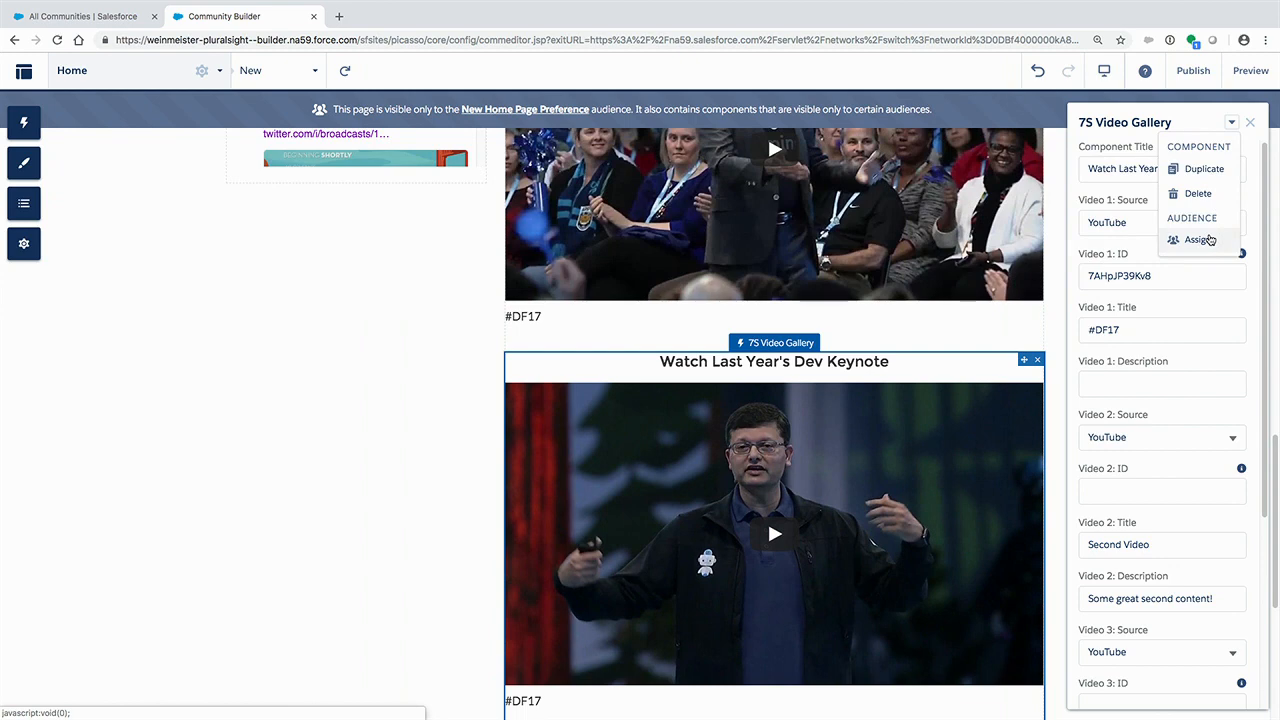
click(1207, 240)
click(600, 250)
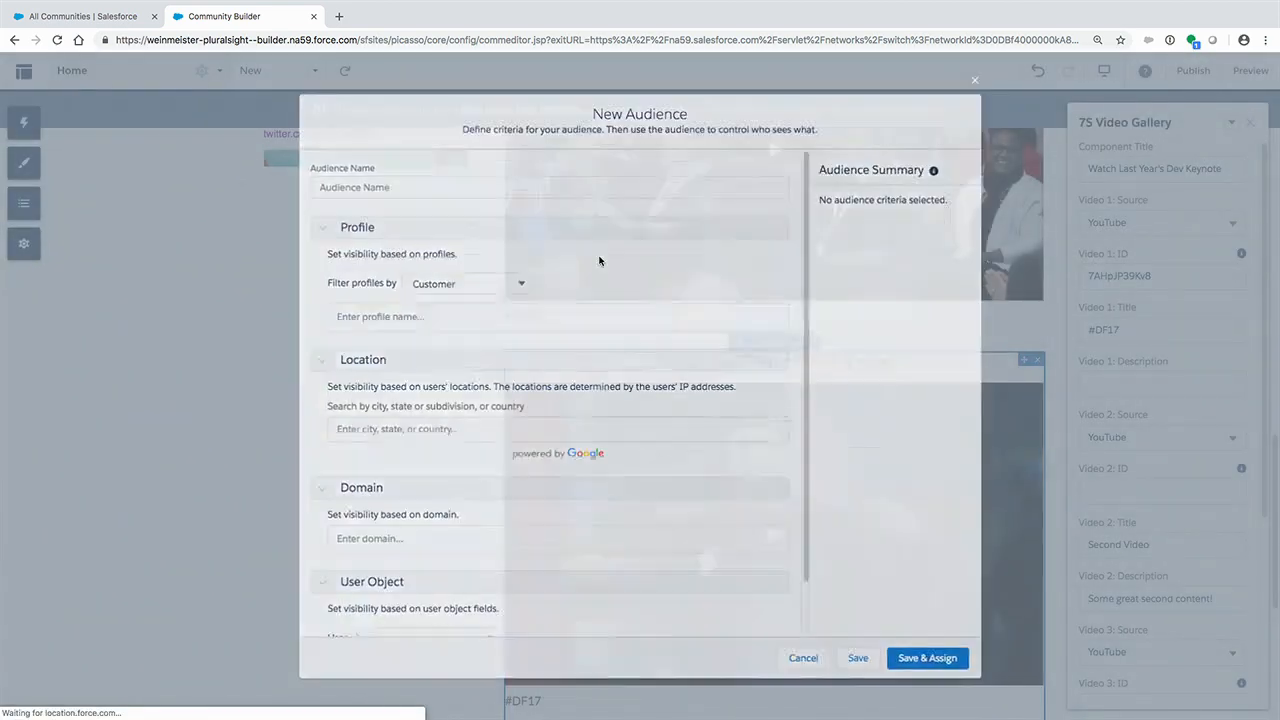
text(Deve)
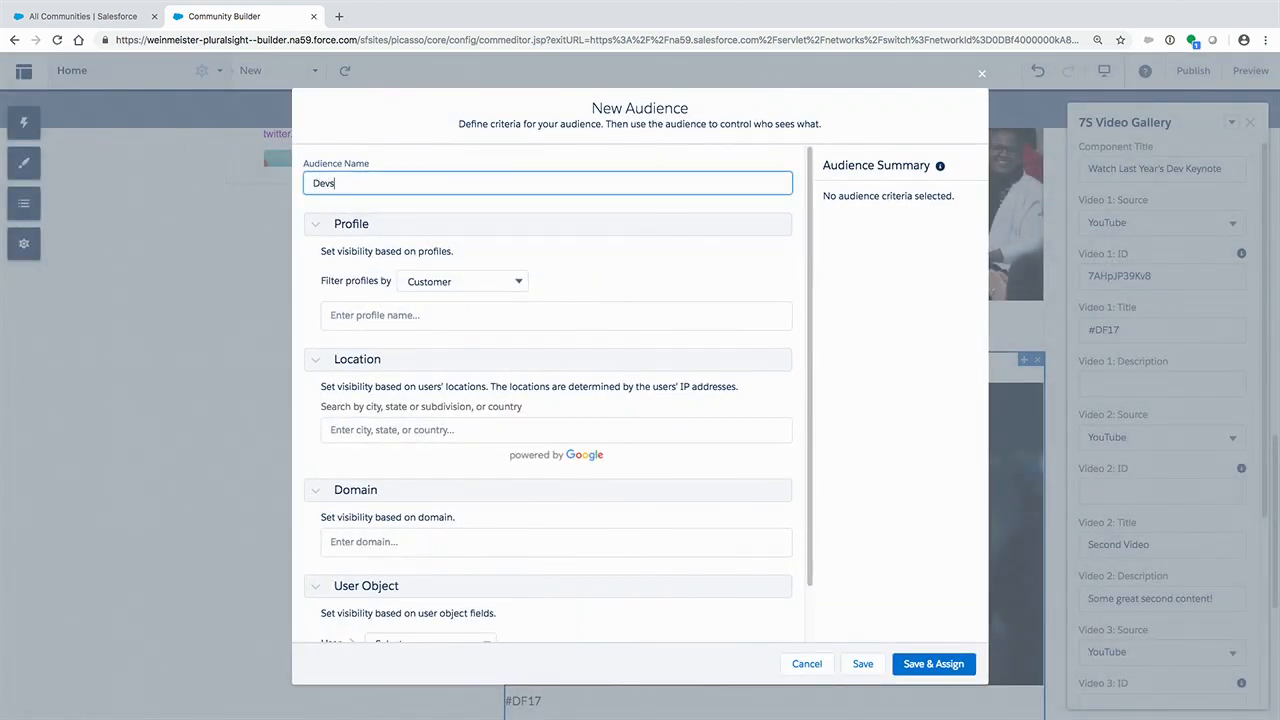
- Add the User Title criteria "Dev" and "Developer" to the Devs audience, then save and assign it to the Dev Keynote gallery
scroll(460, 366, down, 2)
click(440, 582)
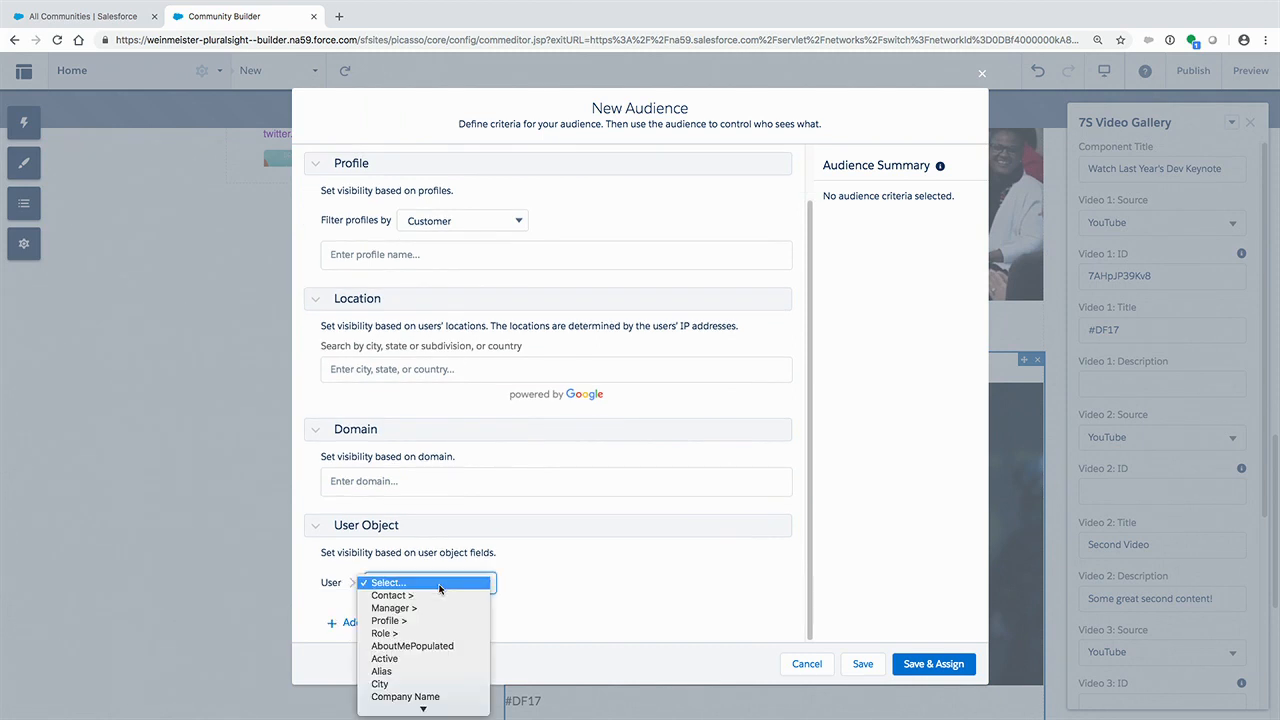
scroll(440, 588, down, 5)
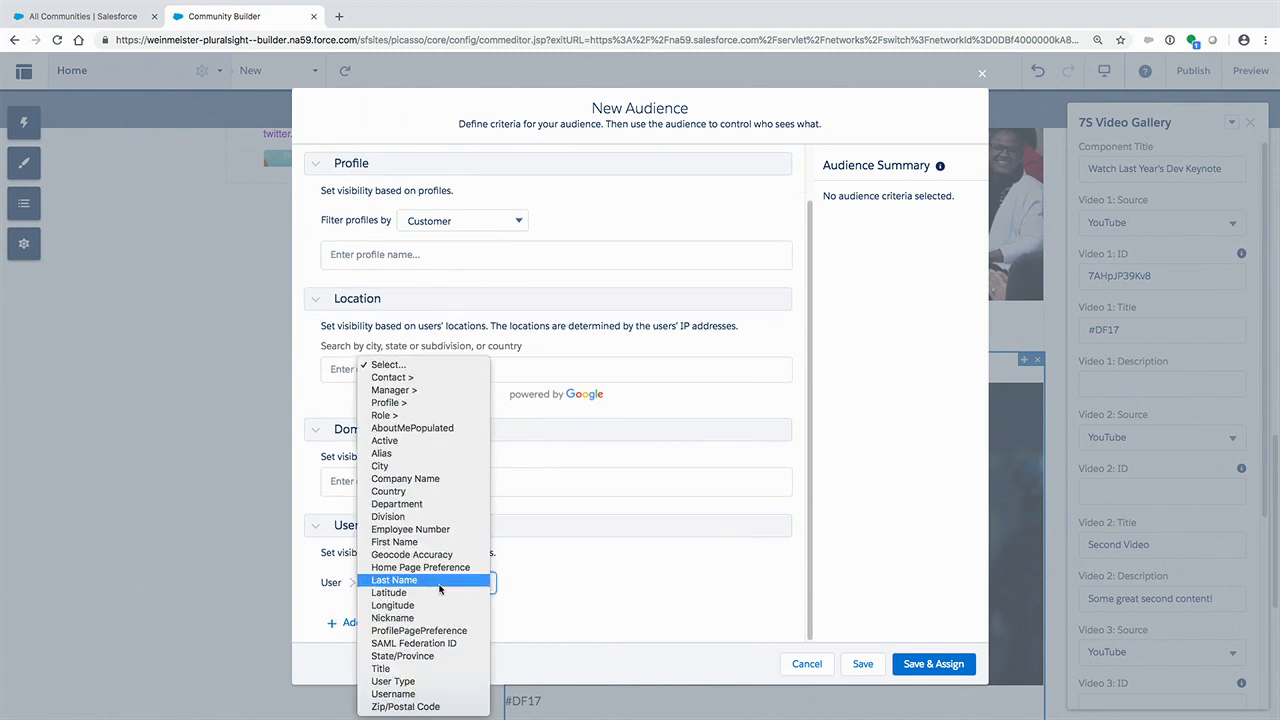
click(423, 669)
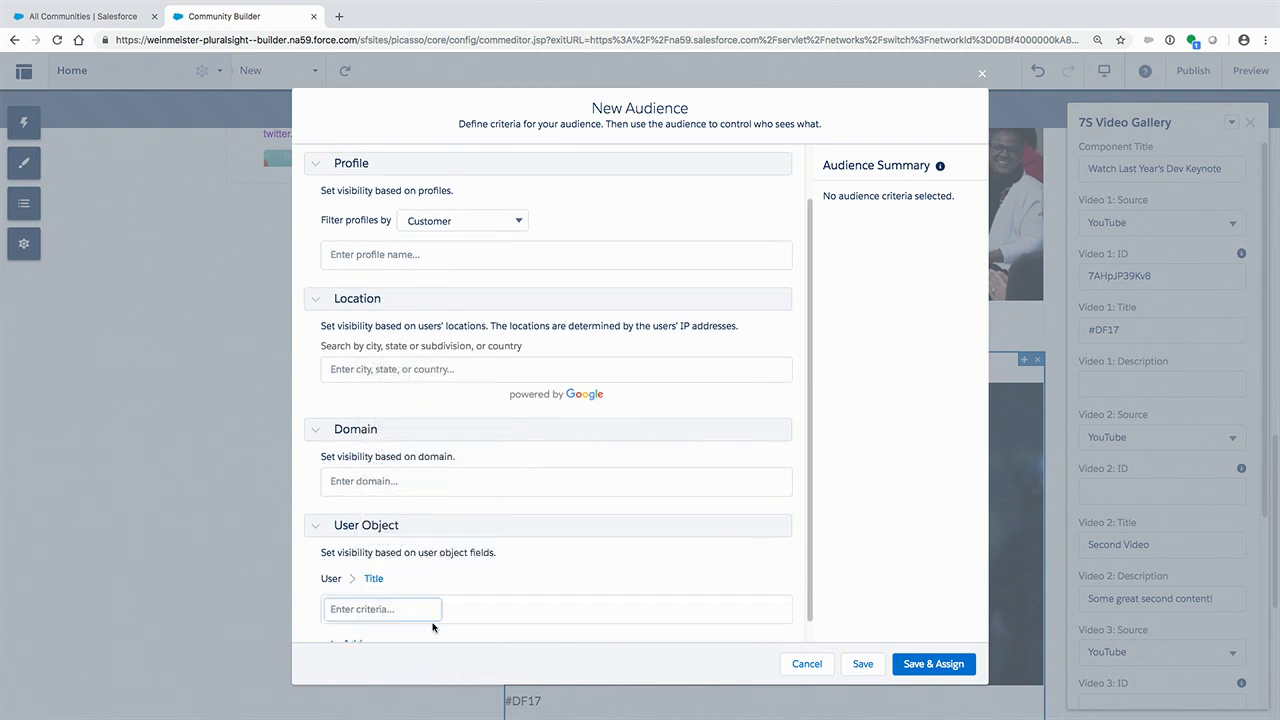
text(Dev)
key(Return)
text(Developer)
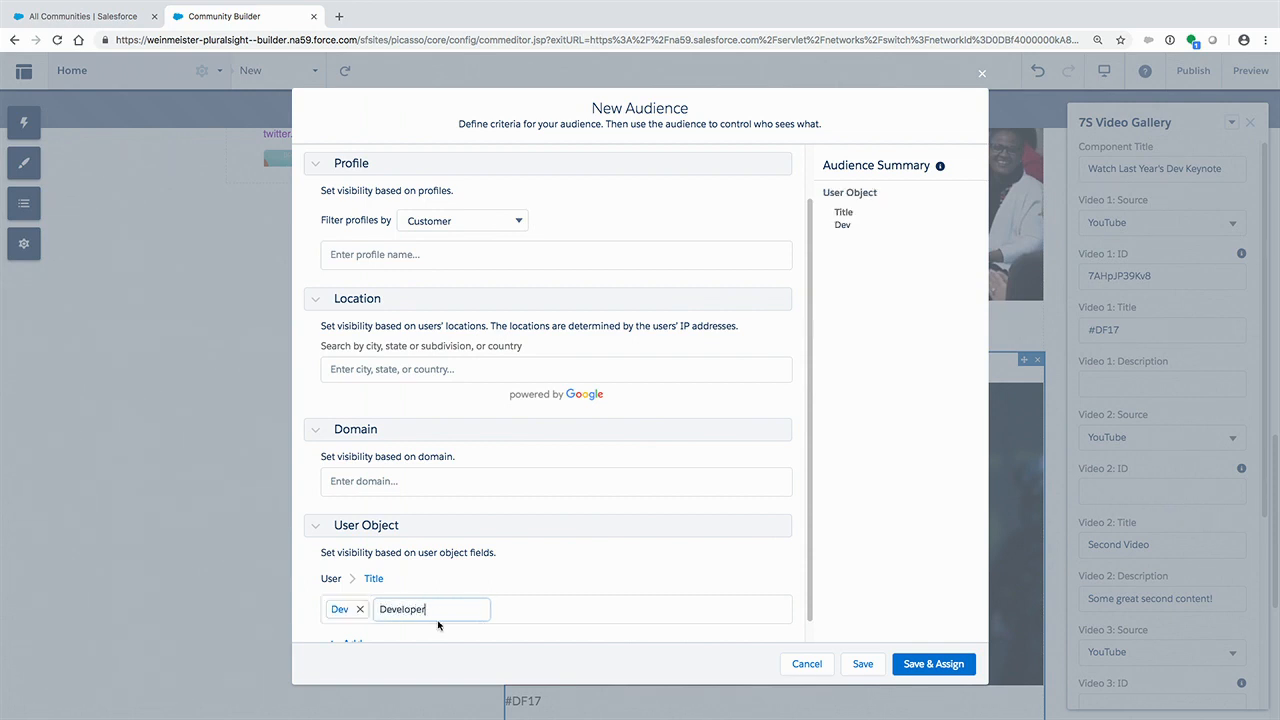
key(Return)
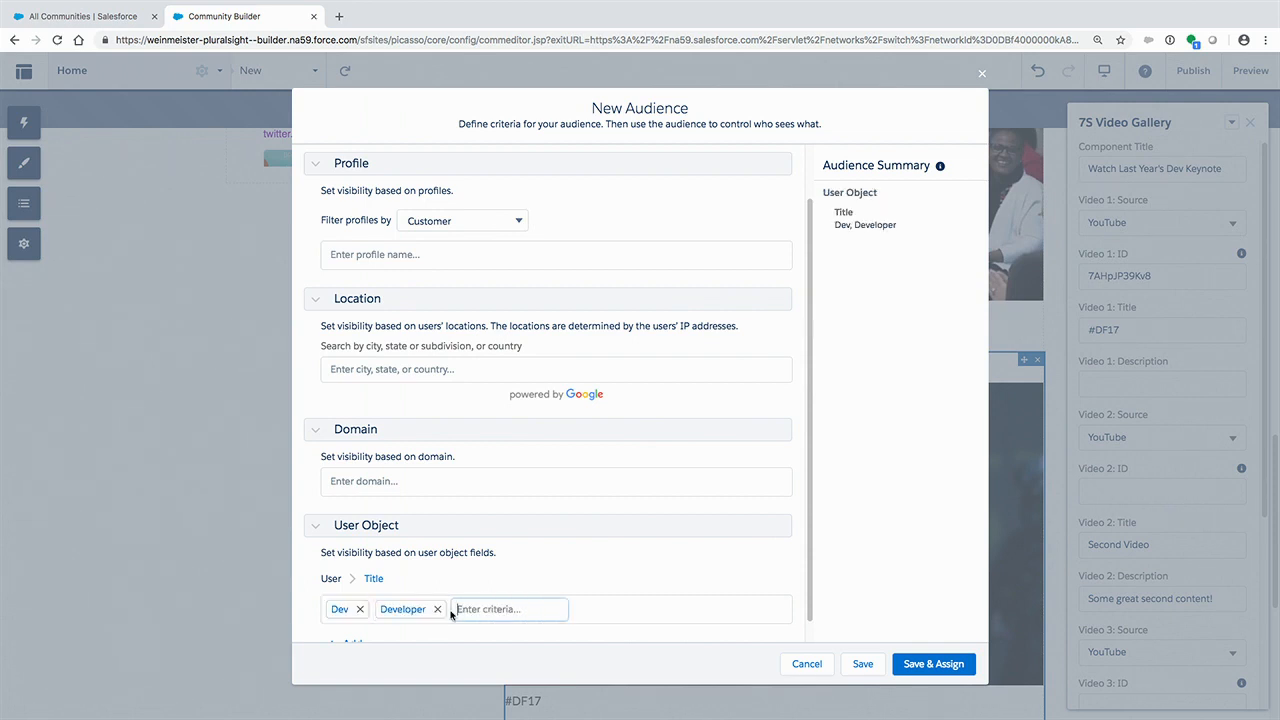
click(935, 664)
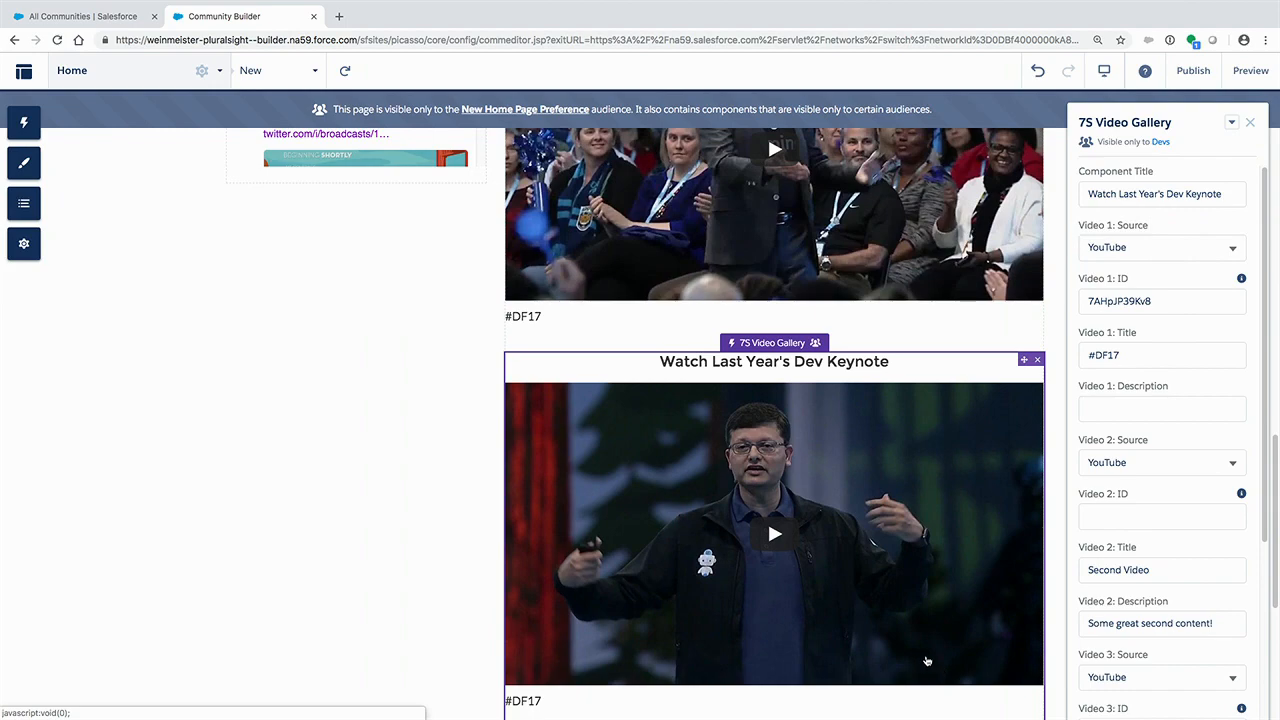
- Delete the general "Watch Last Year's Keynote" video gallery from the page and close the Dev Keynote gallery's properties
scroll(819, 540, up, 4)
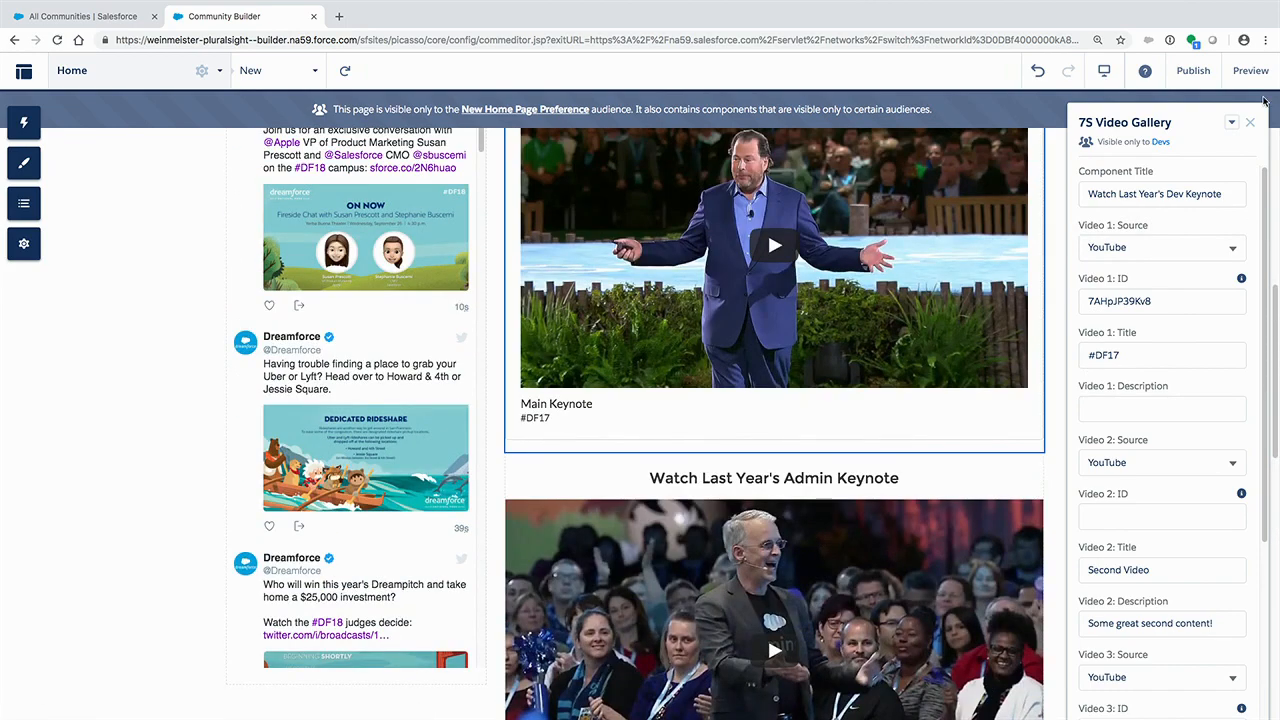
click(1250, 122)
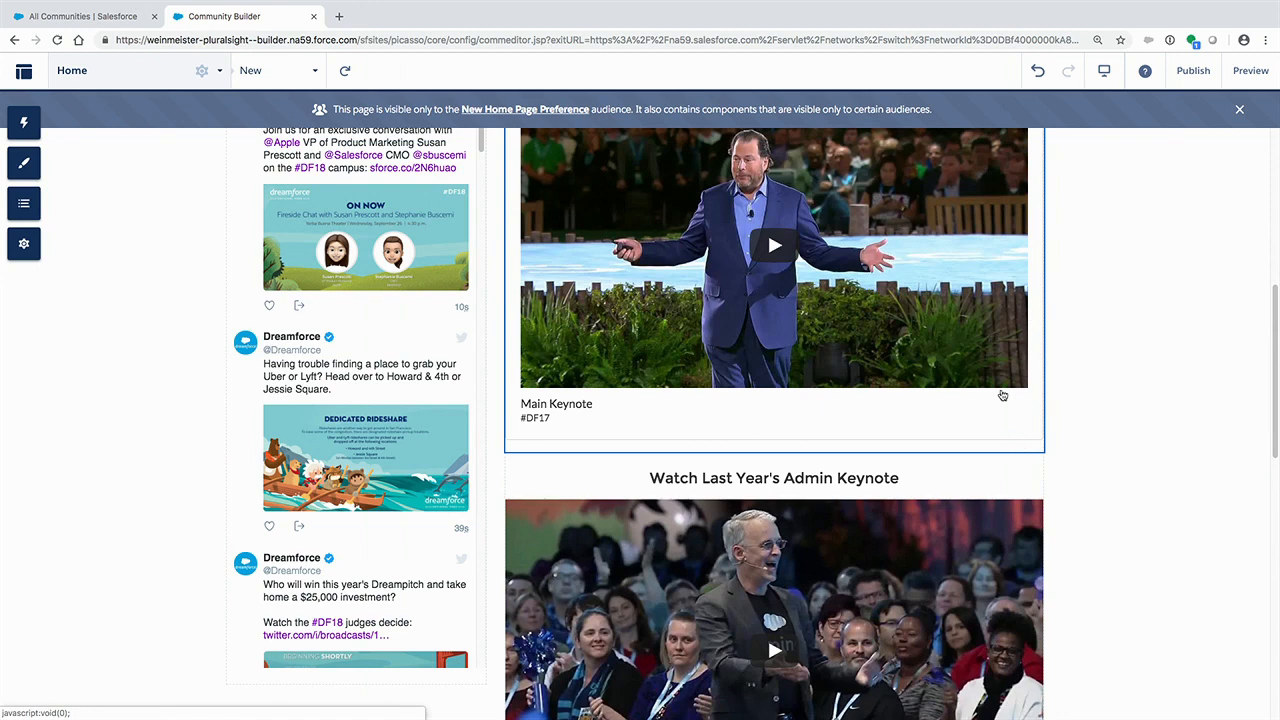
scroll(1003, 396, up, 2)
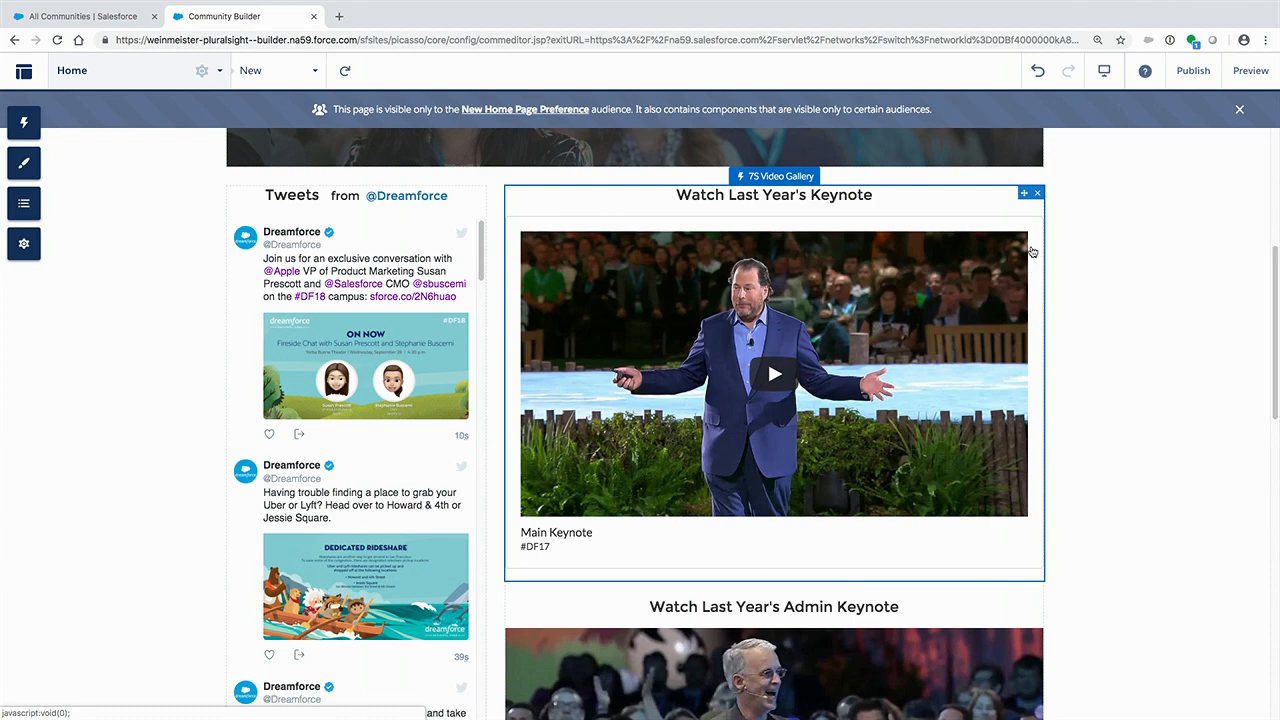
click(1040, 194)
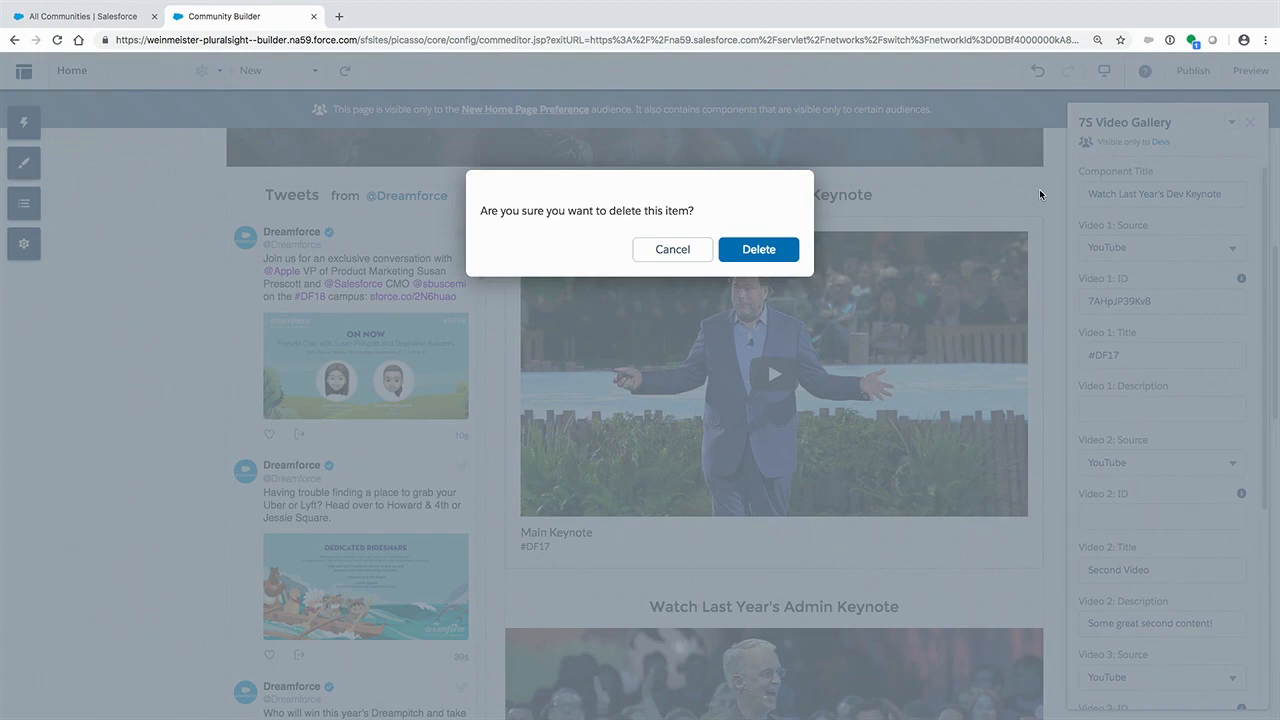
click(766, 254)
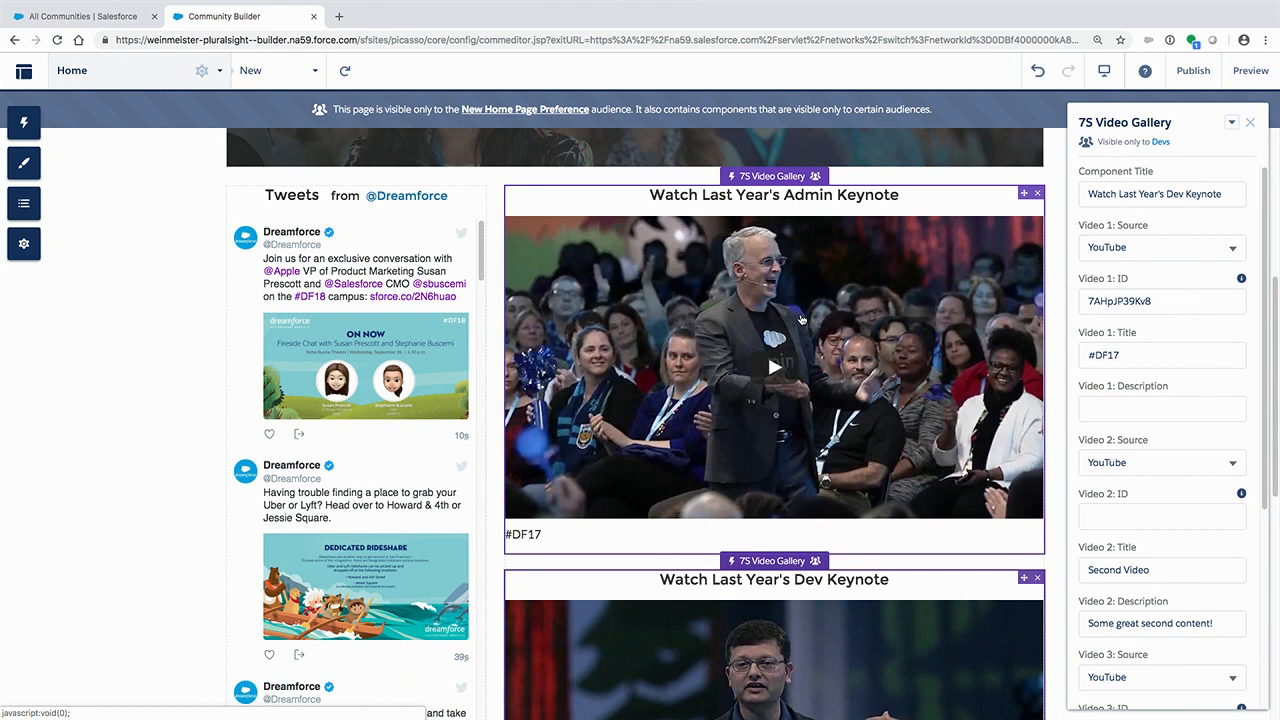
click(1249, 123)
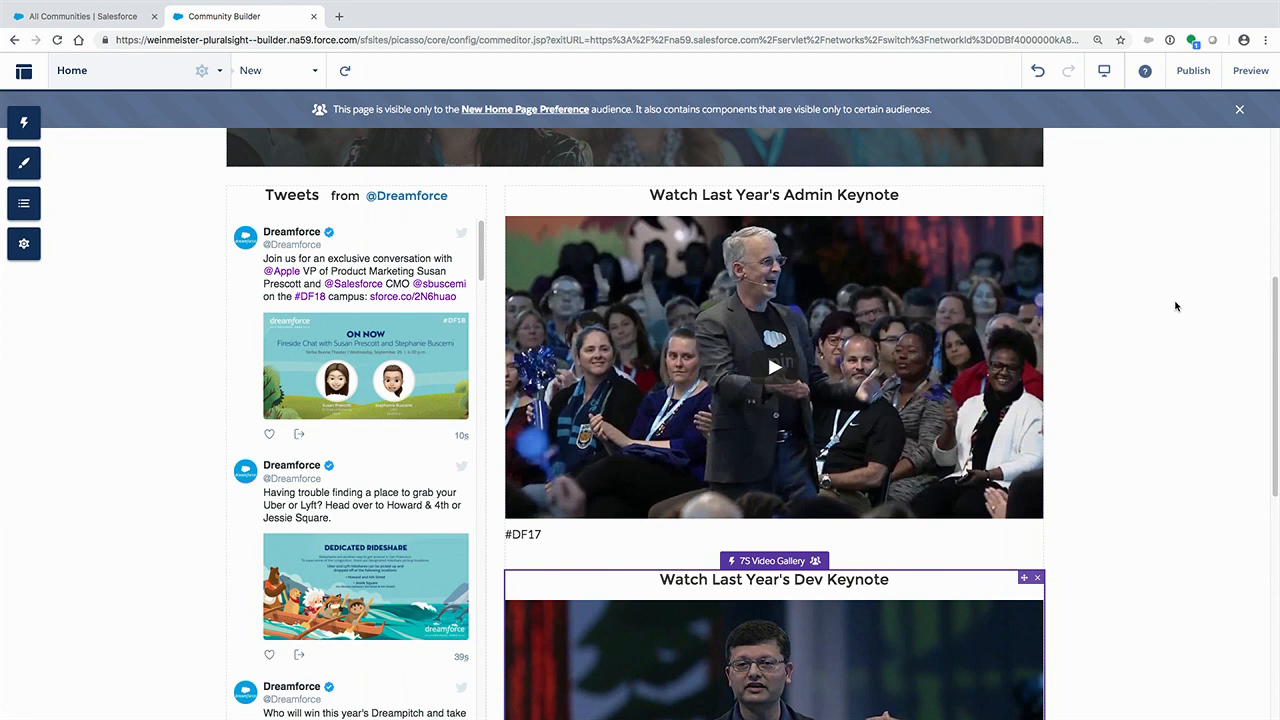
- Create a new branding set named "DayCo" from the theme's branding set management and save it
scroll(1176, 306, up, 4)
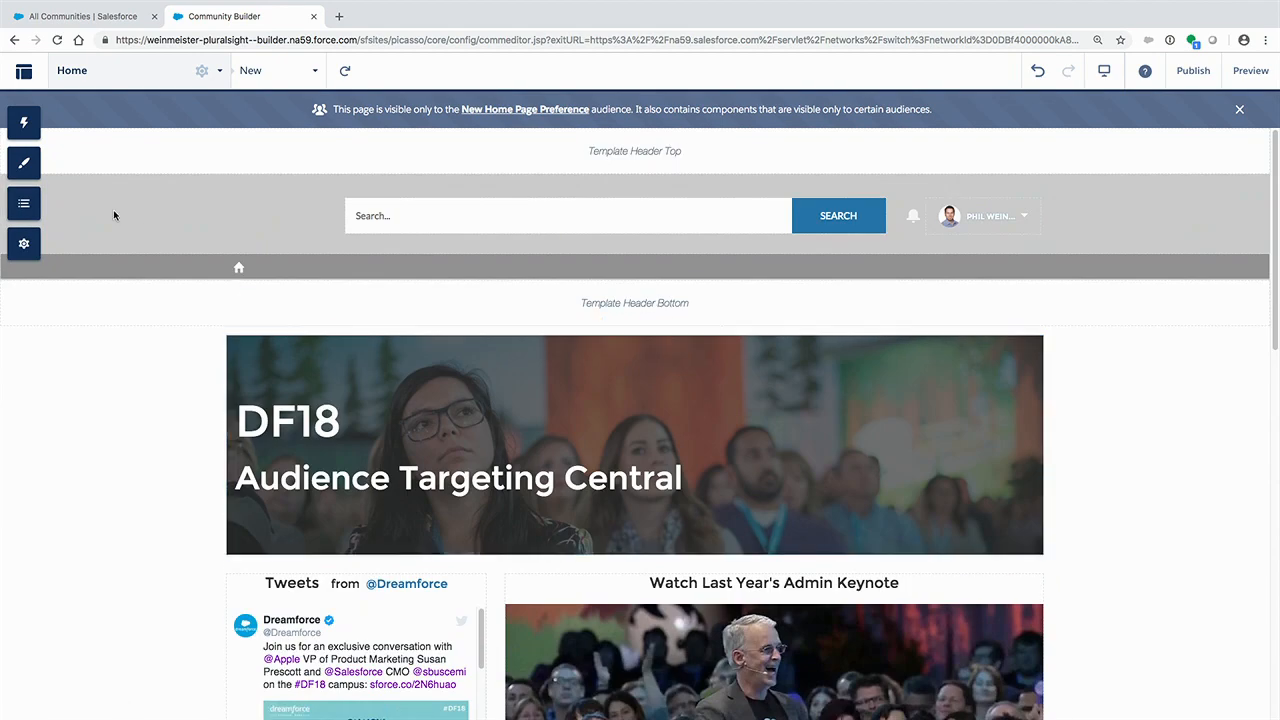
click(31, 167)
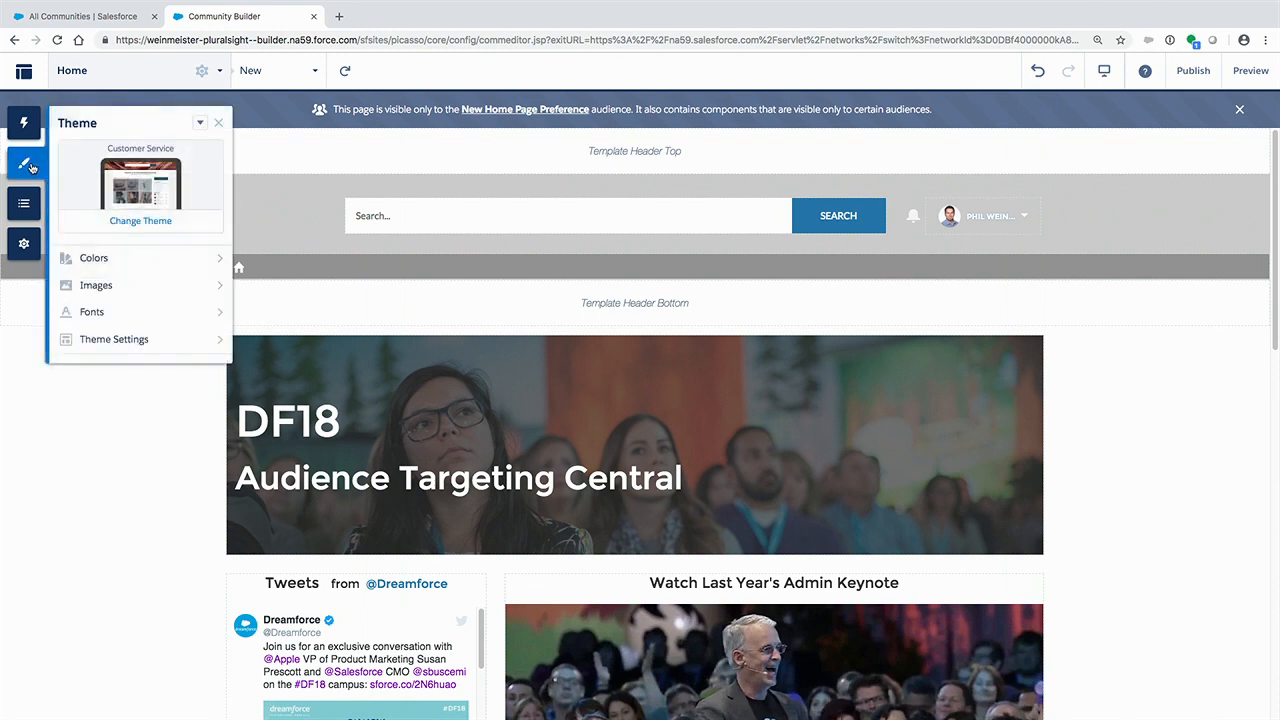
click(201, 124)
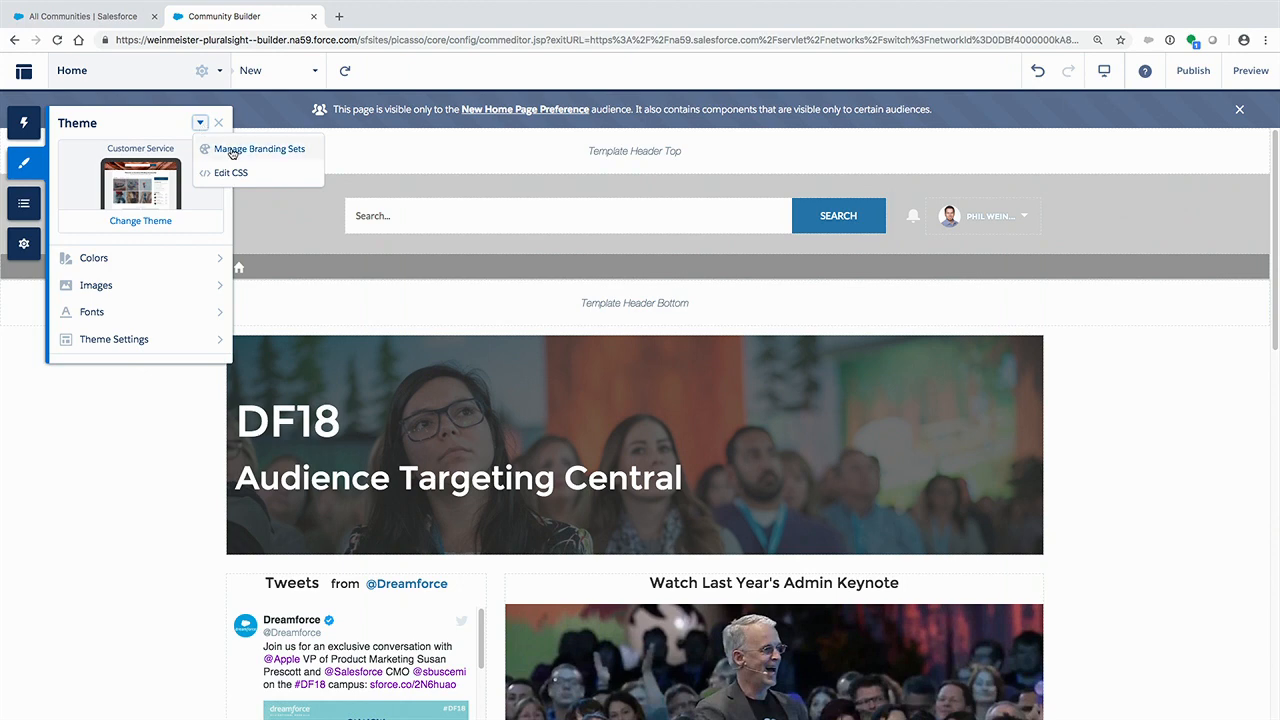
click(314, 156)
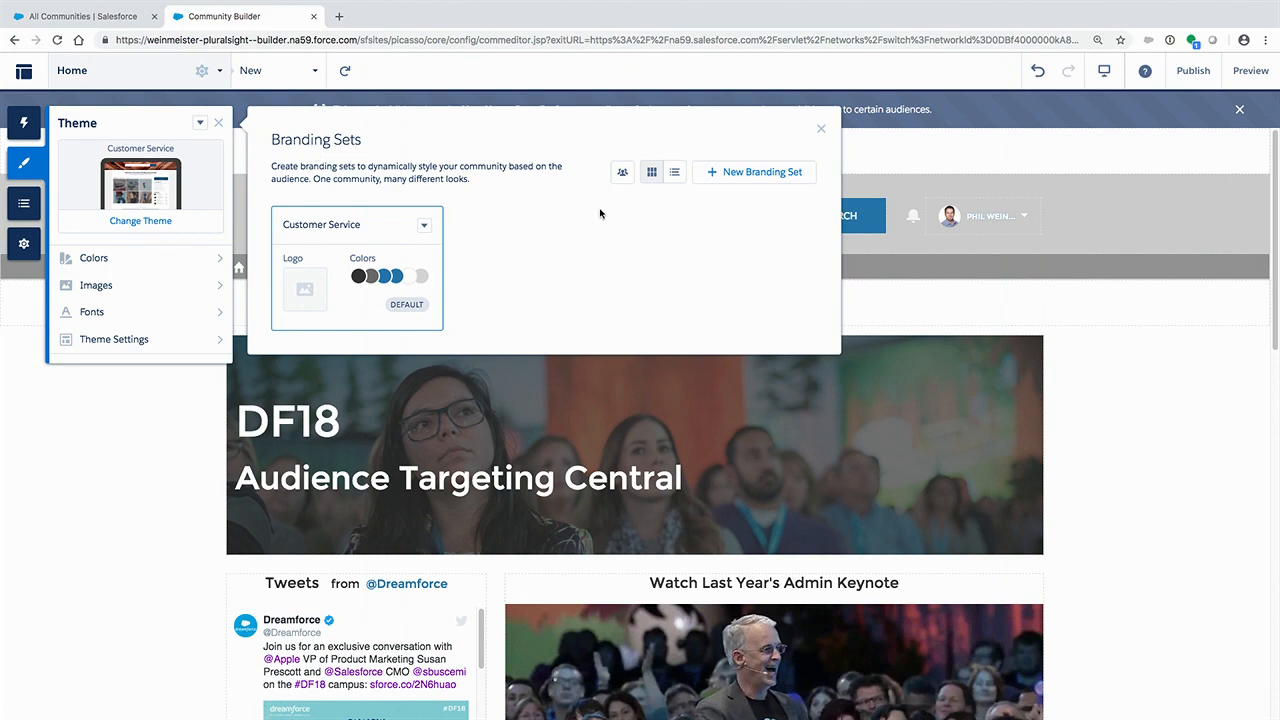
click(782, 175)
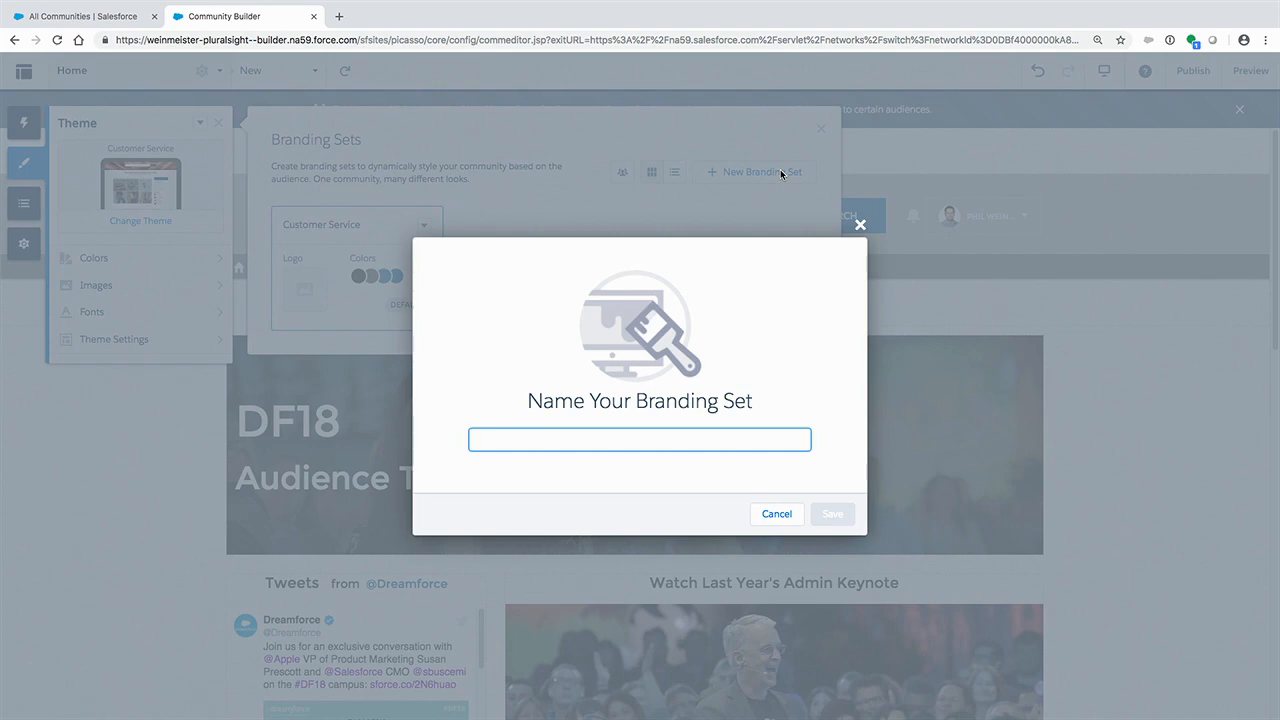
text(DayCo)
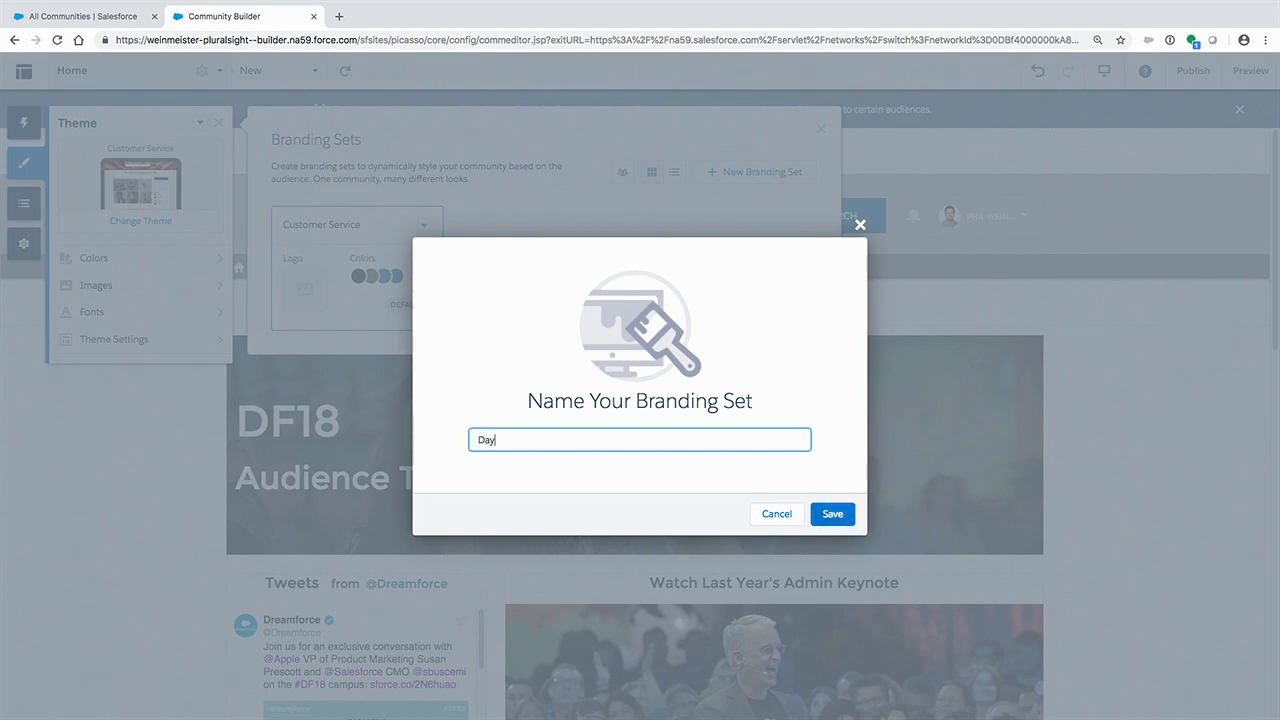
click(833, 513)
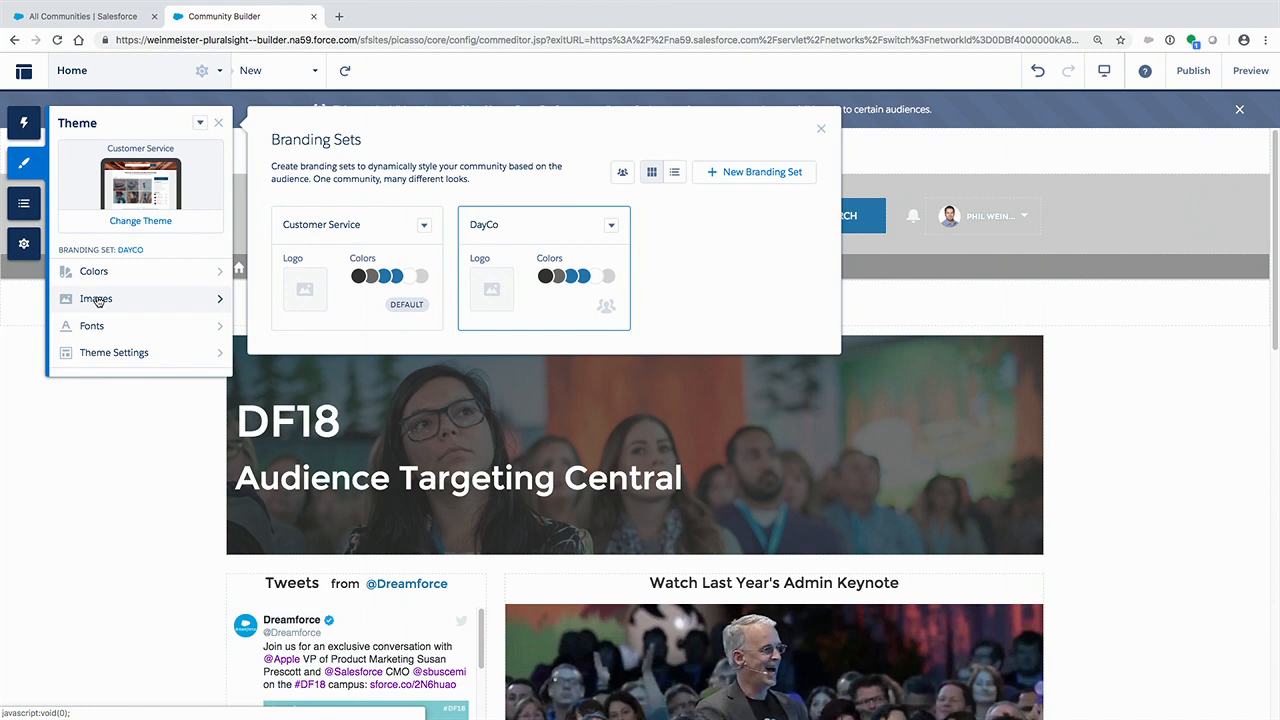
- Set the DayCo branding set's company logo to the DayCoNew image from the Asset Library
click(179, 298)
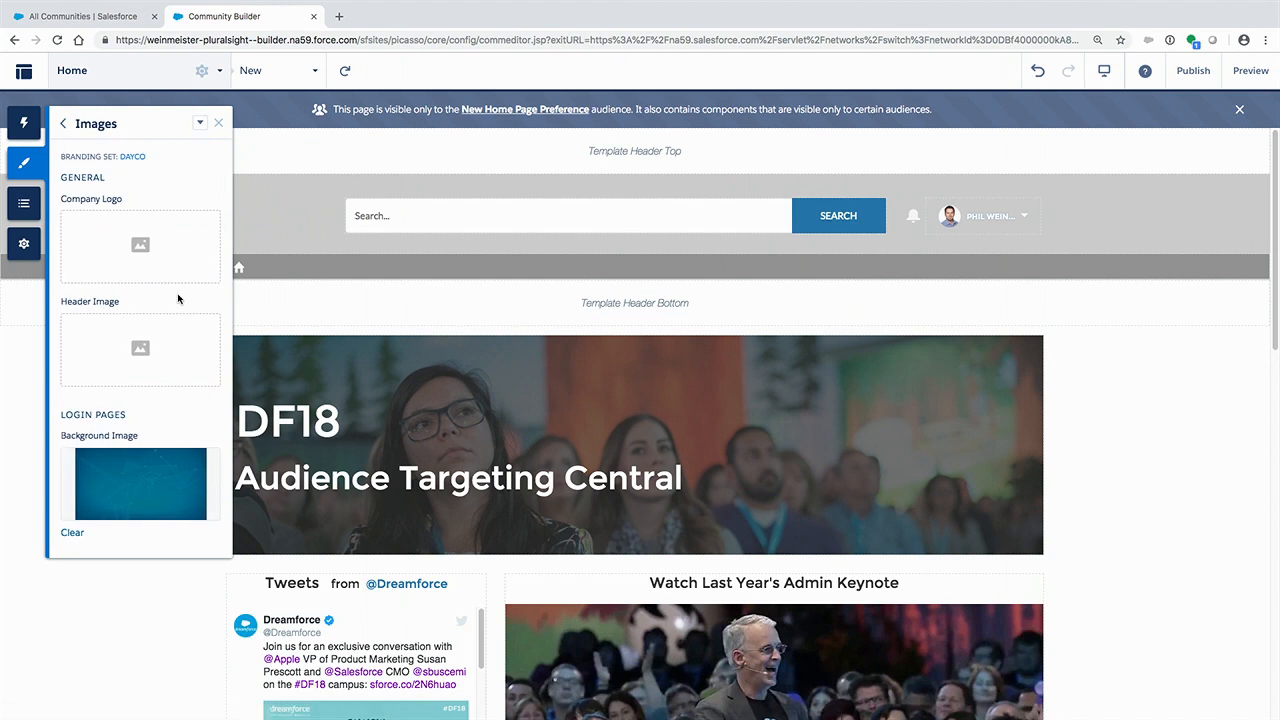
click(144, 256)
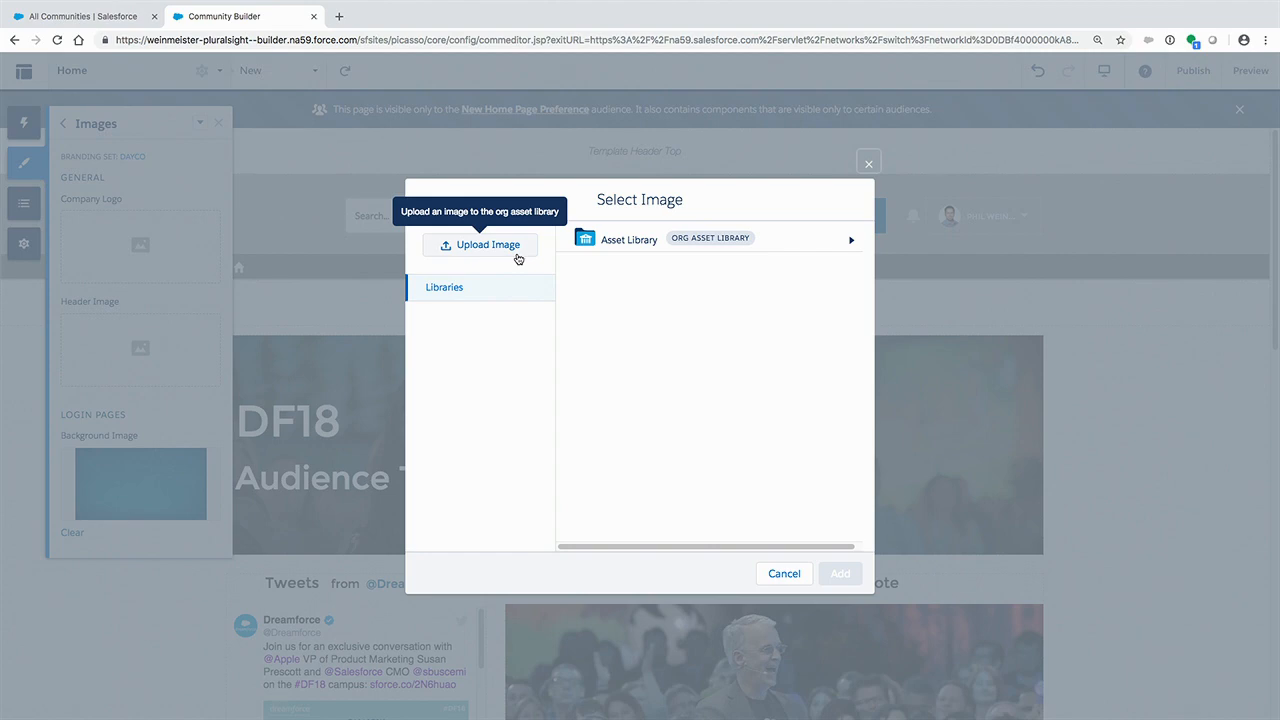
click(640, 250)
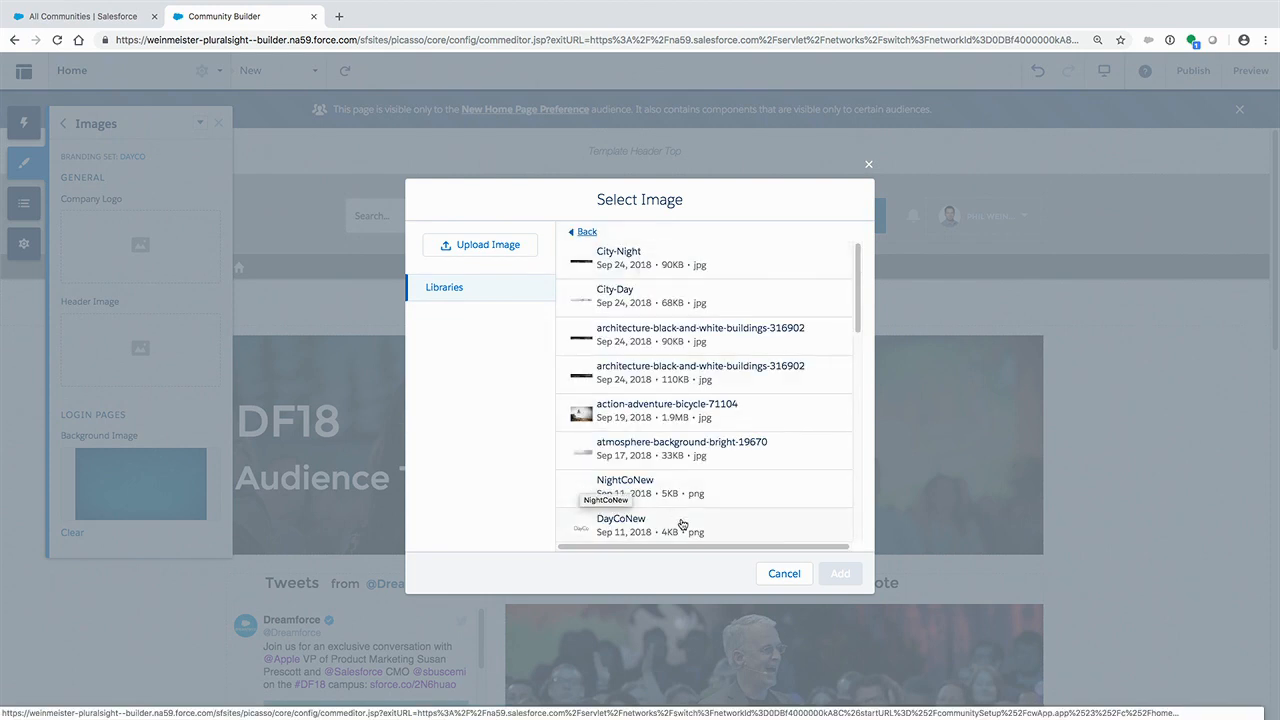
click(633, 524)
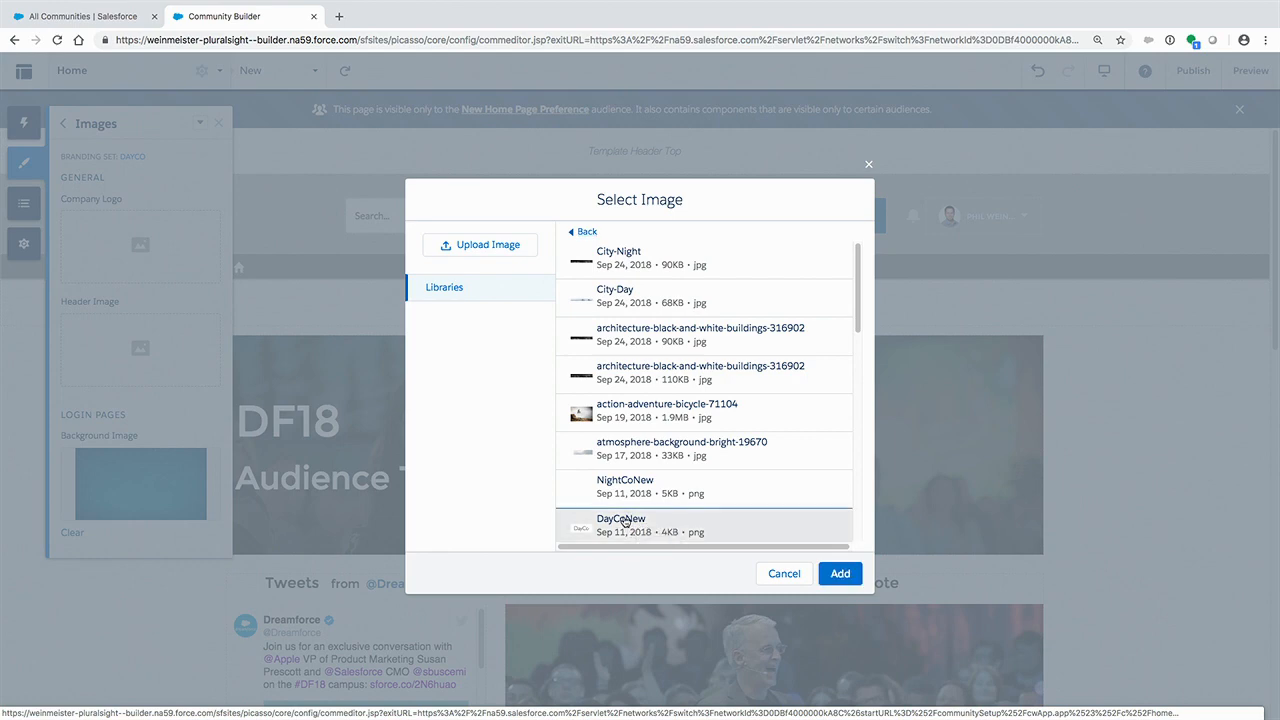
click(840, 573)
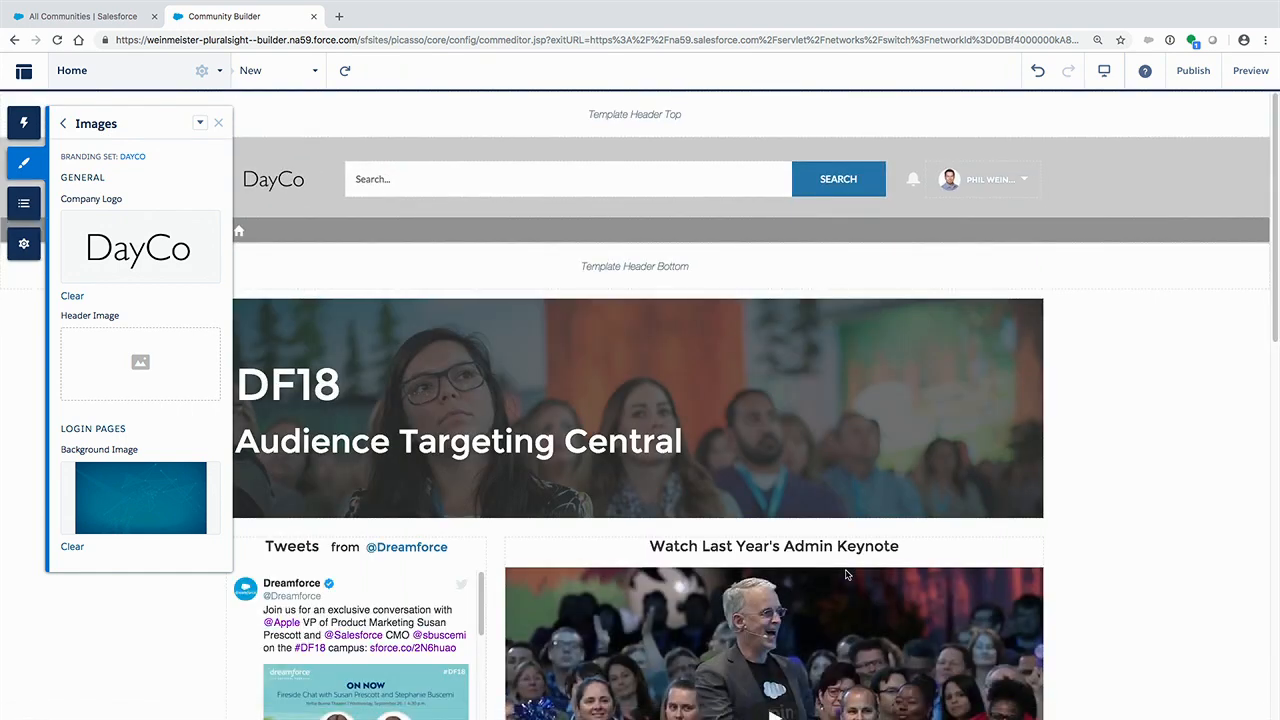
- Set the DayCo branding set's header image to City-Day from the Asset Library and close the theme settings
click(140, 370)
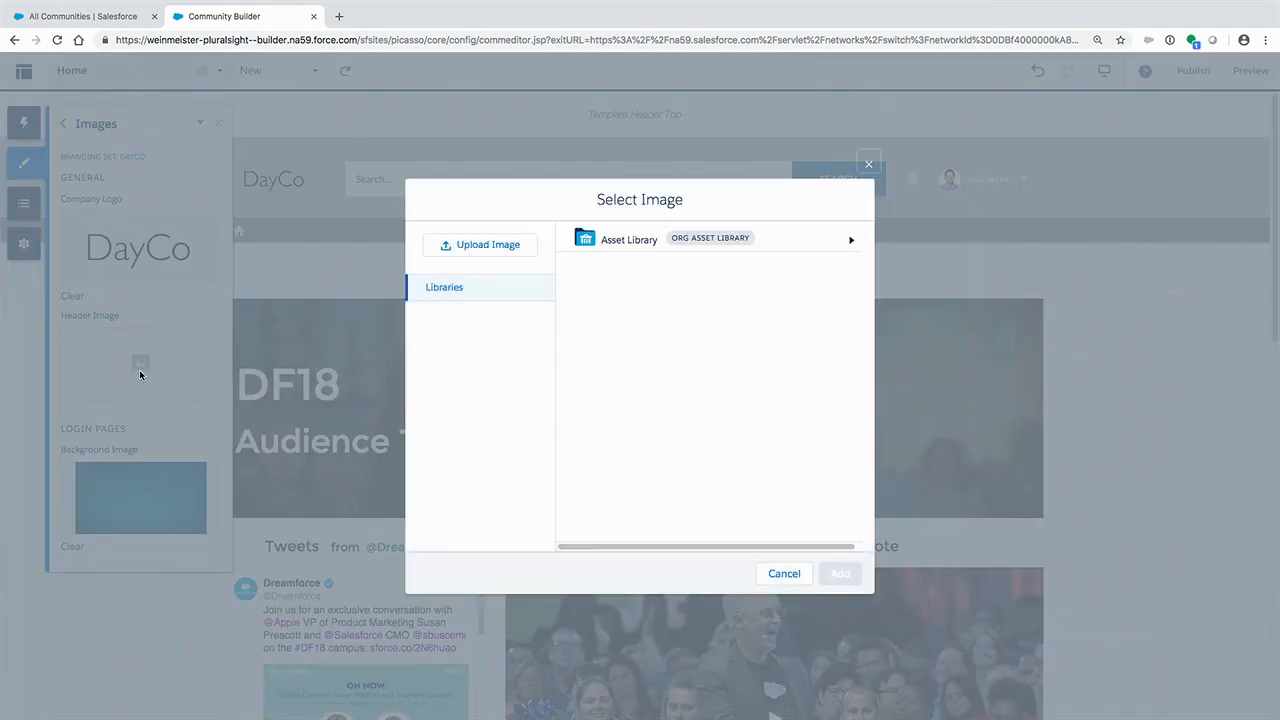
click(613, 248)
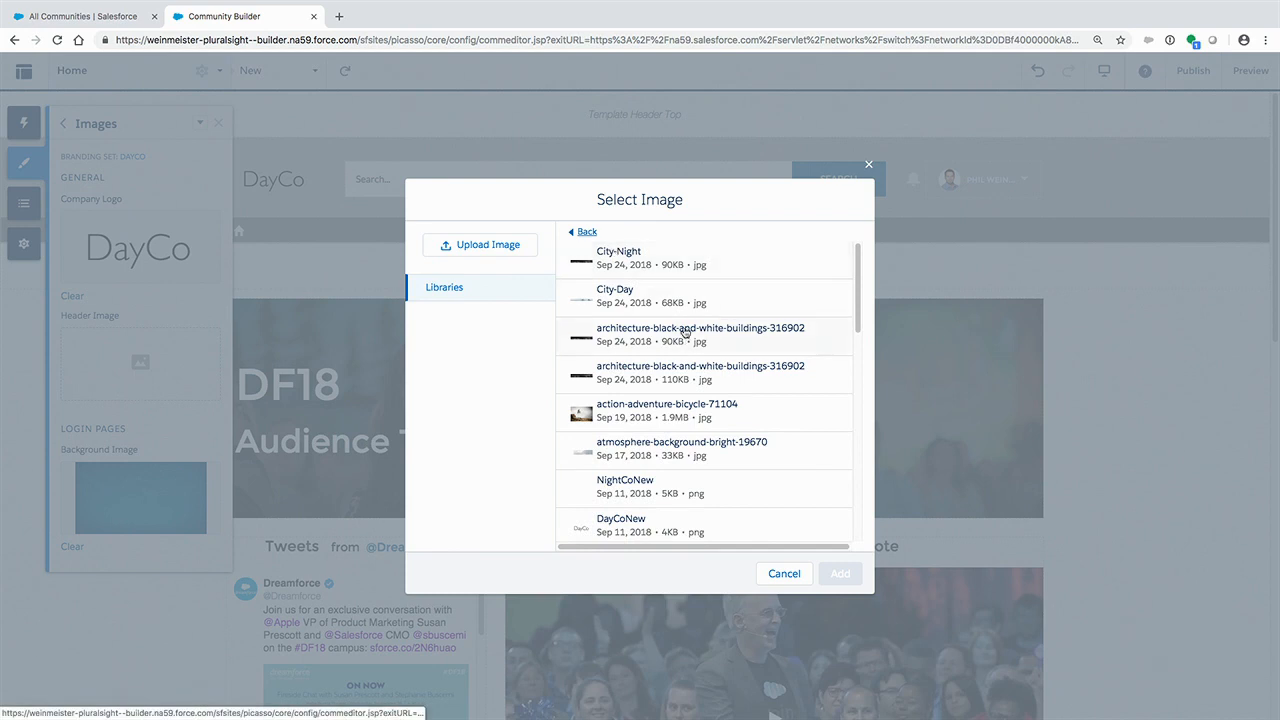
click(623, 299)
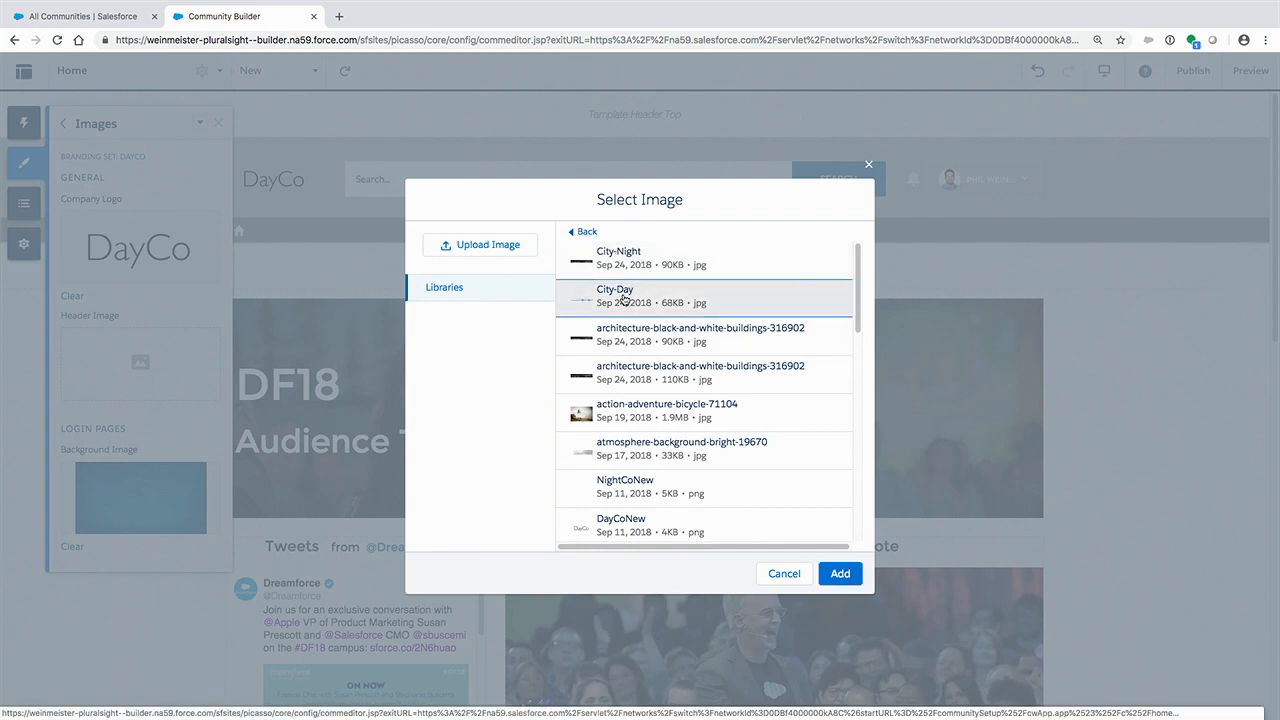
click(840, 574)
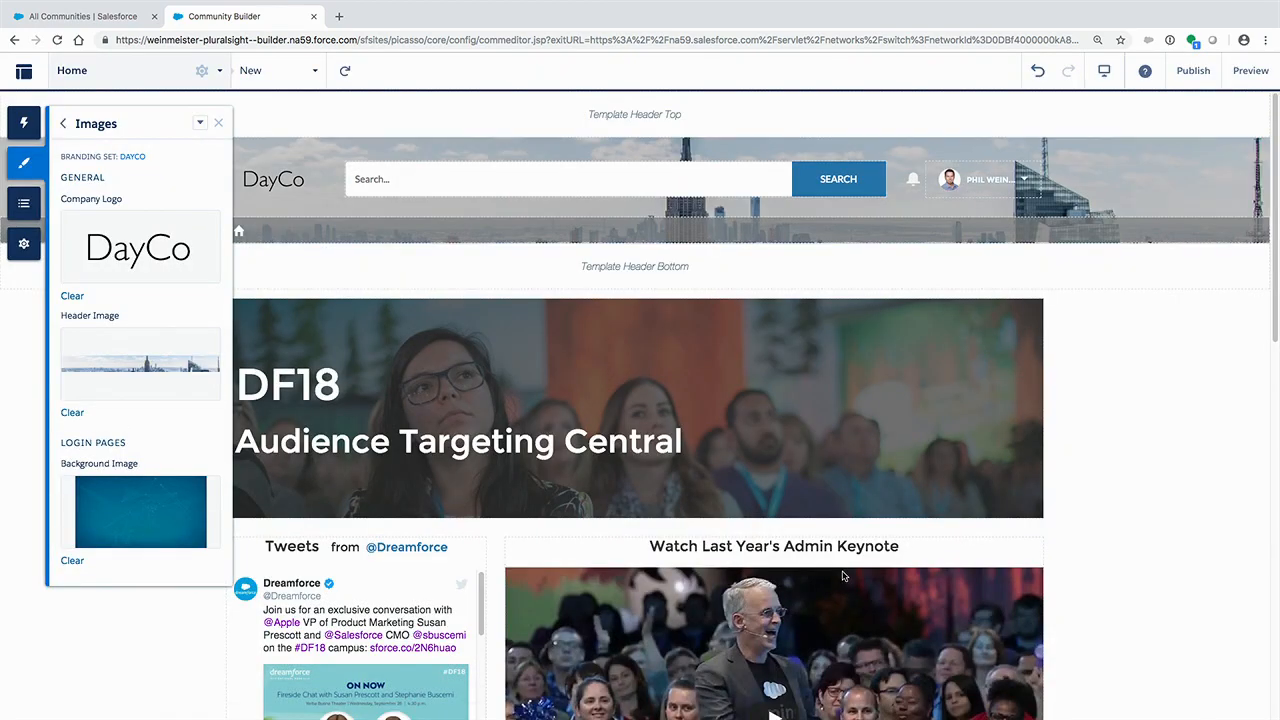
click(1186, 317)
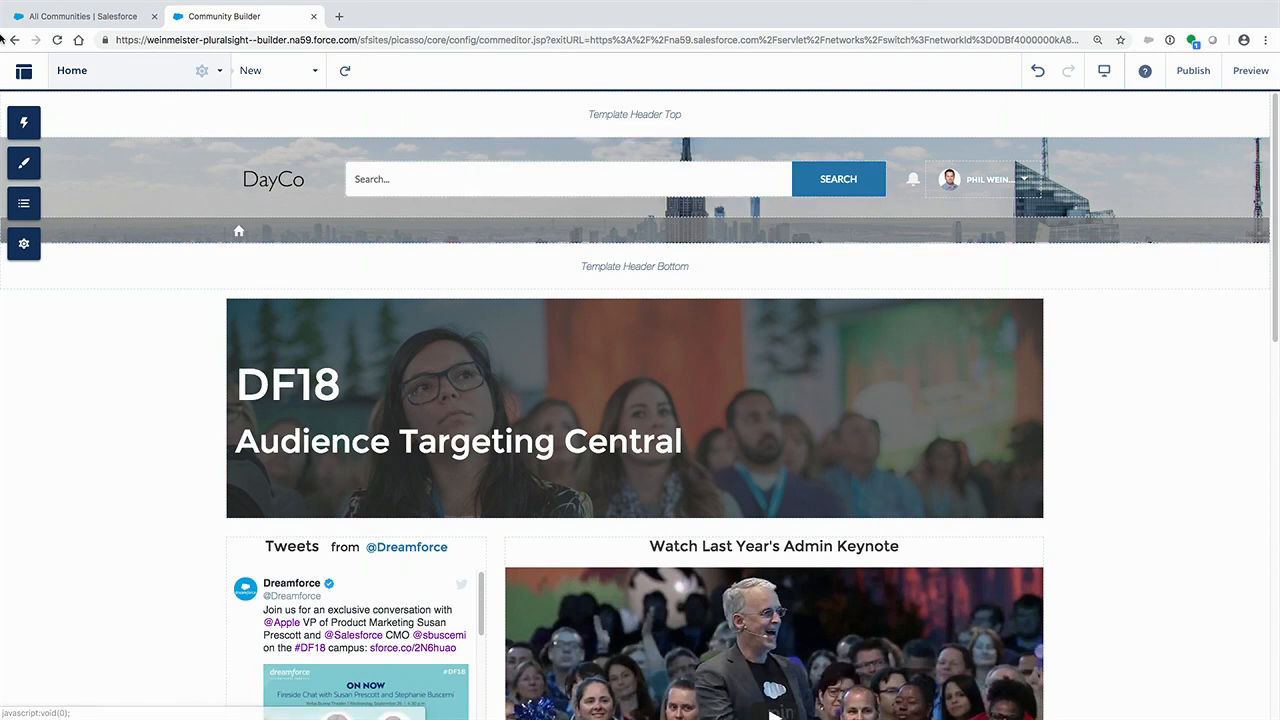
- Create another branding set named "NightCo" and save it
click(25, 164)
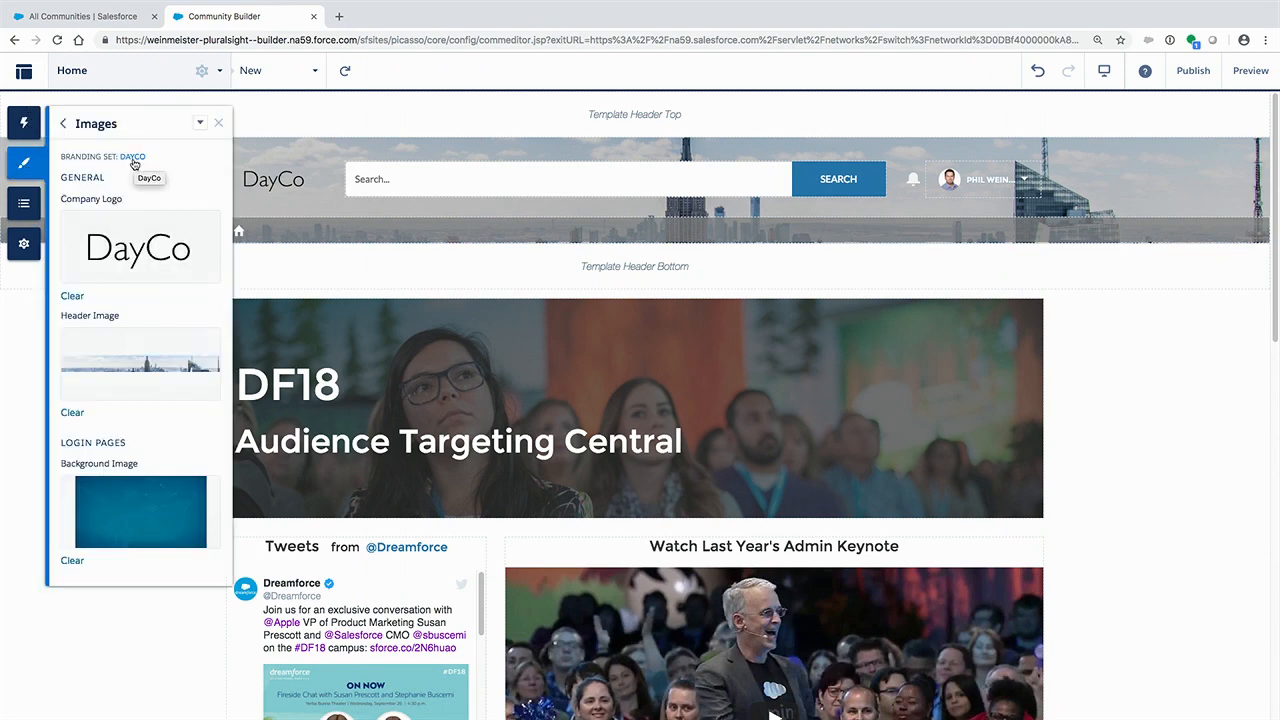
click(200, 122)
click(232, 150)
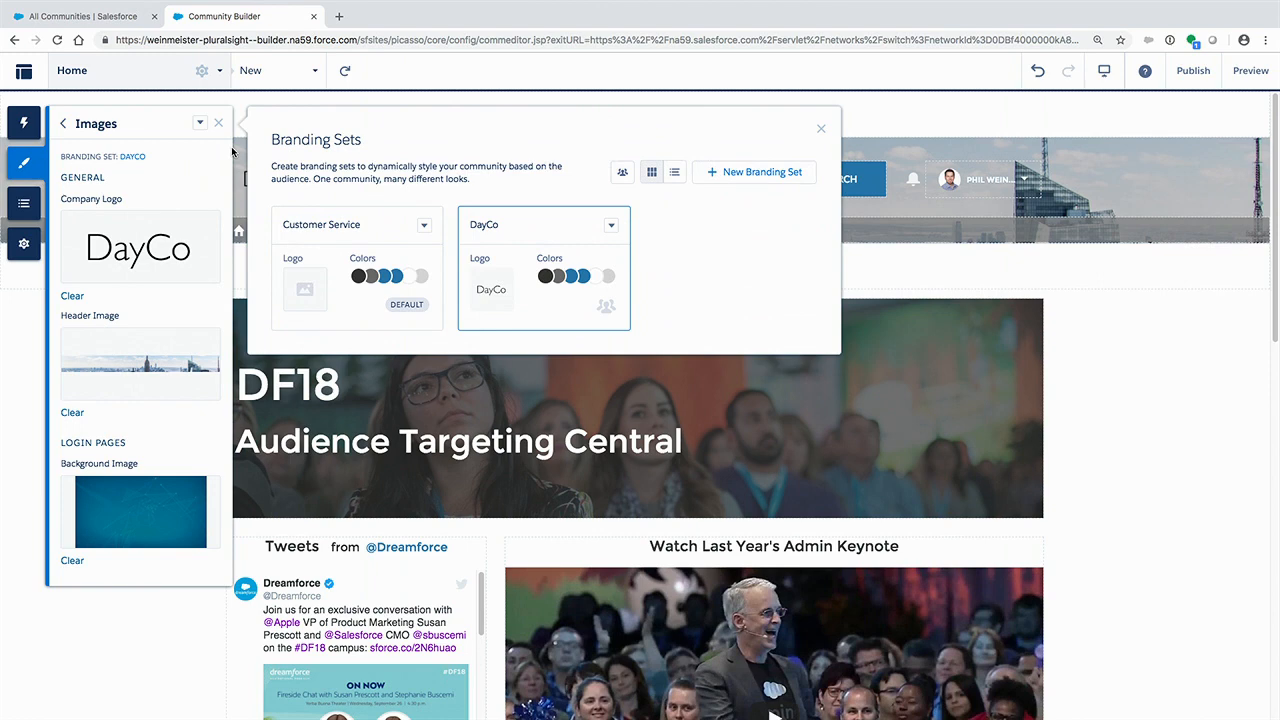
click(788, 176)
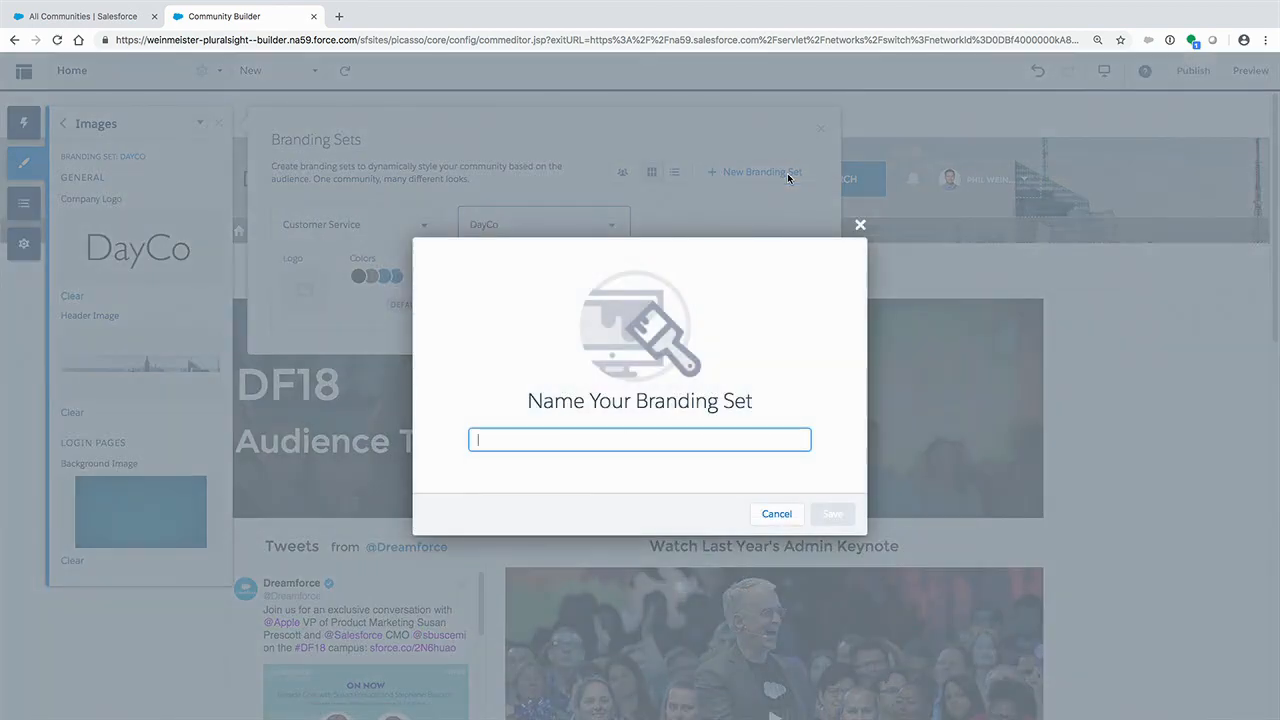
text(NightCo)
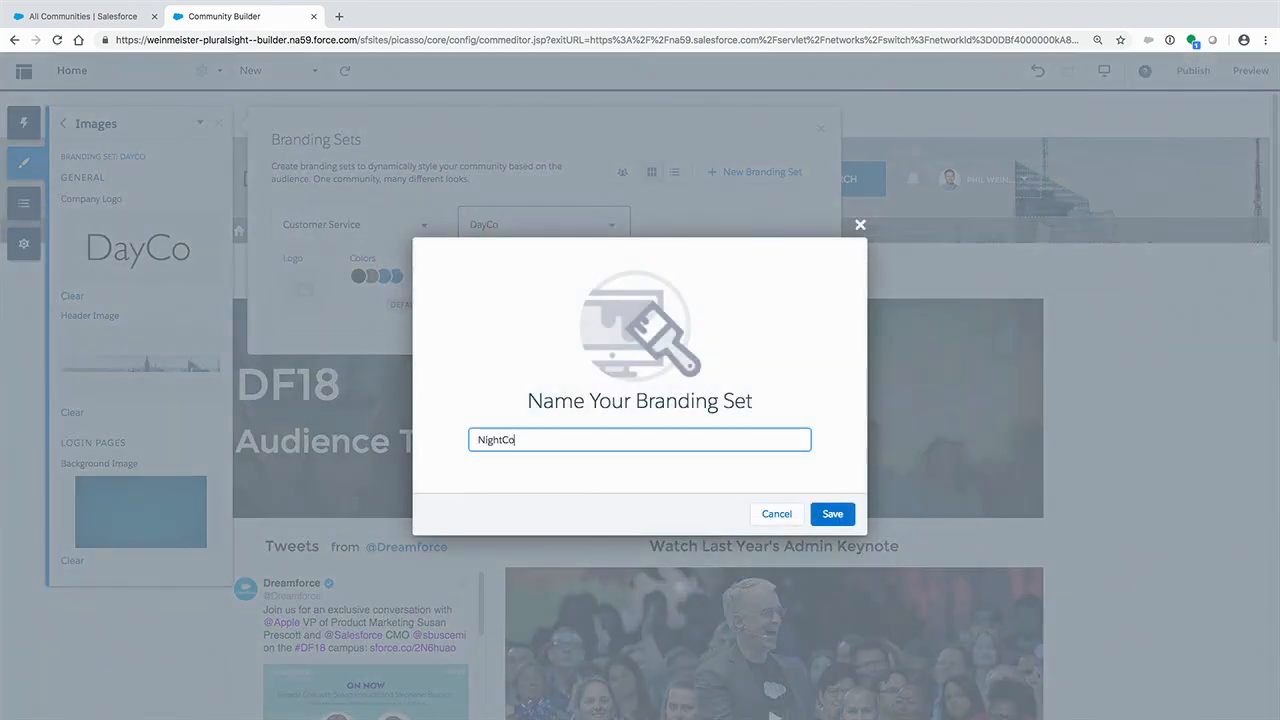
click(838, 522)
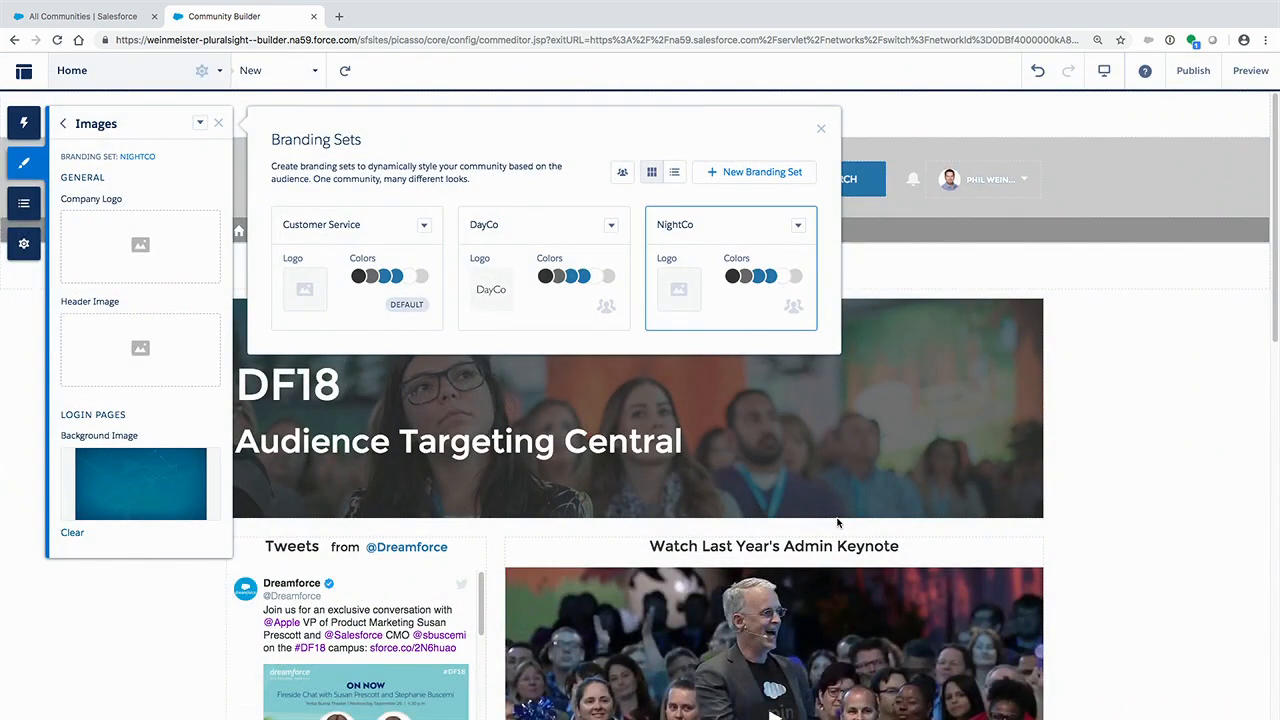
- Set the NightCo branding set's header image to City-Night from the Asset Library
click(138, 348)
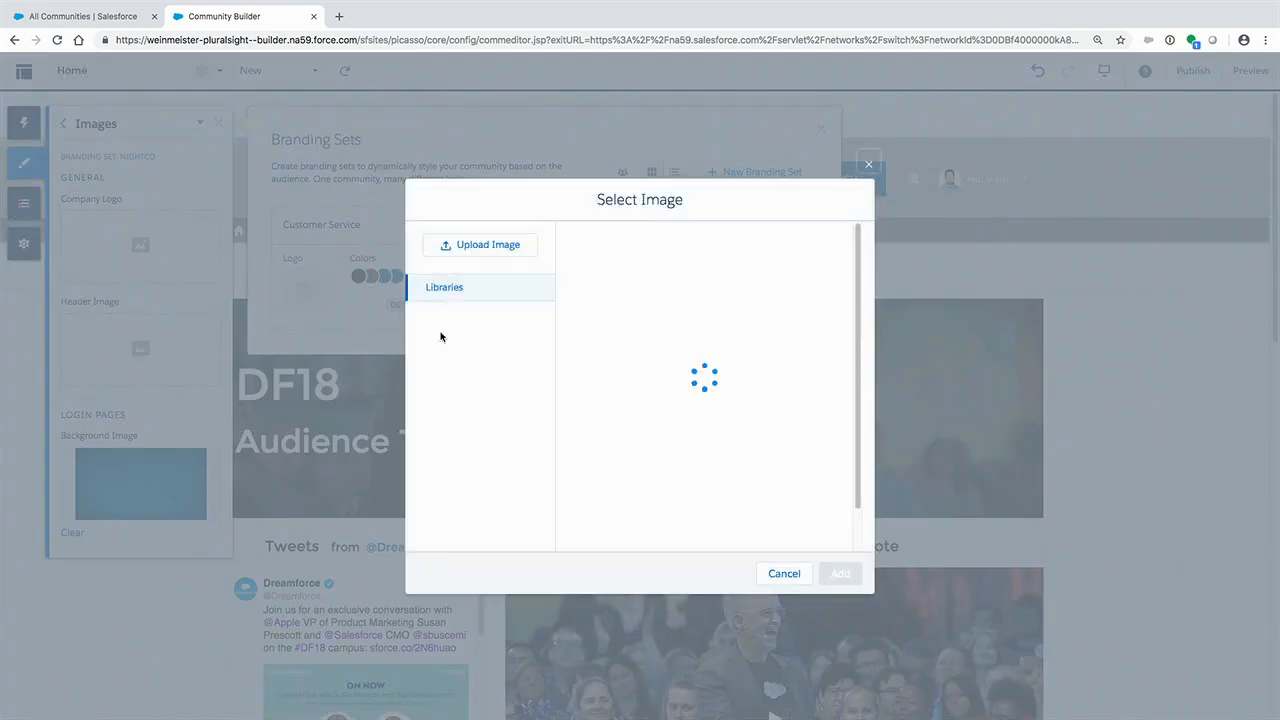
click(632, 244)
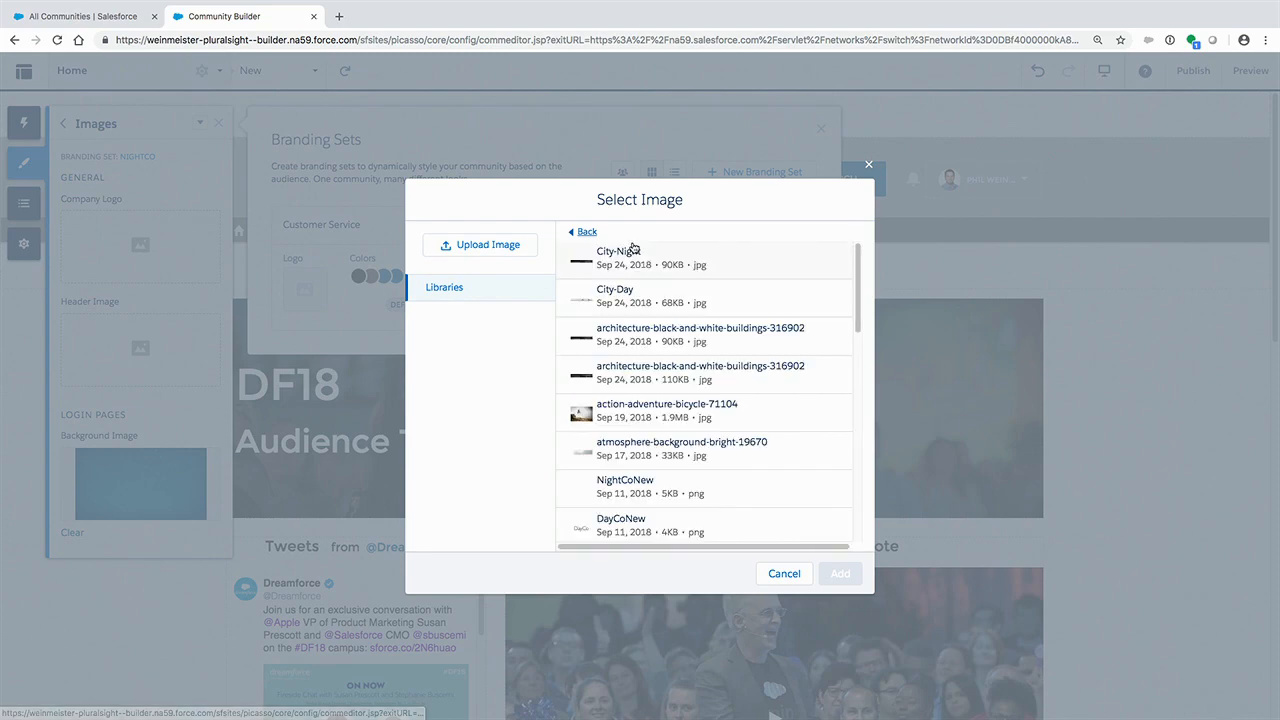
click(632, 250)
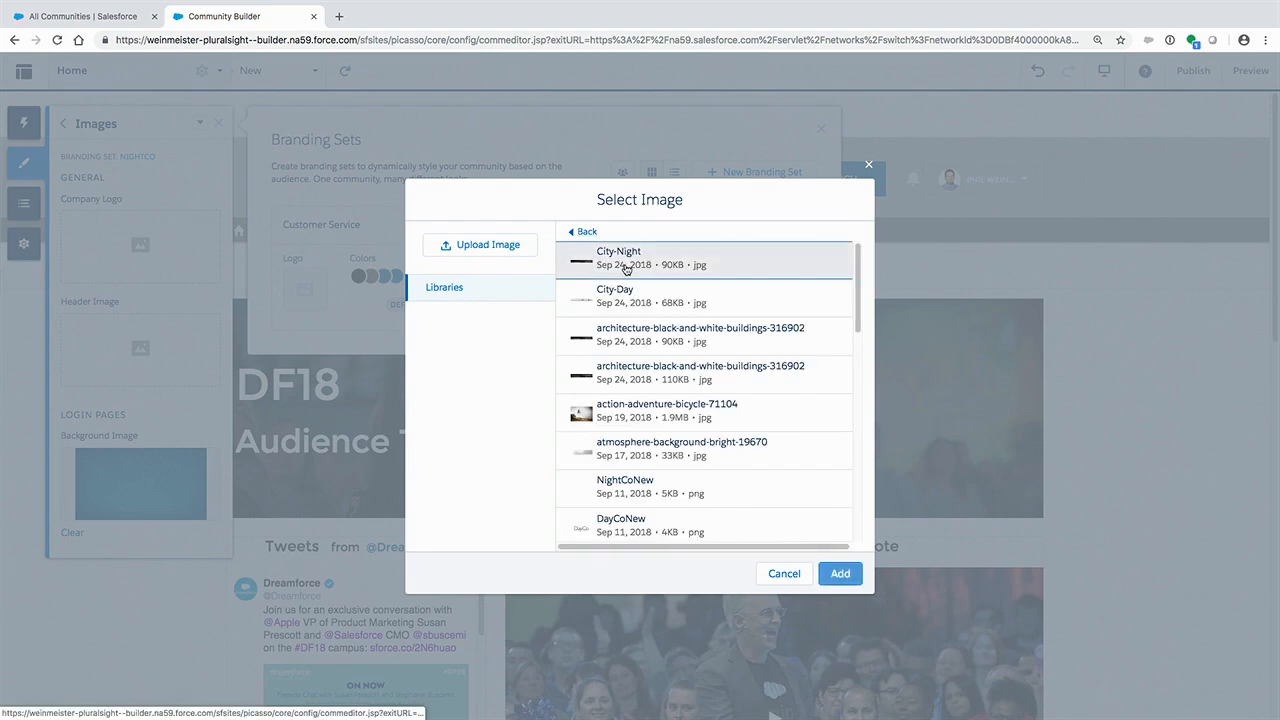
click(840, 573)
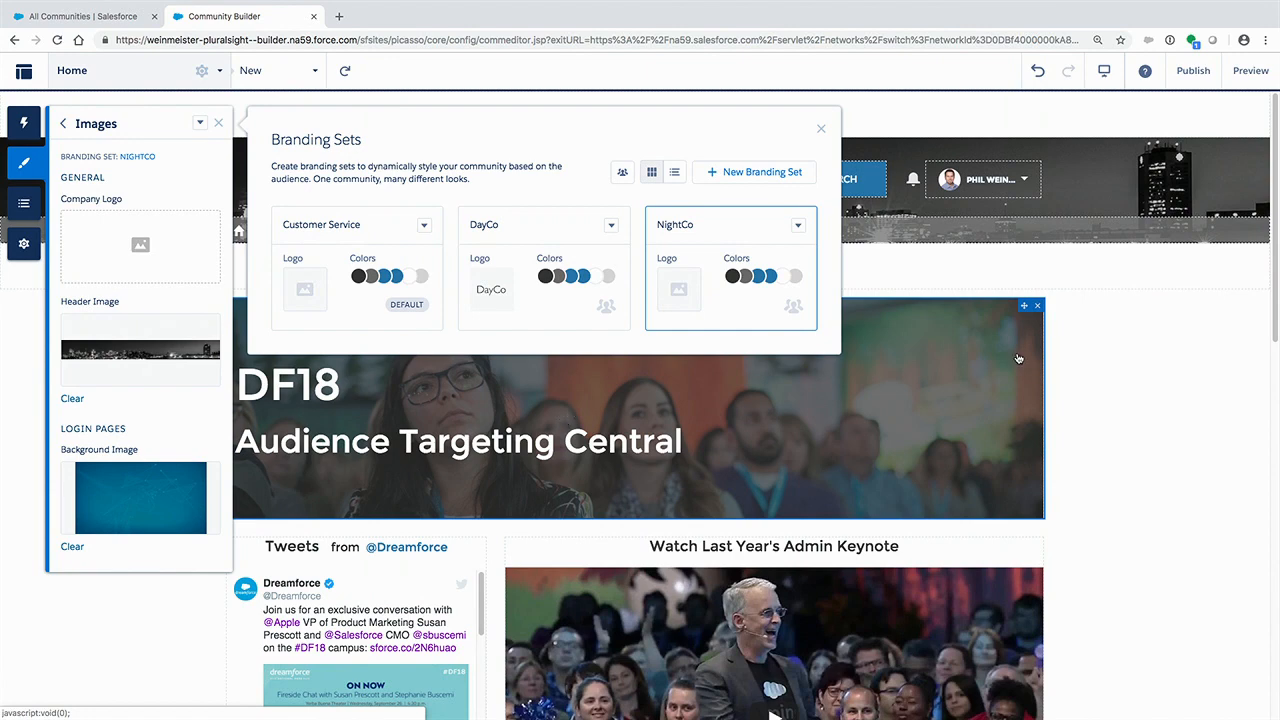
- Set the NightCo branding set's company logo to NightCoNew from the Asset Library and close the branding sets overview
click(142, 249)
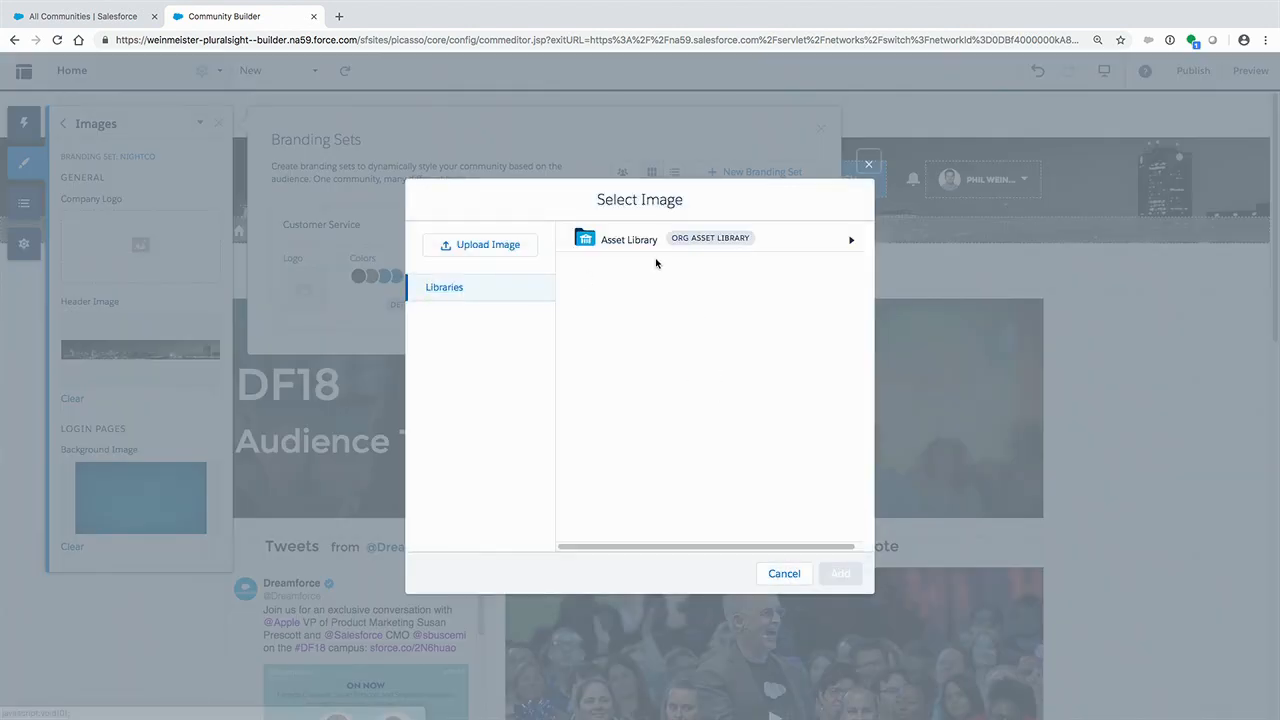
click(649, 248)
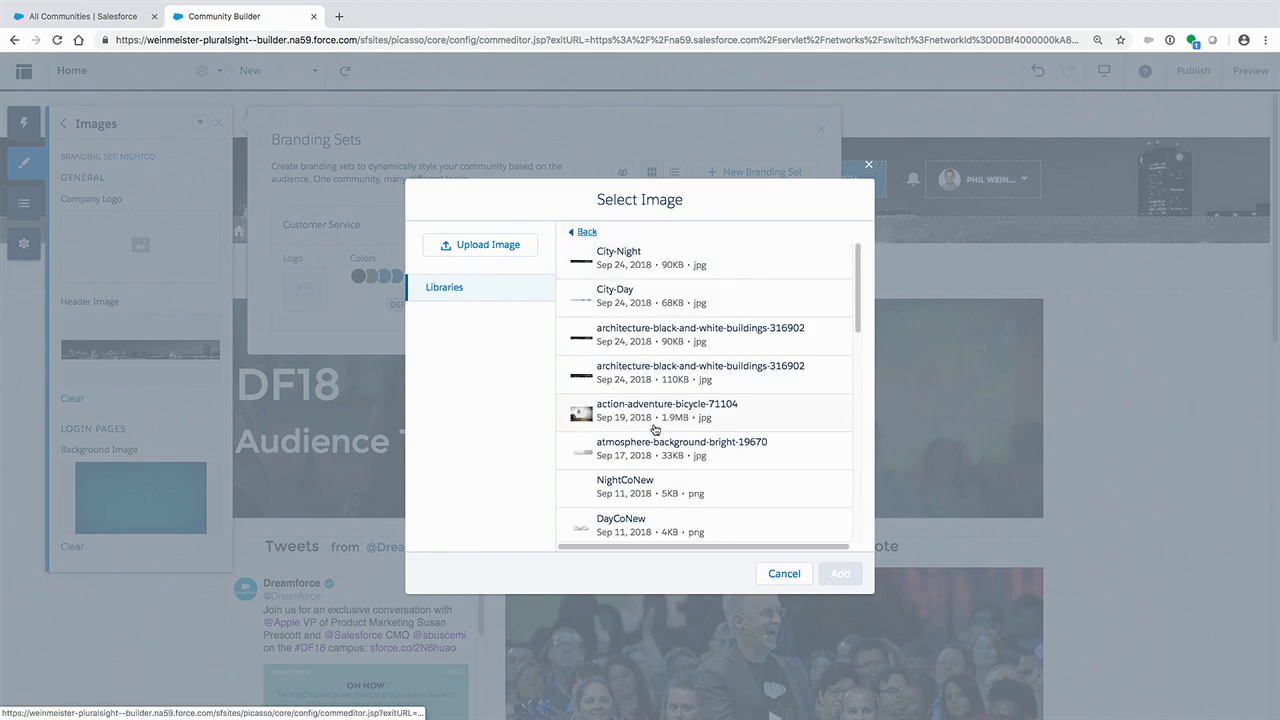
click(640, 478)
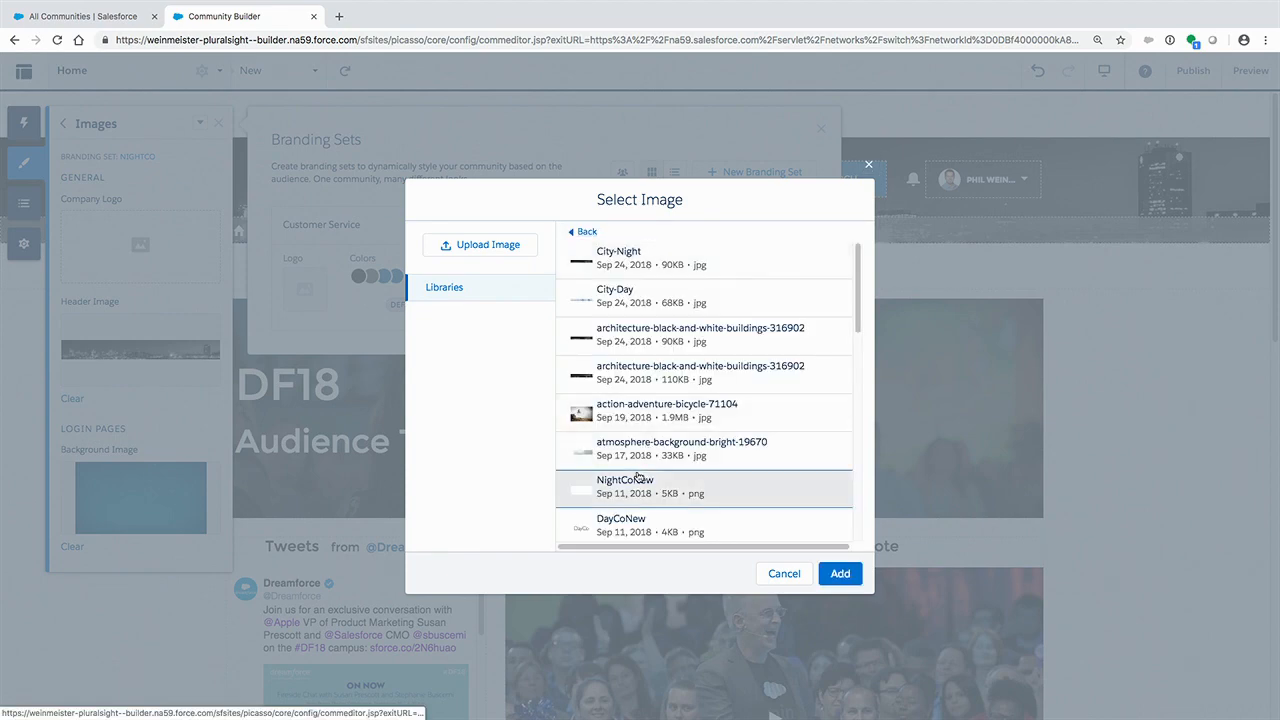
click(837, 573)
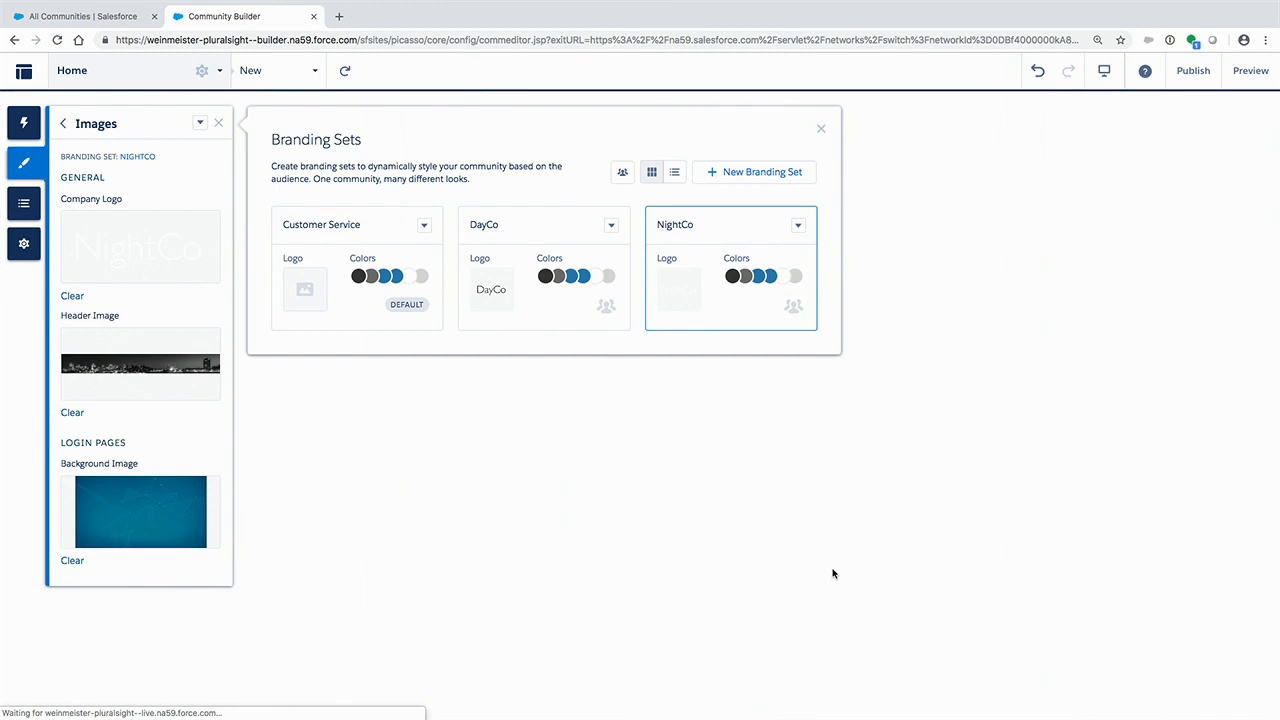
click(820, 129)
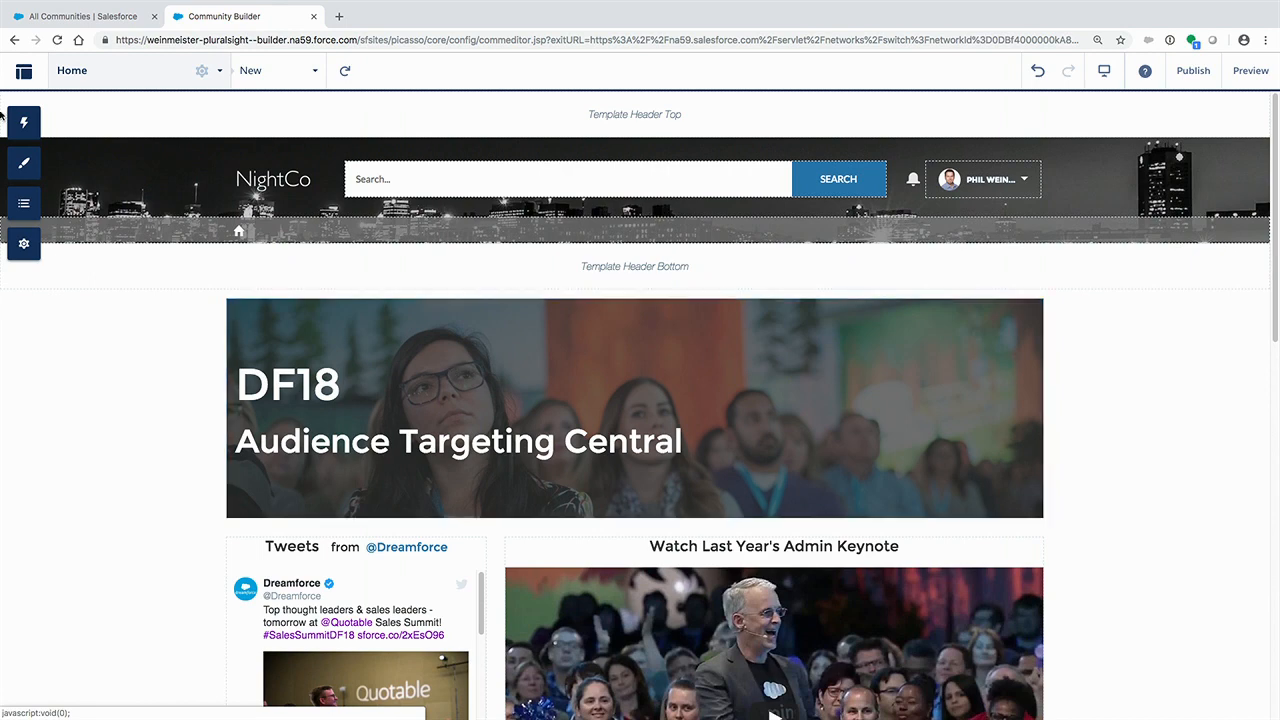
- Start a new audience named "DayCo" from the branding sets' audience management
click(24, 163)
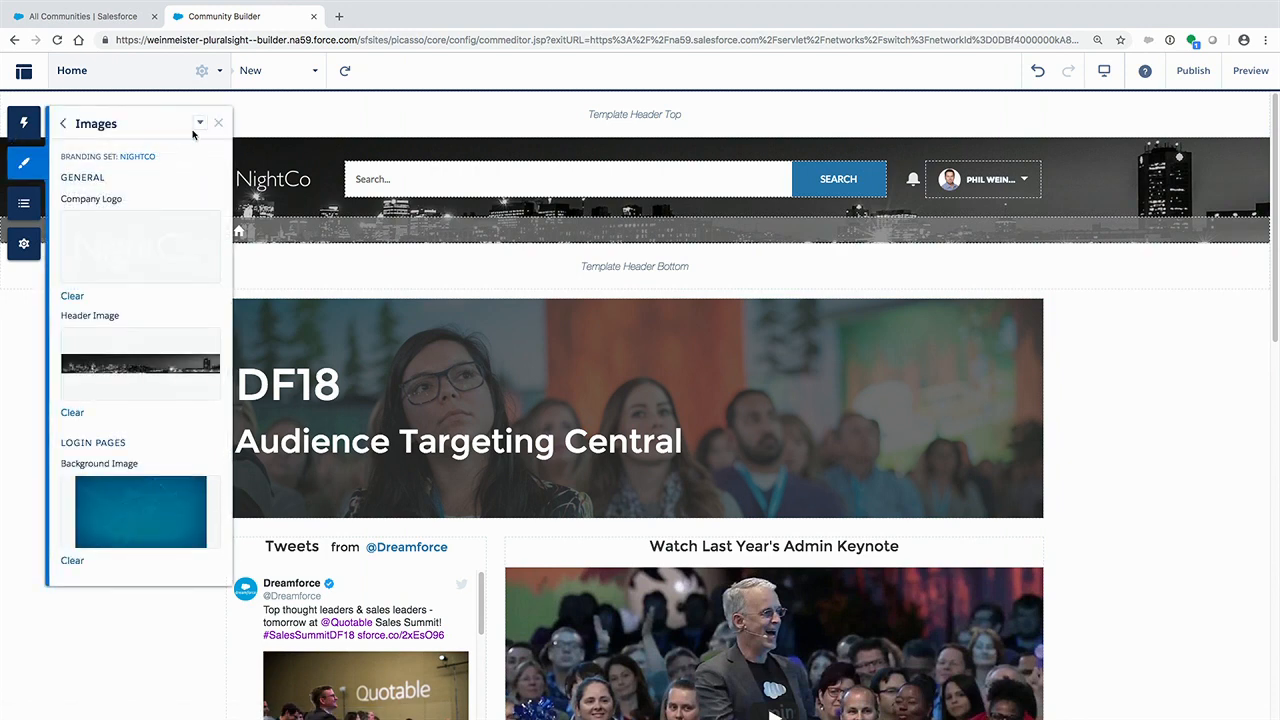
click(200, 123)
click(240, 148)
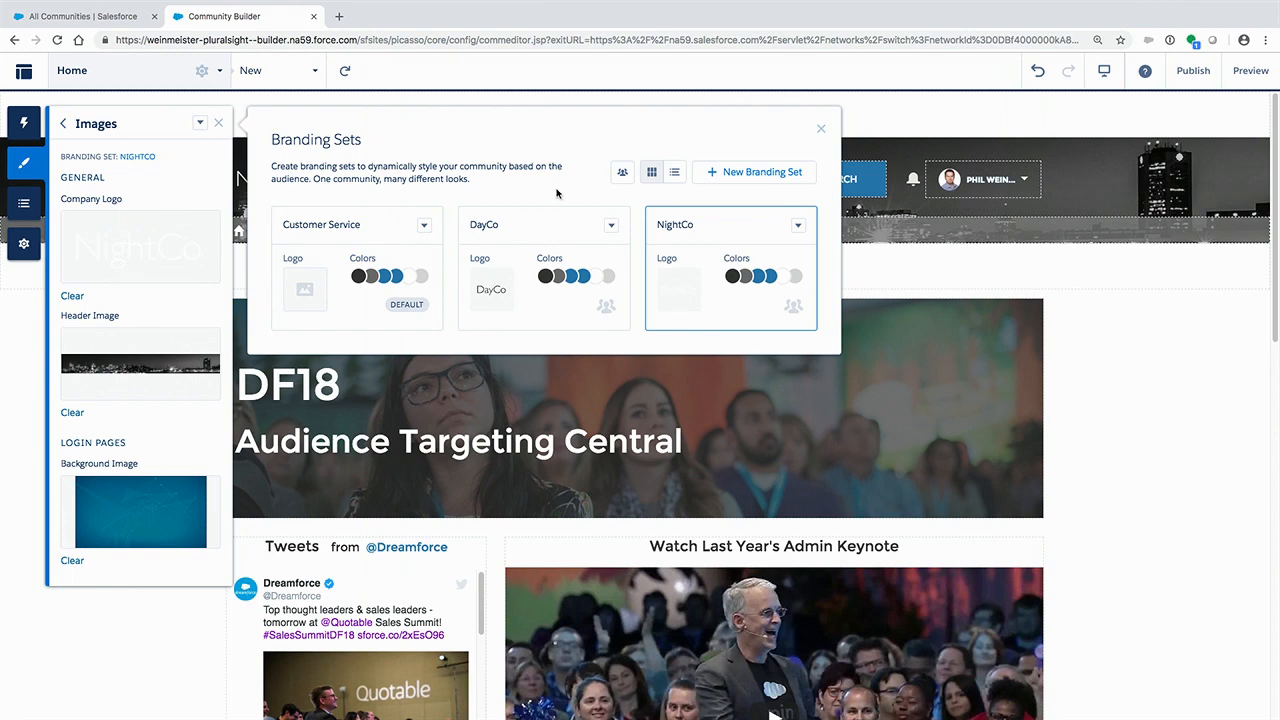
click(622, 174)
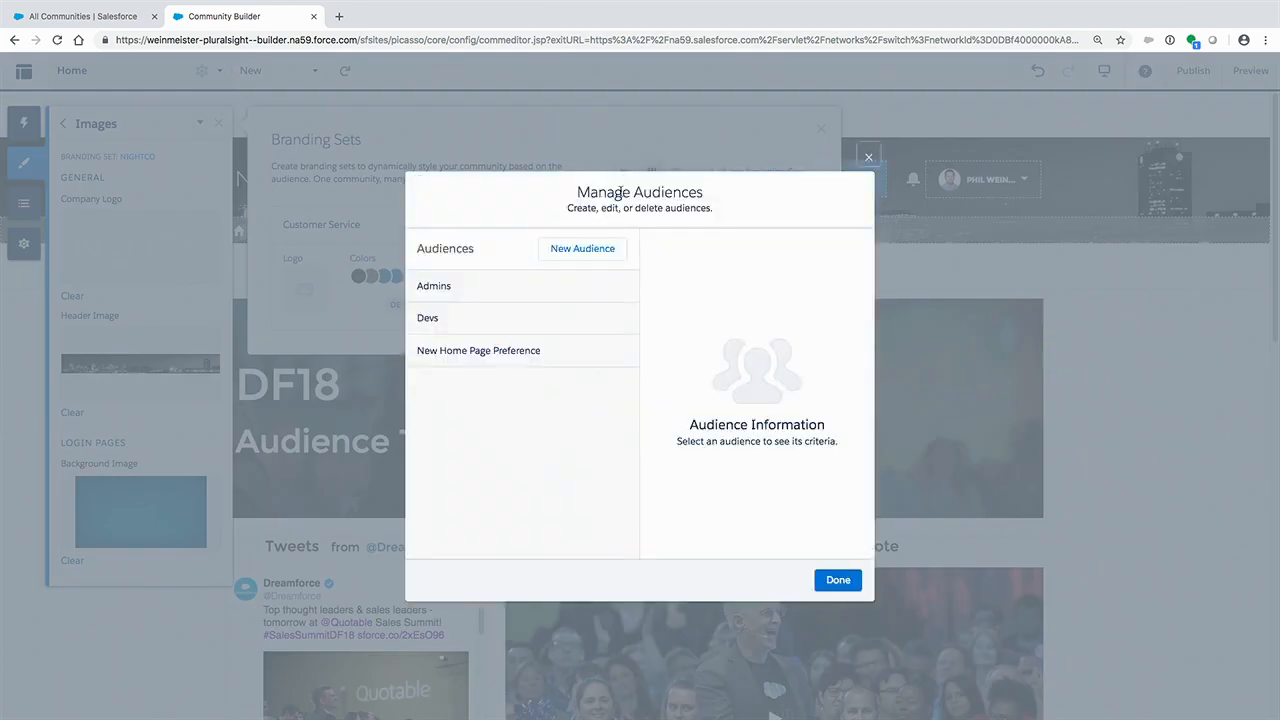
click(607, 249)
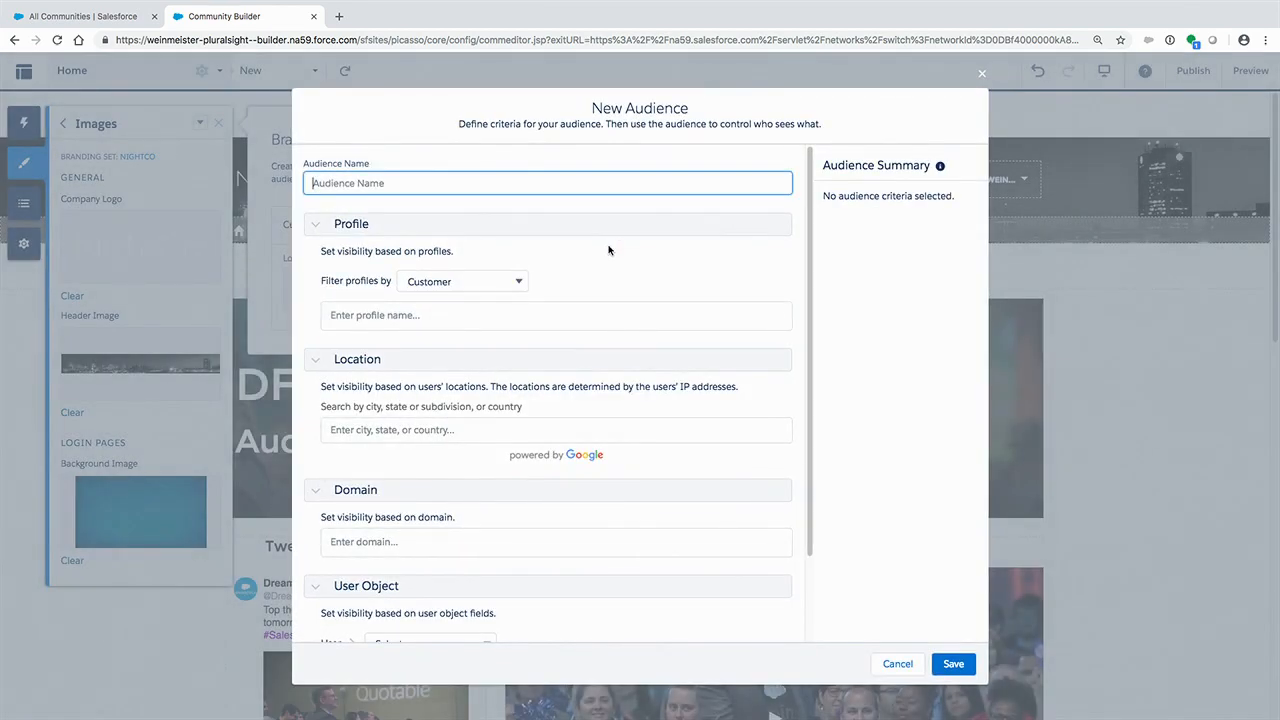
text(DayCo)
click(420, 316)
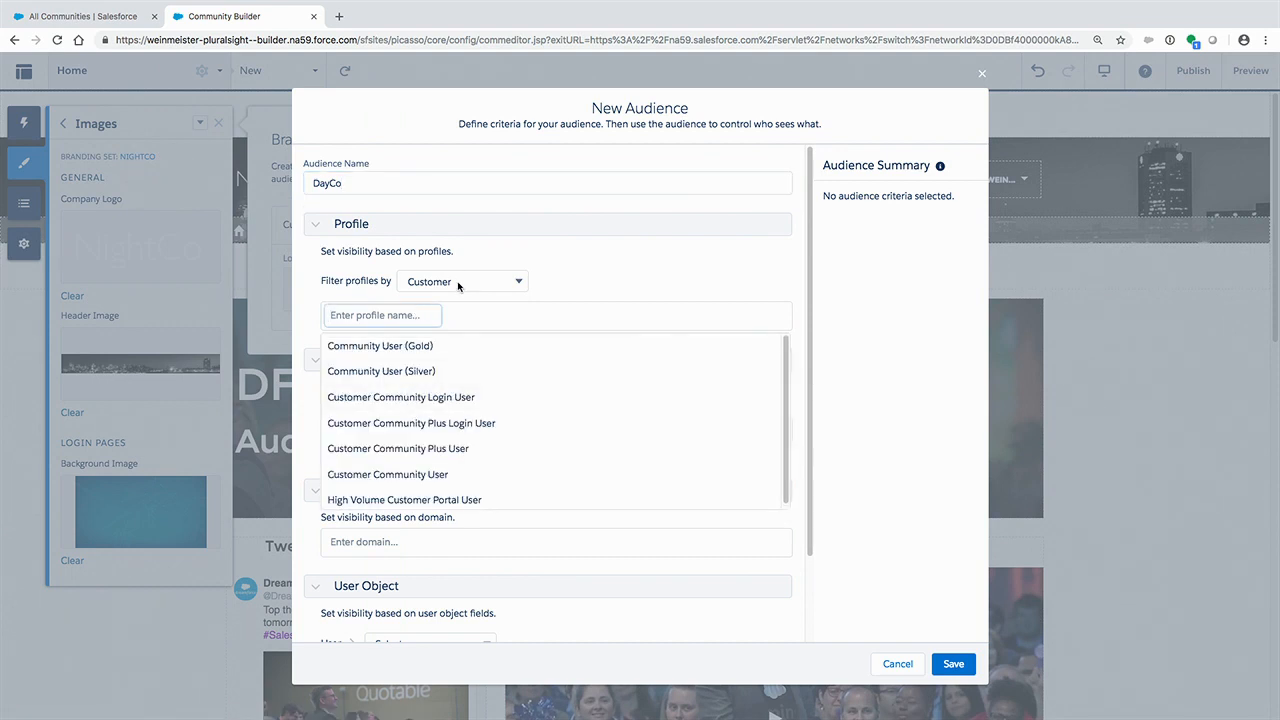
text(da)
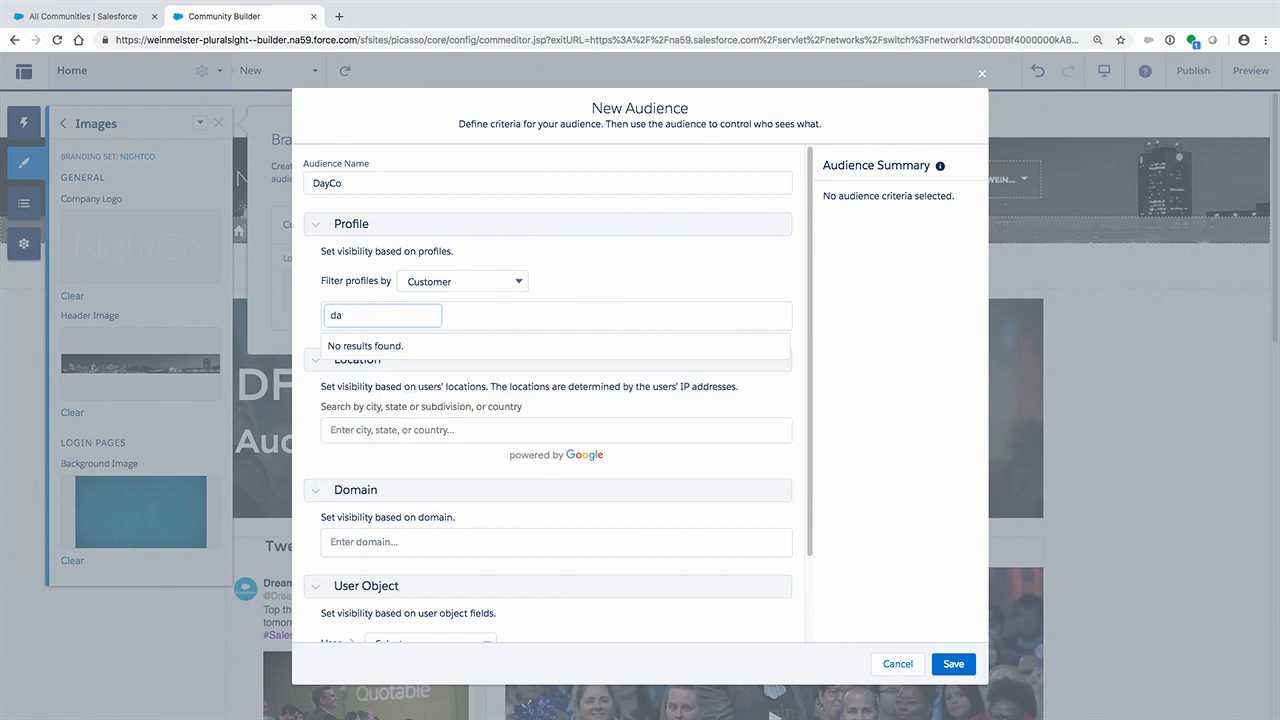
key(BackSpace)
key(BackSpace)
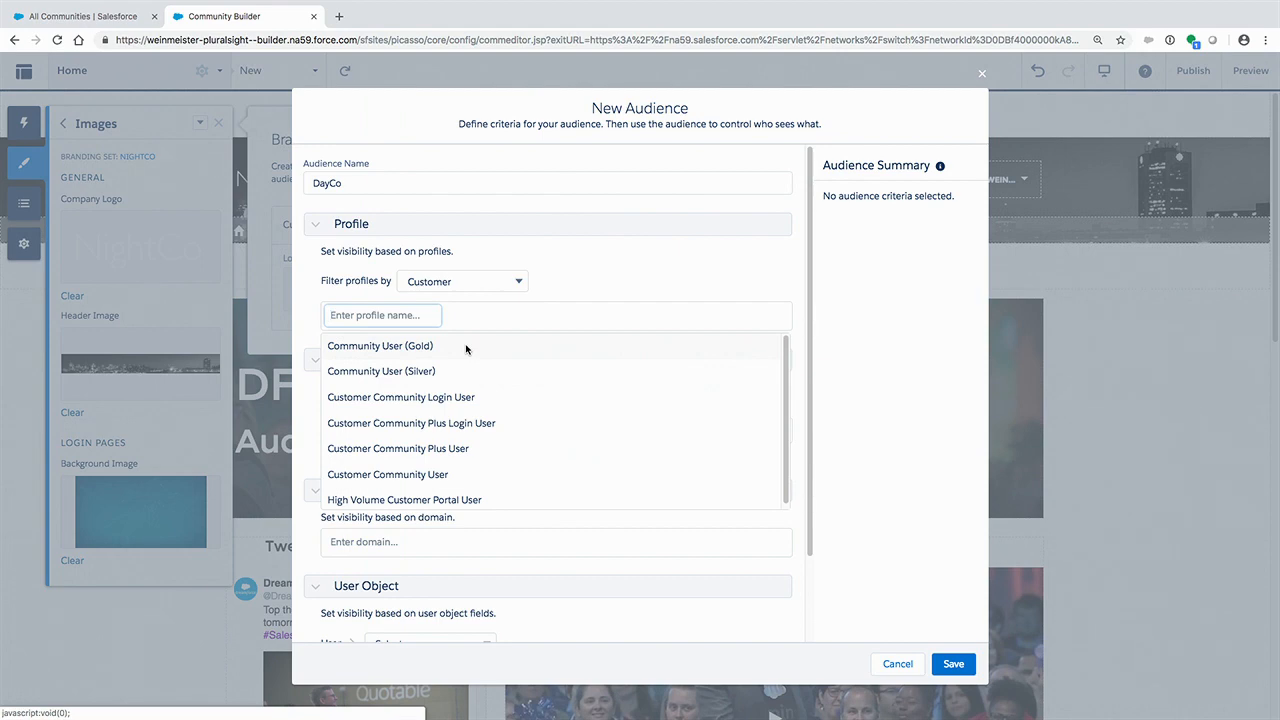
- Filter the profiles by All, add DayCo User as the DayCo audience's profile criterion, and save the audience
click(455, 281)
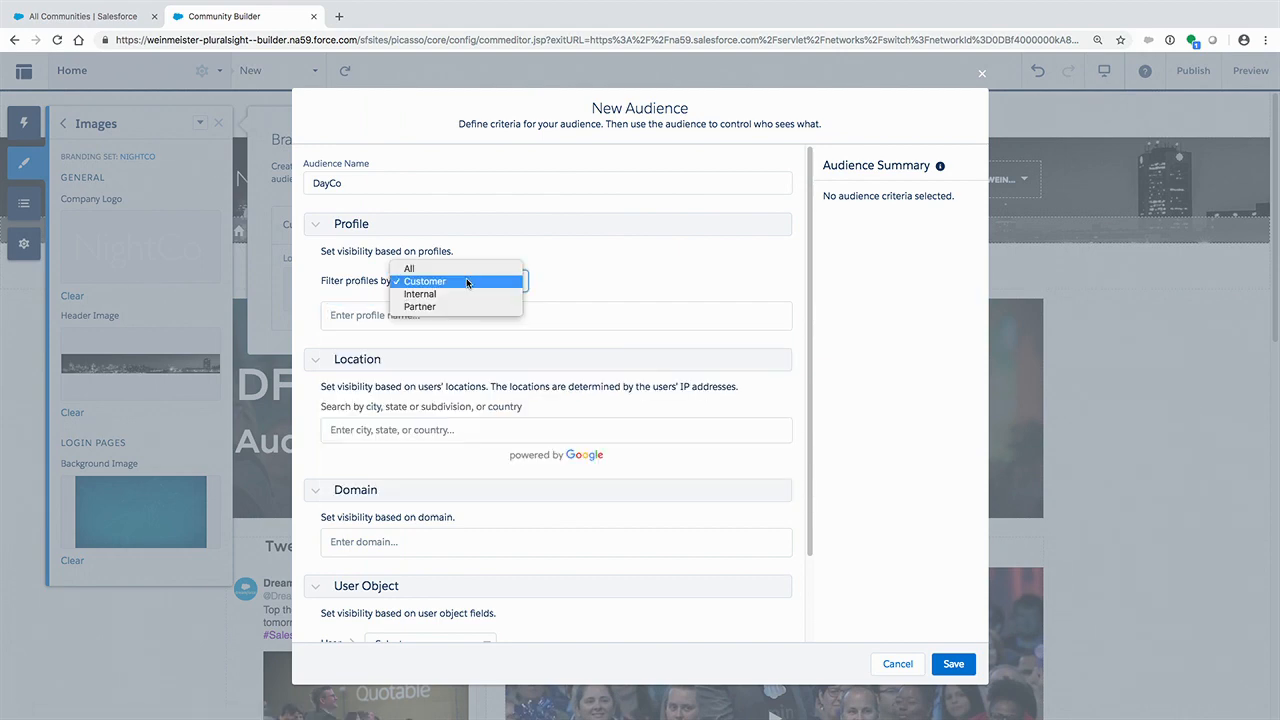
click(451, 269)
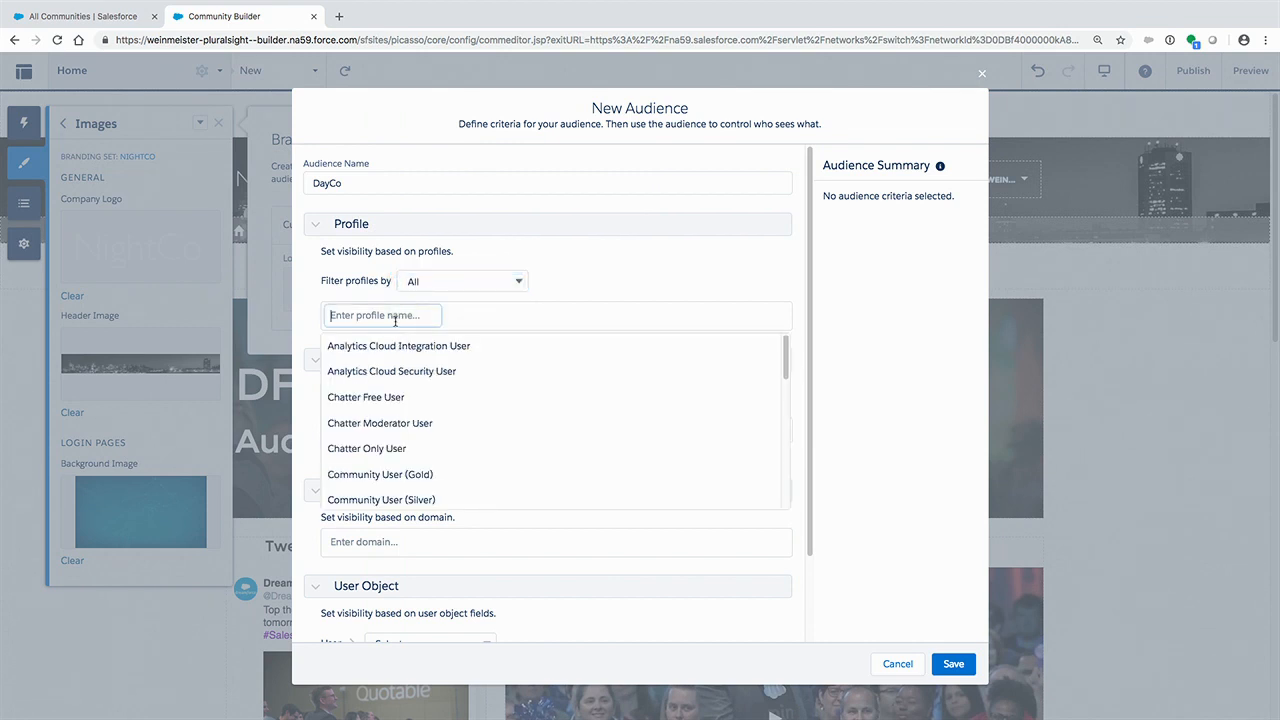
scroll(406, 402, down, 3)
scroll(406, 402, down, 3)
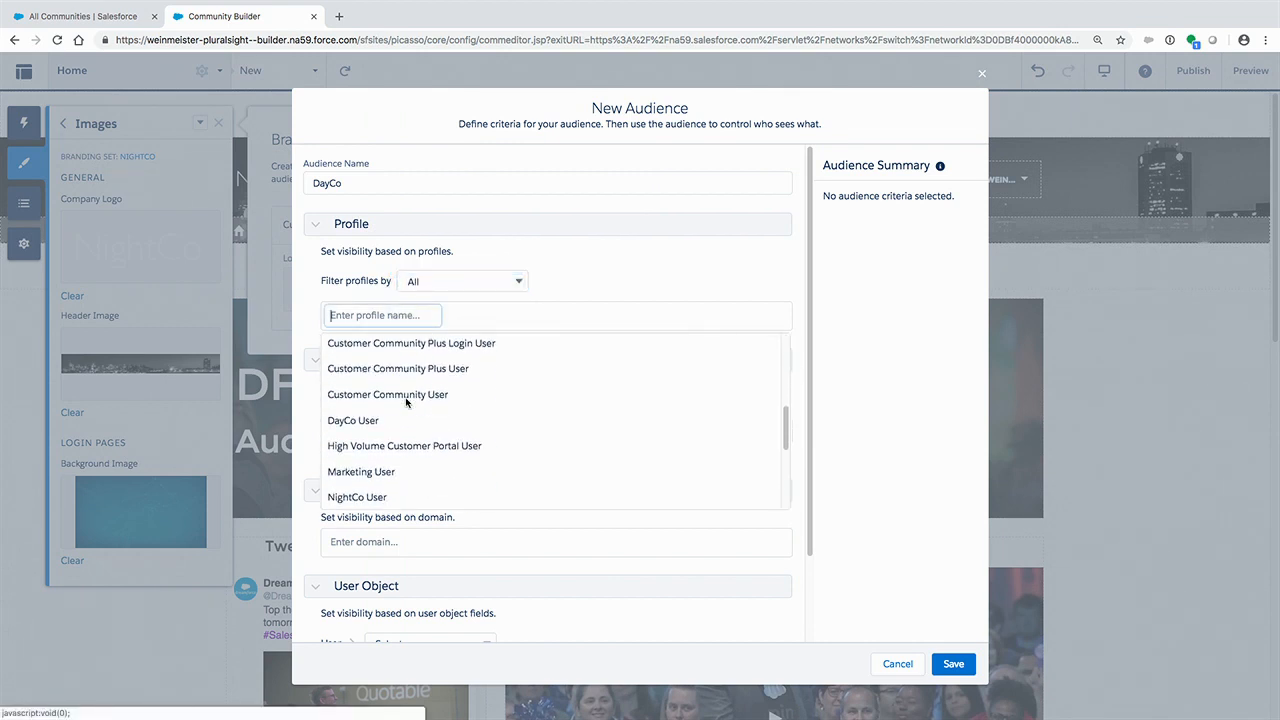
click(385, 421)
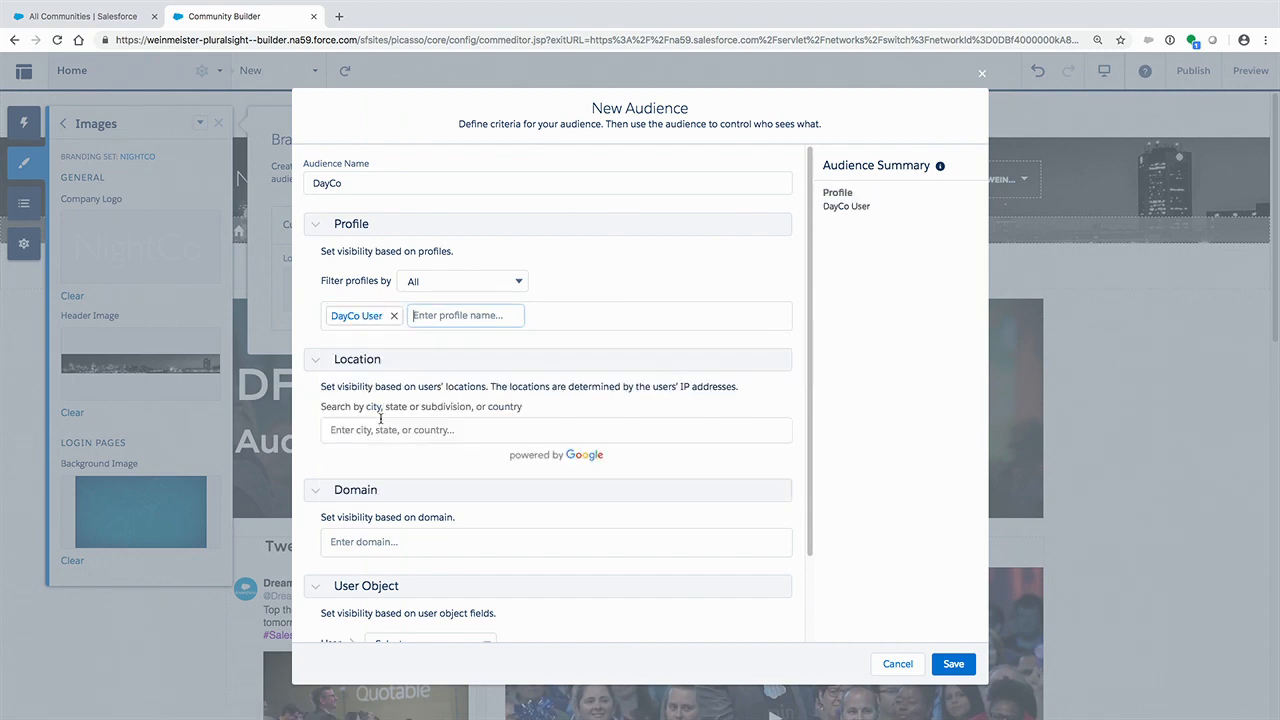
click(955, 665)
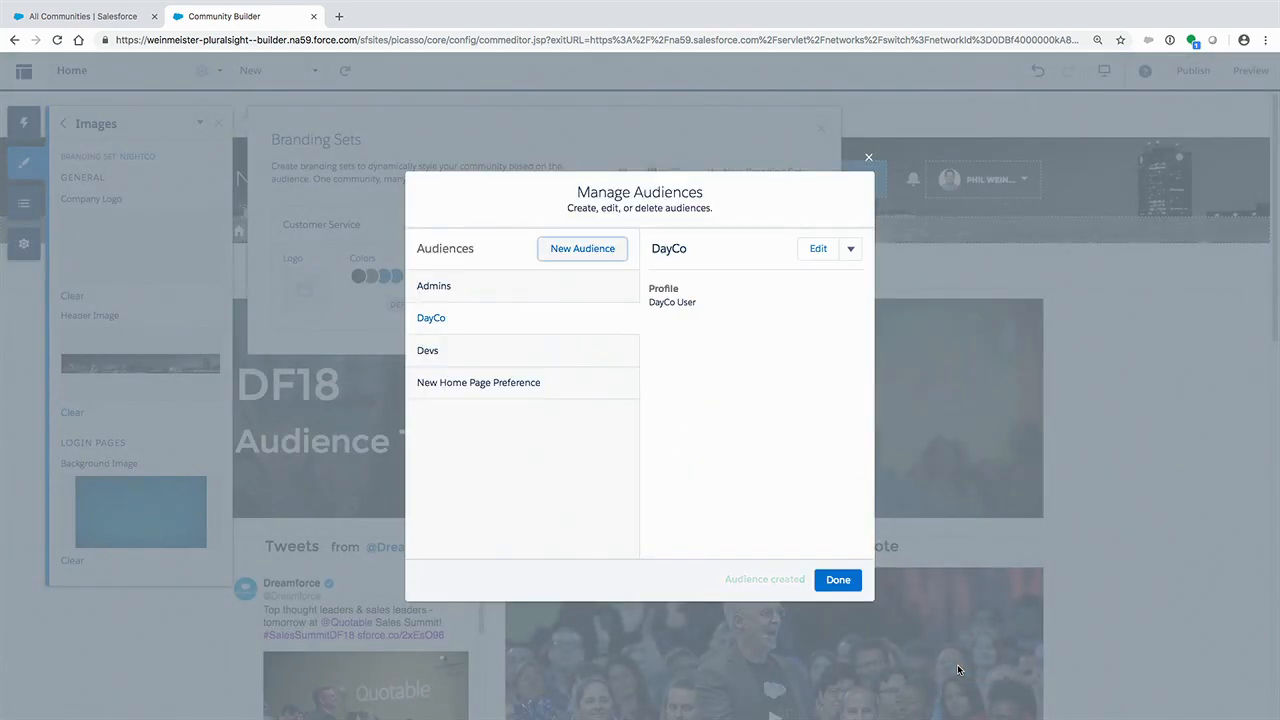
- Start another new audience, filter its profiles by All, and add NightCo User as the profile criterion
click(597, 252)
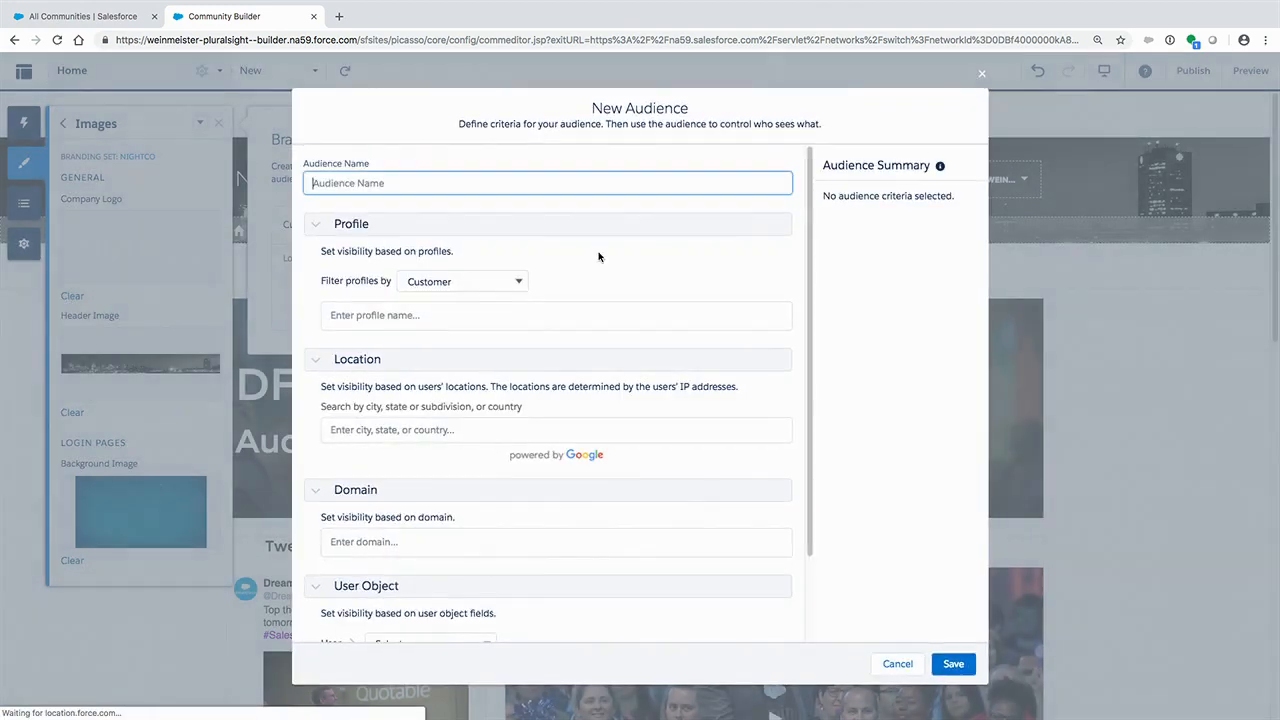
click(491, 281)
click(505, 267)
click(409, 314)
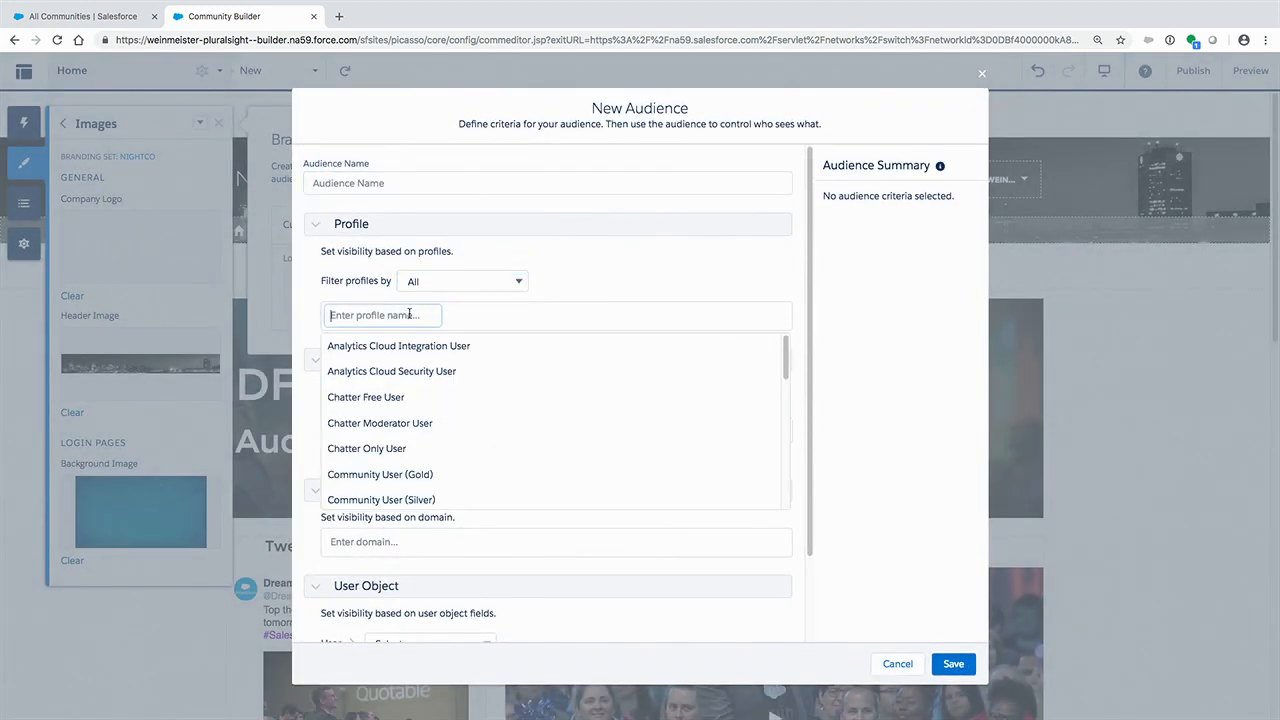
text(NightCo)
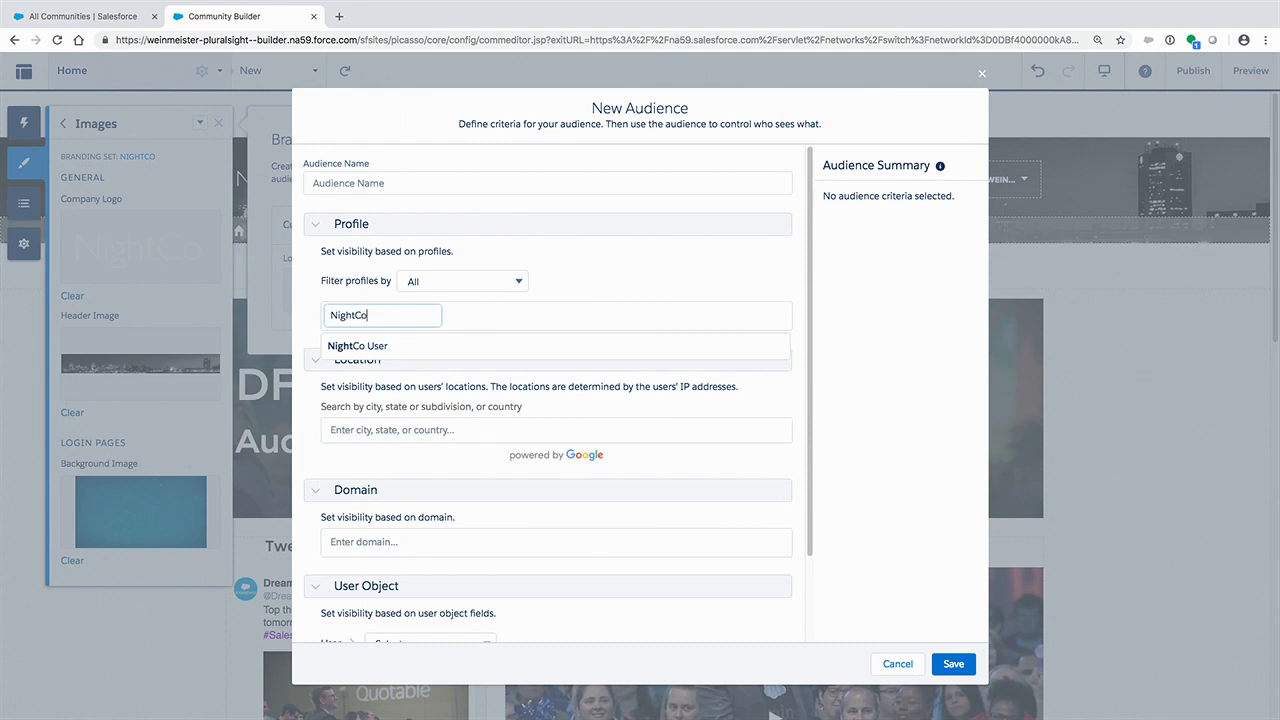
click(383, 348)
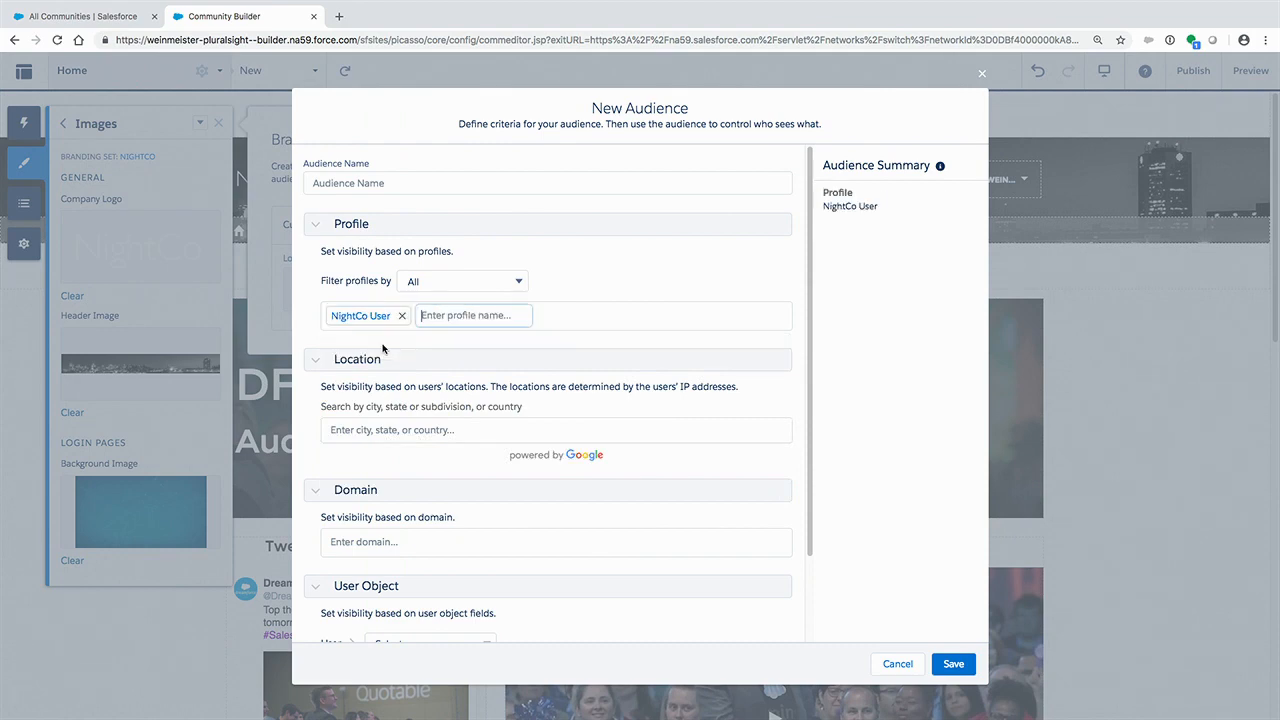
- Name the new audience "NightCo", save it, and finish managing audiences
click(954, 665)
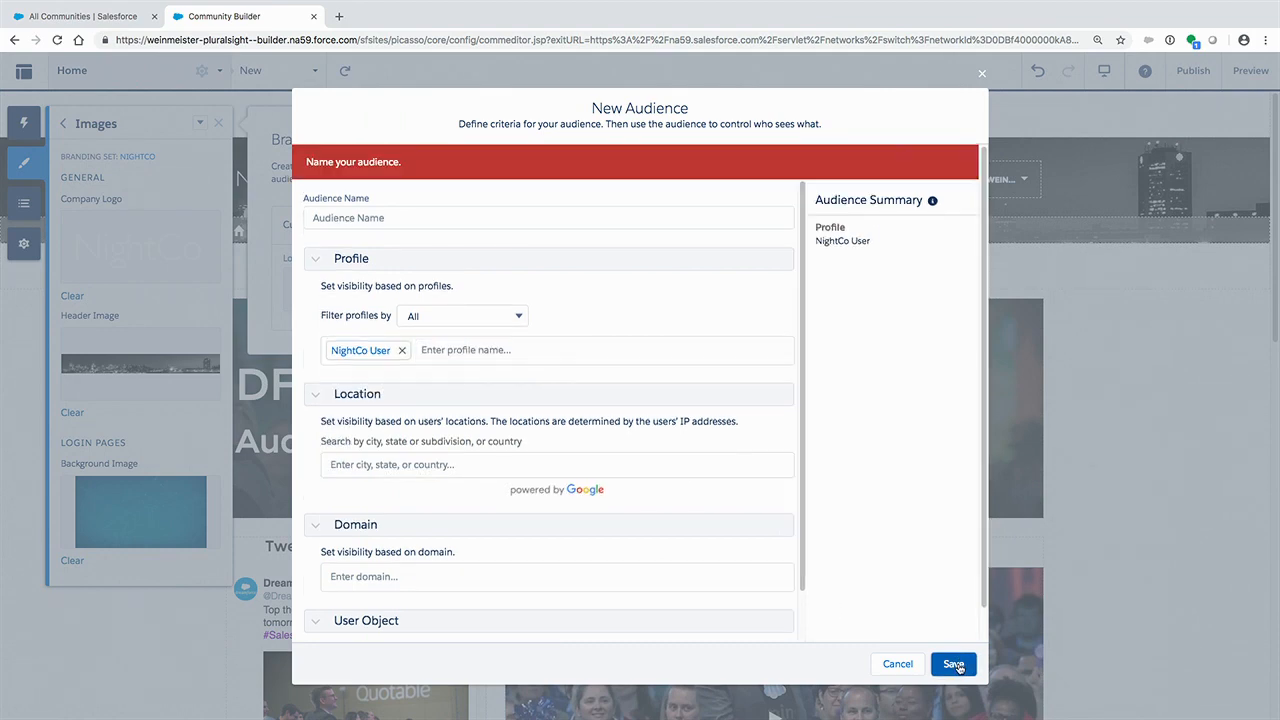
click(358, 207)
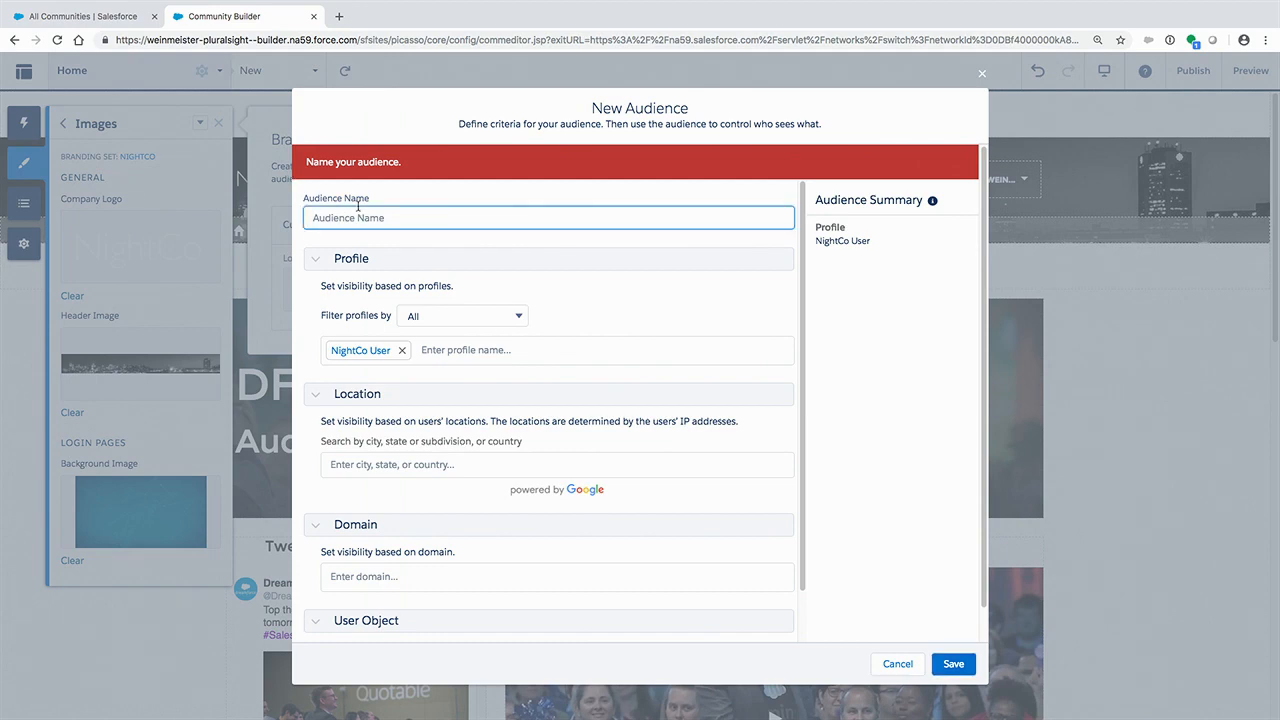
text(NightCo)
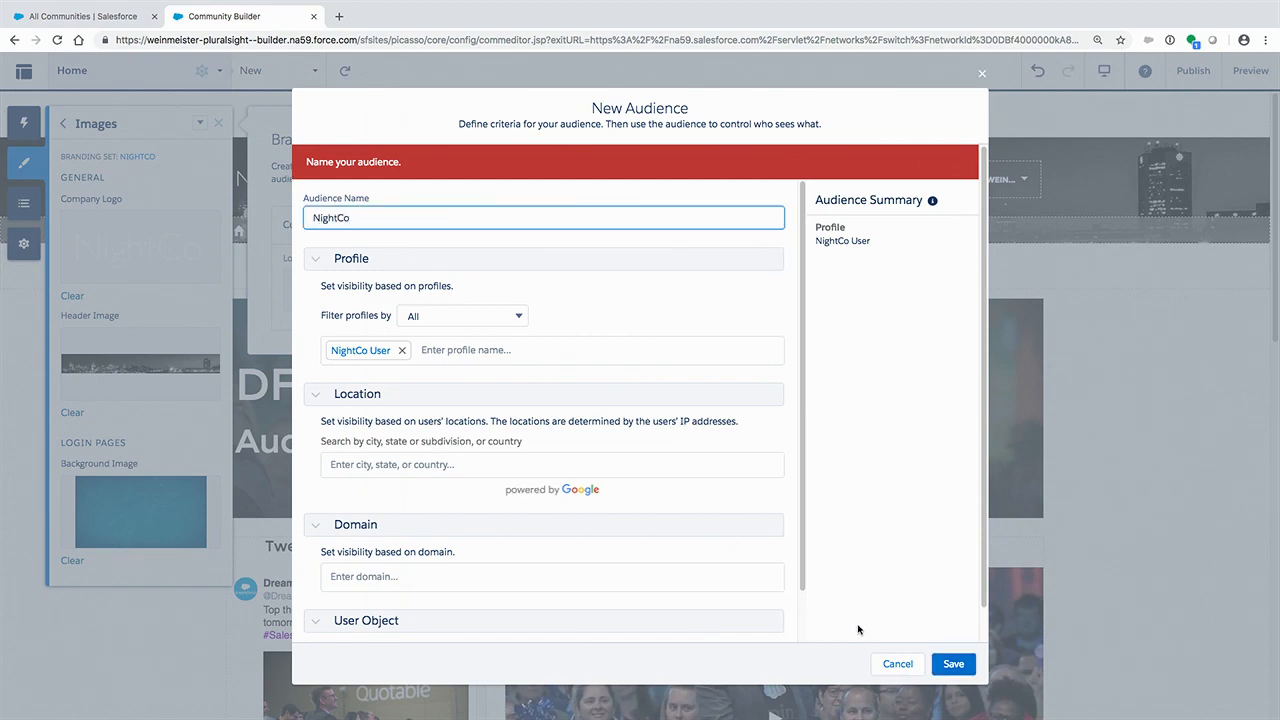
click(954, 664)
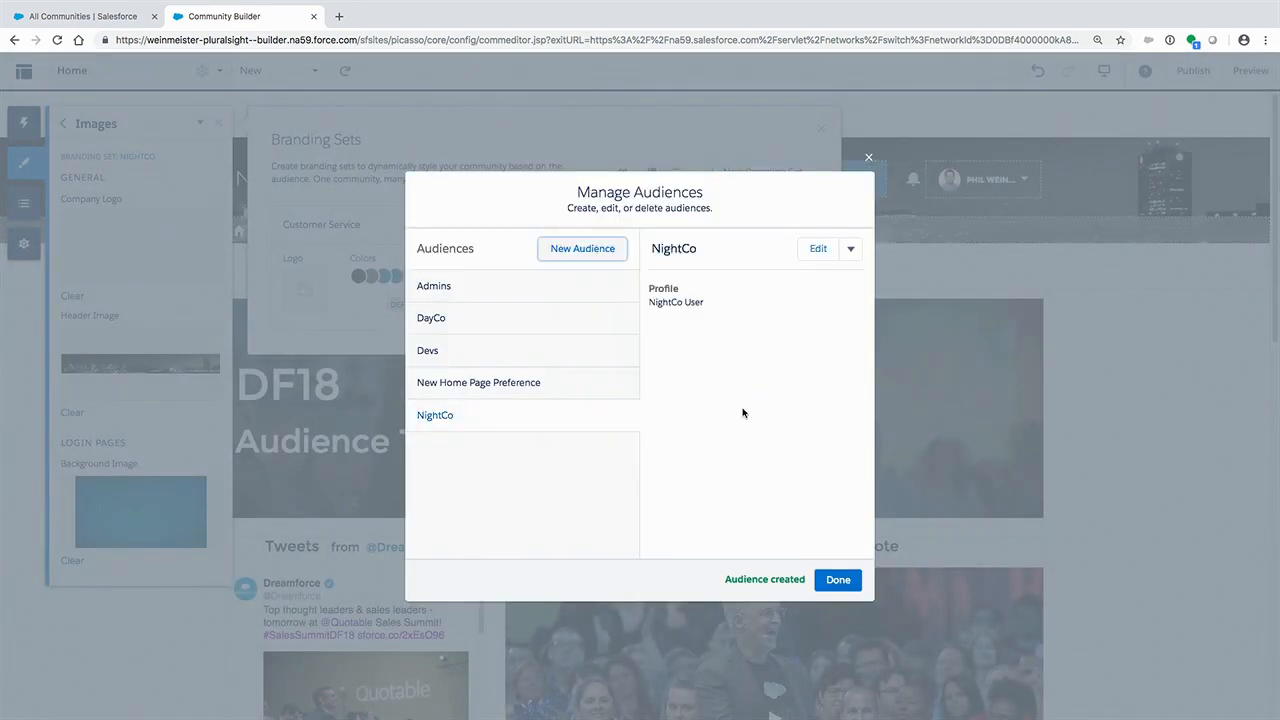
click(850, 584)
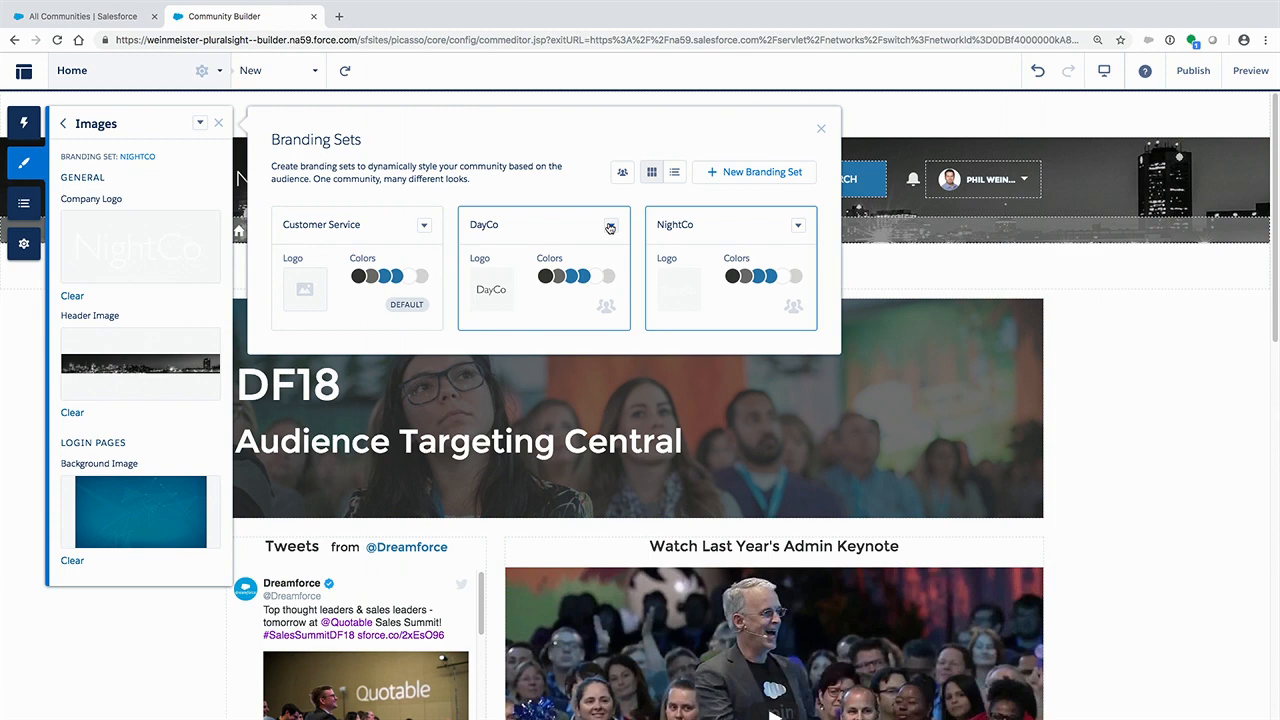
- Assign the DayCo audience to the DayCo branding set
click(610, 226)
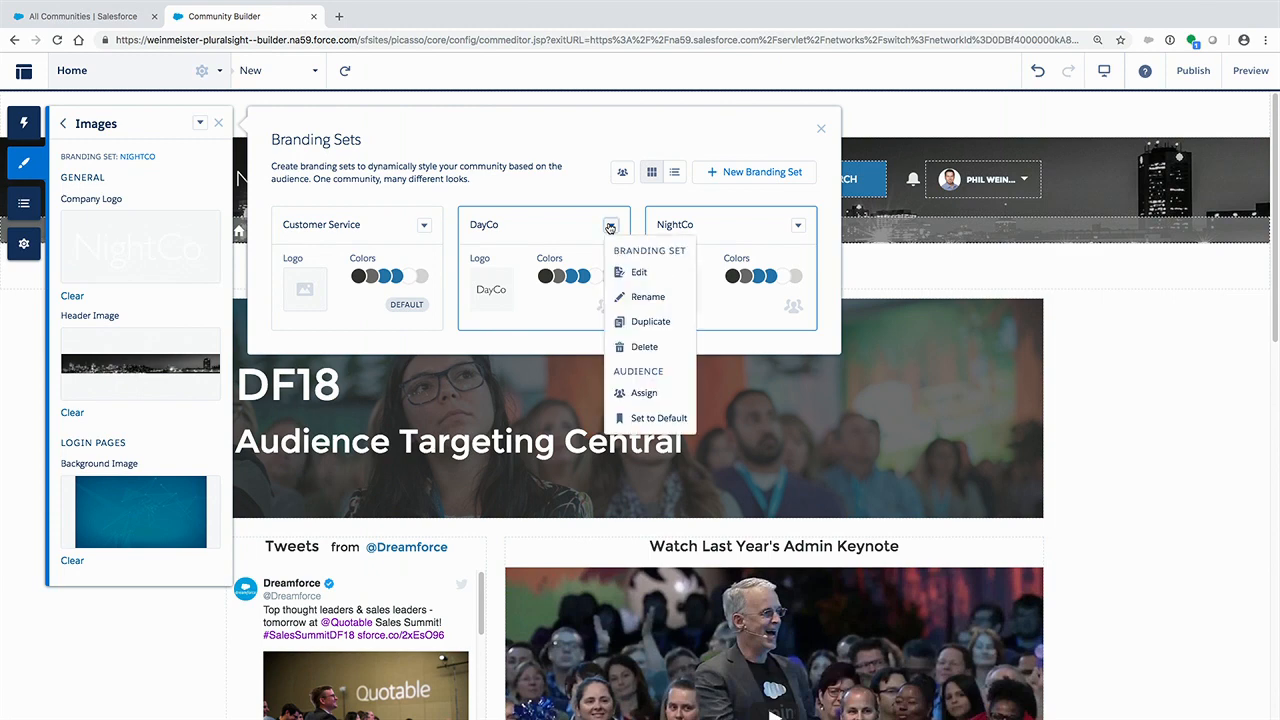
click(646, 393)
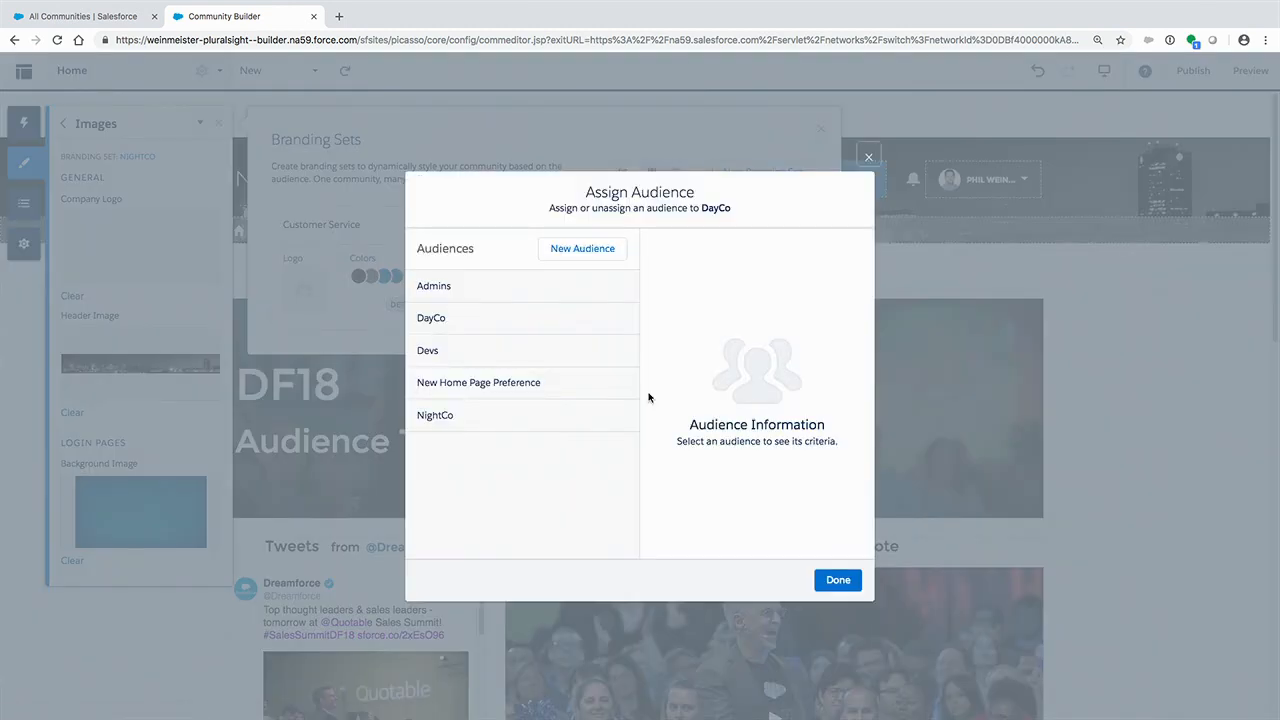
click(474, 326)
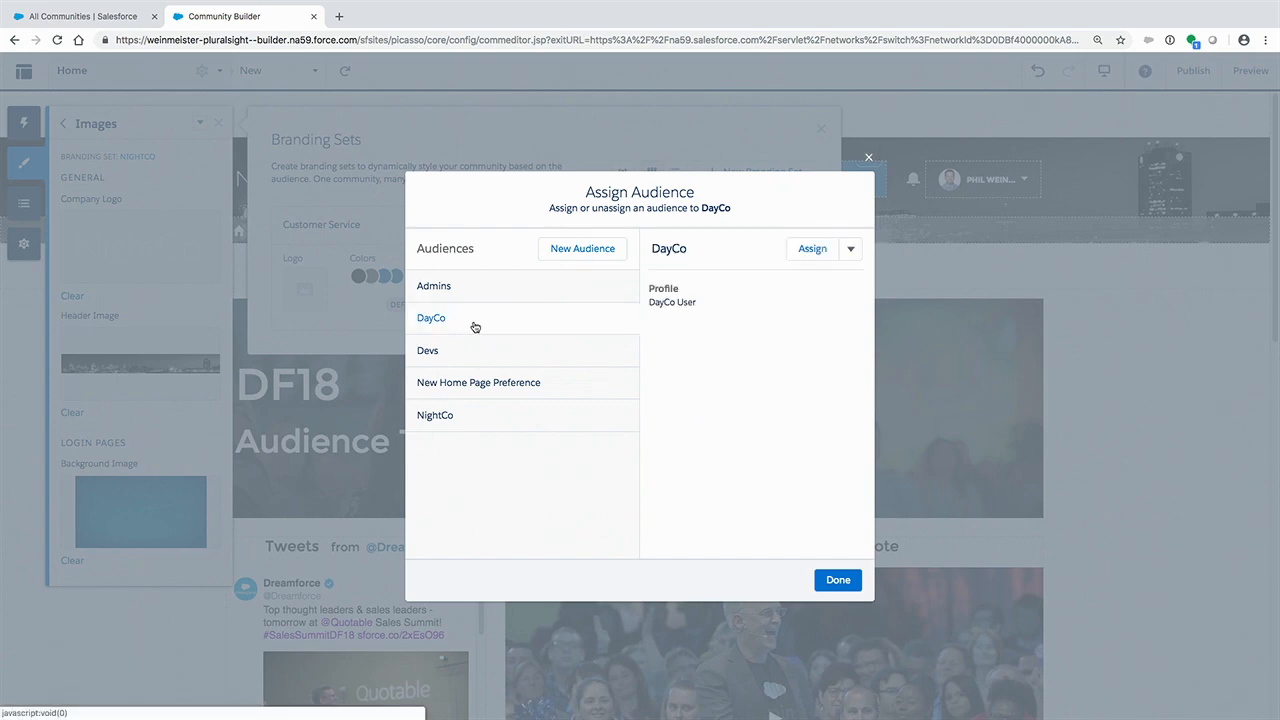
click(813, 252)
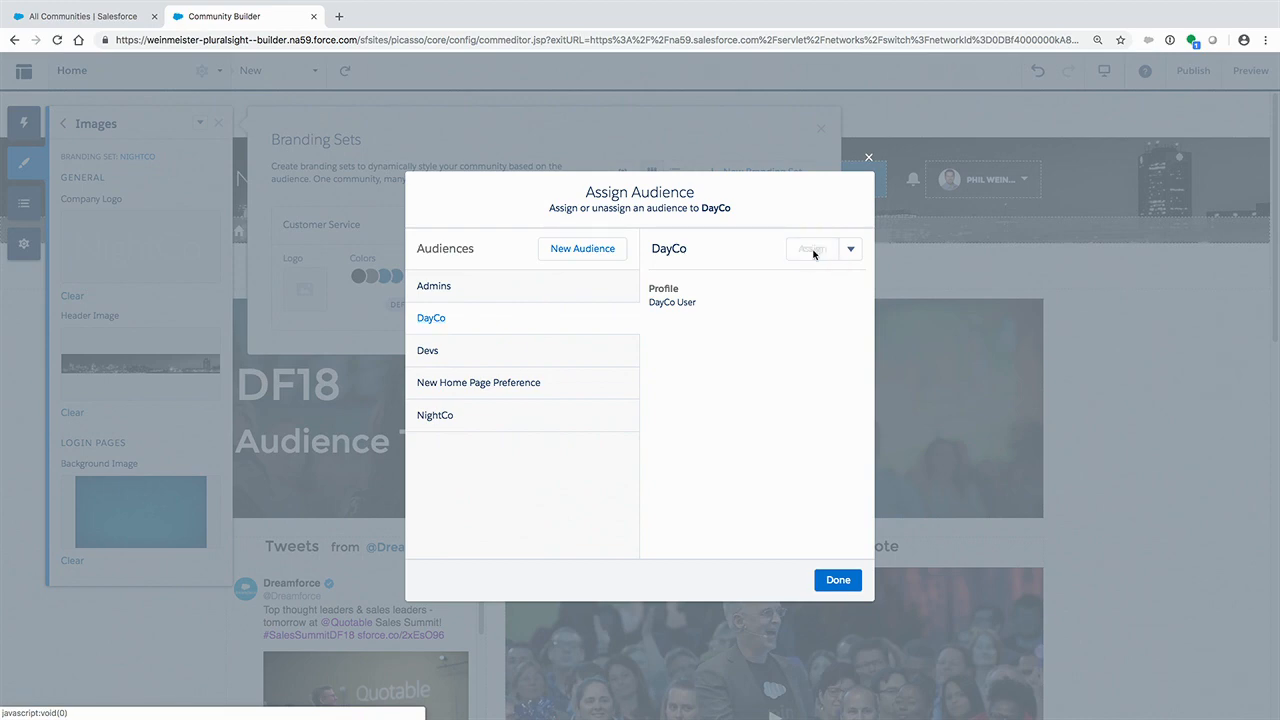
click(822, 585)
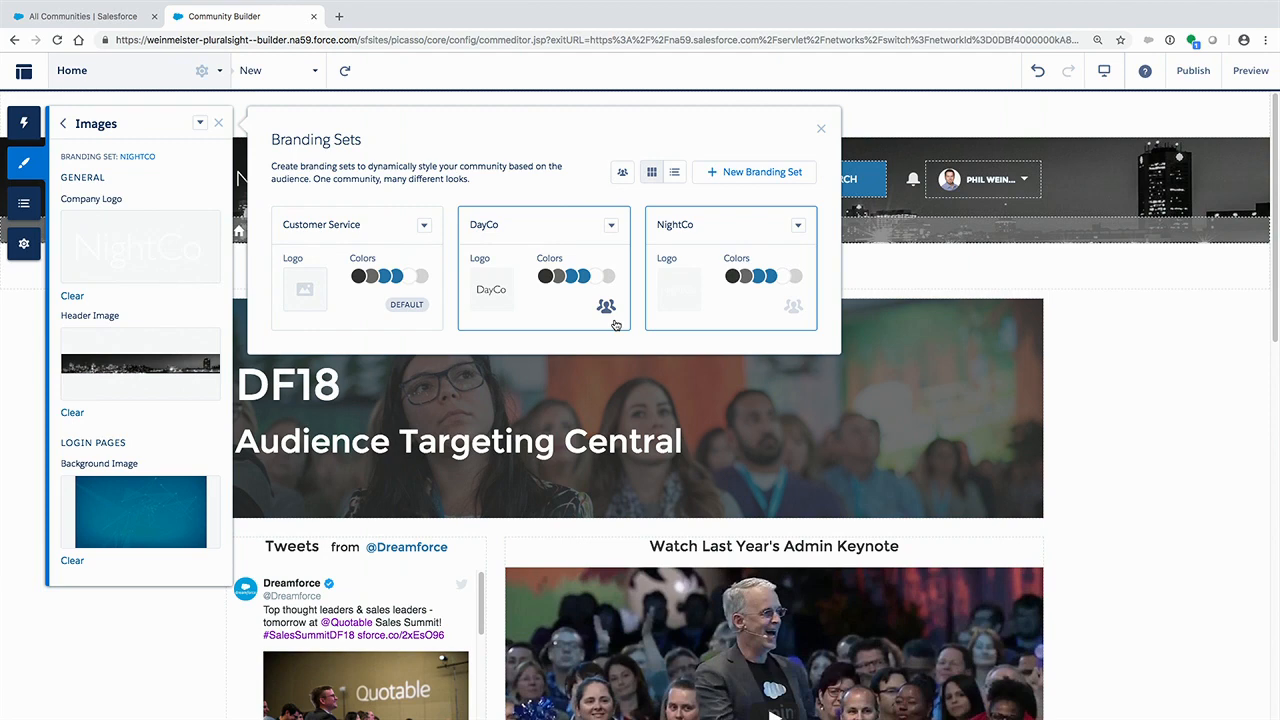
- Assign the NightCo audience to the NightCo branding set and close the branding sets overview
click(798, 225)
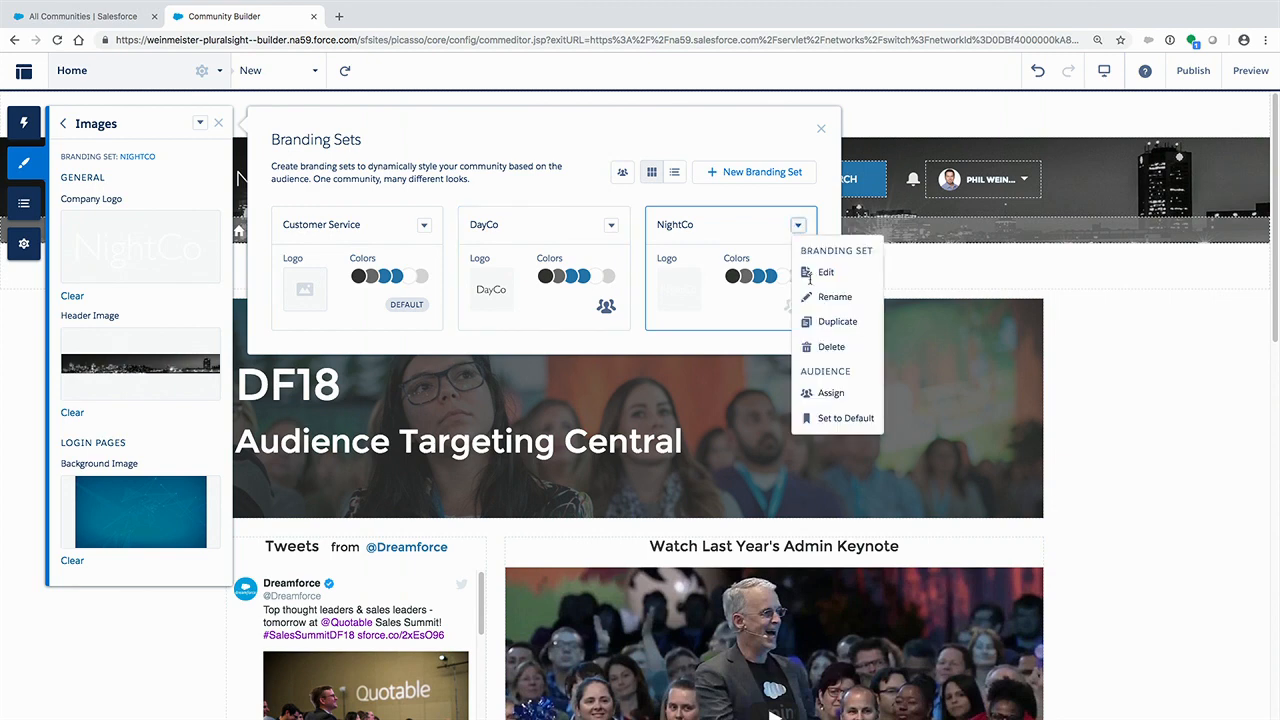
click(842, 396)
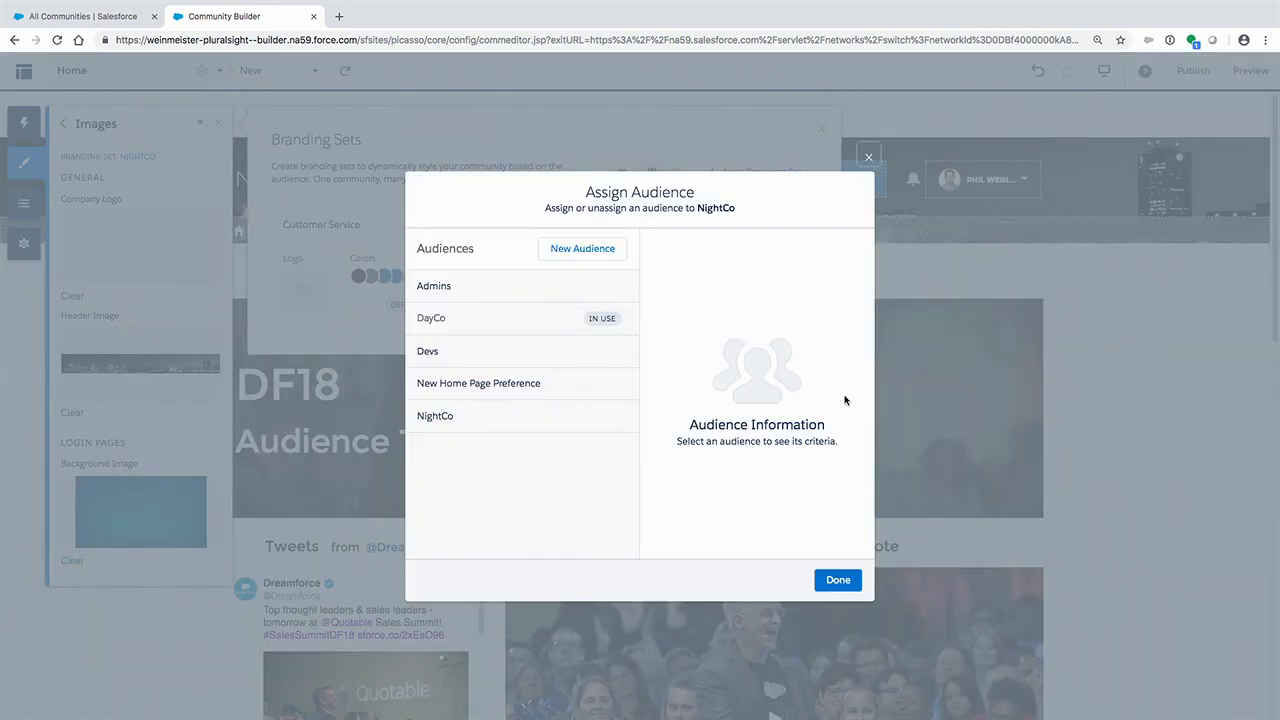
click(457, 418)
click(814, 252)
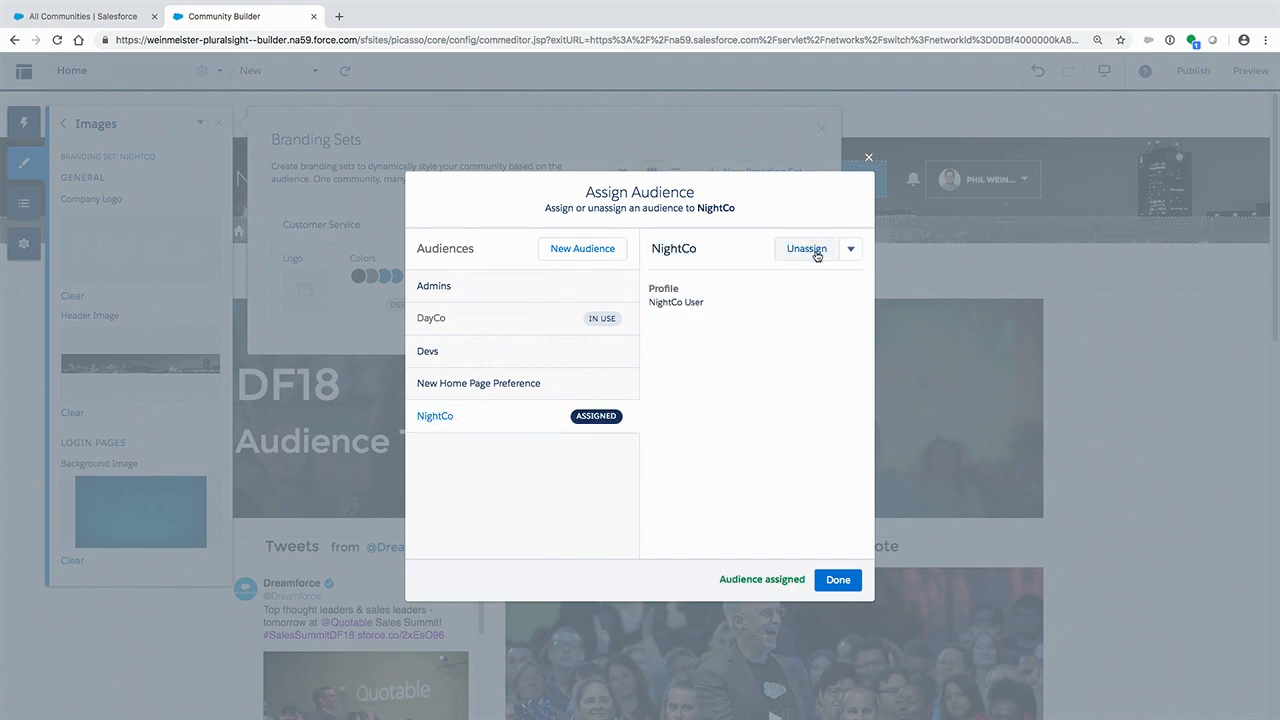
click(833, 579)
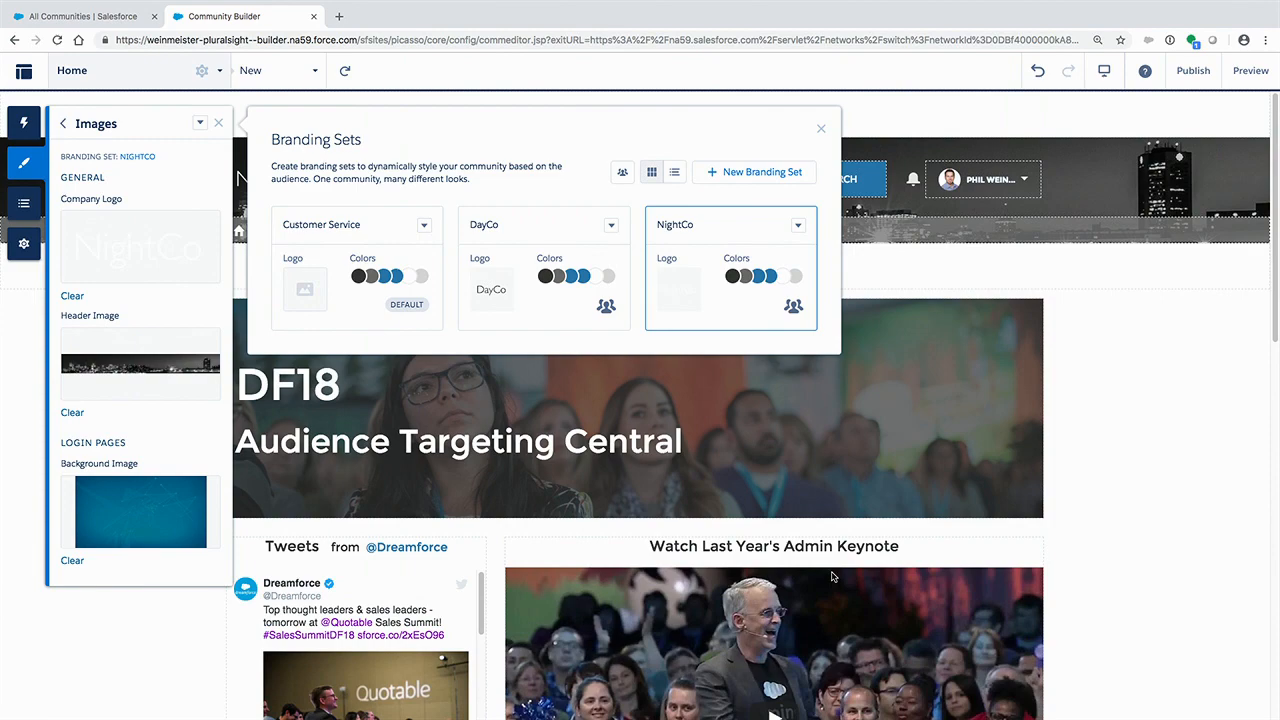
click(821, 132)
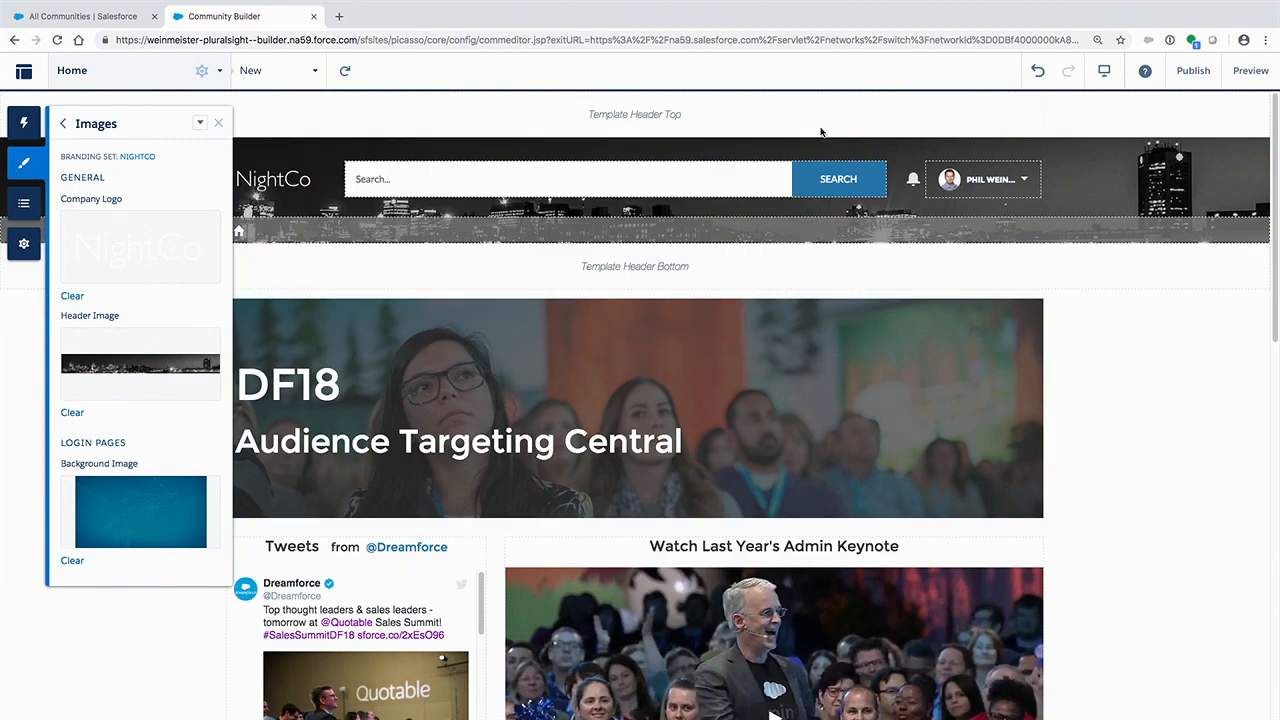
- Publish the community's changes and dismiss the publishing notice
click(1201, 83)
click(853, 331)
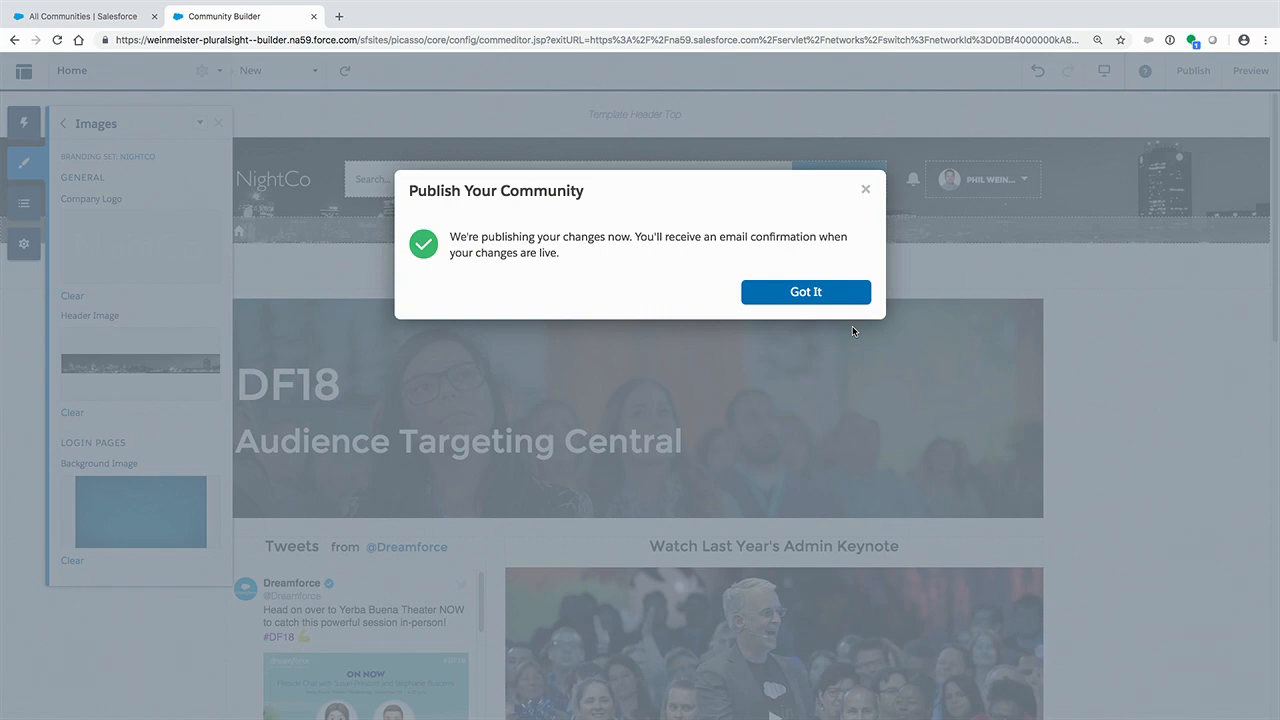
click(792, 297)
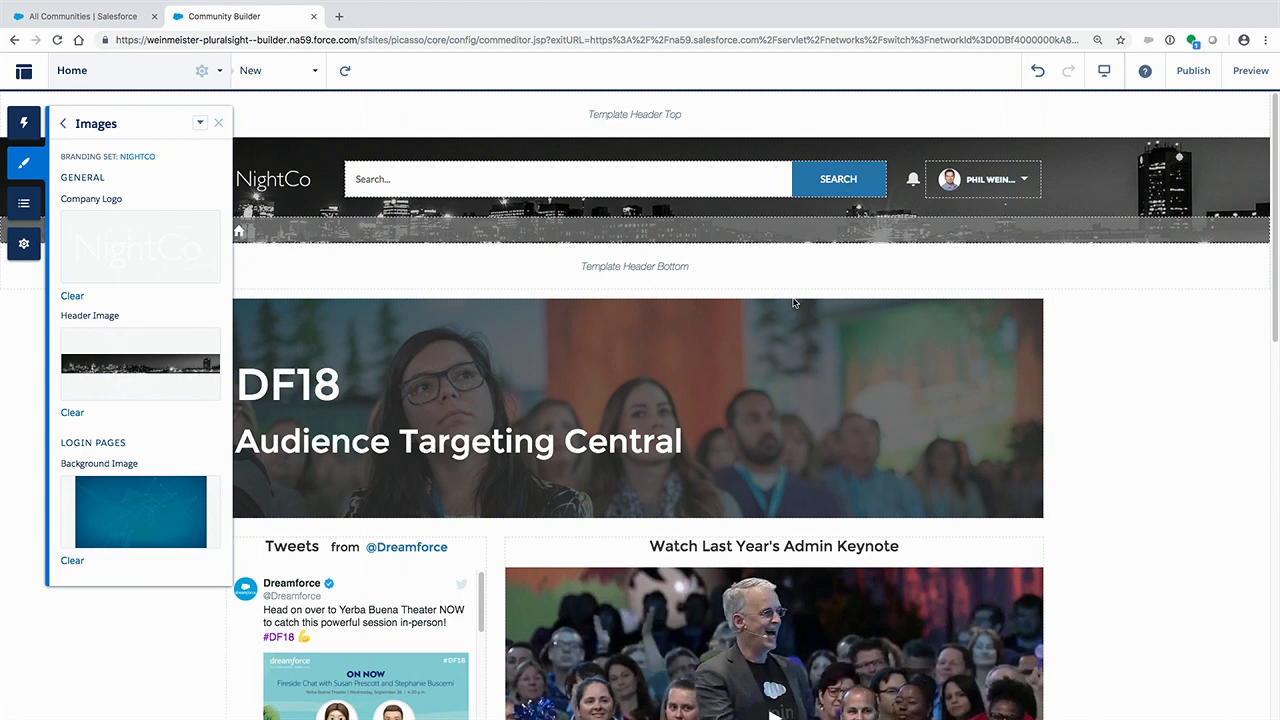
- Open Salesforce Setup from the community builder
click(23, 78)
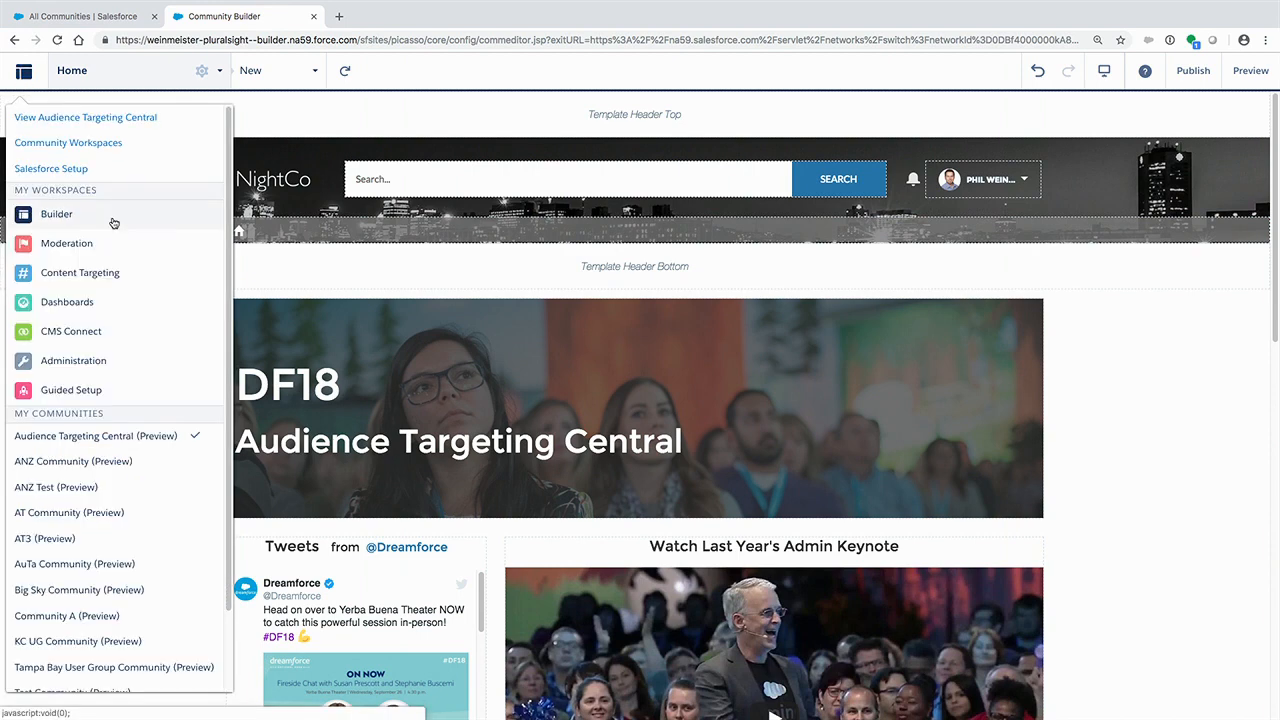
click(110, 169)
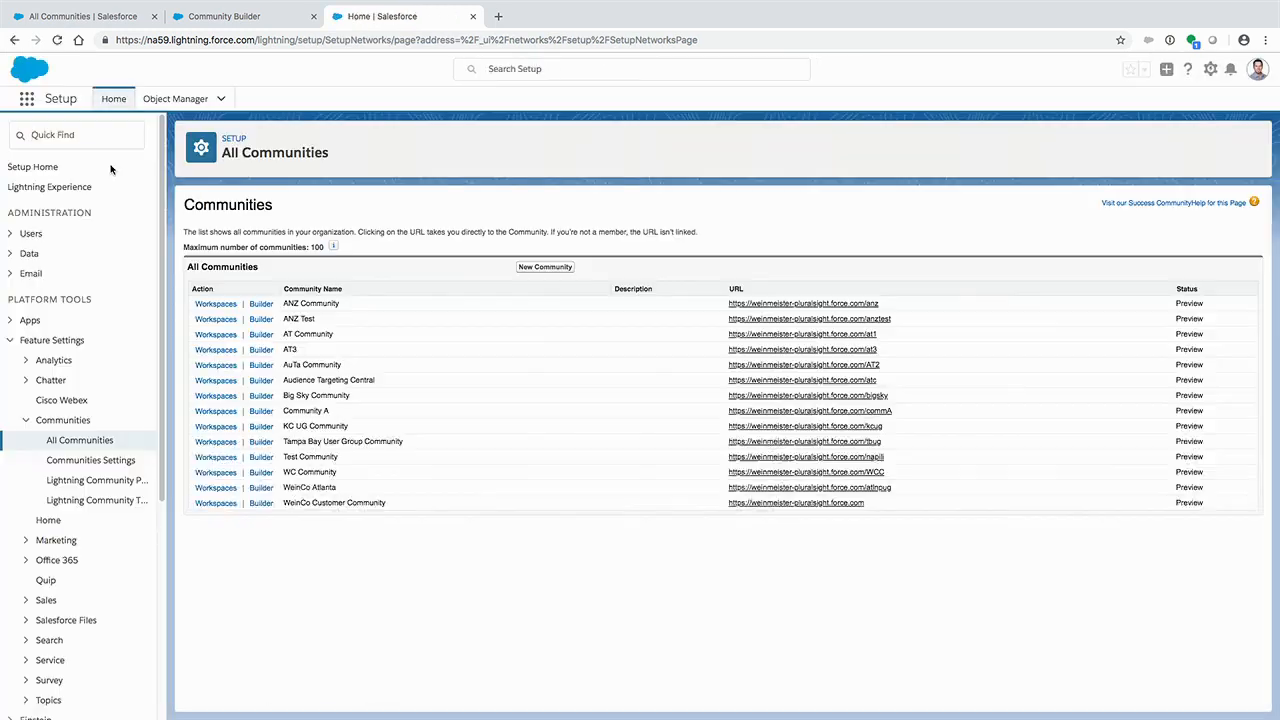
- Open the DayCo contact's record from the recently viewed Contacts list
click(26, 98)
scroll(193, 309, down, 5)
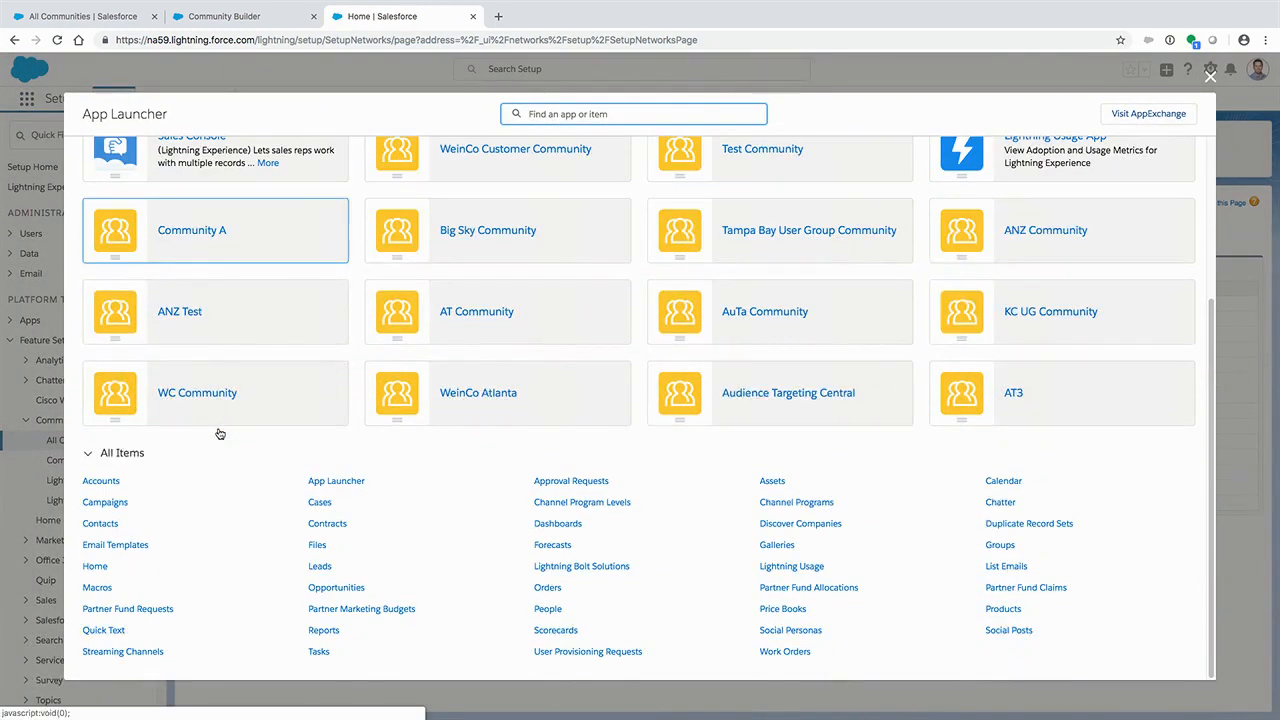
click(107, 527)
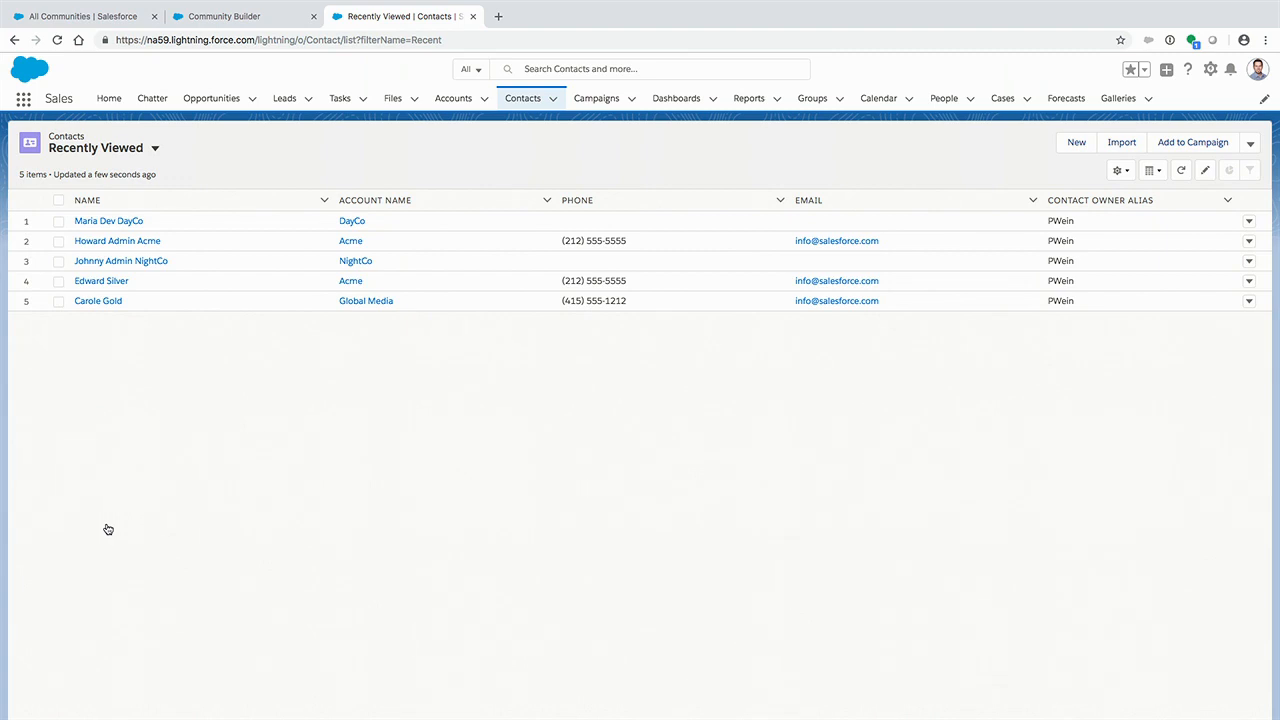
click(112, 222)
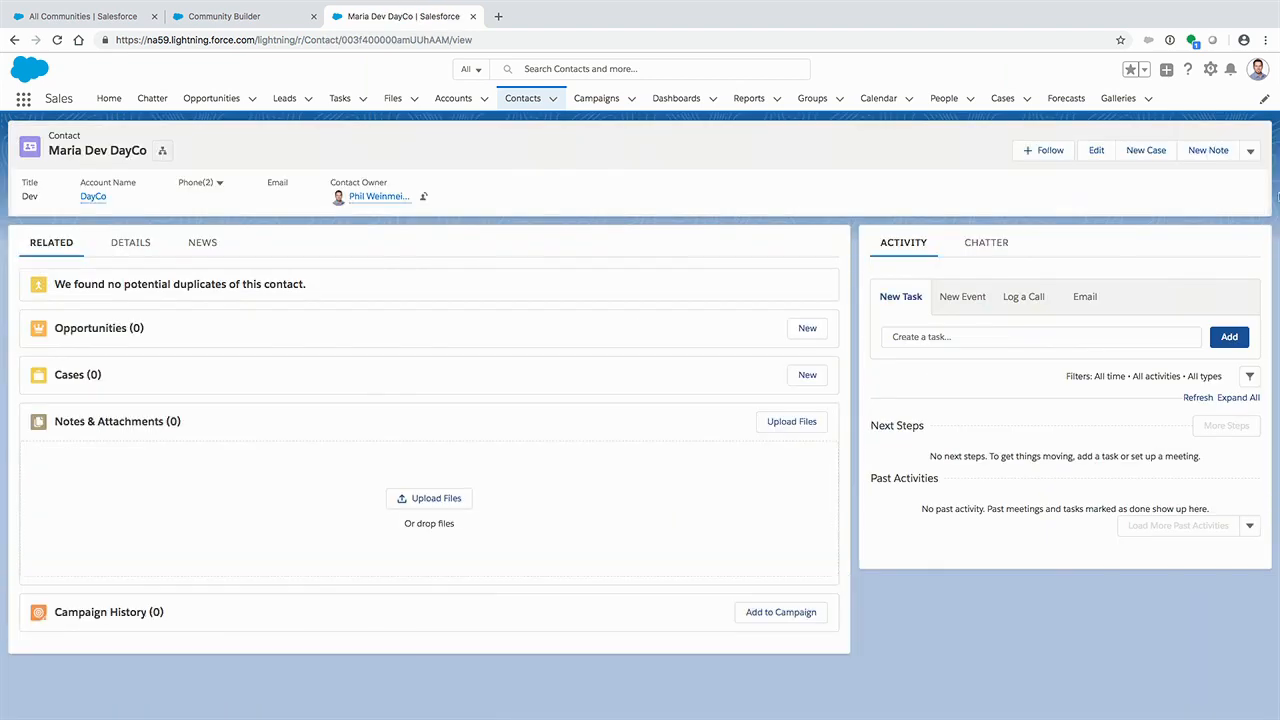
- View the DayCo contact's partner user details and return to the contact record
click(1250, 151)
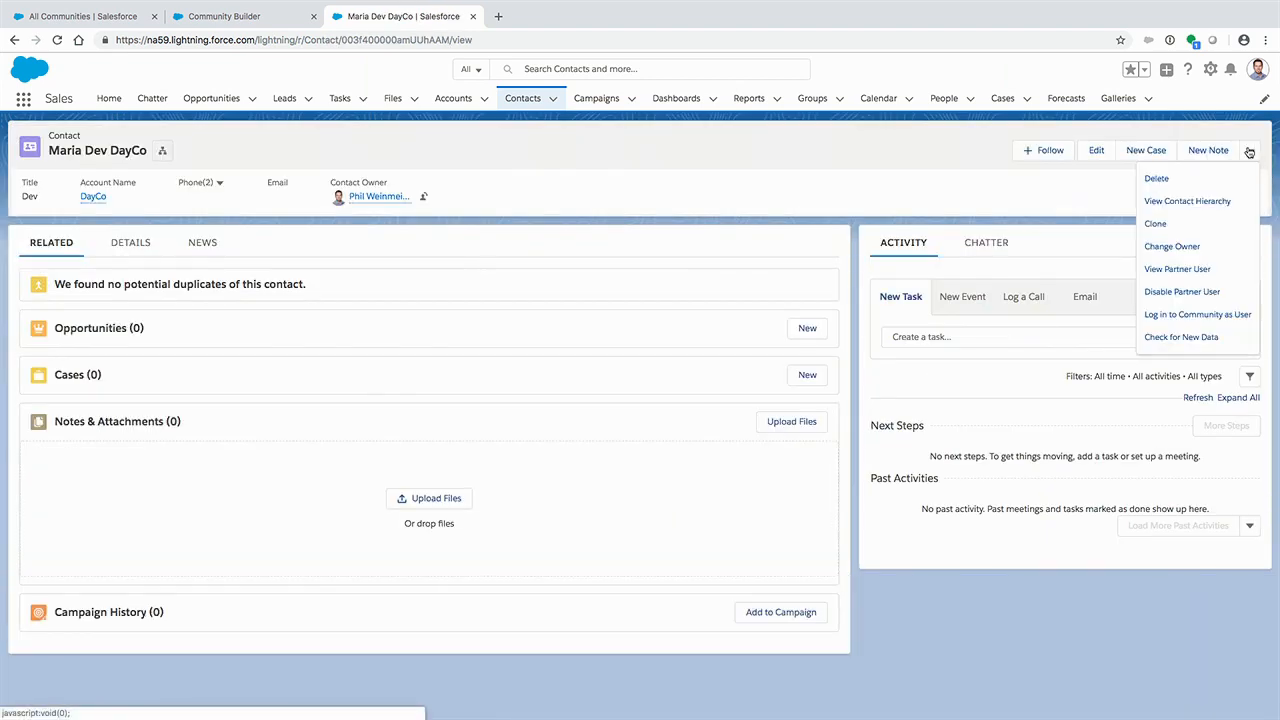
click(1201, 272)
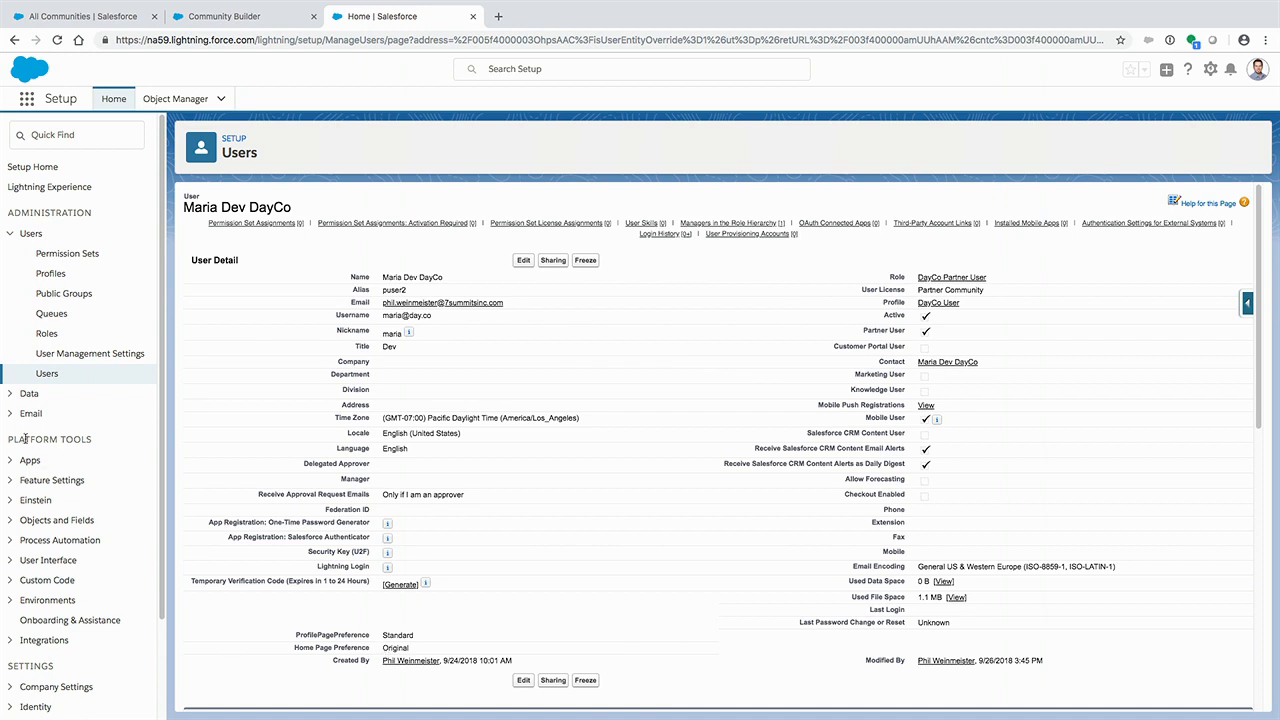
click(947, 362)
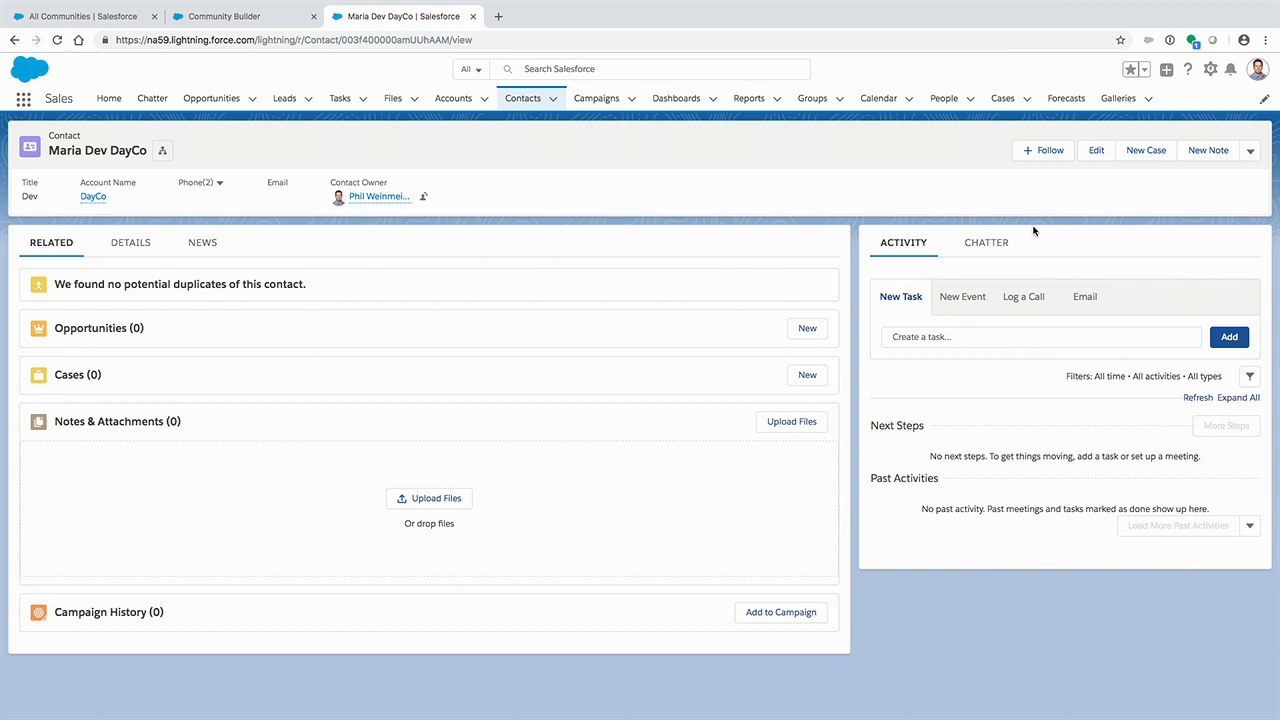
- Log in to the community as the DayCo contact and open that user's own profile
click(1248, 152)
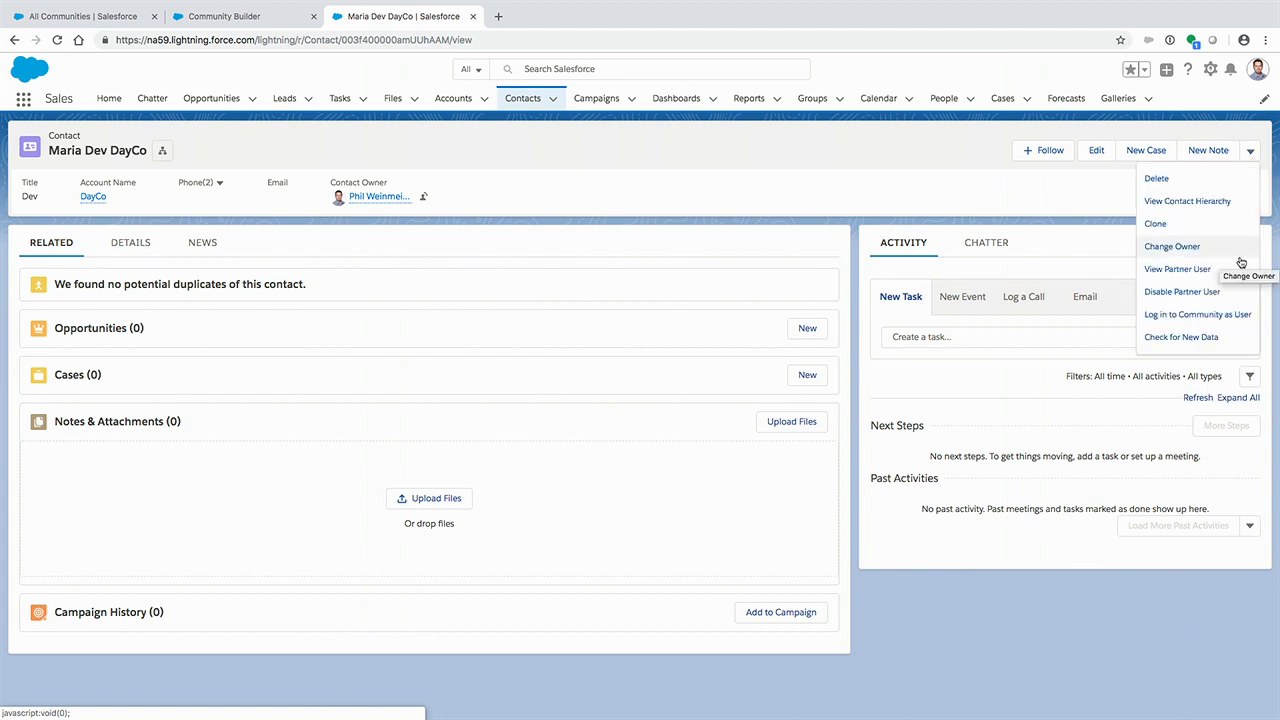
click(1214, 315)
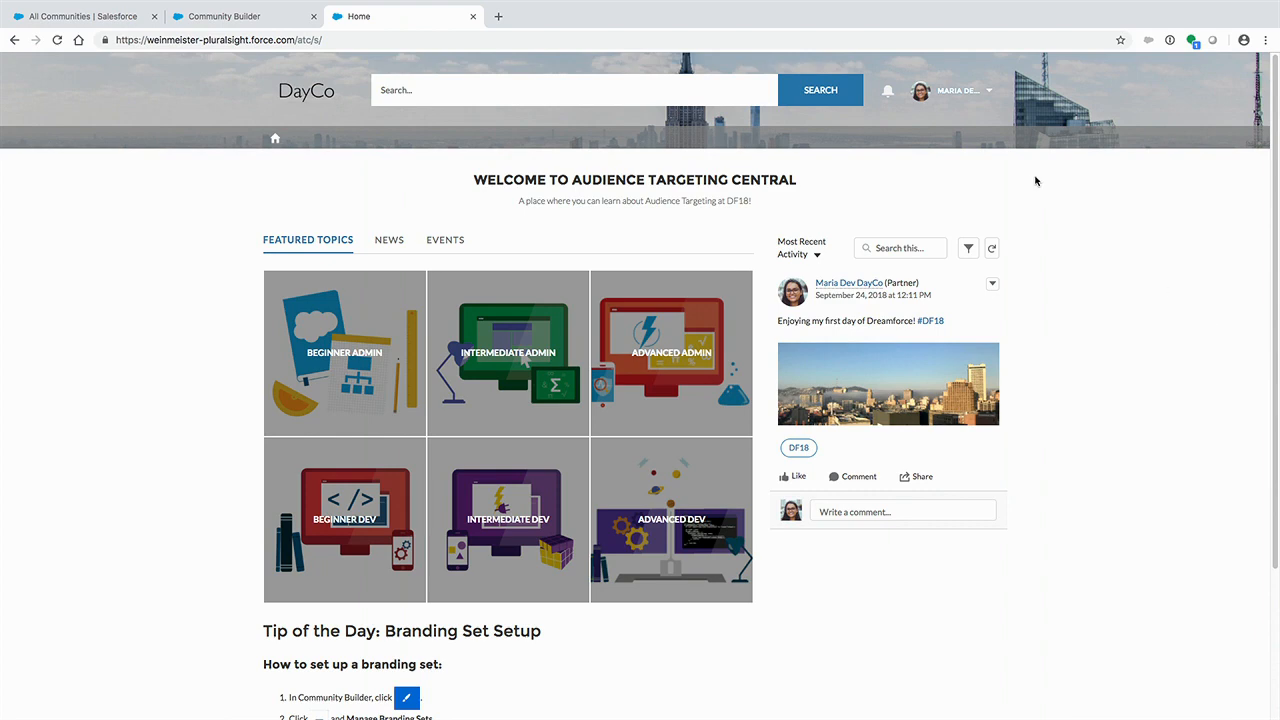
click(968, 90)
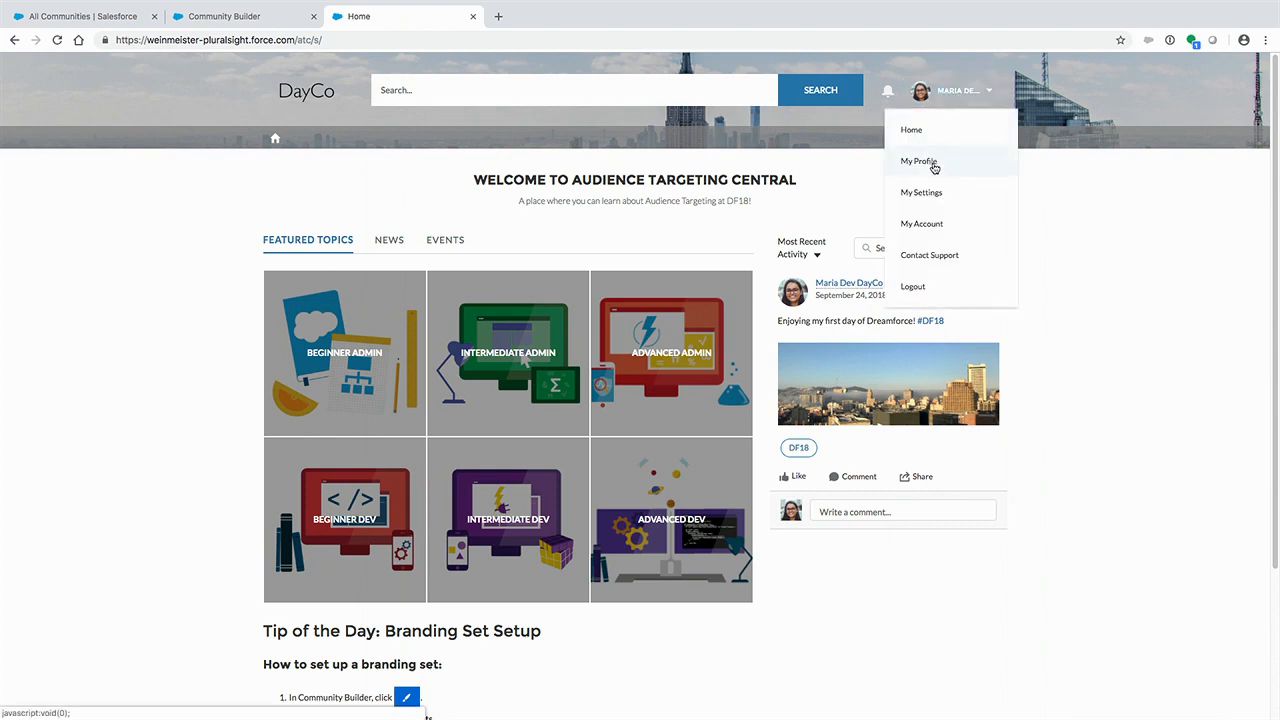
click(932, 163)
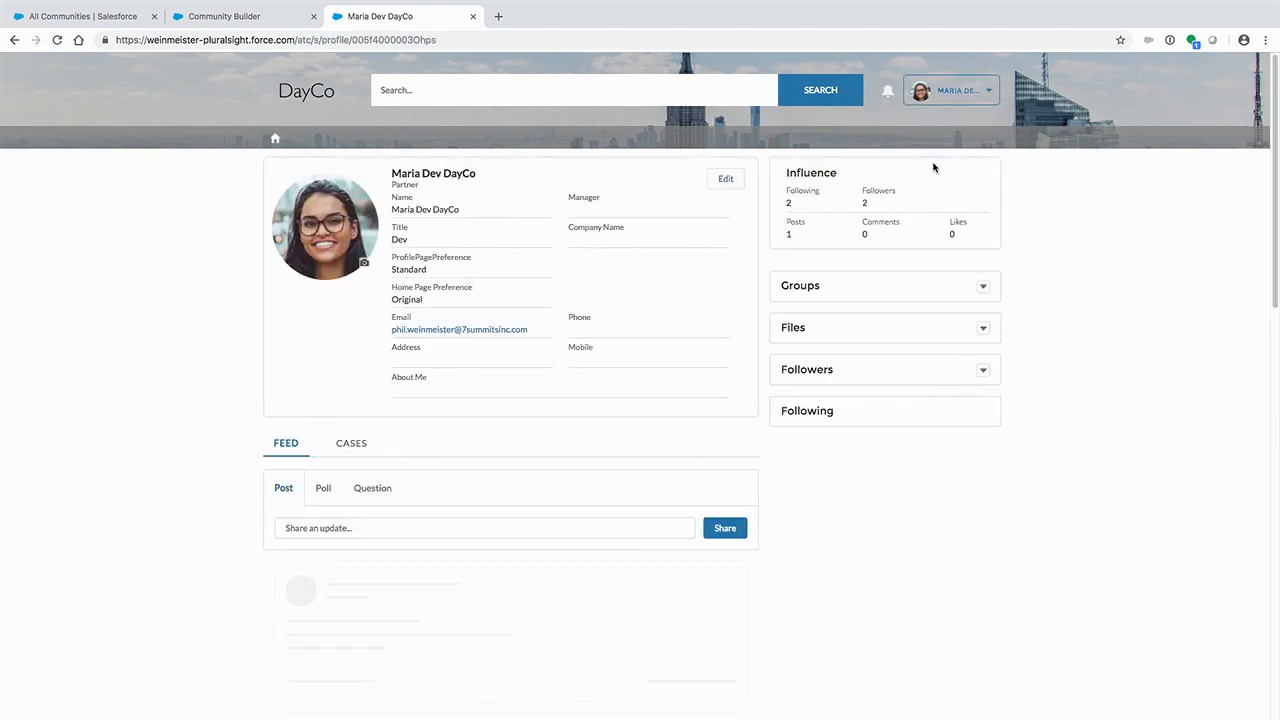
- Set the DayCo user's Home Page Preference to New and save the profile
click(726, 179)
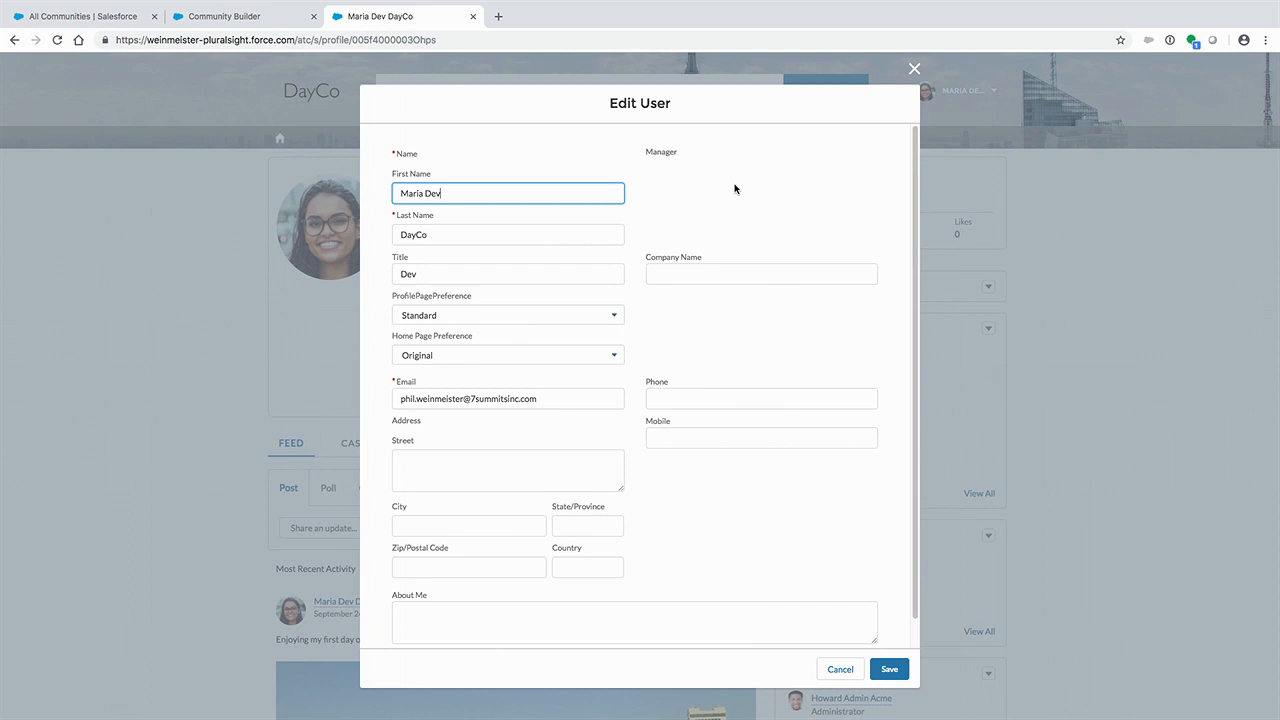
click(556, 356)
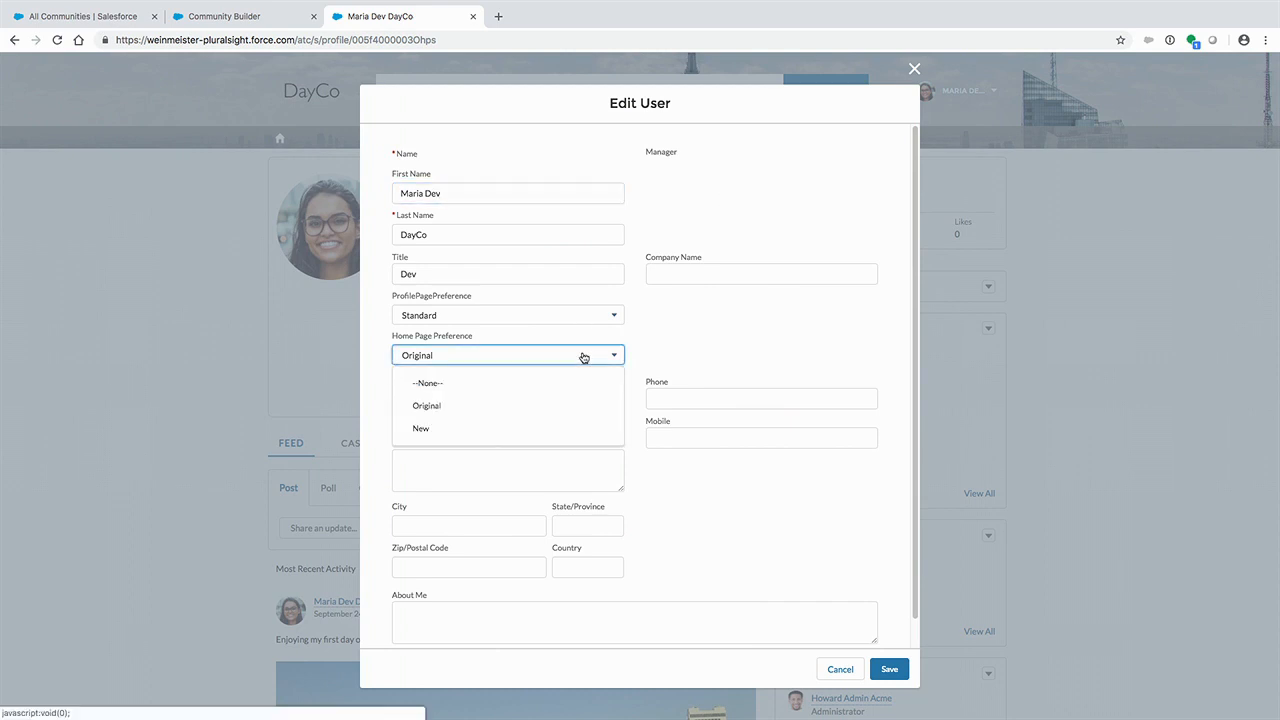
click(545, 428)
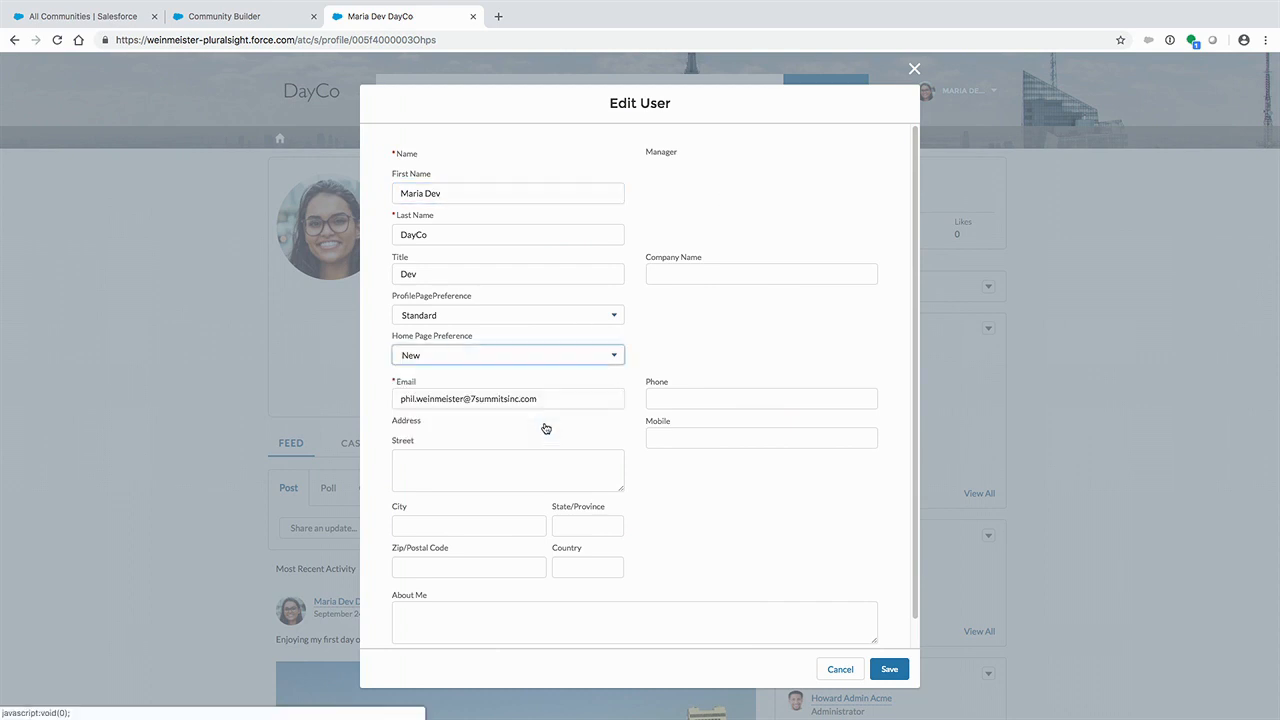
click(893, 668)
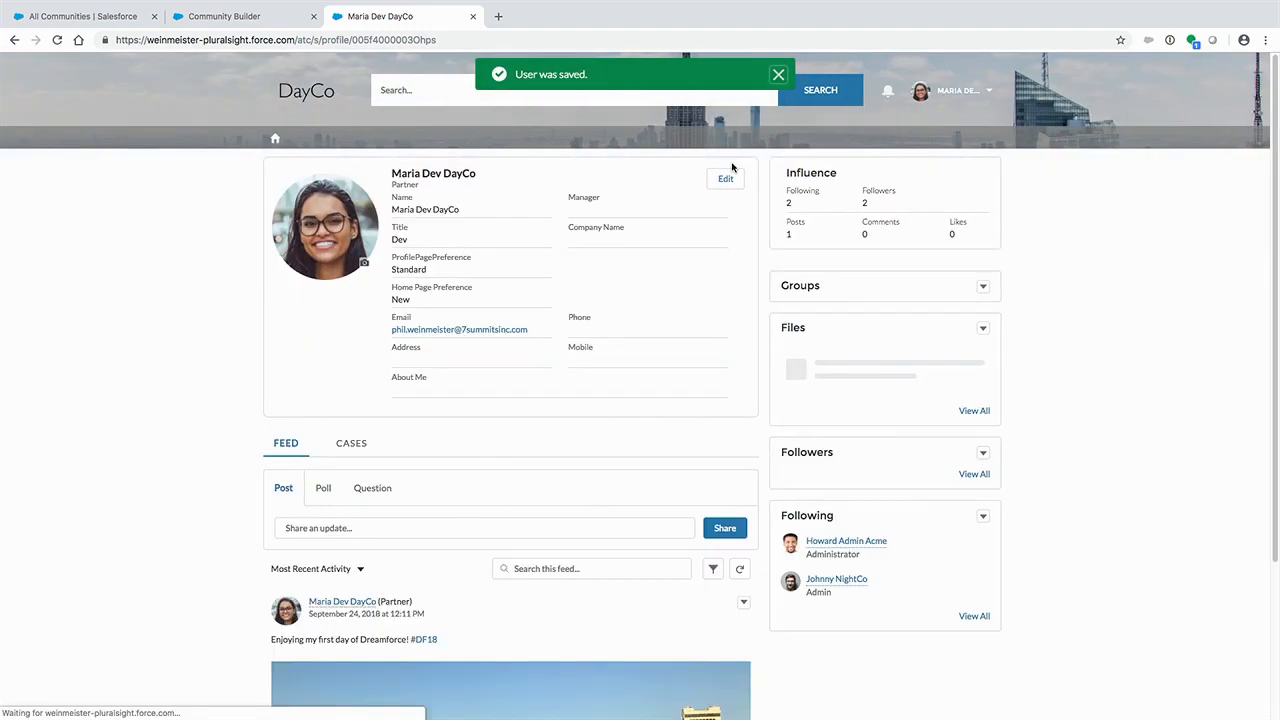
- Return to the community home page as the DayCo user and reload it to check the targeted variation
click(277, 138)
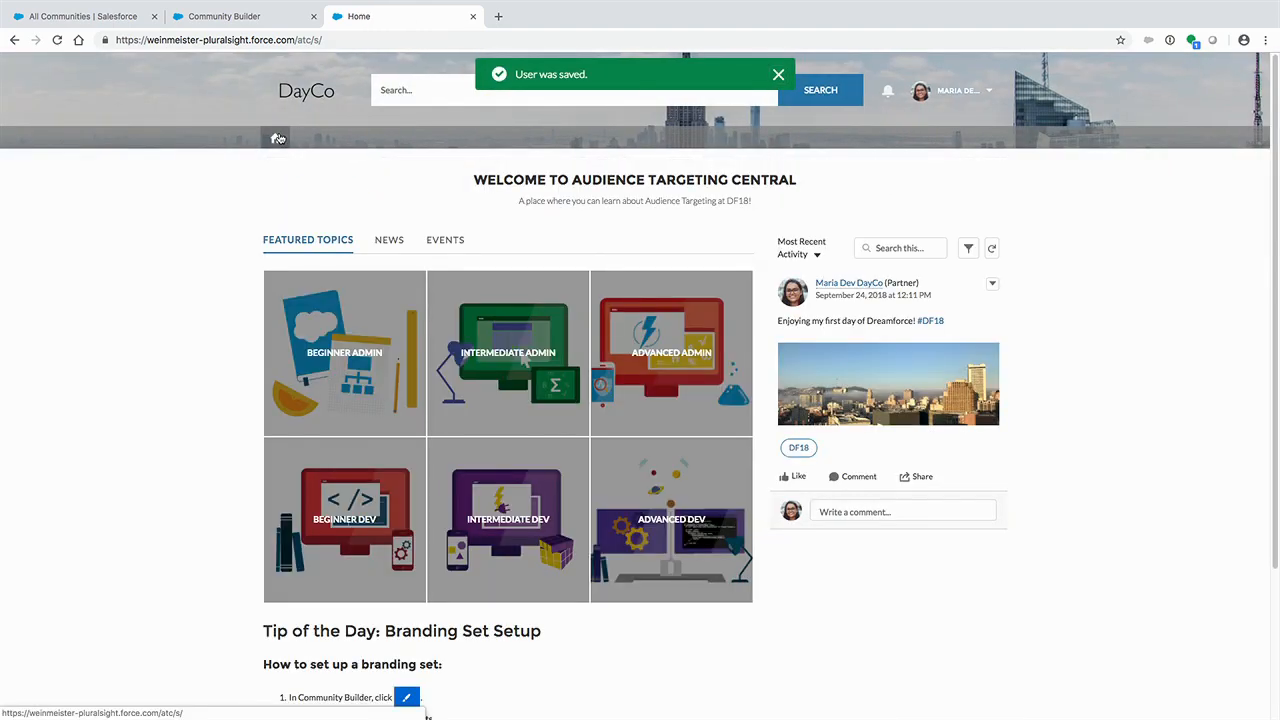
click(58, 42)
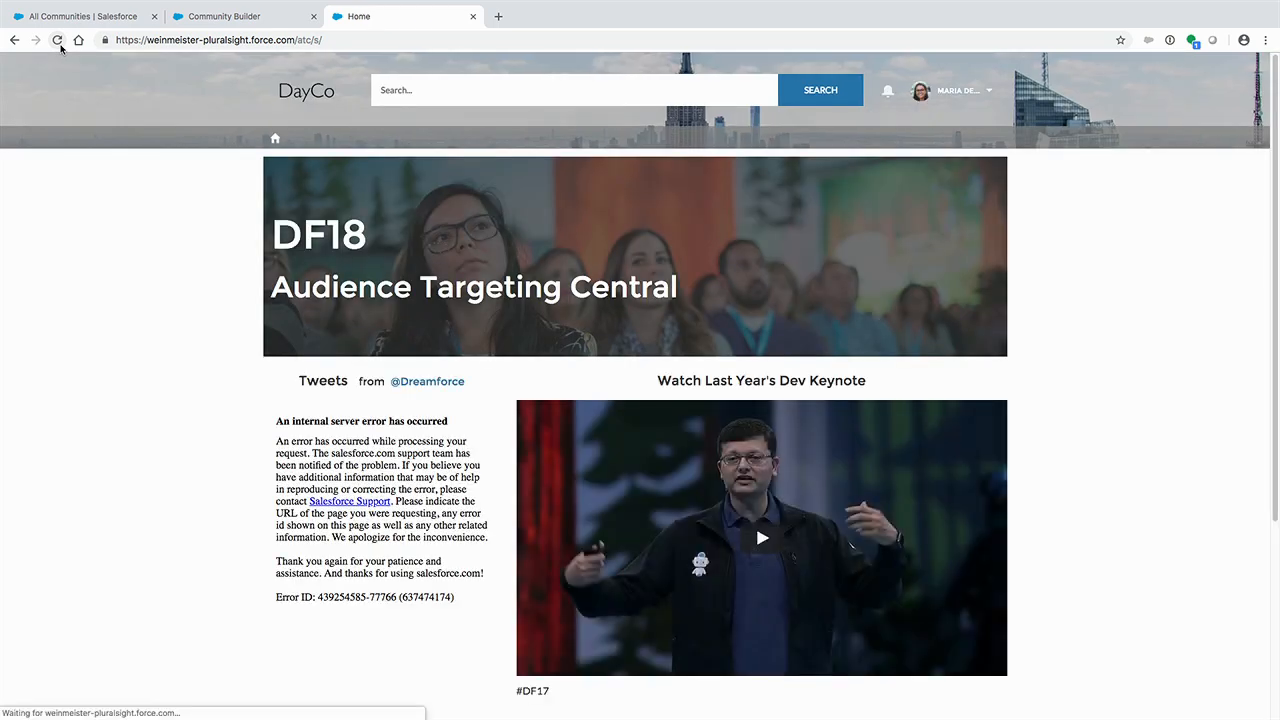
click(58, 41)
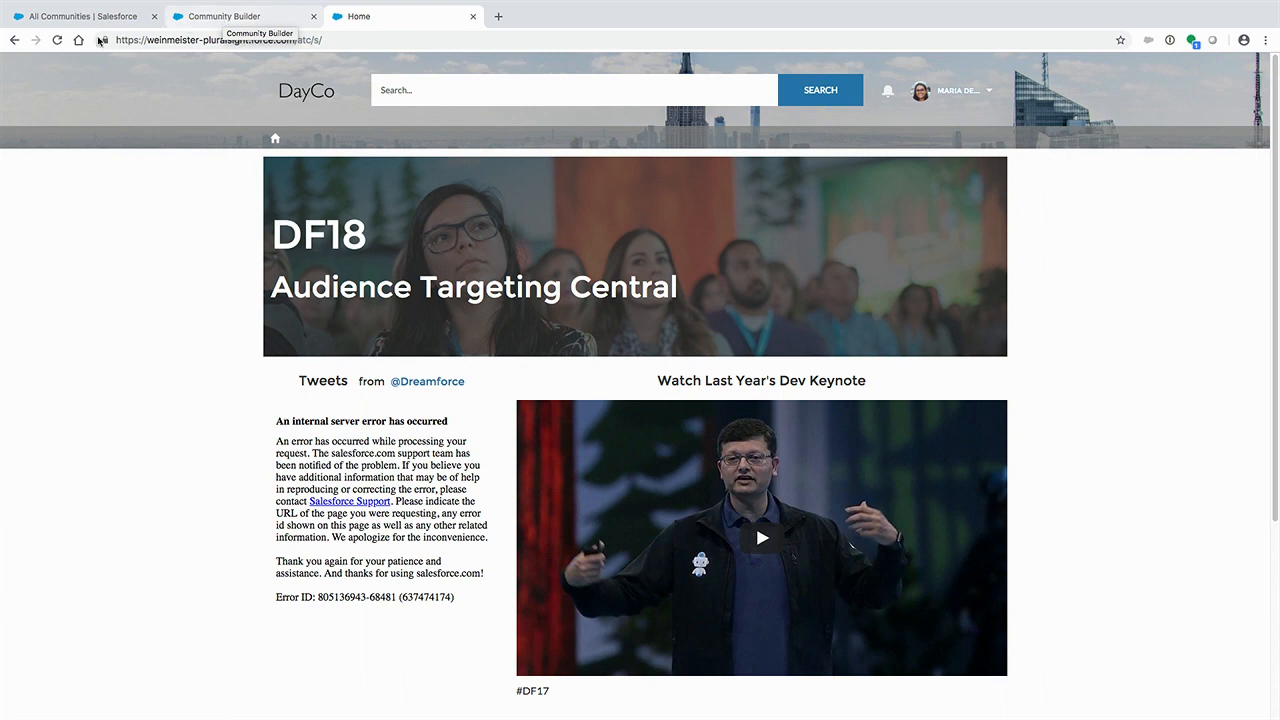
- Go back to the recently viewed contacts and log in to Audience Targeting Central as the Acme administrator contact
click(14, 40)
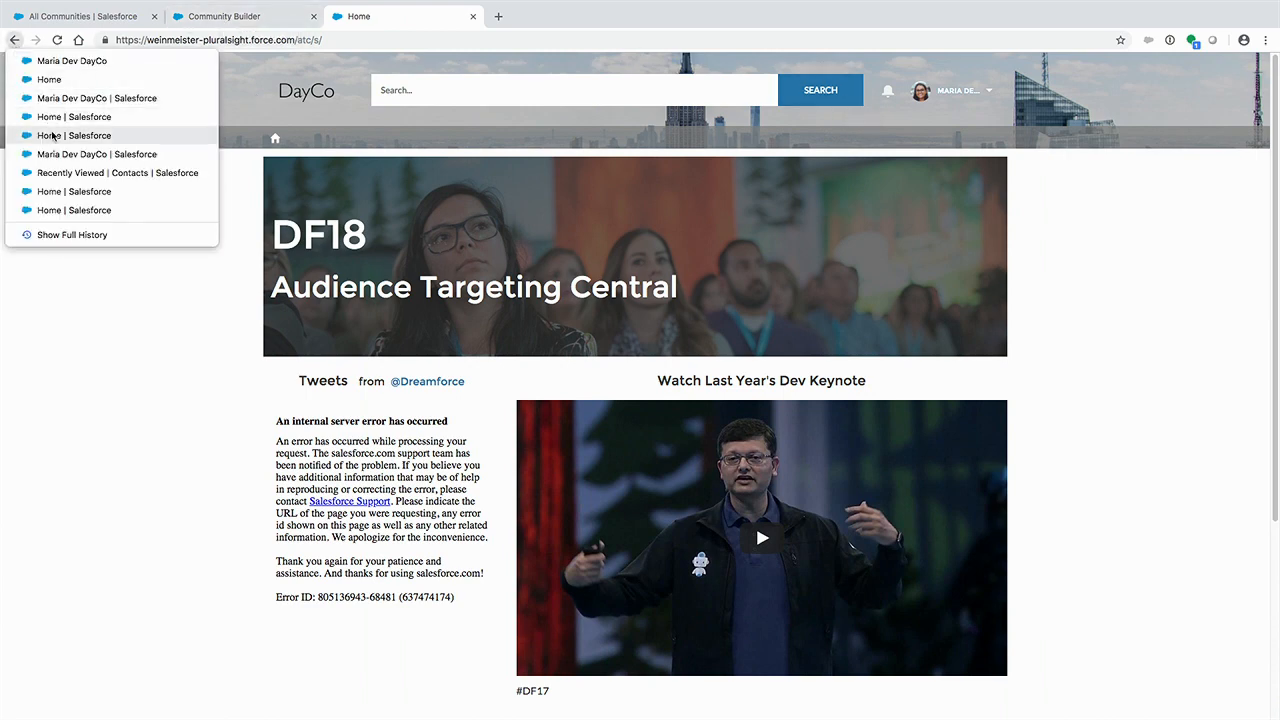
click(58, 175)
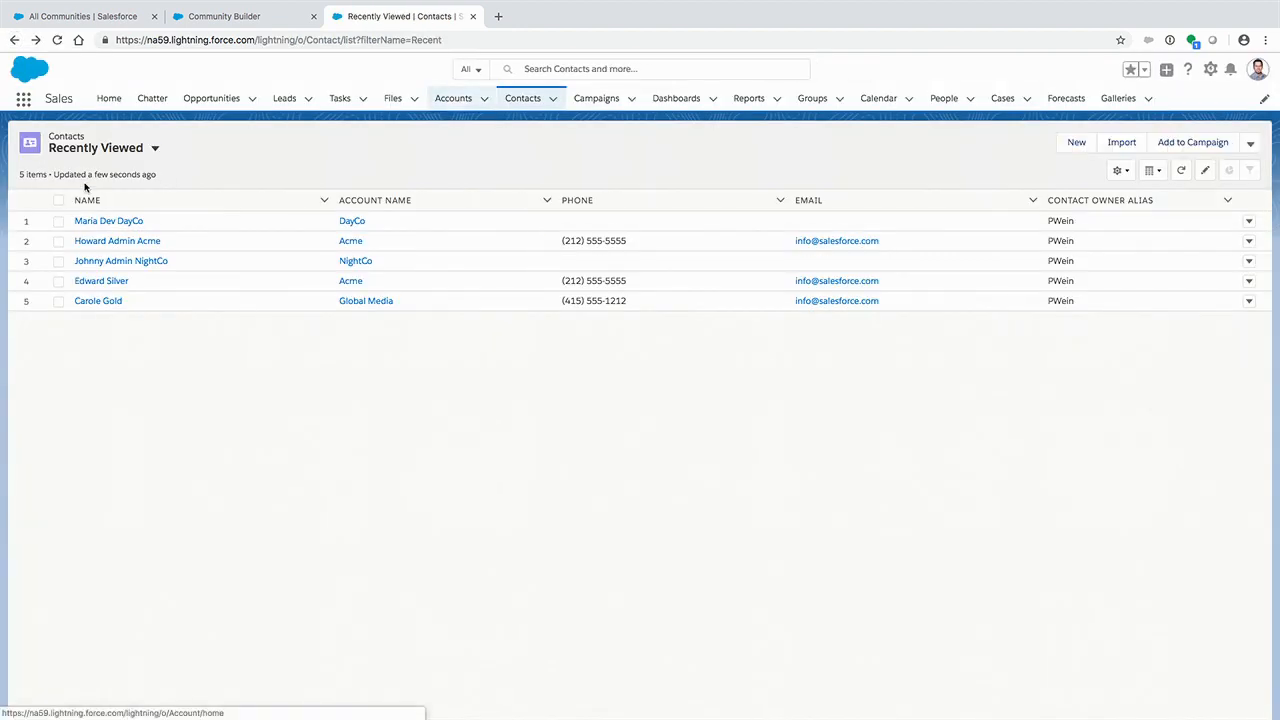
click(133, 242)
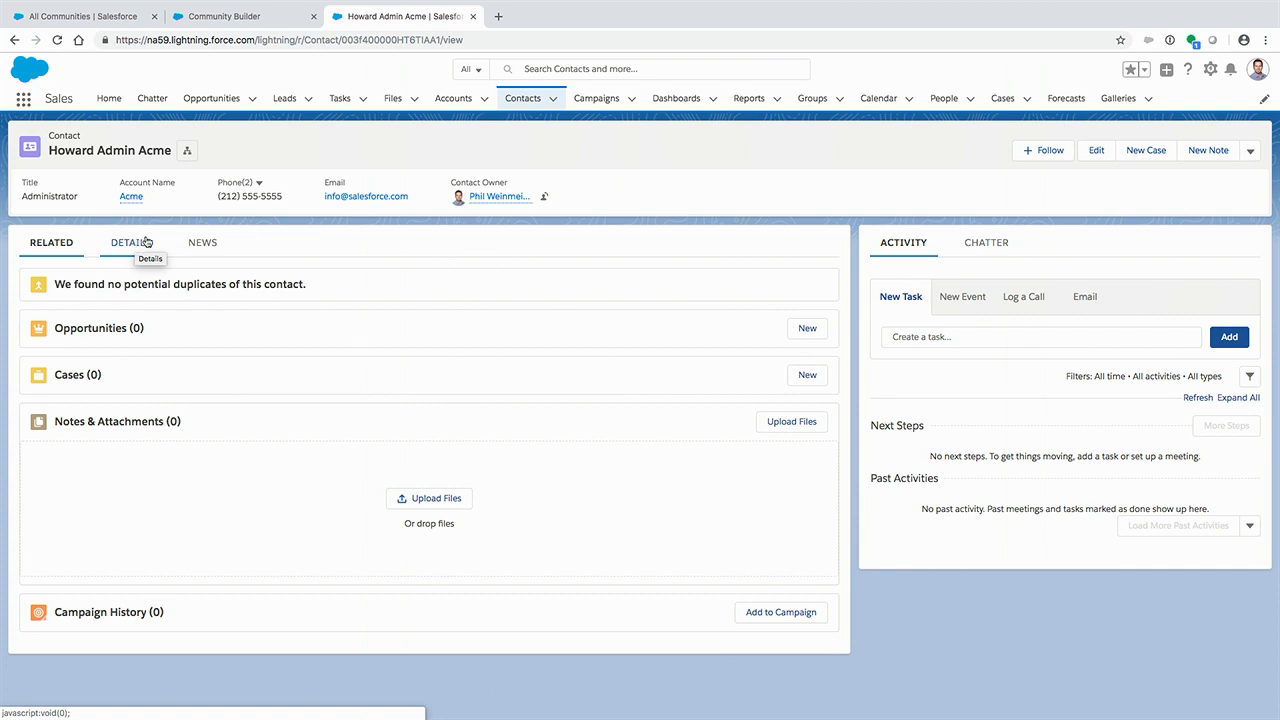
click(1251, 151)
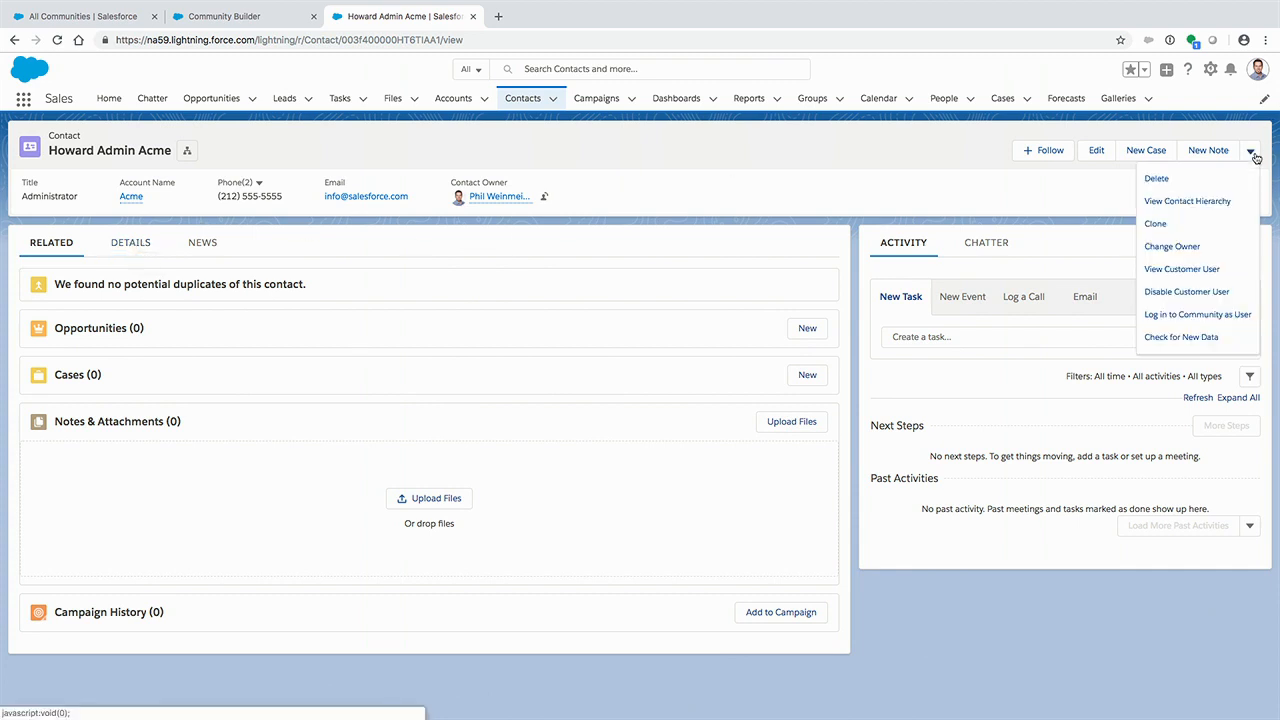
click(1205, 316)
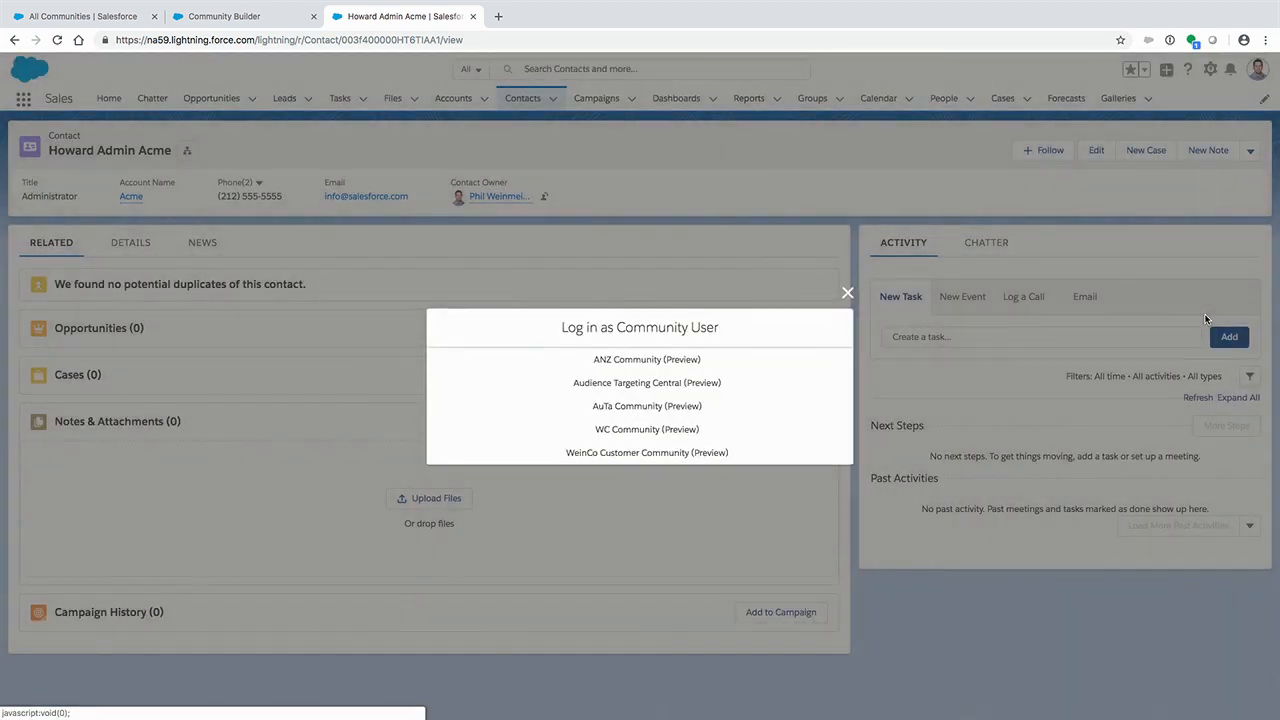
click(640, 383)
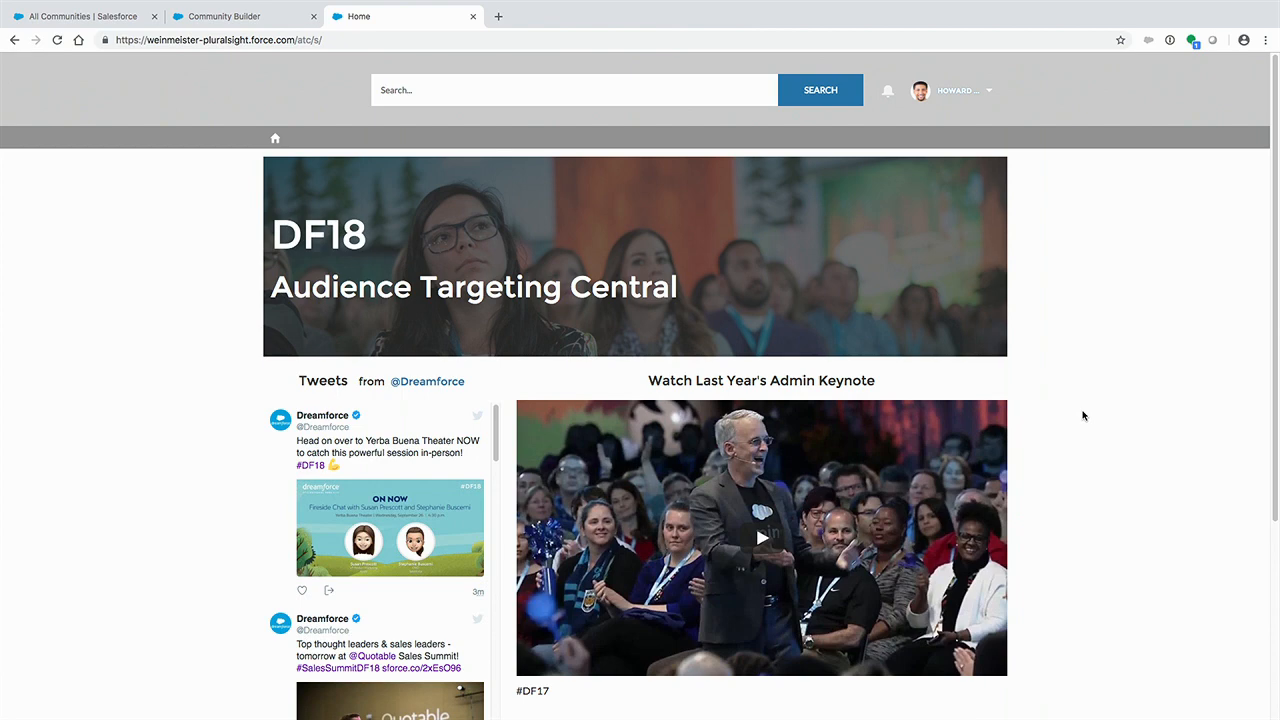
- Check the Home Page Preference options in the Acme user's profile and cancel the edit
click(966, 94)
click(942, 163)
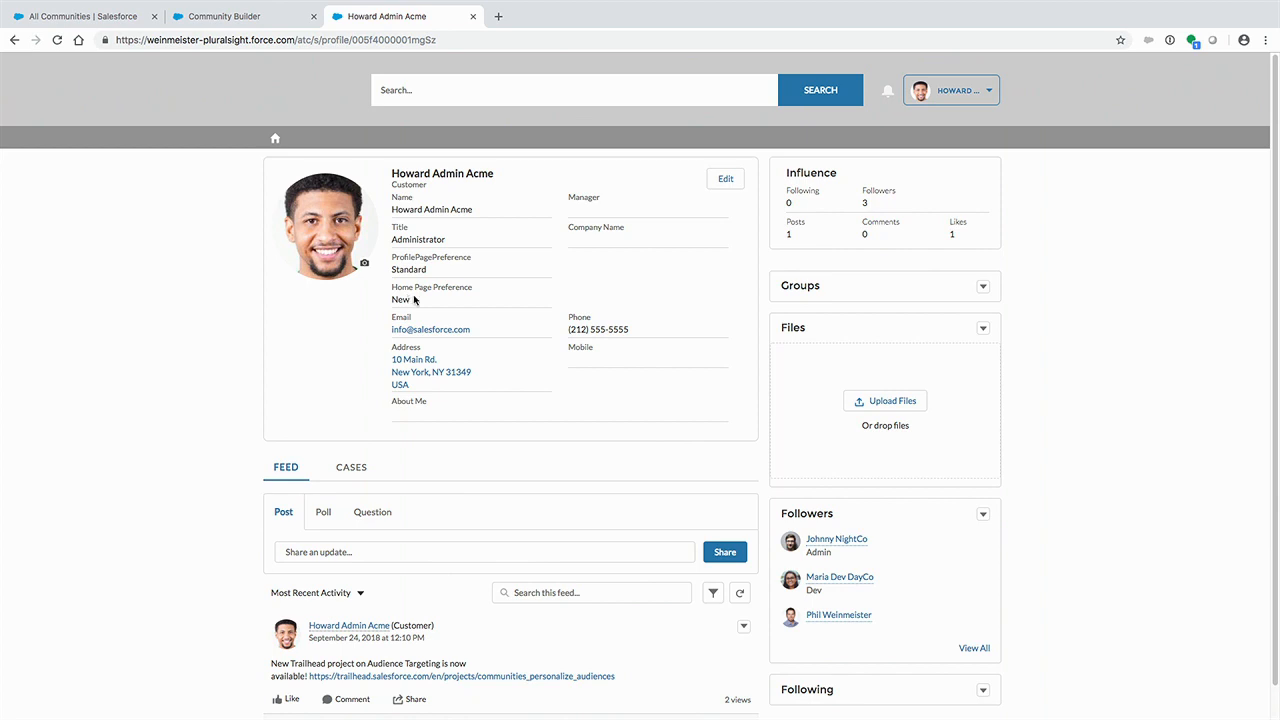
click(727, 178)
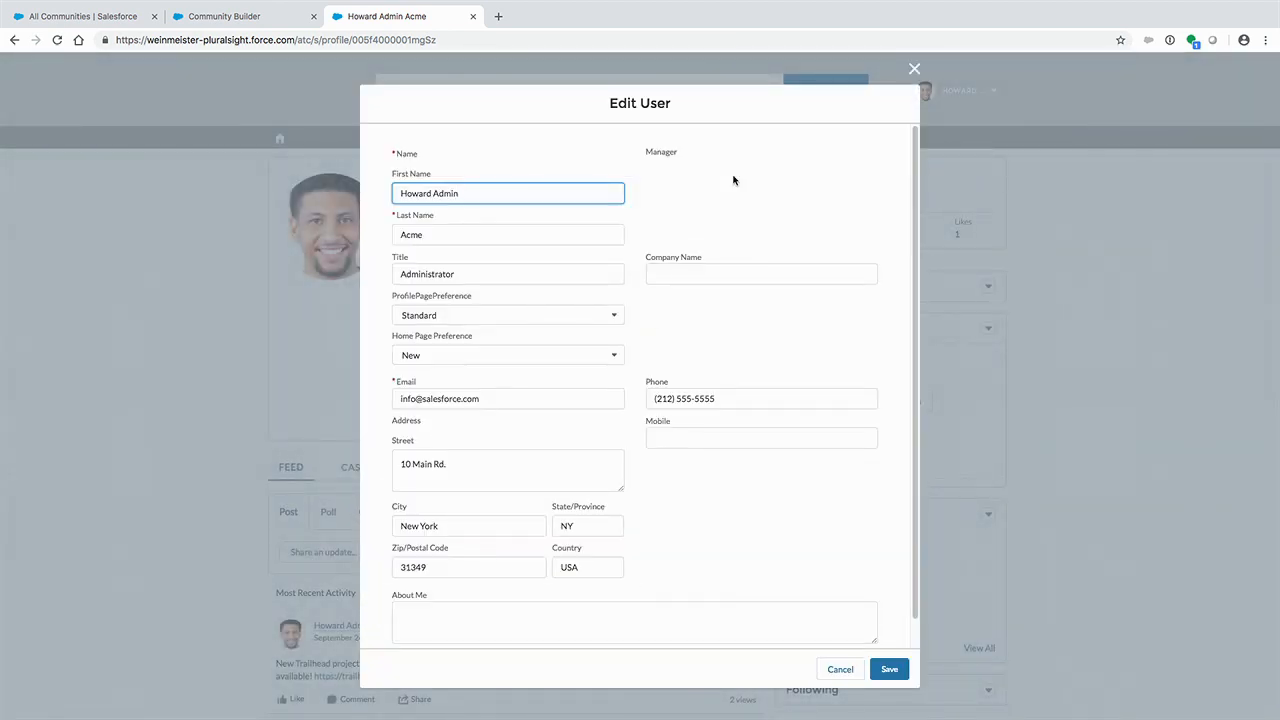
click(550, 348)
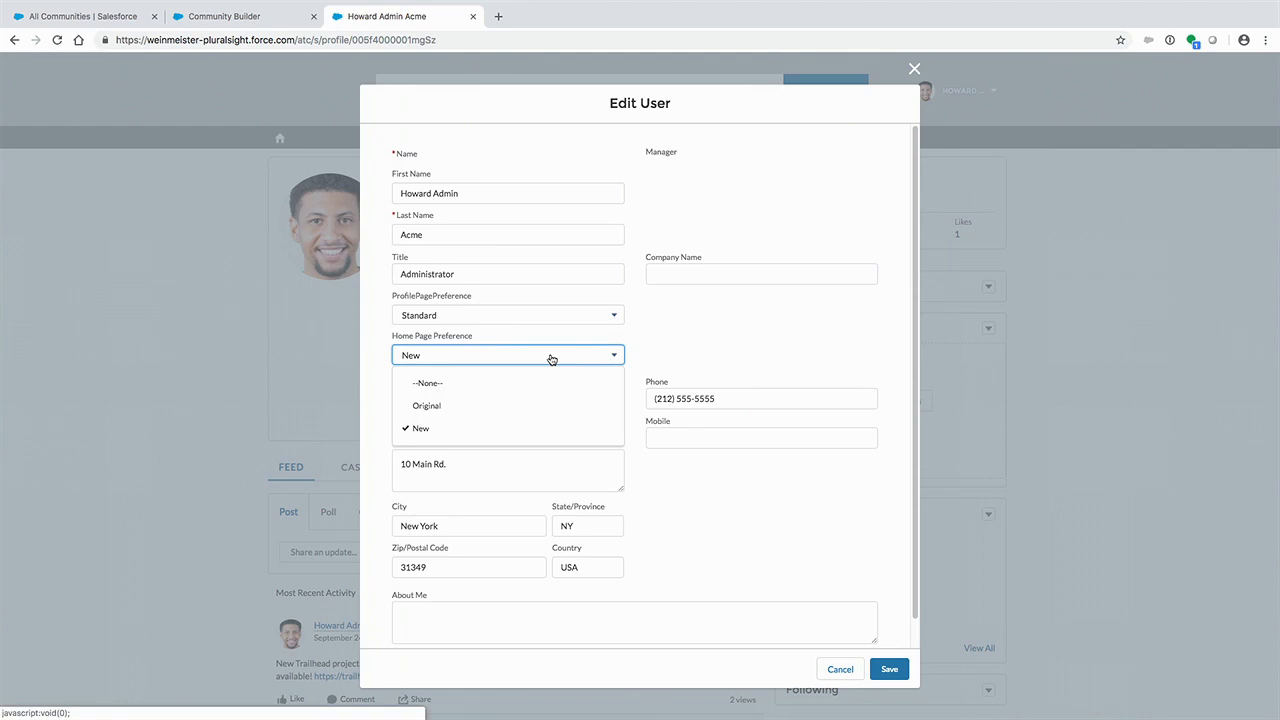
click(840, 669)
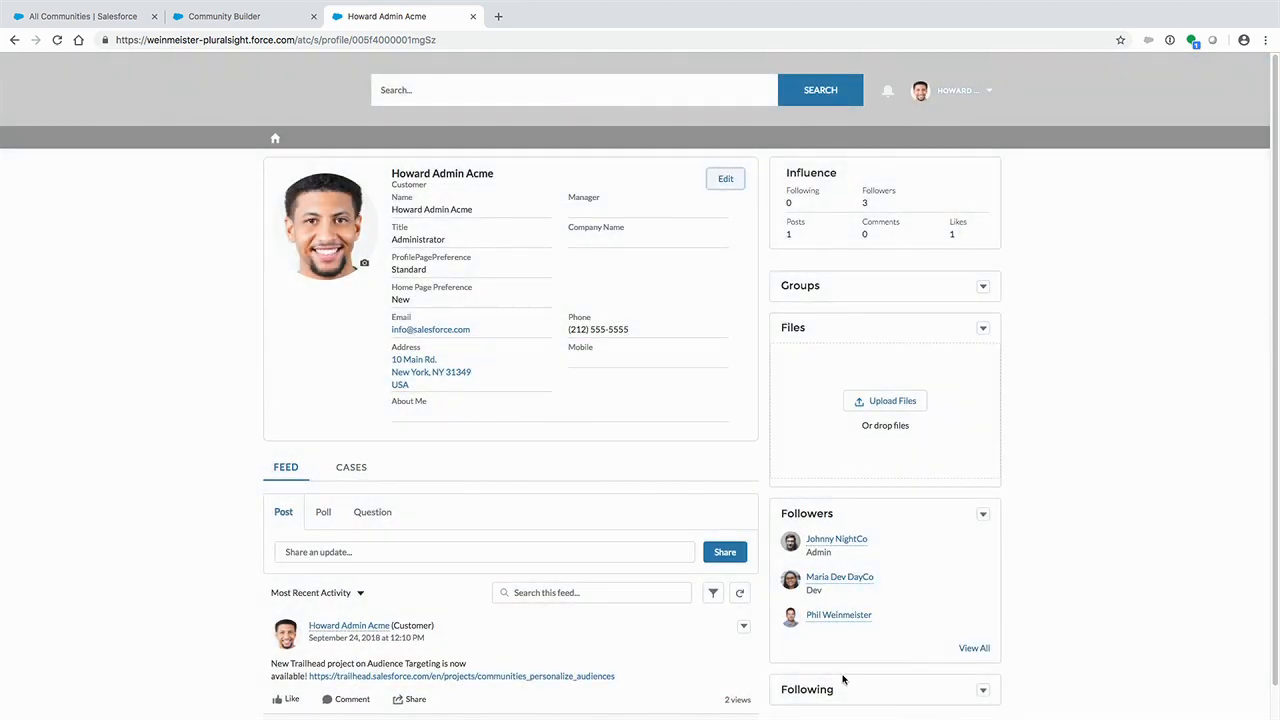
- Go back to the recently viewed contacts and log in to the community as the NightCo contact
click(16, 40)
click(52, 104)
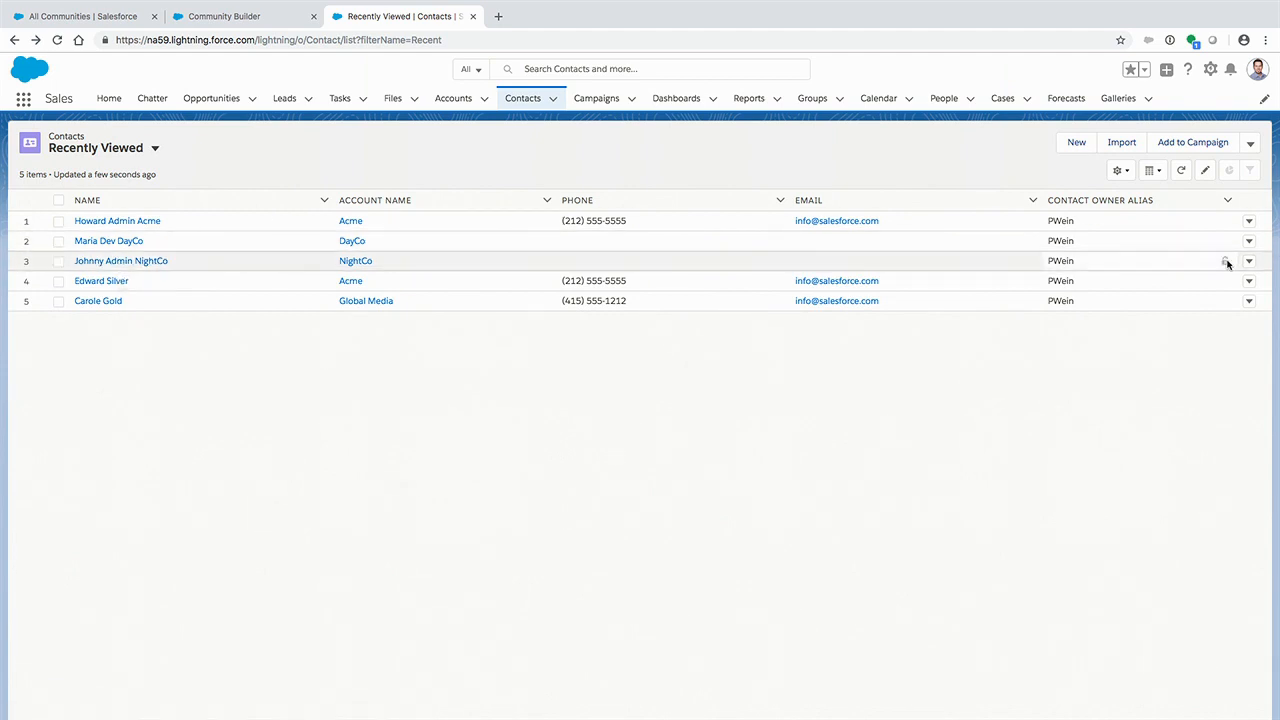
click(125, 264)
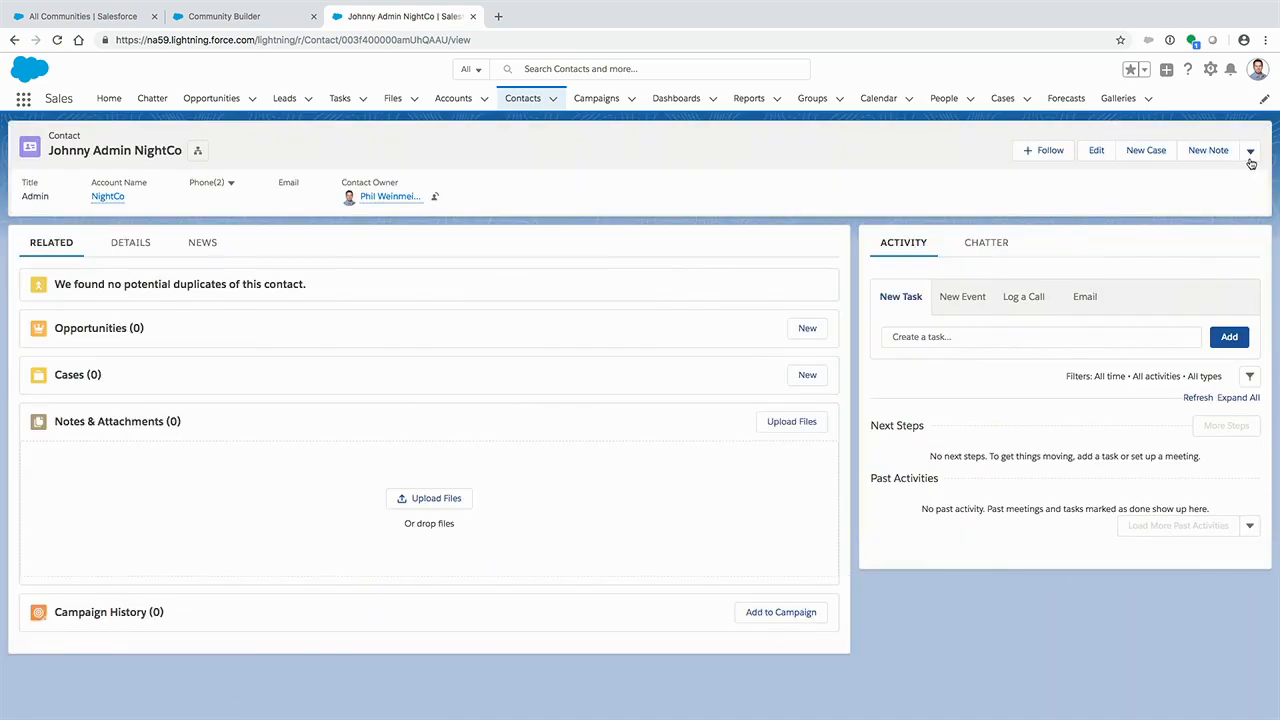
click(1250, 151)
click(1208, 316)
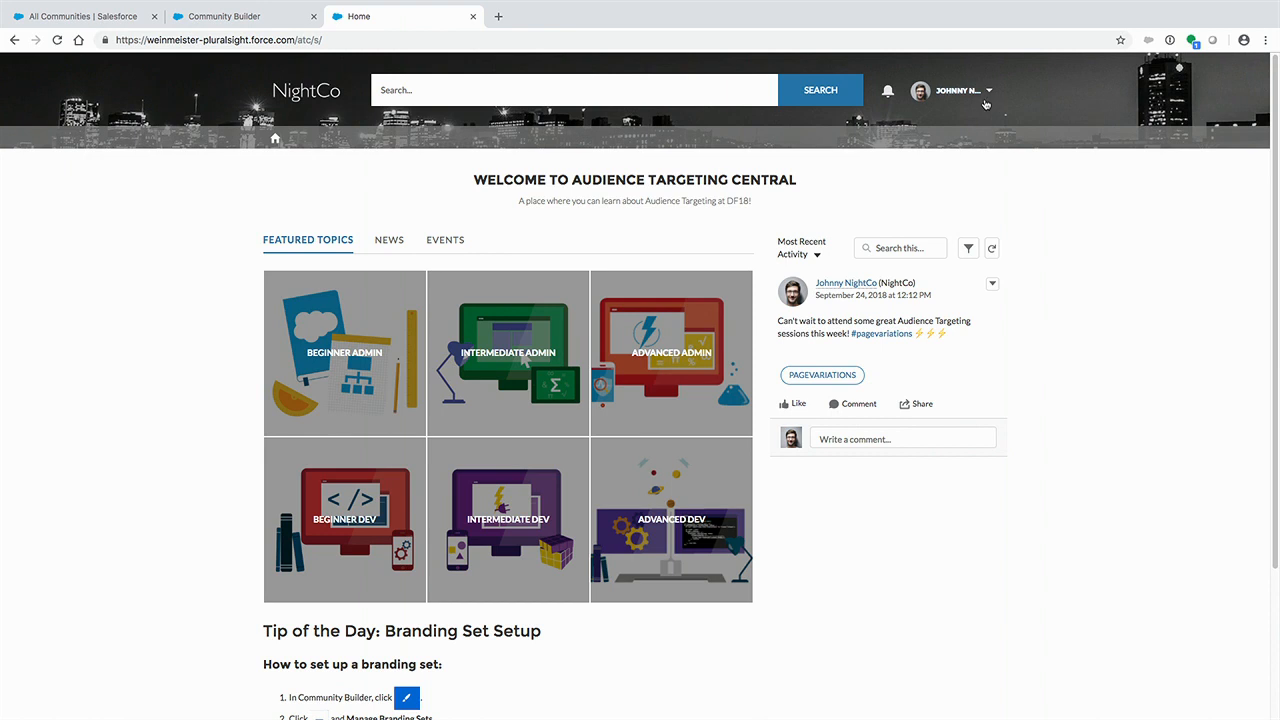
- Set Home Page Preference to New in the NightCo user's profile and save it
click(952, 90)
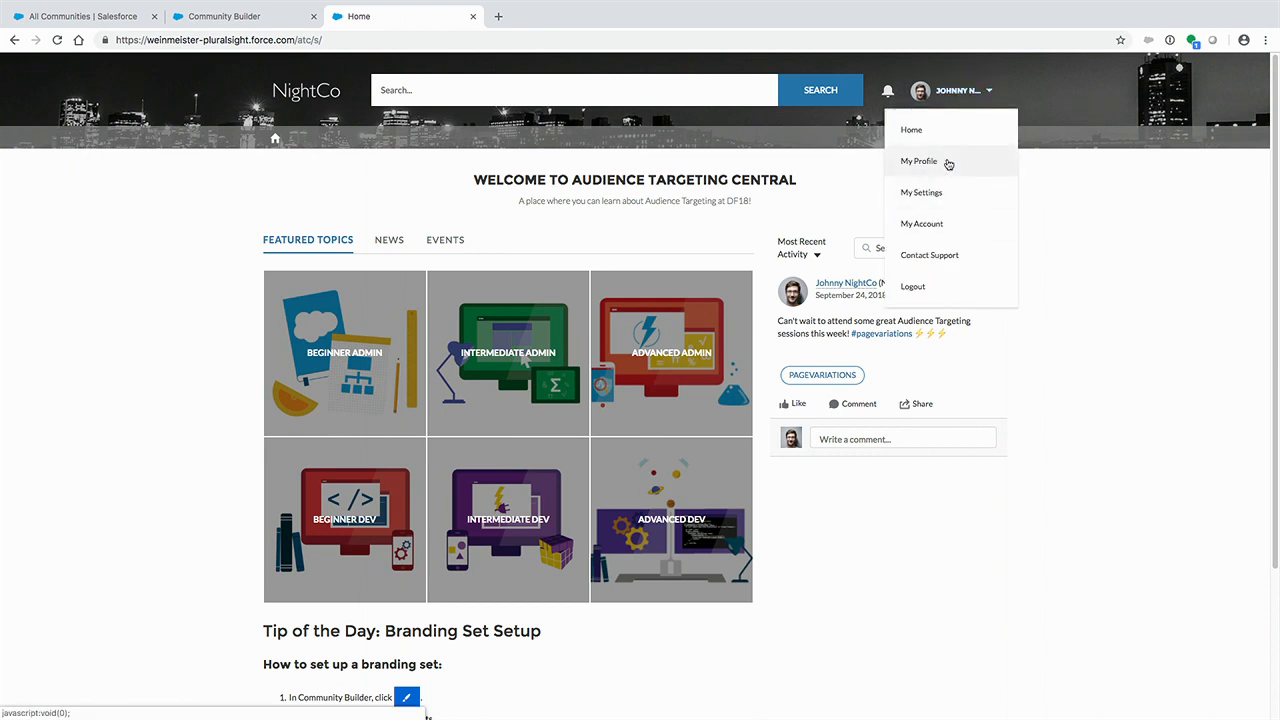
click(947, 166)
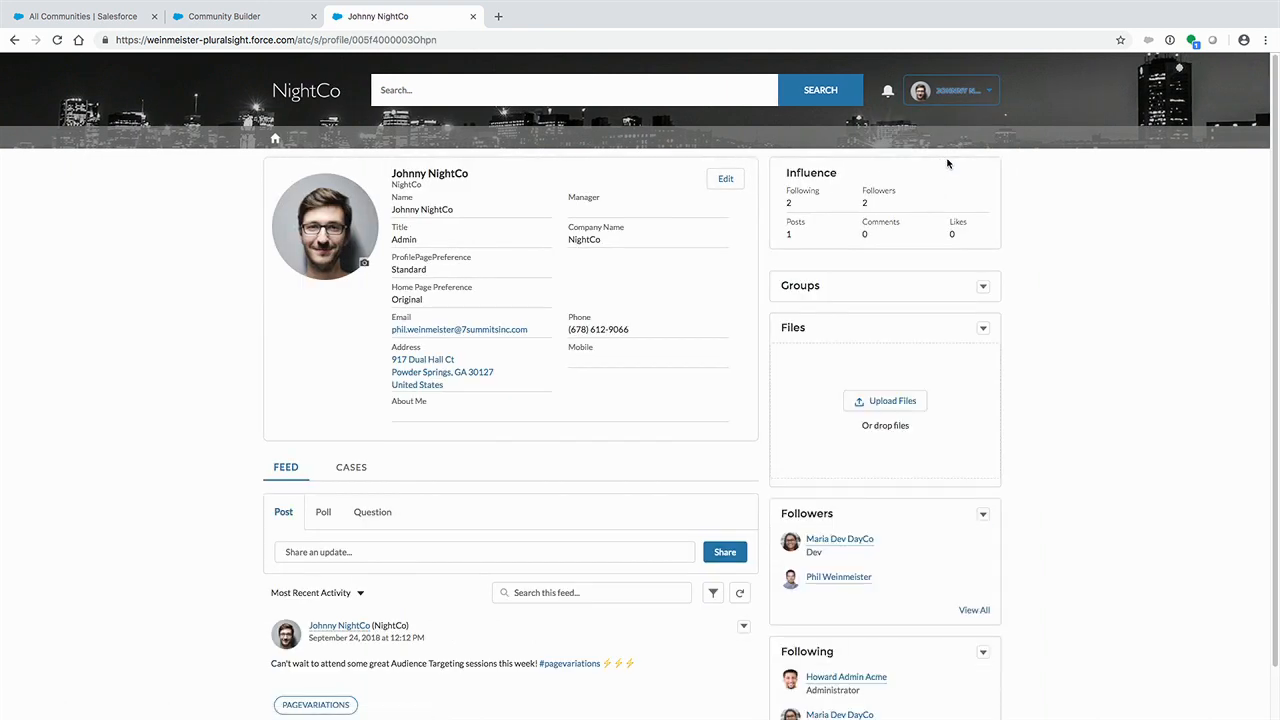
click(729, 180)
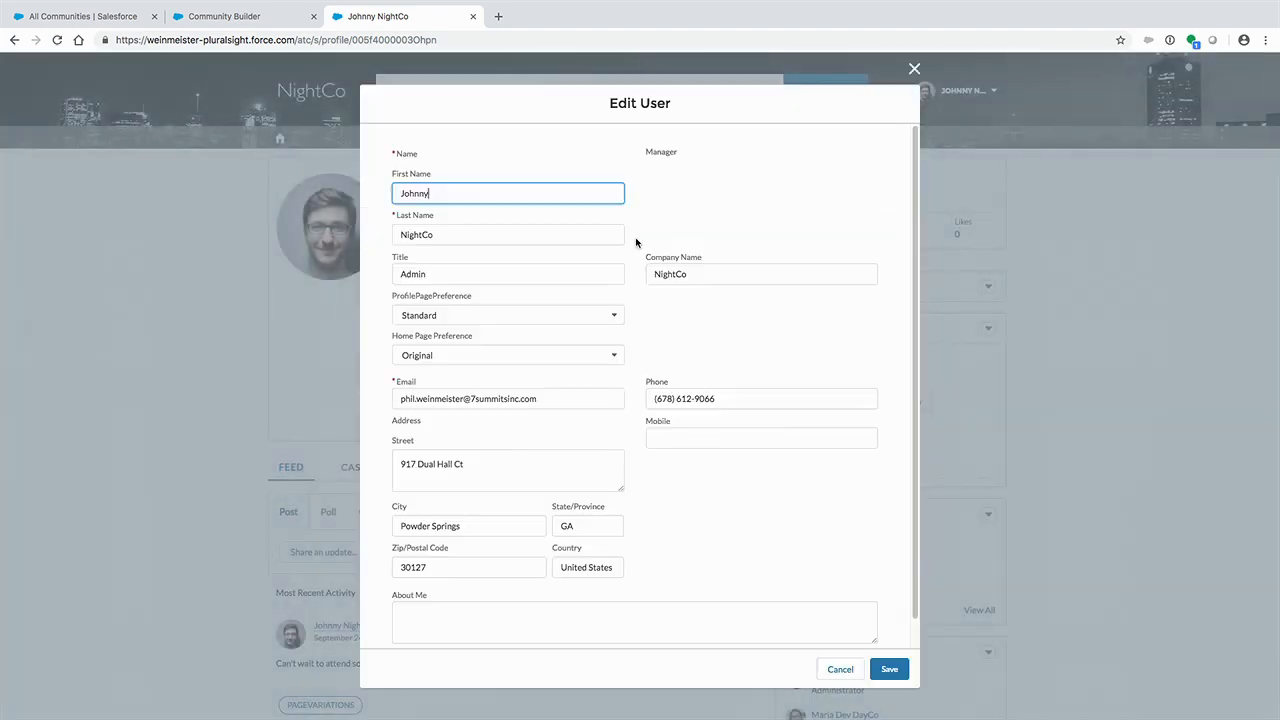
click(474, 358)
click(479, 427)
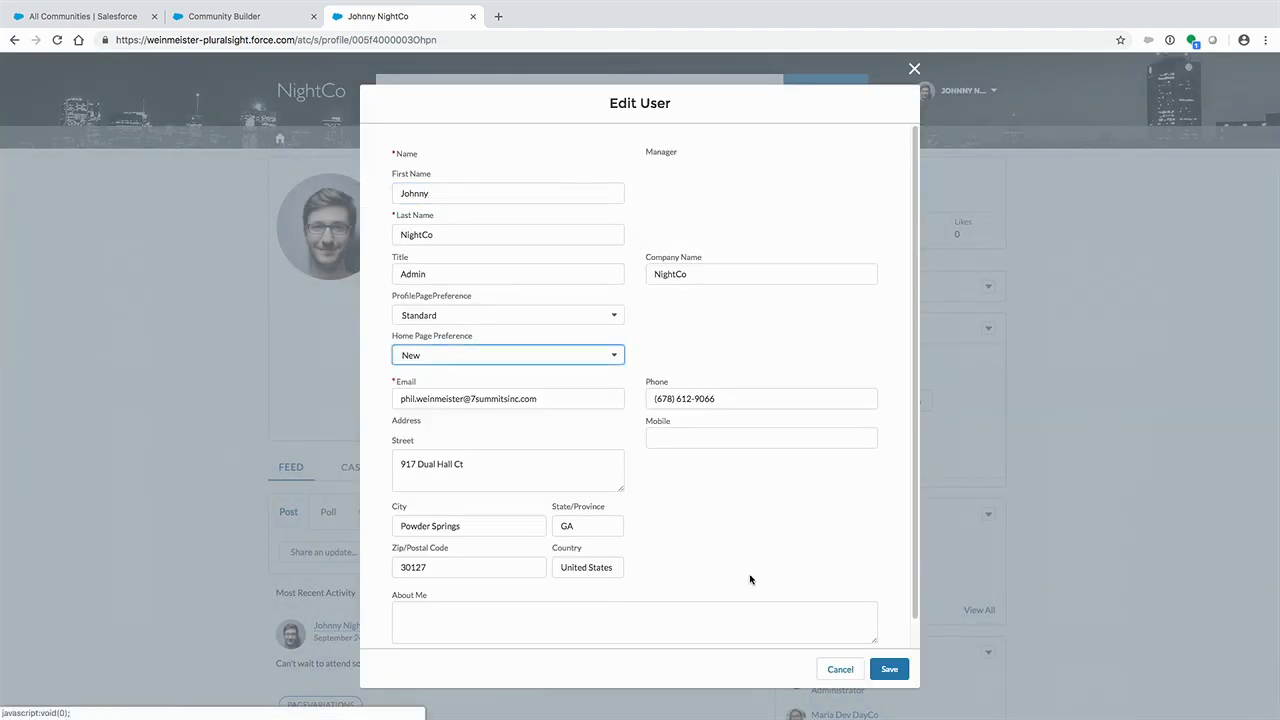
click(889, 669)
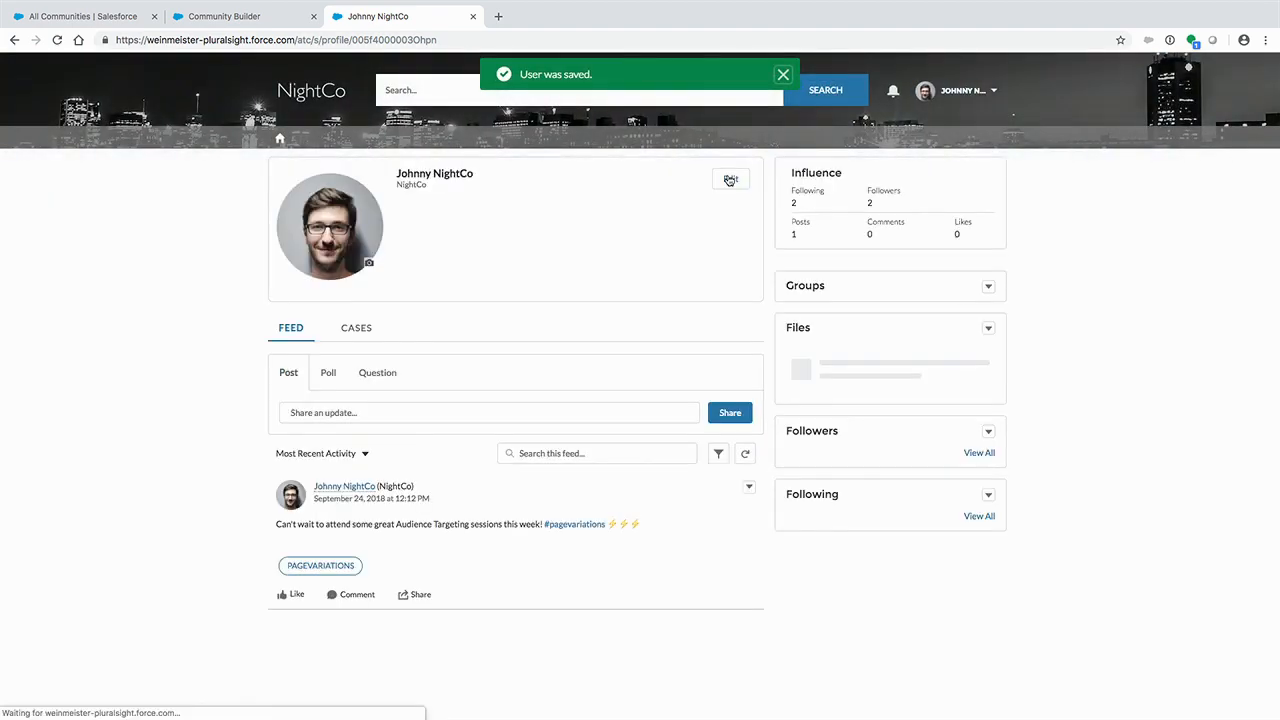
- Return to the community home page as the NightCo user and reload it to check the targeted variation
click(282, 137)
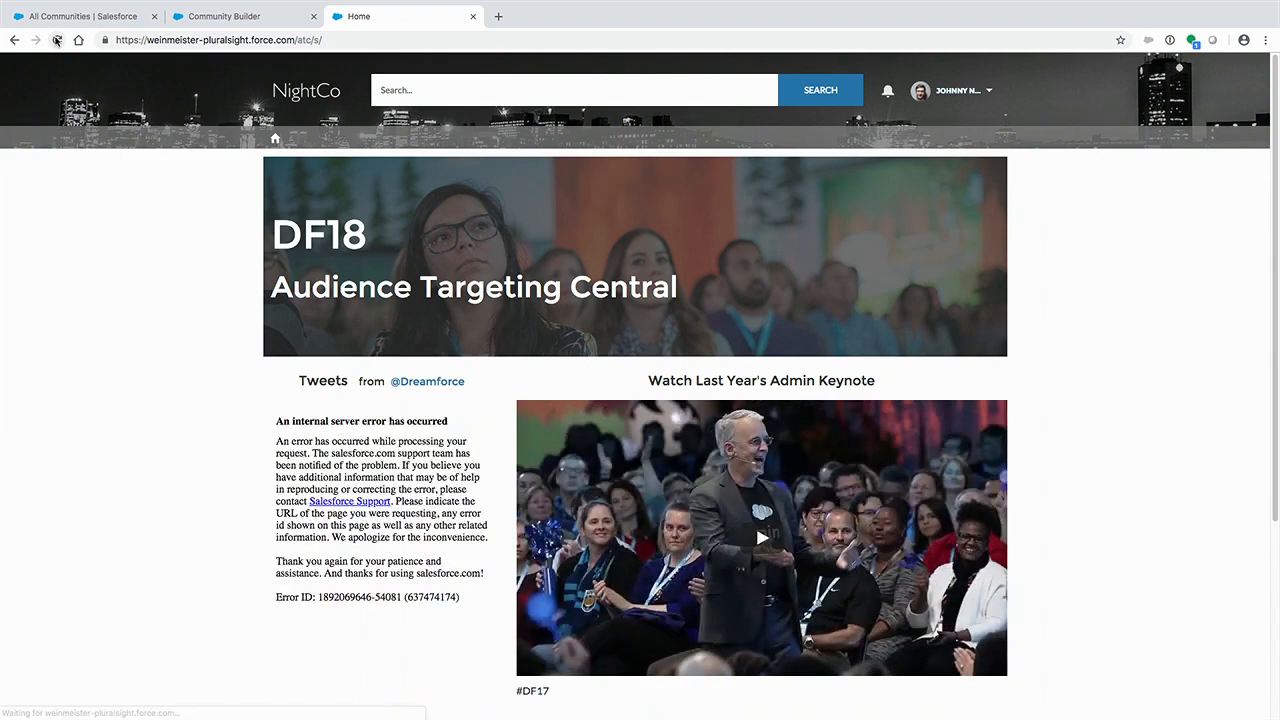
click(56, 40)
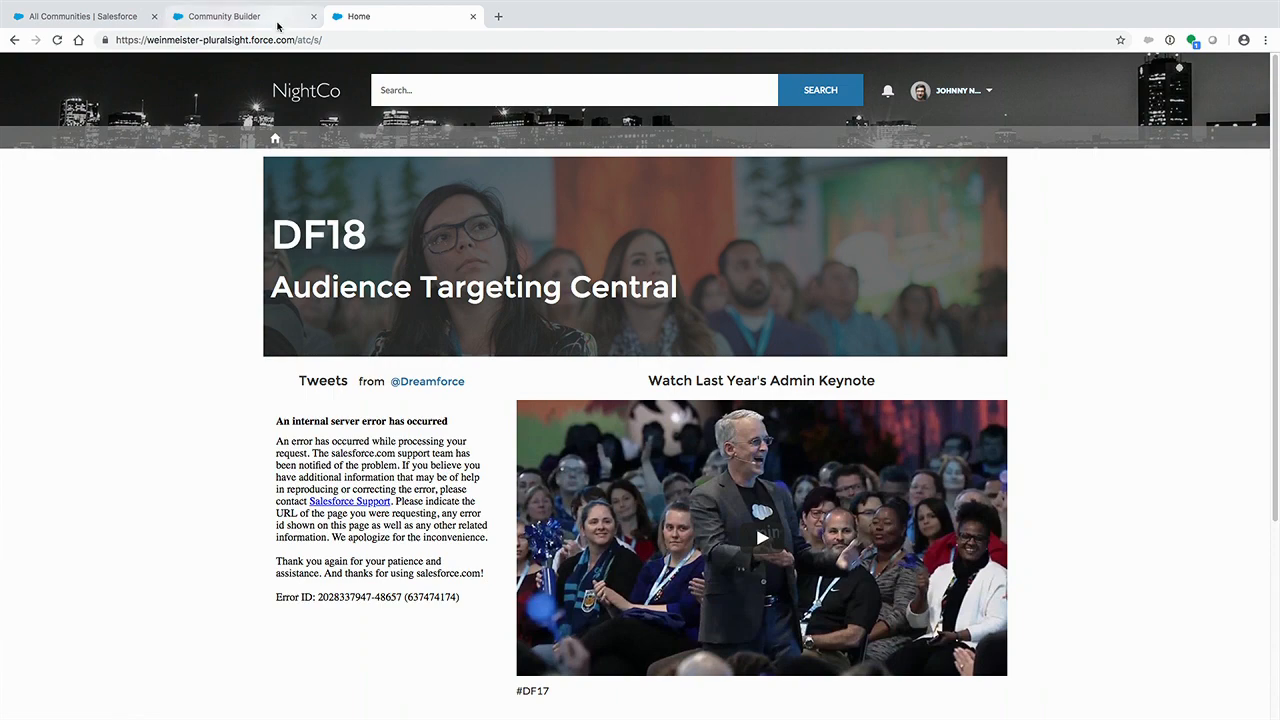
key(ctrl+Left)
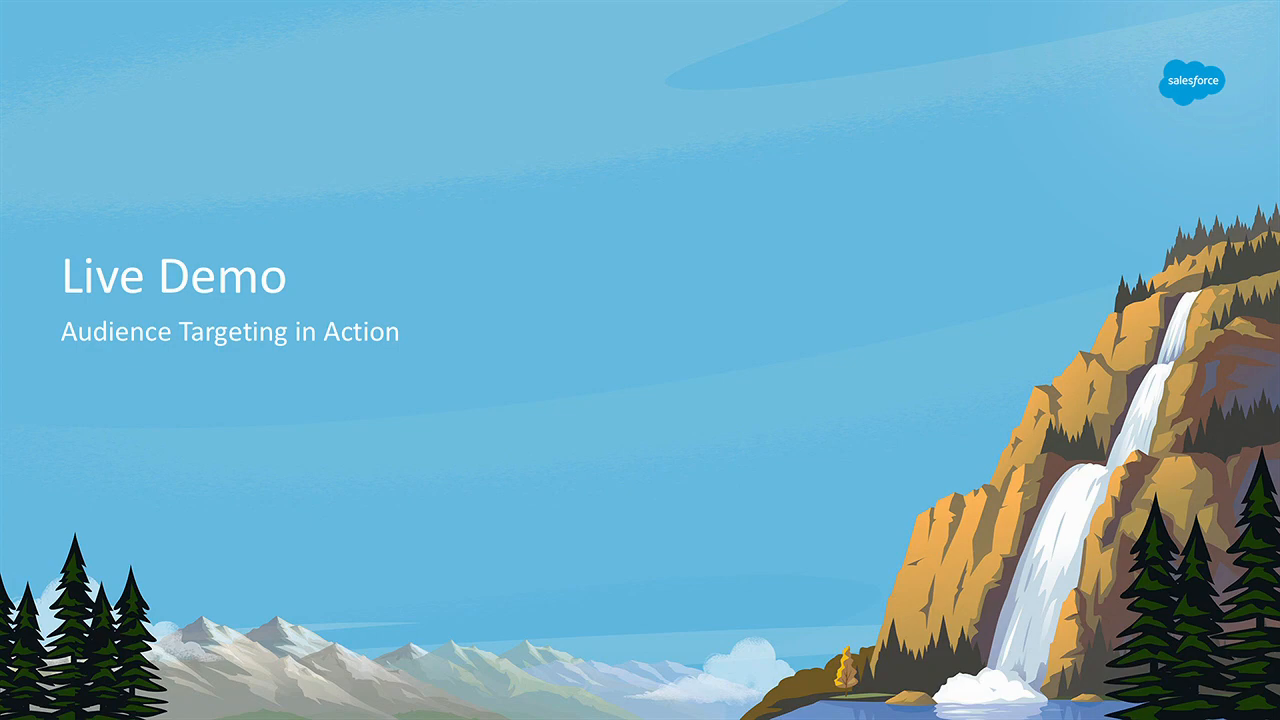
key(Right)
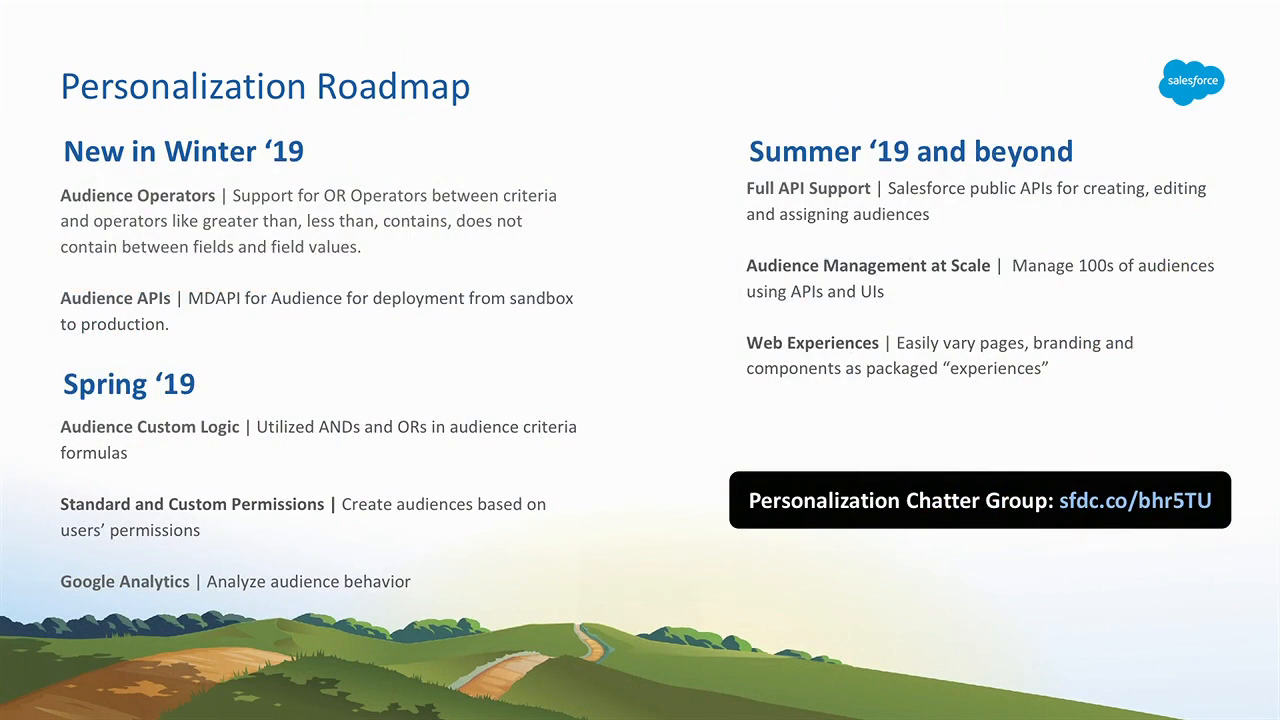